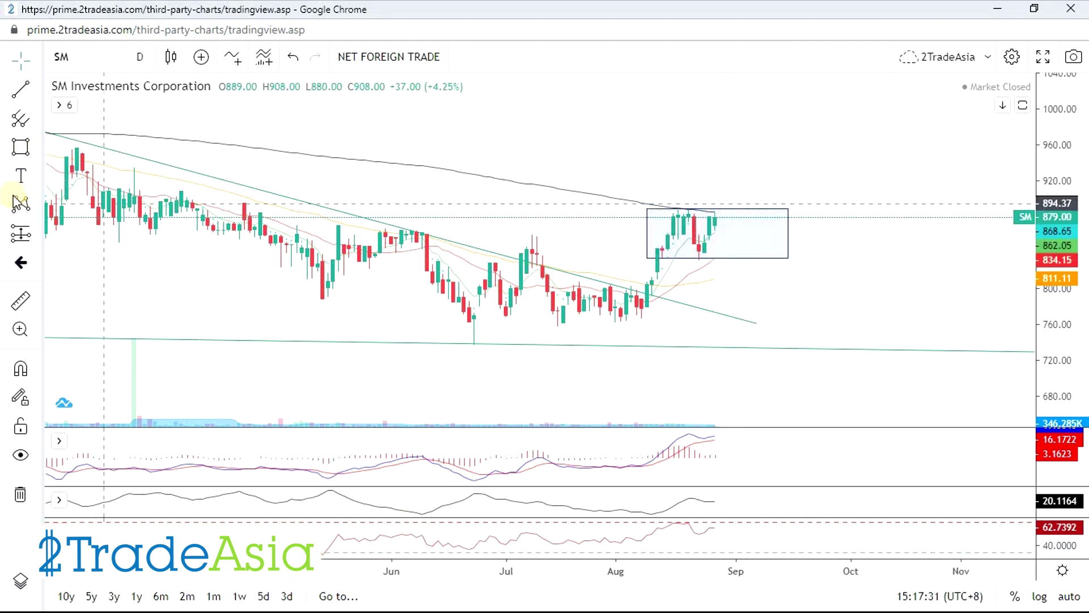
# Step: Measure the price rise from the lower edge of SM's consolidation box up to the 881 level
pyautogui.click(21, 300)
pyautogui.click(813, 259)
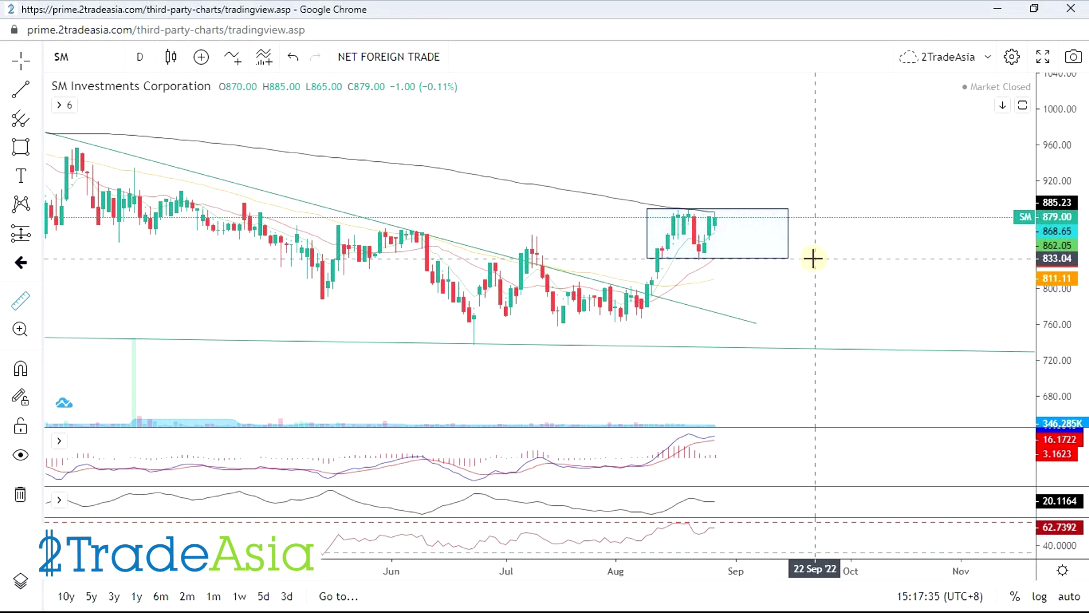
pyautogui.click(814, 216)
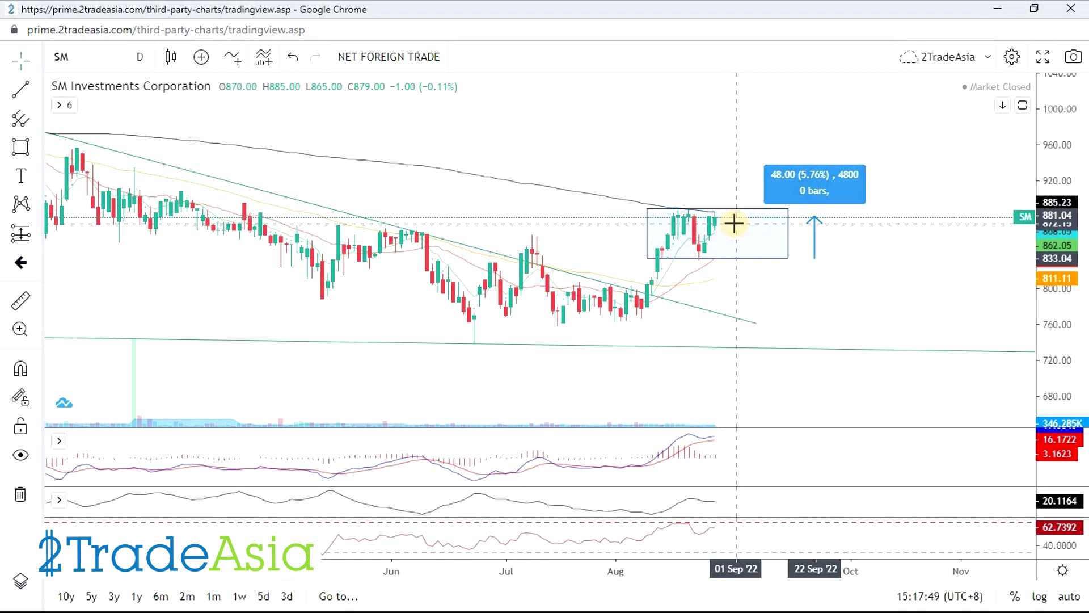
pyautogui.scroll(-2, 737, 238)
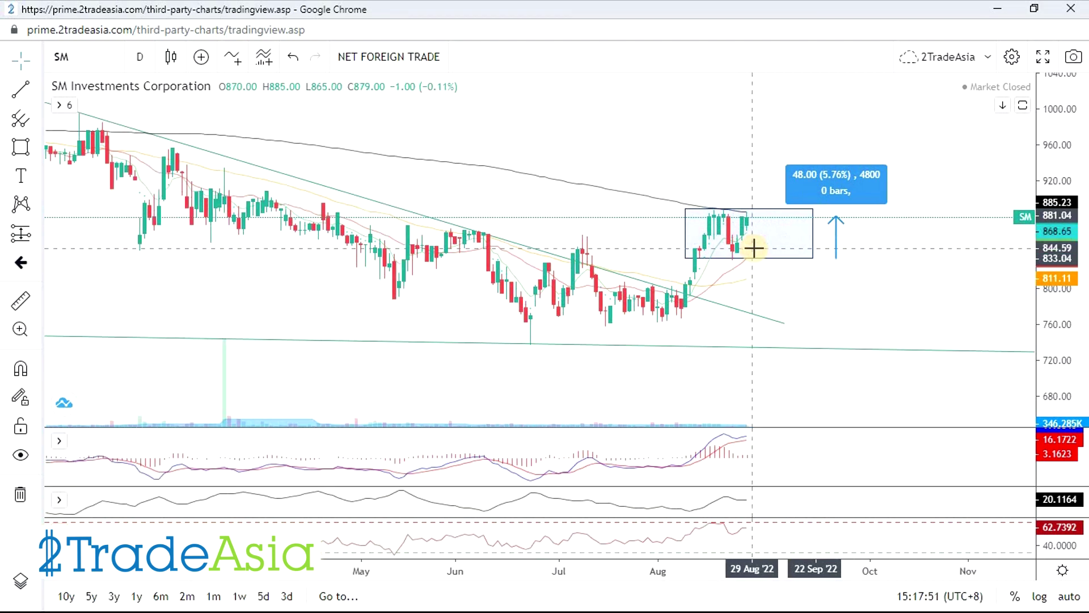
pyautogui.scroll(2, 763, 227)
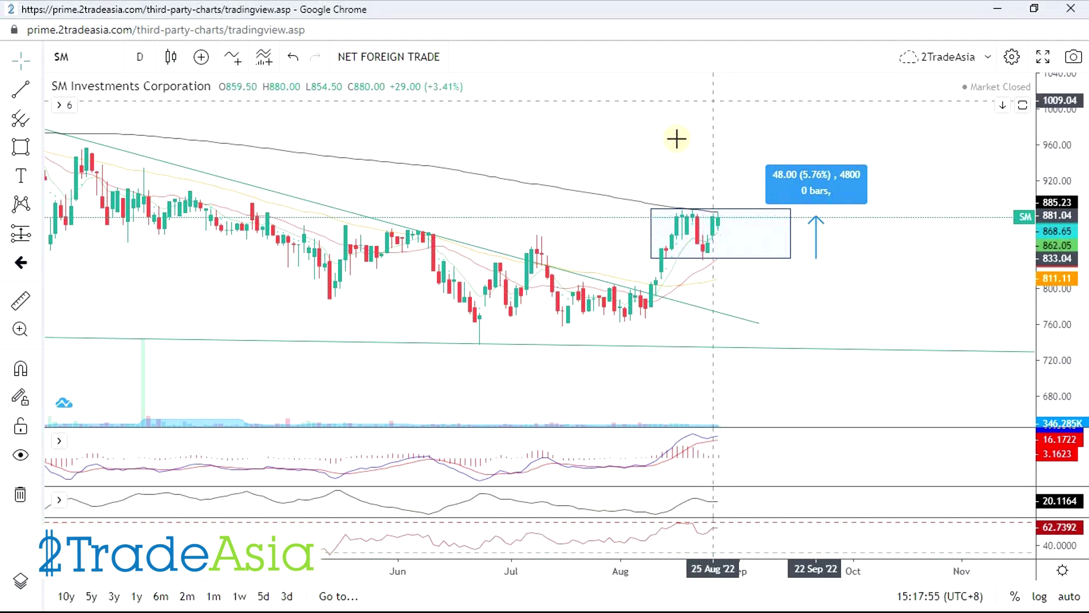
pyautogui.scroll(-4, 817, 284)
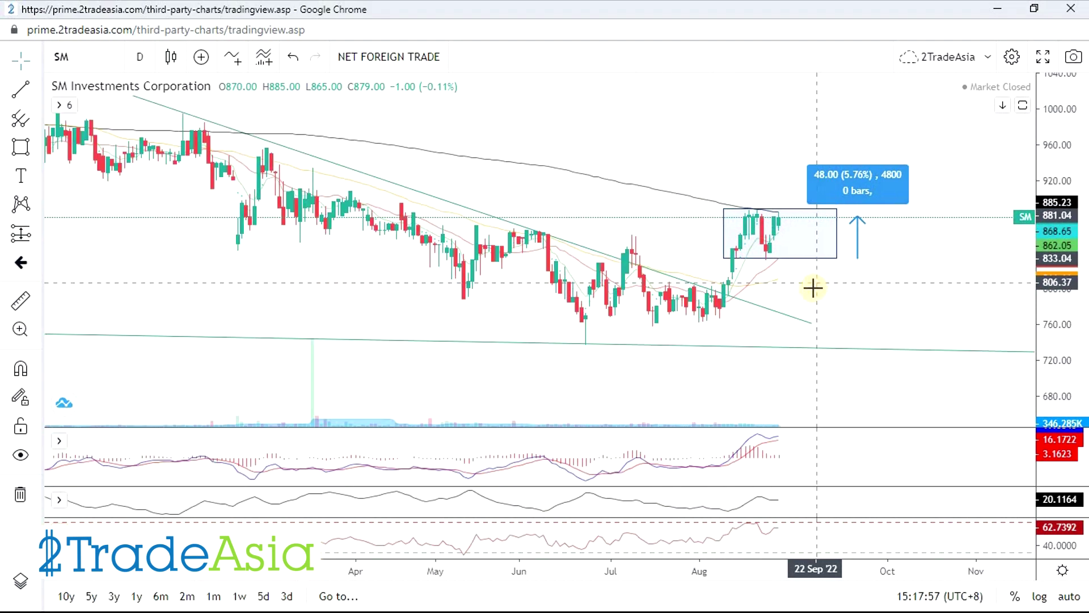
# Step: Switch to the entry and exit computation spreadsheet and review SM's net profit margin and earnings growth figures
pyautogui.hotkey('alt', 'Tab')
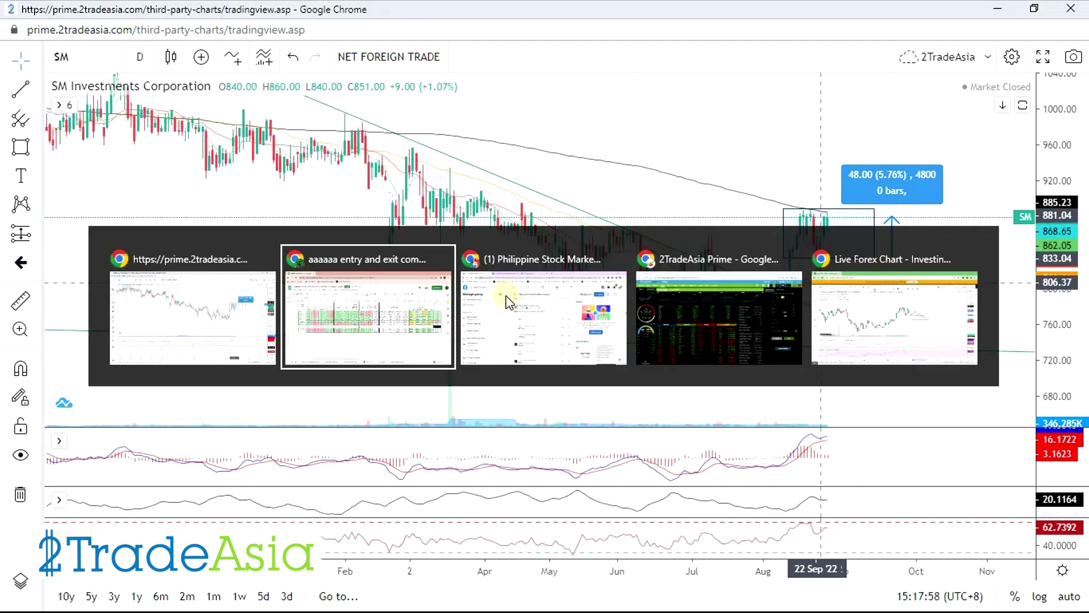
pyautogui.click(417, 316)
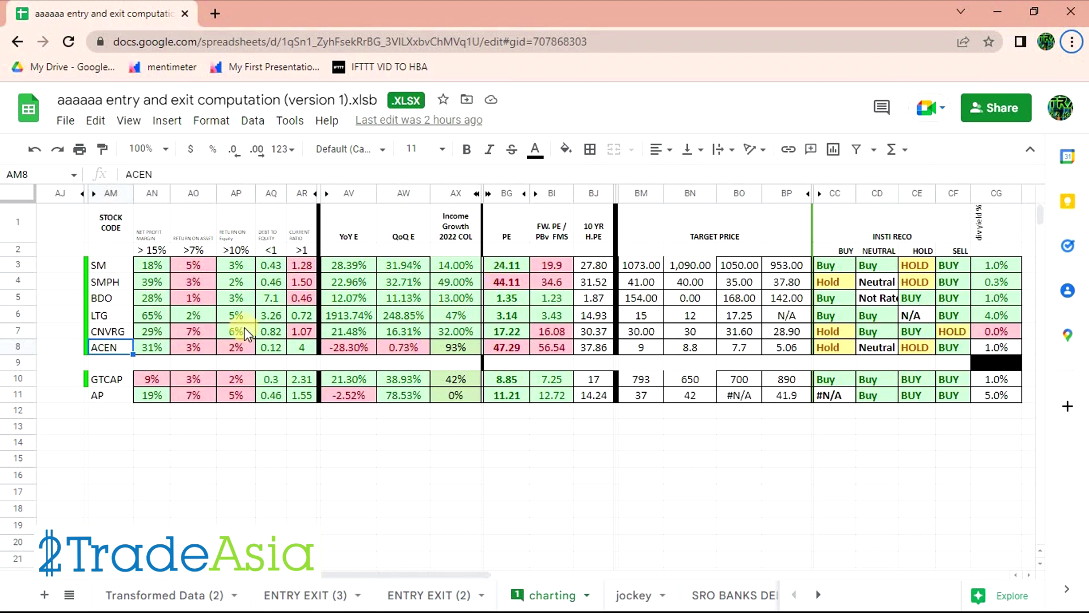
pyautogui.click(161, 268)
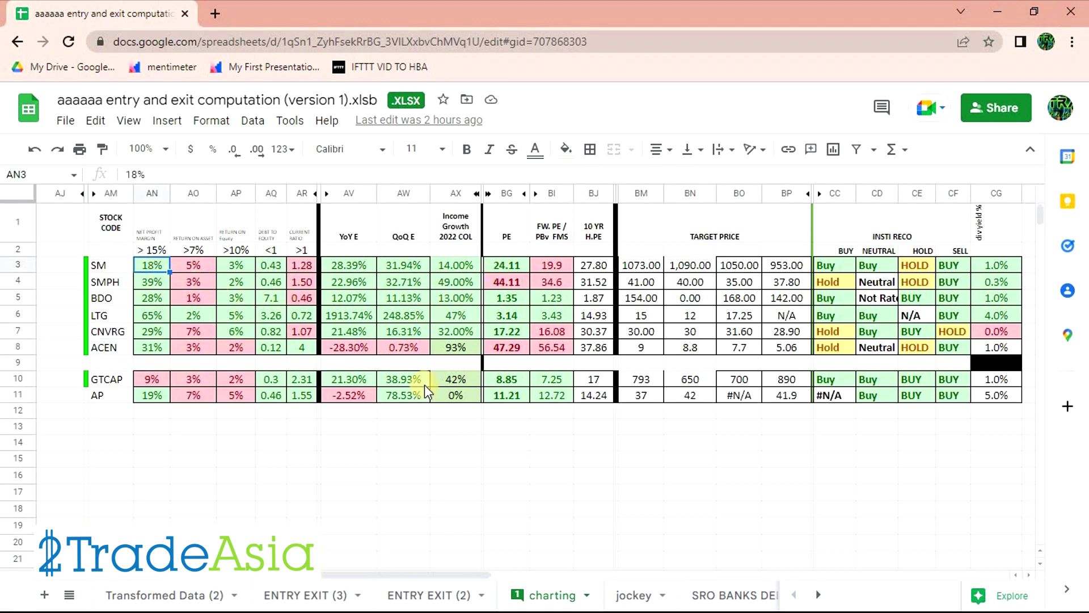
pyautogui.click(579, 495)
pyautogui.click(151, 266)
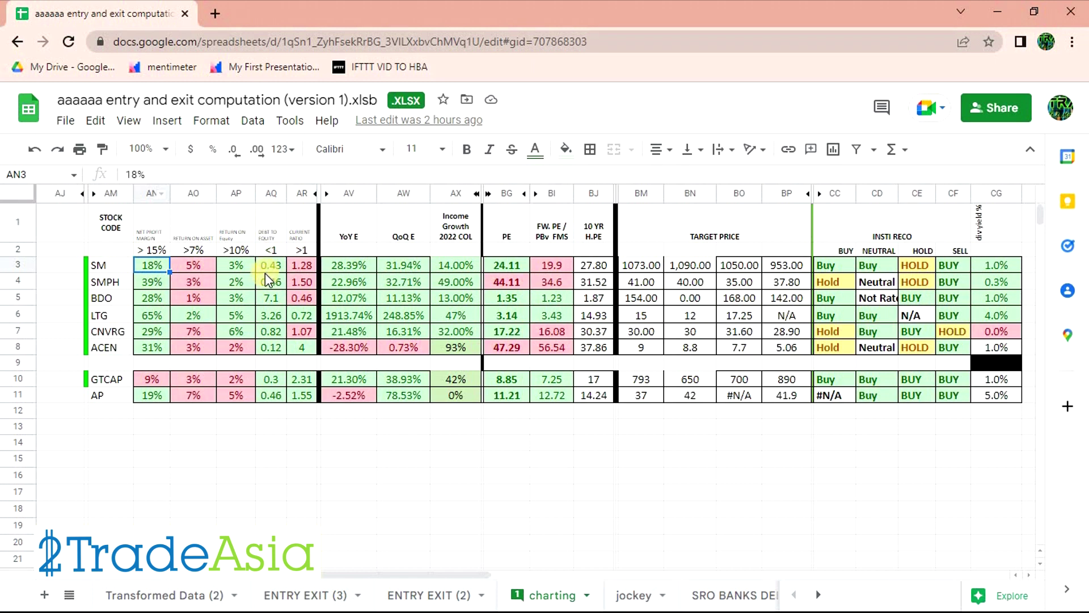
pyautogui.moveTo(165, 266); pyautogui.dragTo(397, 265)
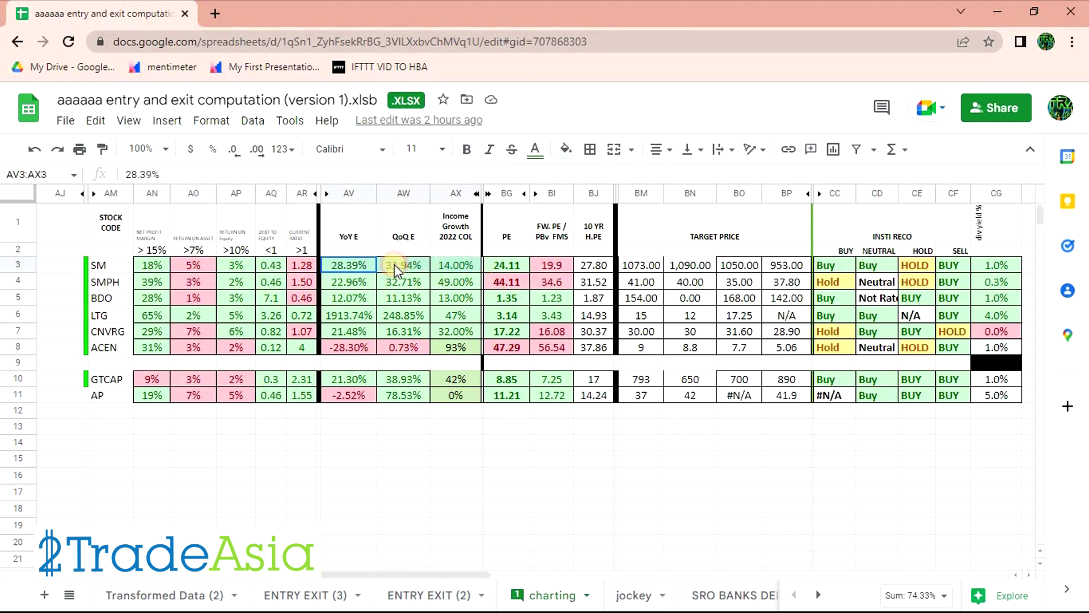
# Step: Compare SM's PE with its forward PE, and check the highest and lowest ends of its target price columns
pyautogui.click(511, 264)
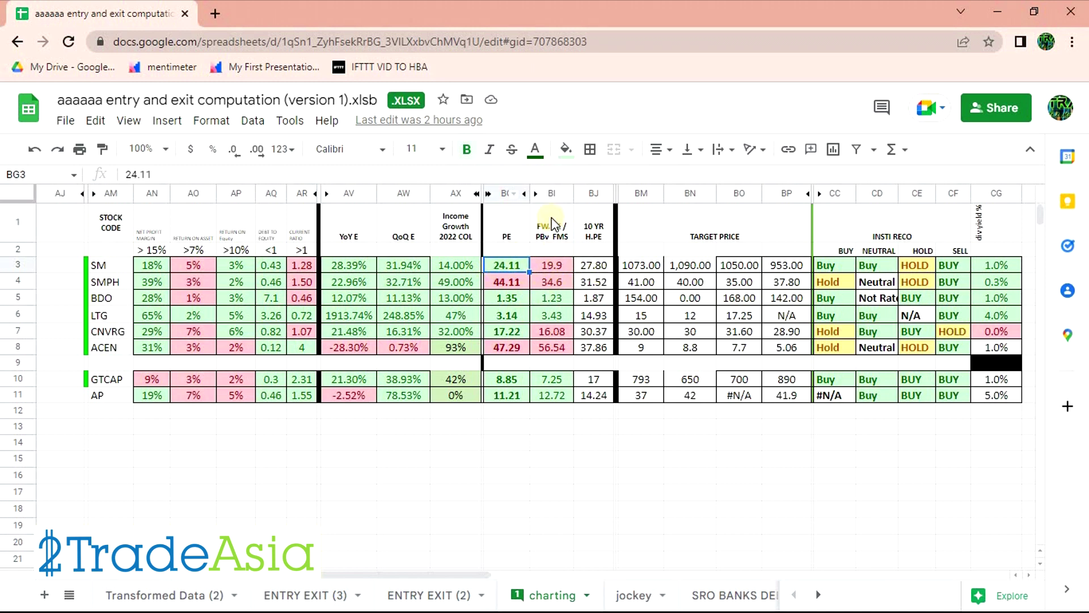
pyautogui.click(551, 268)
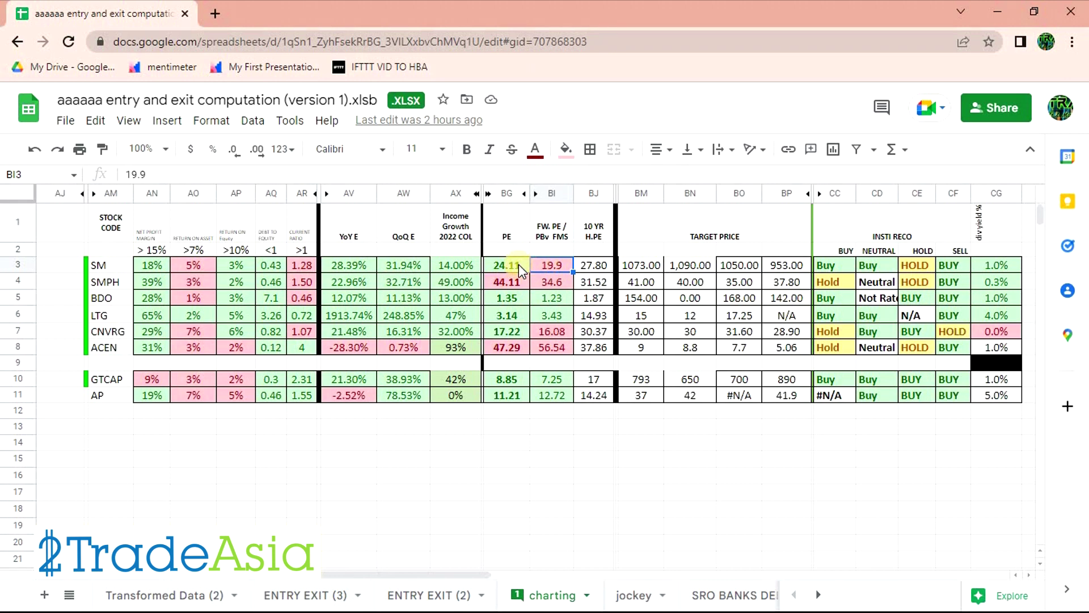
pyautogui.click(518, 264)
pyautogui.click(544, 264)
pyautogui.click(788, 267)
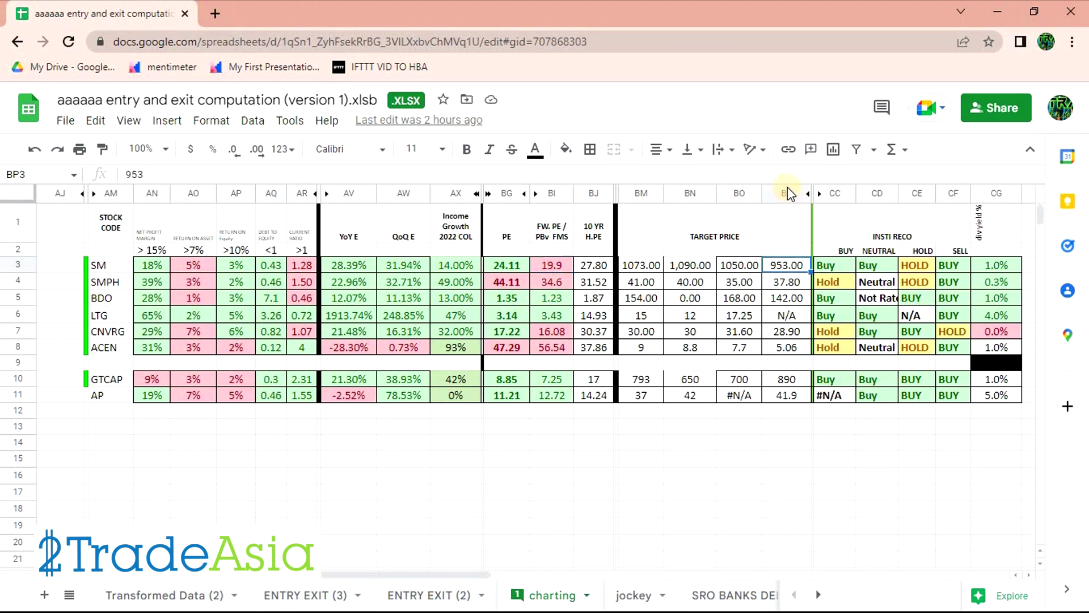
pyautogui.click(643, 271)
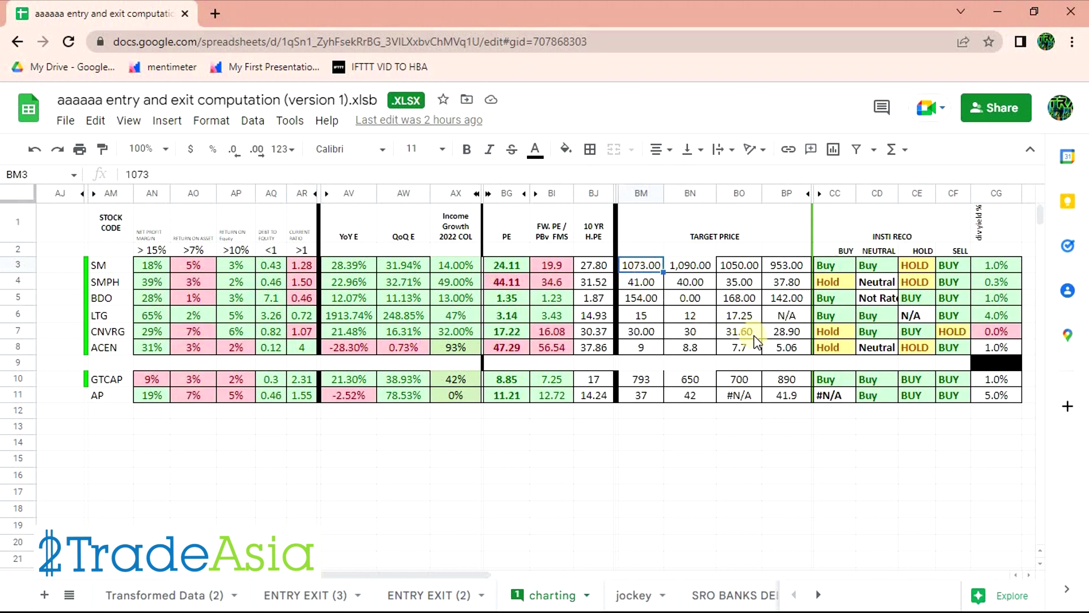
# Step: Switch back to the SM chart and examine the long-term channel lines against the current price
pyautogui.hotkey('alt', 'Tab')
pyautogui.scroll(-3, 892, 175)
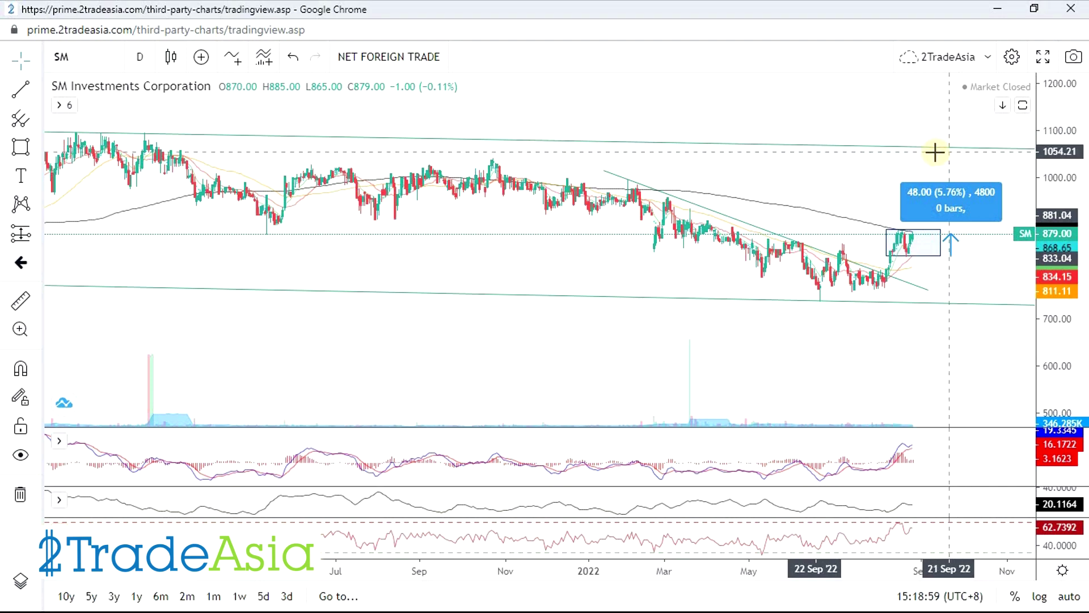
pyautogui.scroll(-3, 744, 305)
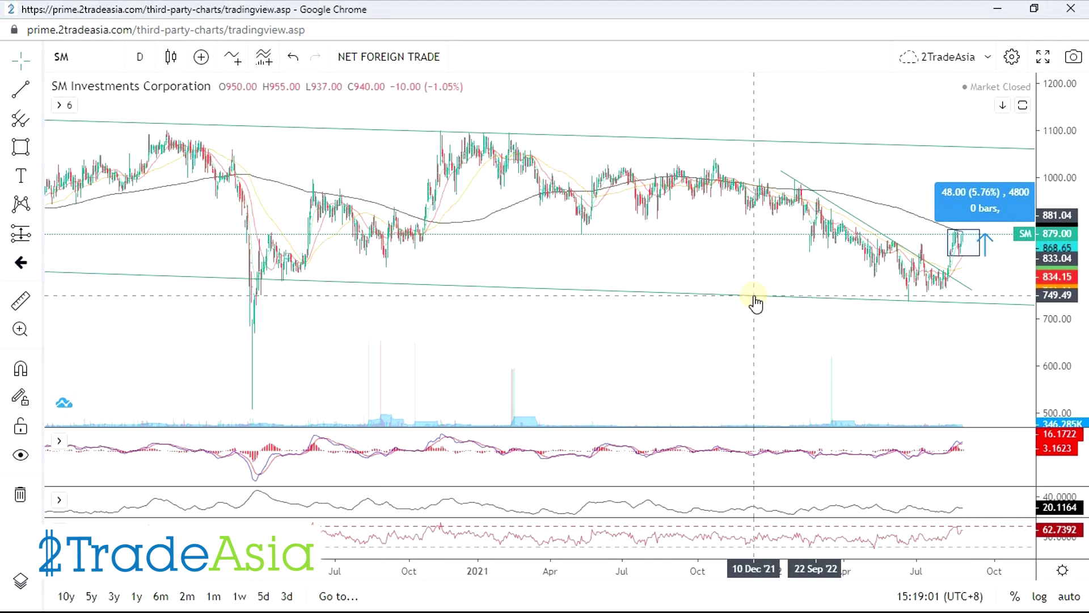
pyautogui.scroll(2, 799, 302)
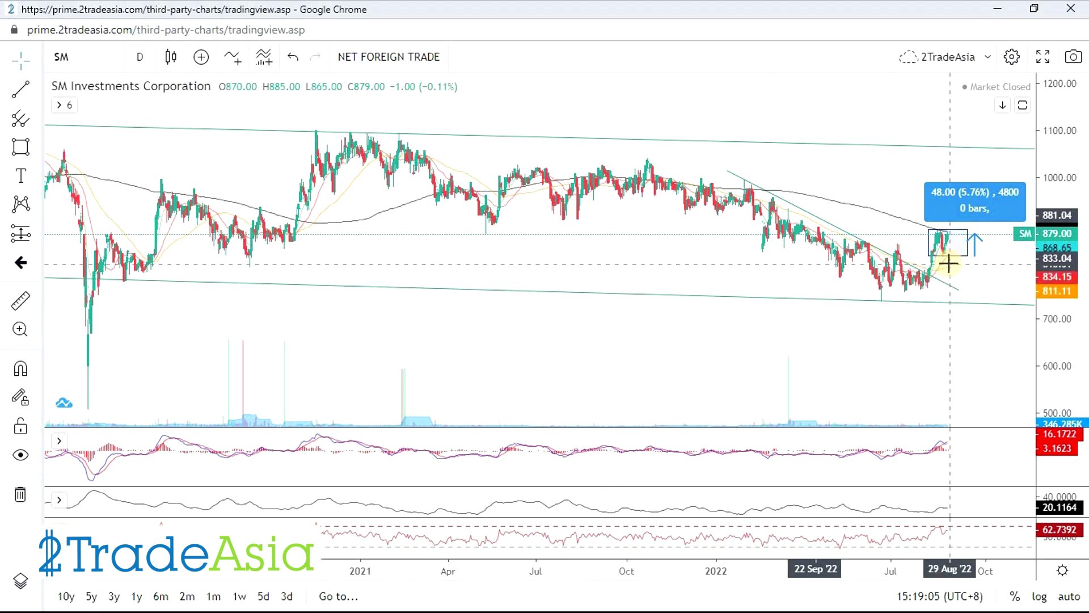
# Step: Recheck SM's target prices in the spreadsheet, and return to the chart to examine the recent consolidation closely
pyautogui.hotkey('alt', 'Tab')
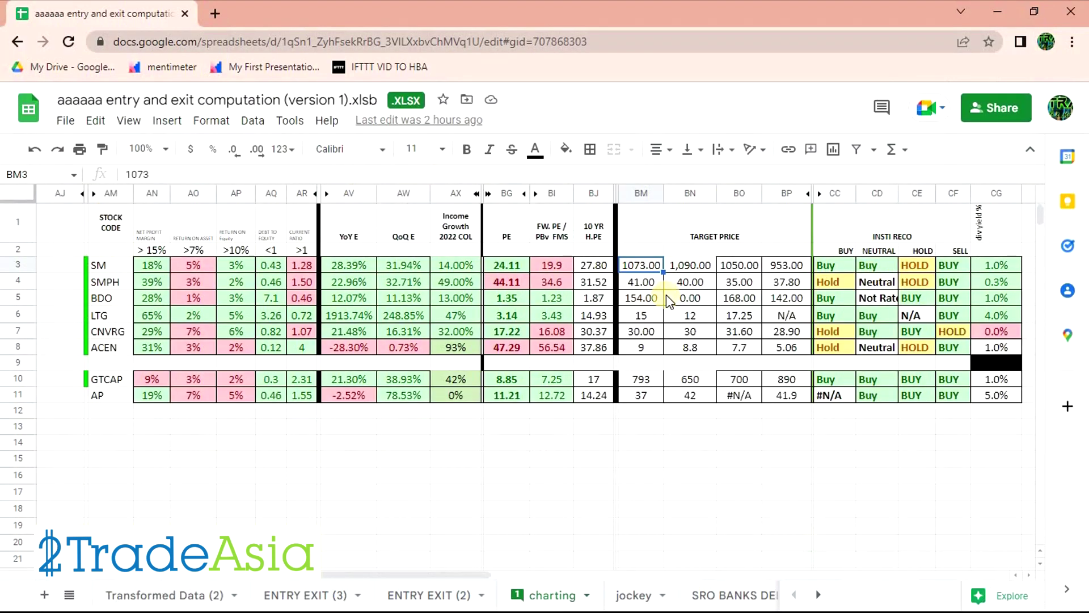
pyautogui.click(672, 441)
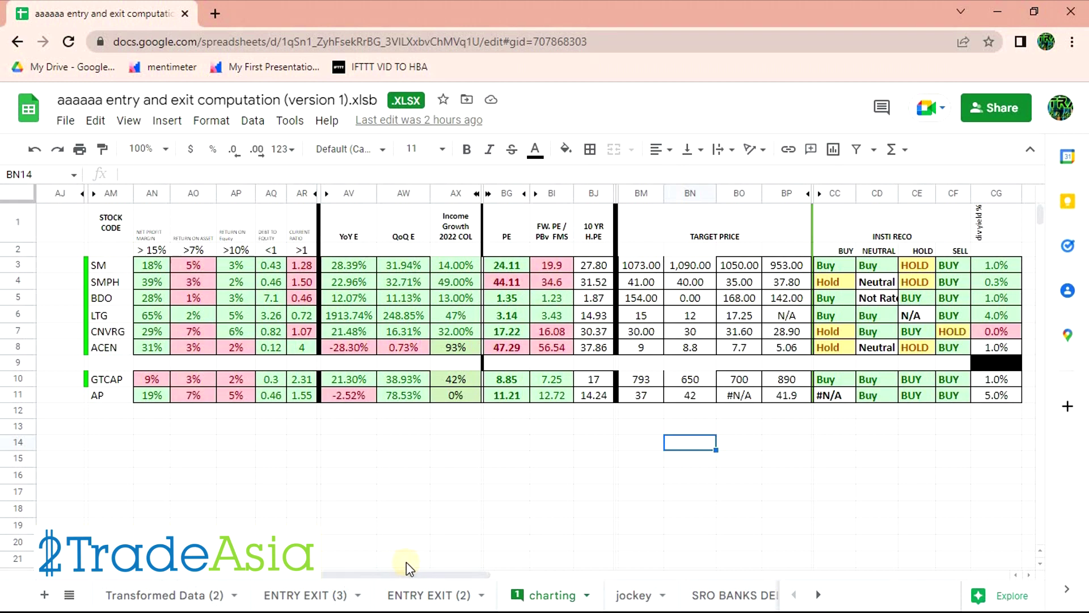
pyautogui.hotkey('alt', 'Tab')
pyautogui.scroll(5, 862, 297)
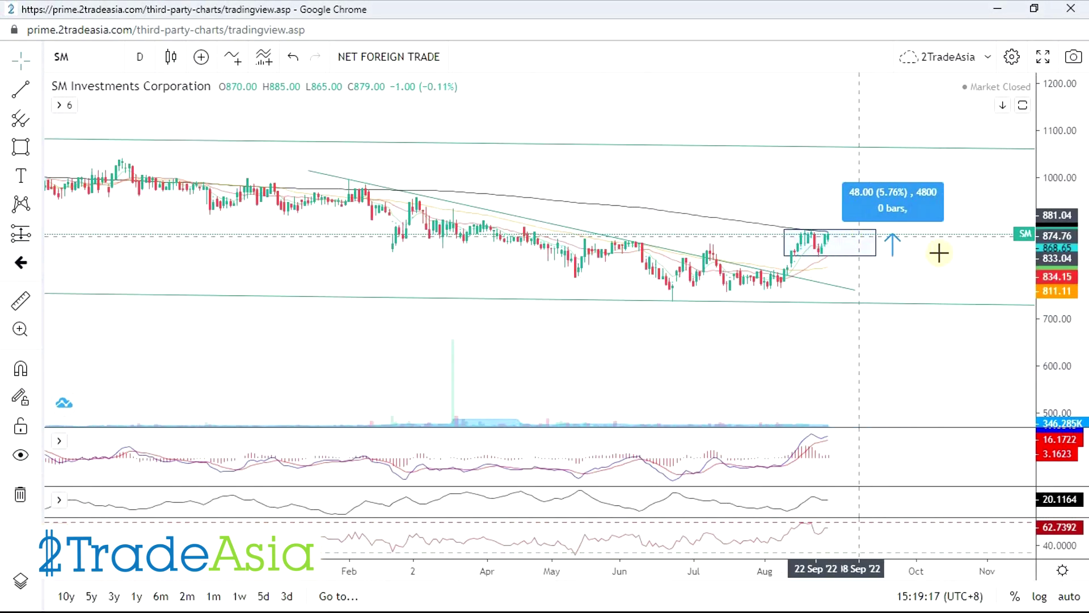
pyautogui.scroll(5, 943, 316)
# Step: In the spreadsheet, check SM's dividend yield and compare its PE with the 10-year historical PE
pyautogui.hotkey('alt', 'Tab')
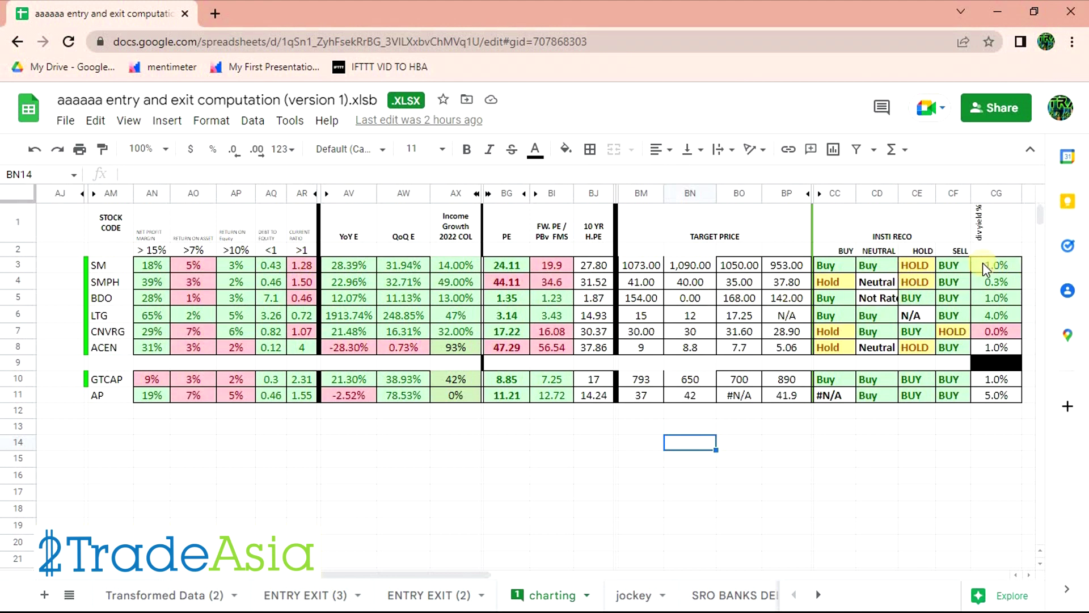
pyautogui.click(1012, 264)
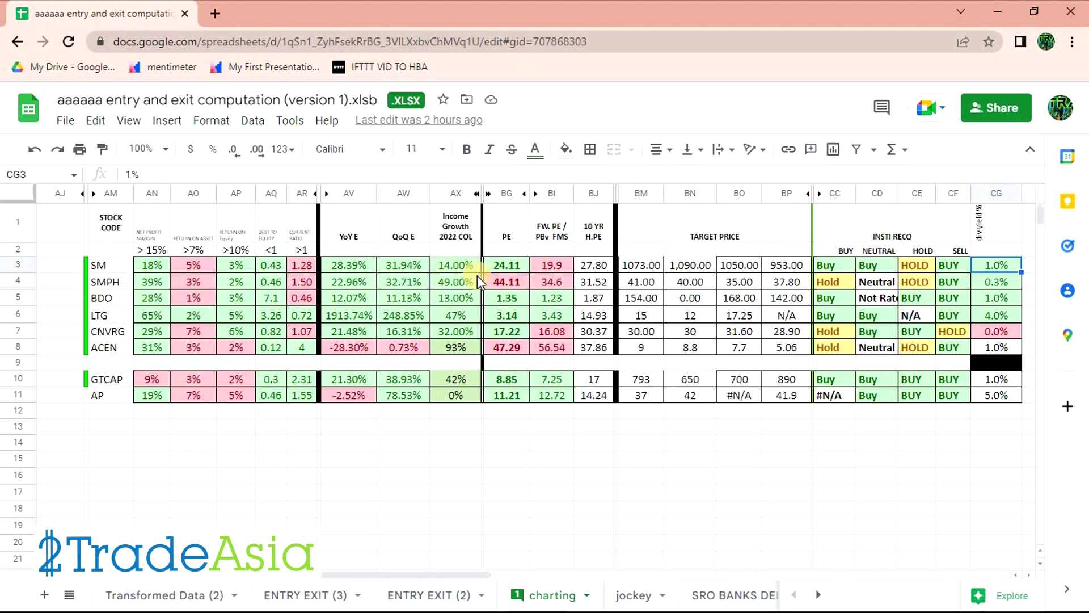
pyautogui.click(513, 267)
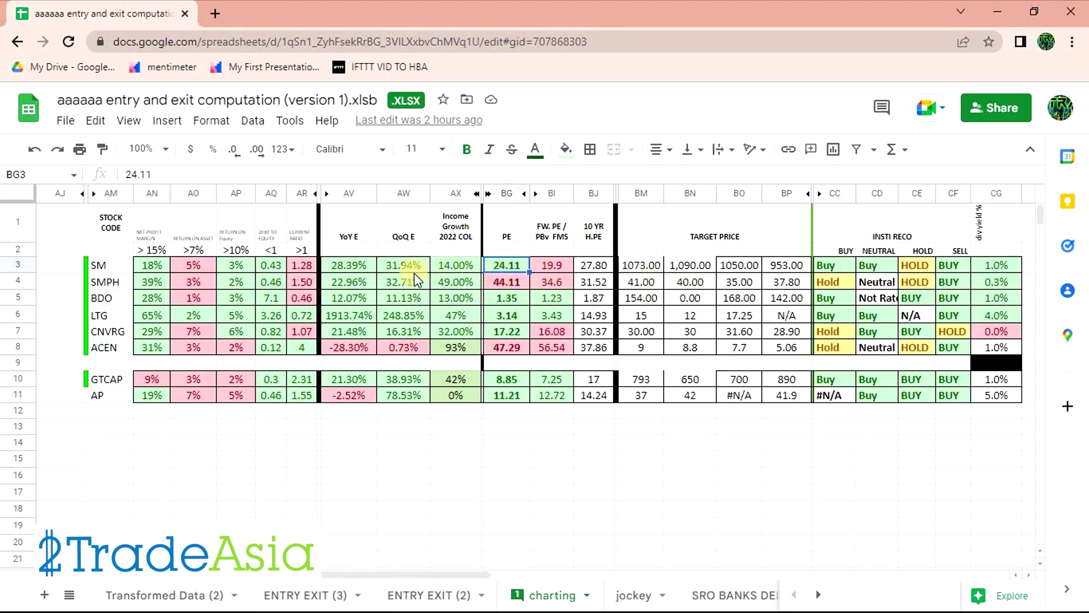
pyautogui.click(595, 266)
pyautogui.click(507, 265)
pyautogui.click(596, 266)
pyautogui.click(516, 267)
# Step: Return to the SM chart, compress its price scale and examine the downtrend leading into the consolidation box
pyautogui.hotkey('alt', 'Tab')
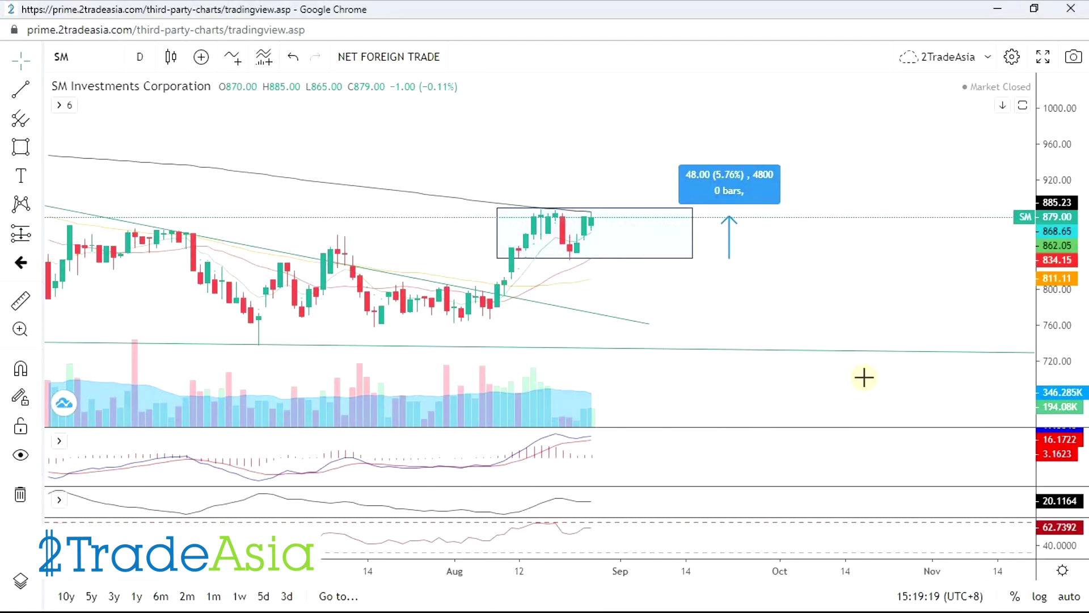
pyautogui.scroll(-3, 859, 321)
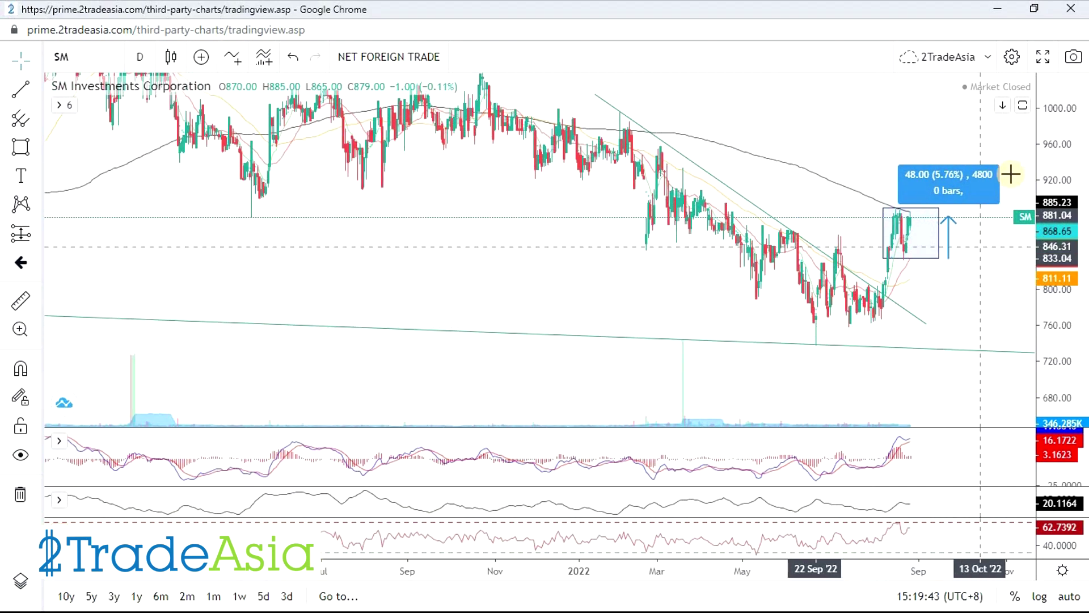
pyautogui.moveTo(1042, 173); pyautogui.dragTo(1042, 199)
pyautogui.scroll(4, 936, 352)
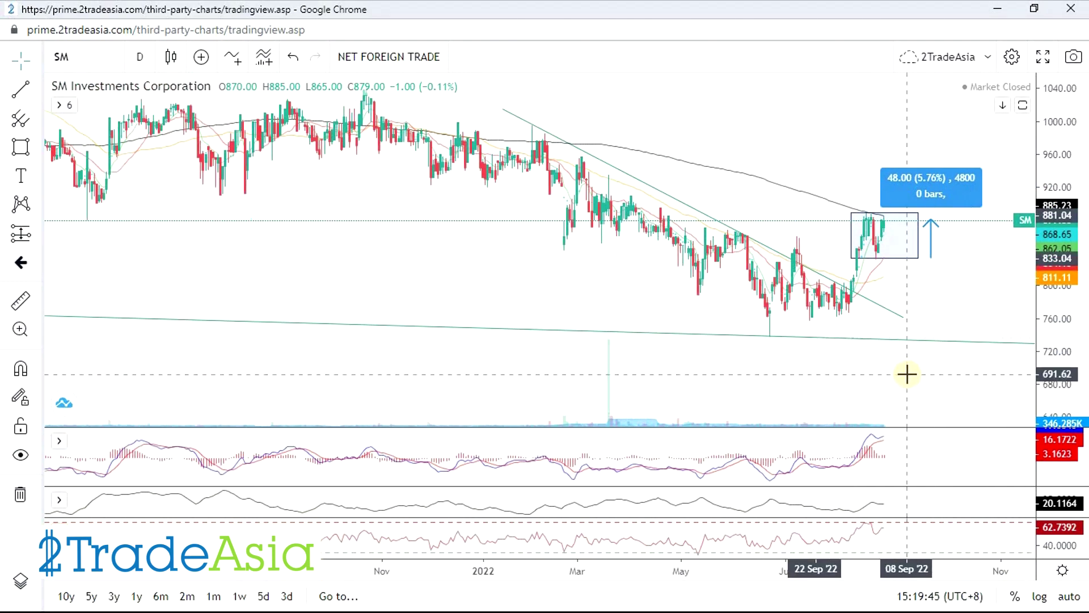
# Step: Switch to the 2TradeAsia Prime trading platform and load the stock information for SM
pyautogui.hotkey('alt', 'Tab')
pyautogui.click(747, 321)
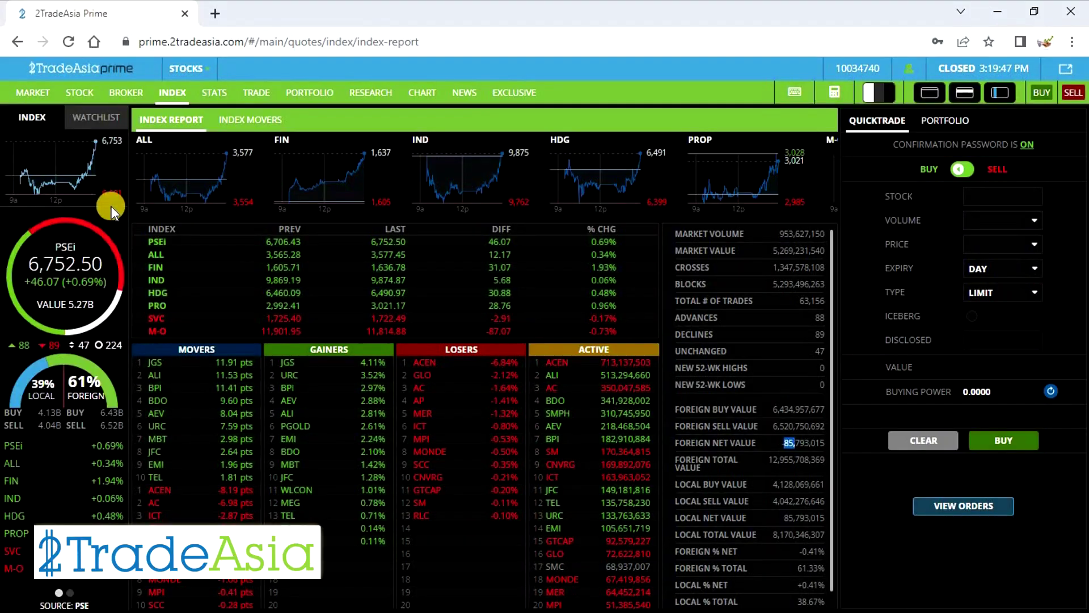
pyautogui.click(34, 118)
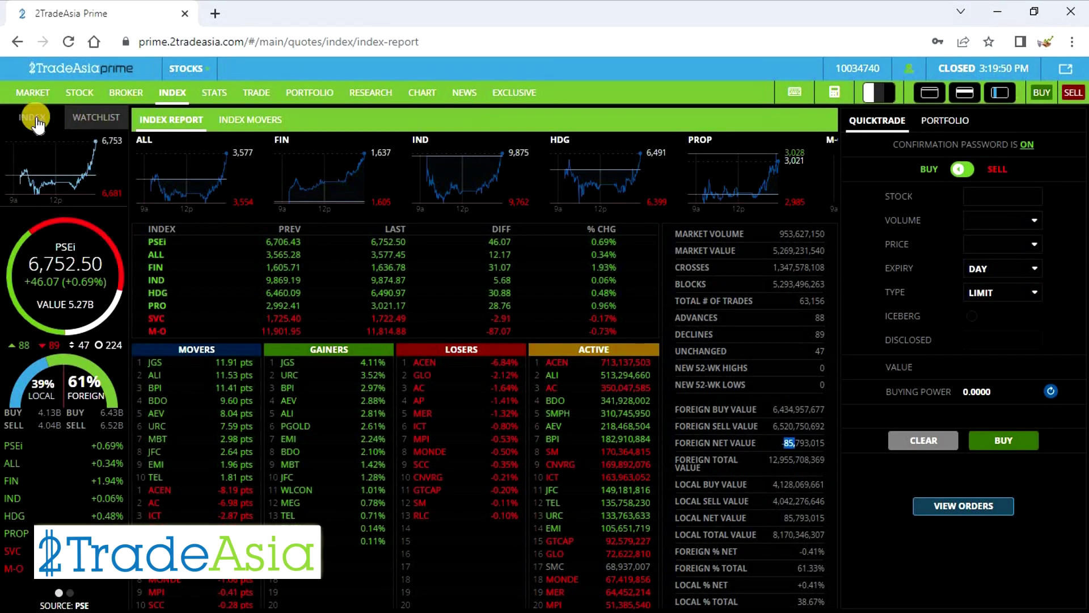
pyautogui.click(89, 94)
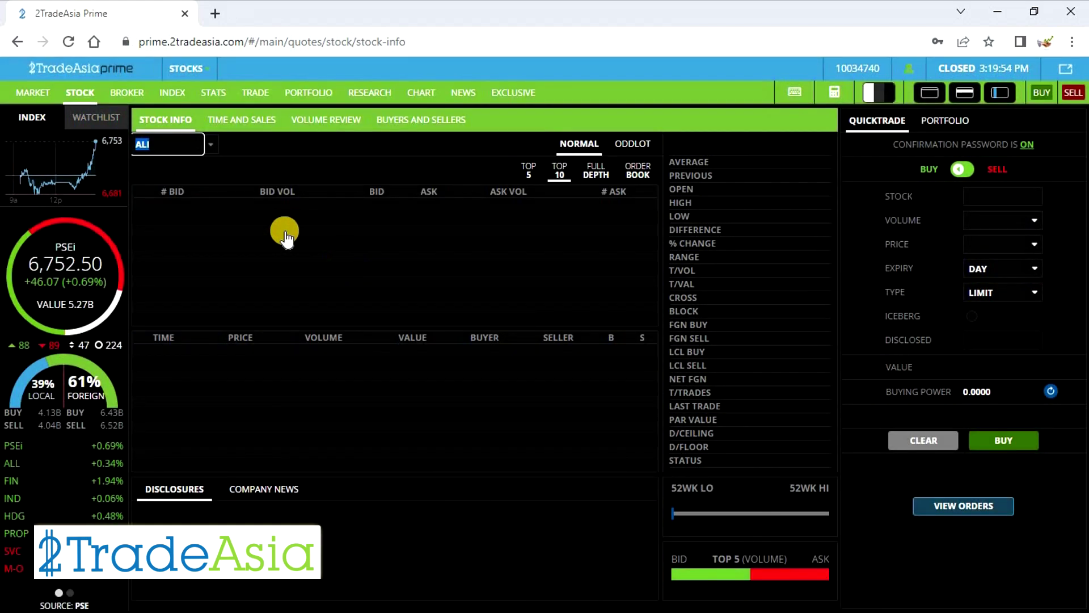
pyautogui.write('sm')
pyautogui.press('Return')
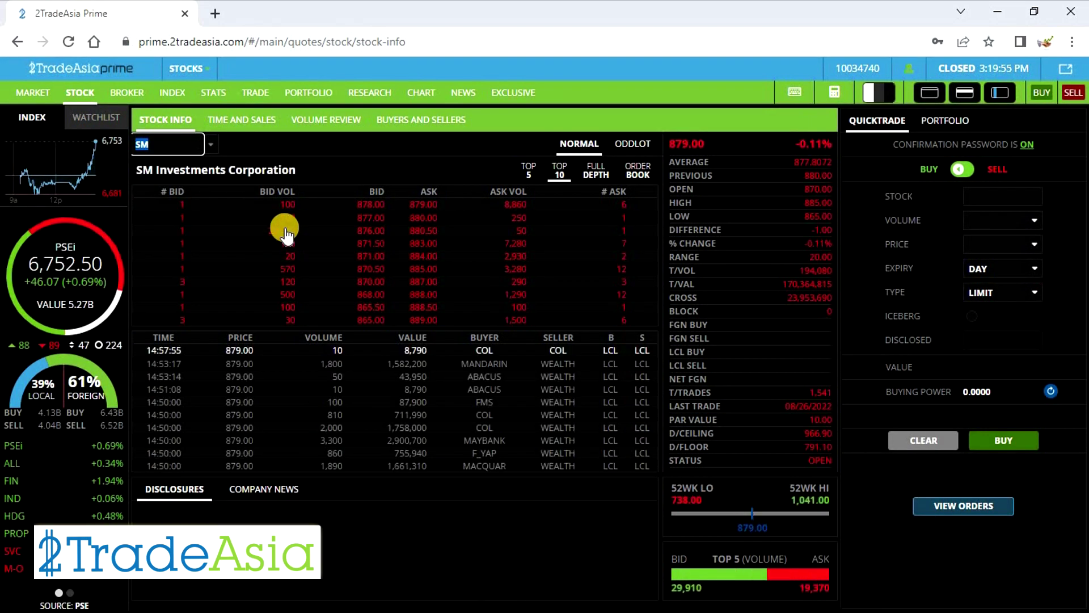
# Step: Open SM's buyers and sellers breakdown and examine the REGIS buy and sell volumes and the net foreign value
pyautogui.click(407, 119)
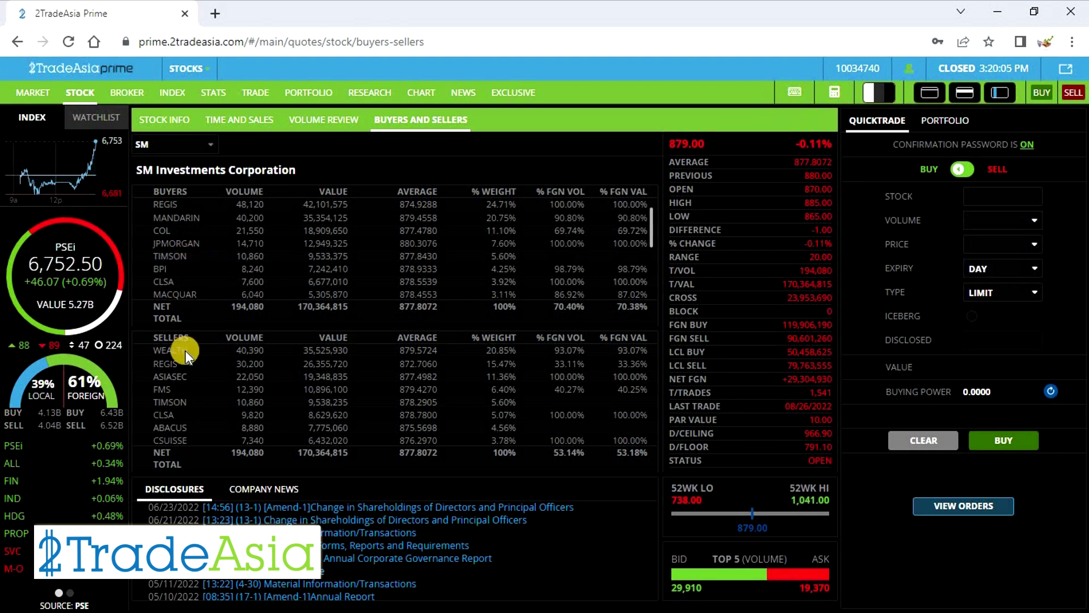
pyautogui.moveTo(249, 363); pyautogui.dragTo(236, 363)
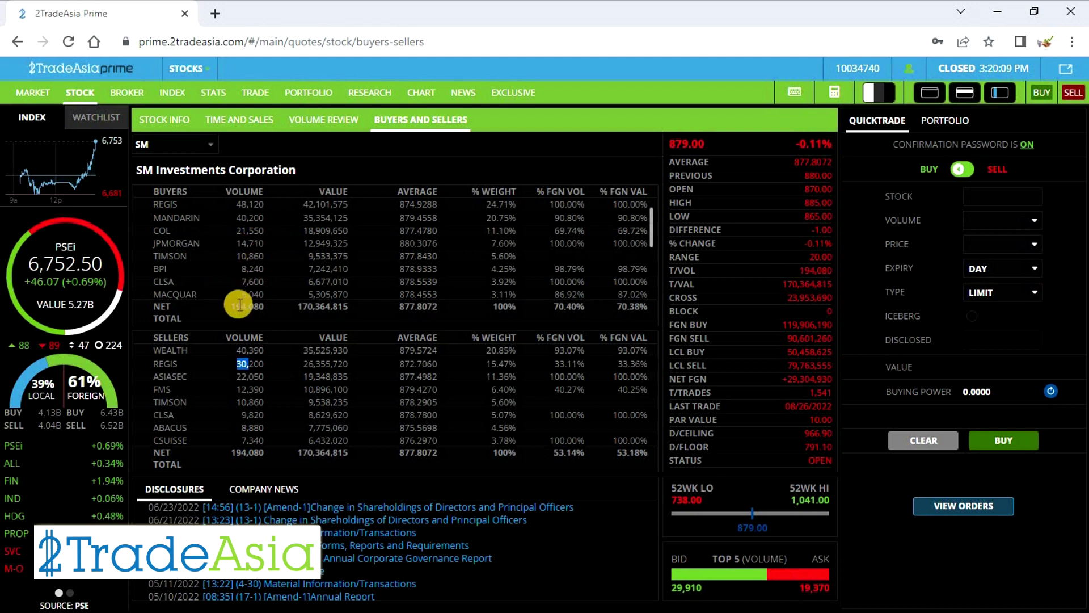
pyautogui.moveTo(241, 204); pyautogui.dragTo(247, 204)
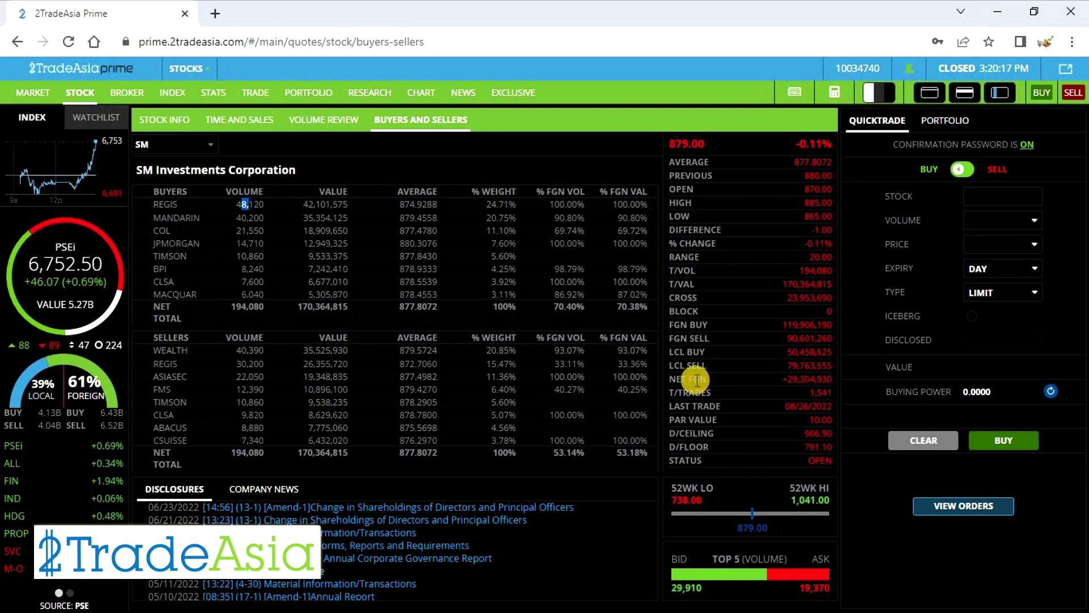
pyautogui.moveTo(782, 377); pyautogui.dragTo(811, 392)
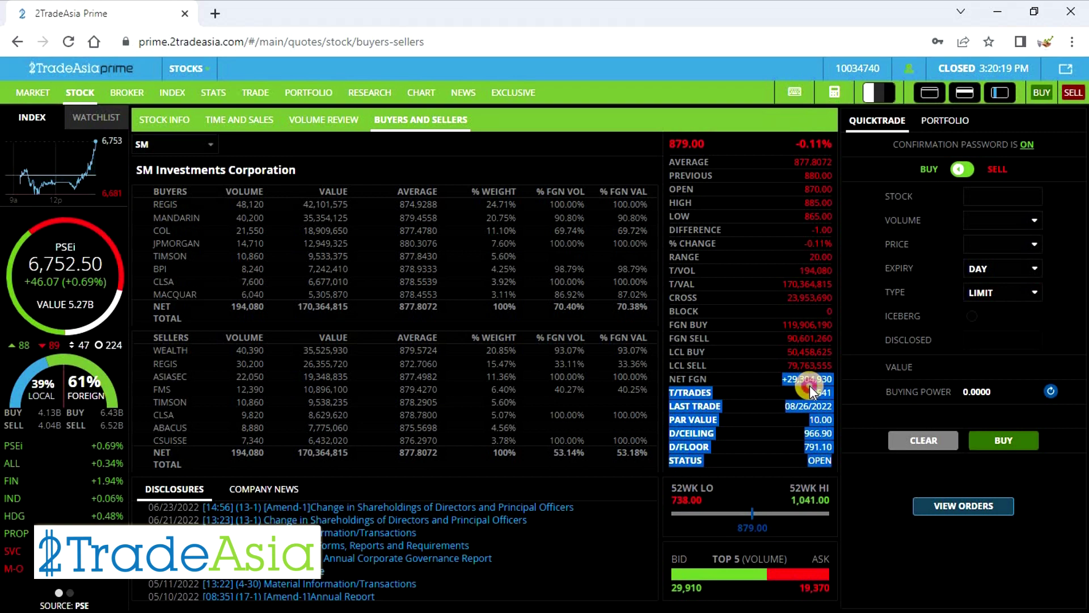
pyautogui.click(811, 391)
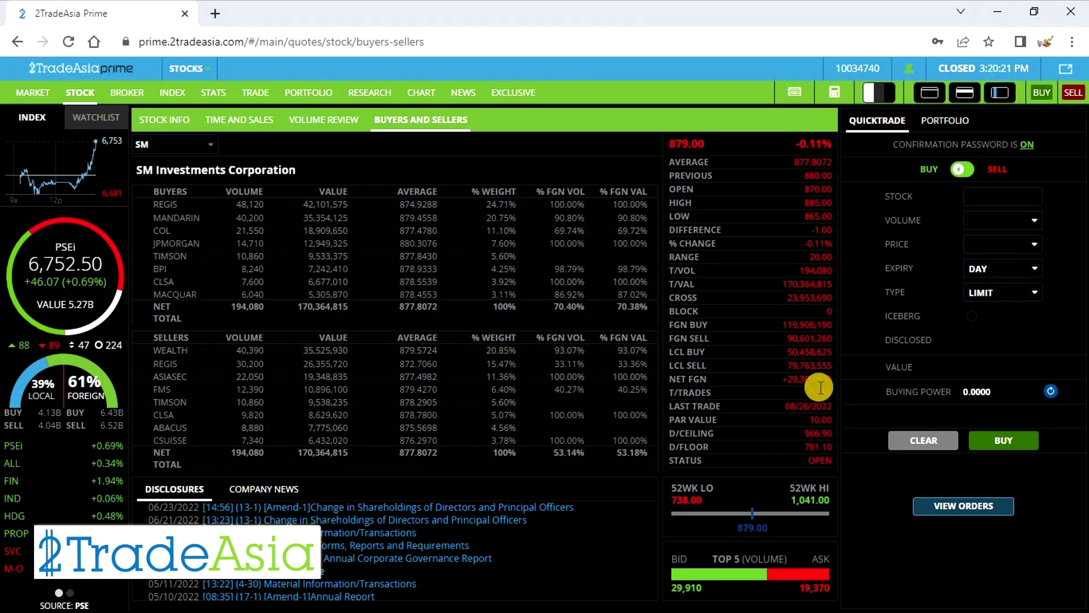
# Step: Switch back to the SM chart and re-examine the recent candles in the consolidation box
pyautogui.hotkey('alt', 'Tab')
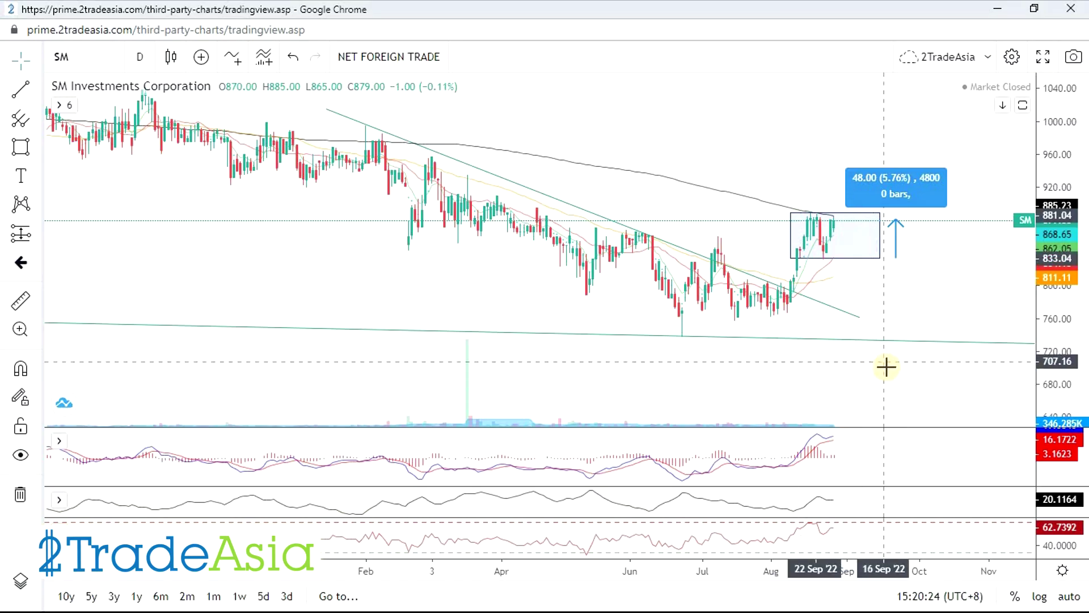
pyautogui.scroll(1, 885, 366)
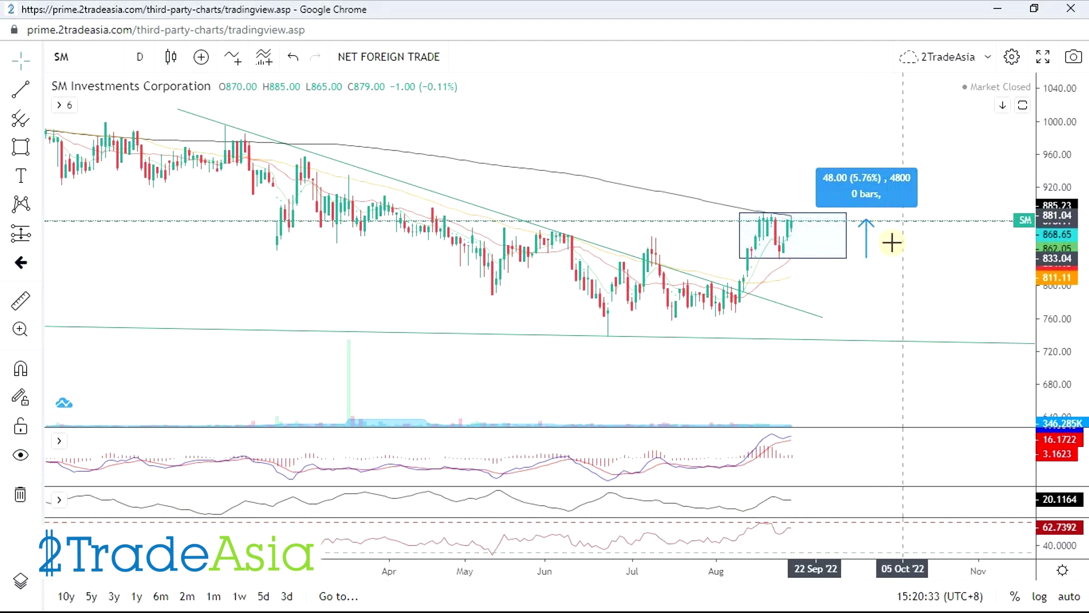
# Step: Switch to the entry and exit computation spreadsheet, select the SMPH stock code and review its fundamental ratios
pyautogui.hotkey('alt', 'Tab')
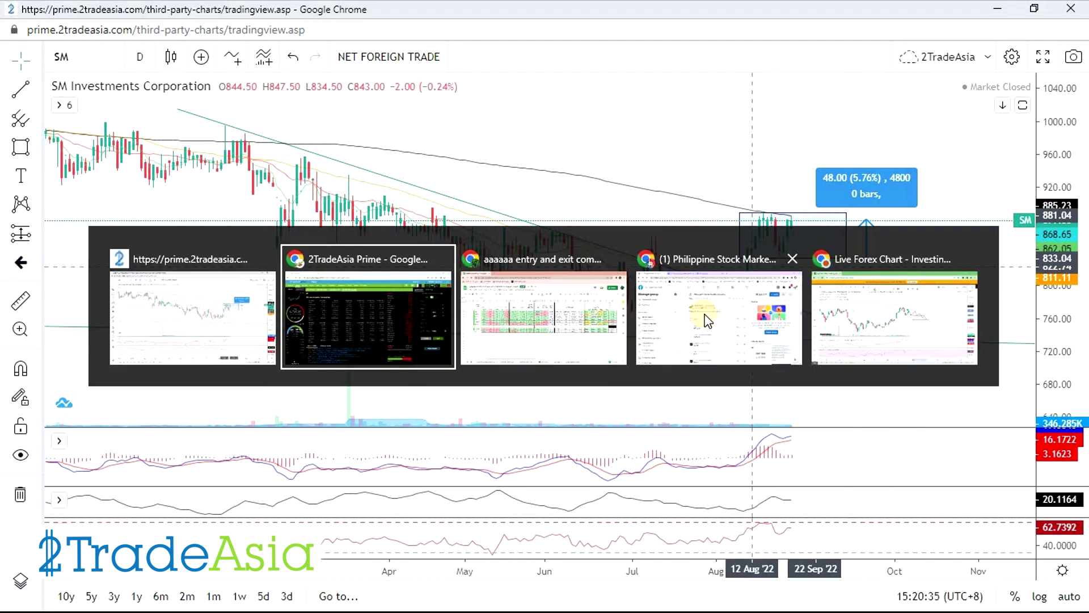
pyautogui.click(608, 335)
pyautogui.click(116, 280)
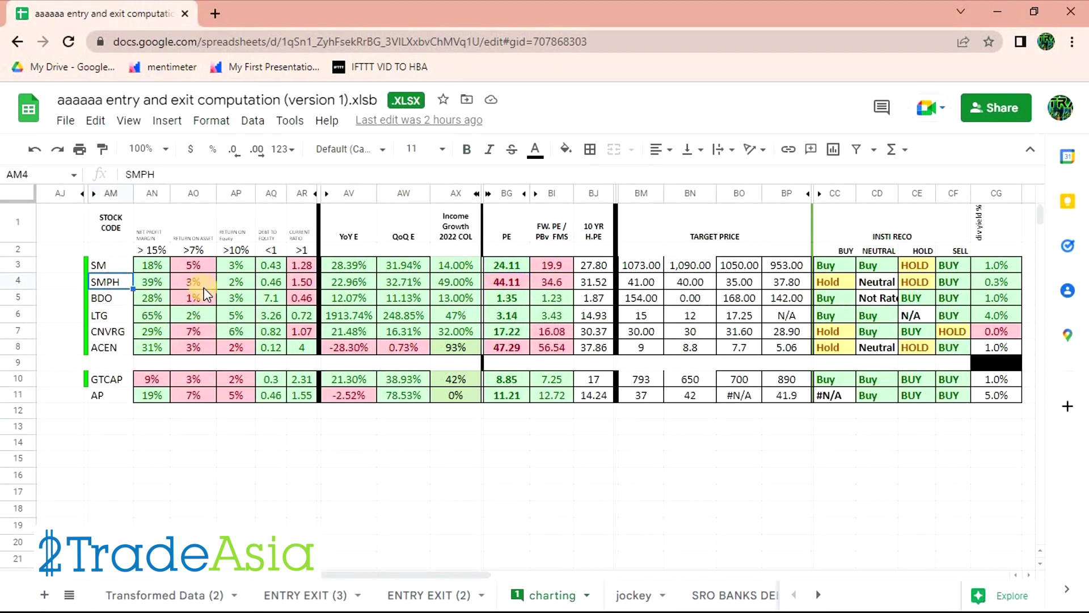
pyautogui.click(149, 278)
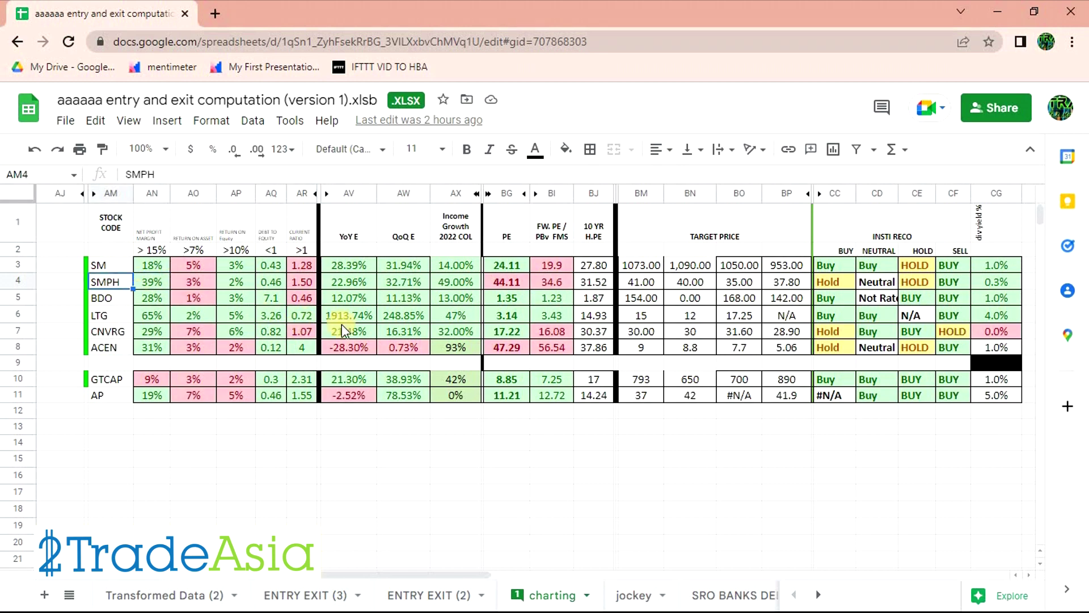
# Step: Return to the chart, load SMPH and widen the time range to show its price history back to 2016
pyautogui.hotkey('alt', 'Tab')
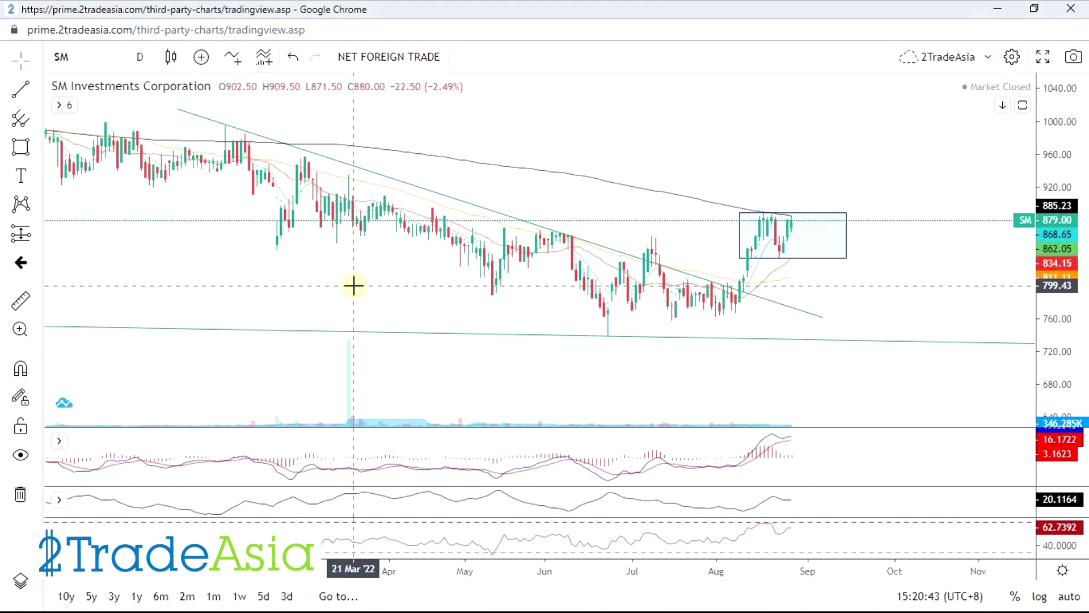
pyautogui.write('SM')
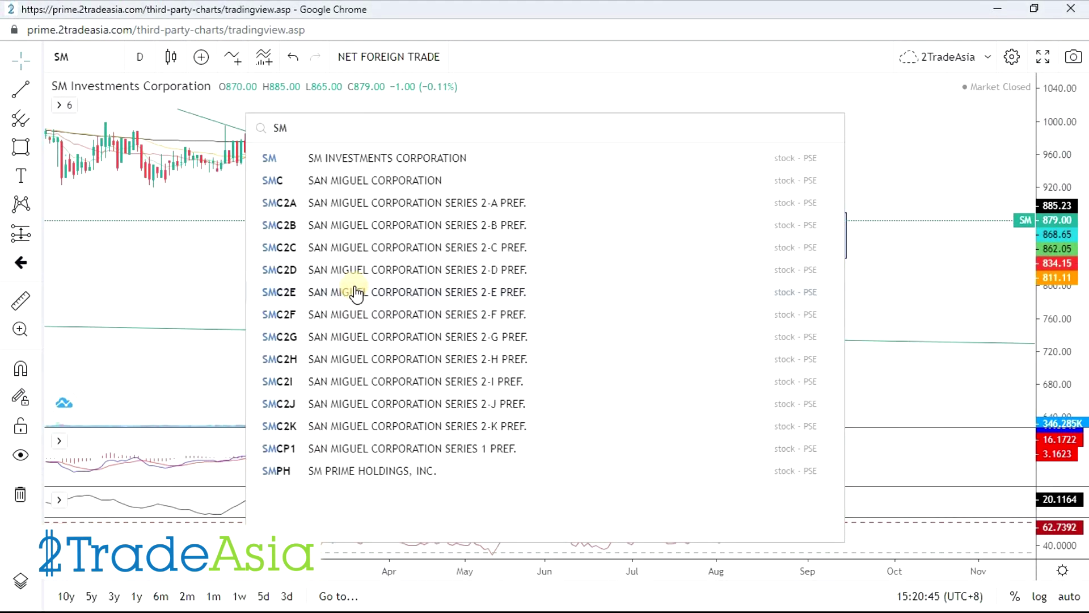
pyautogui.write('PH')
pyautogui.press('Return')
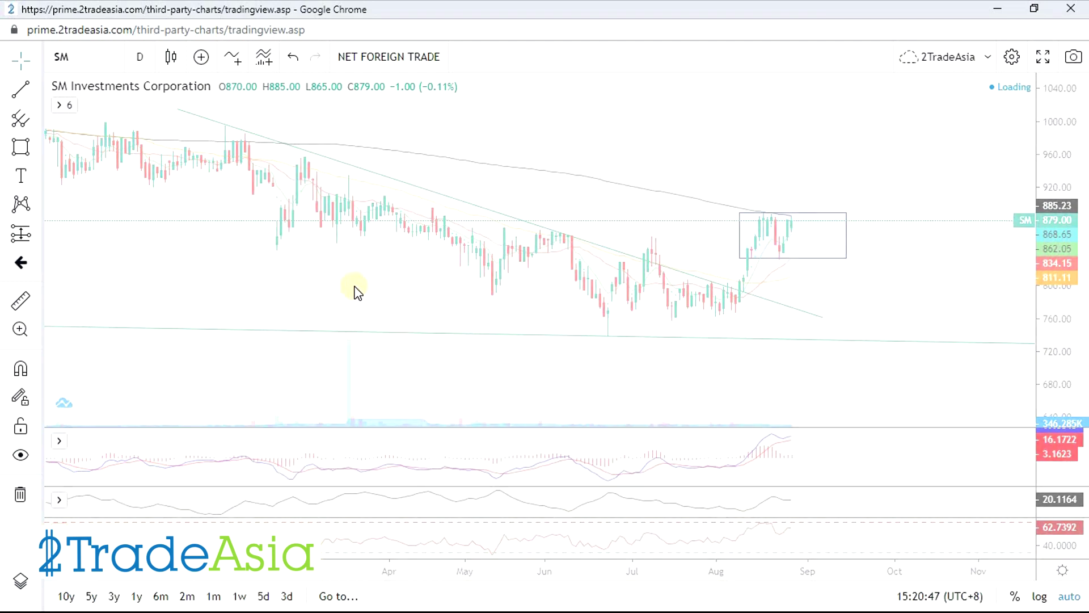
pyautogui.scroll(-5, 668, 340)
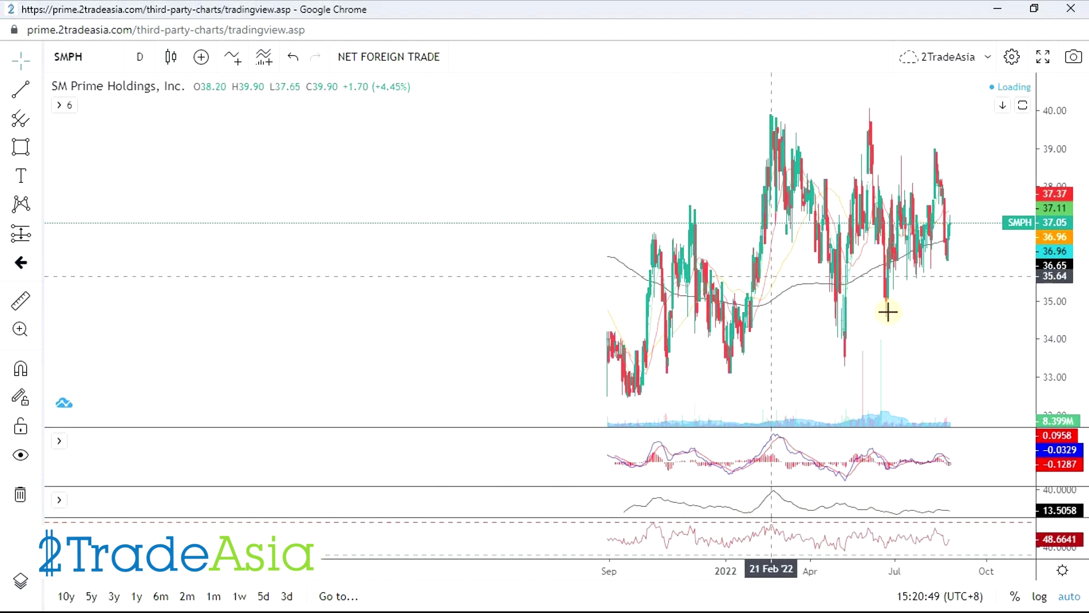
pyautogui.scroll(-10, 888, 311)
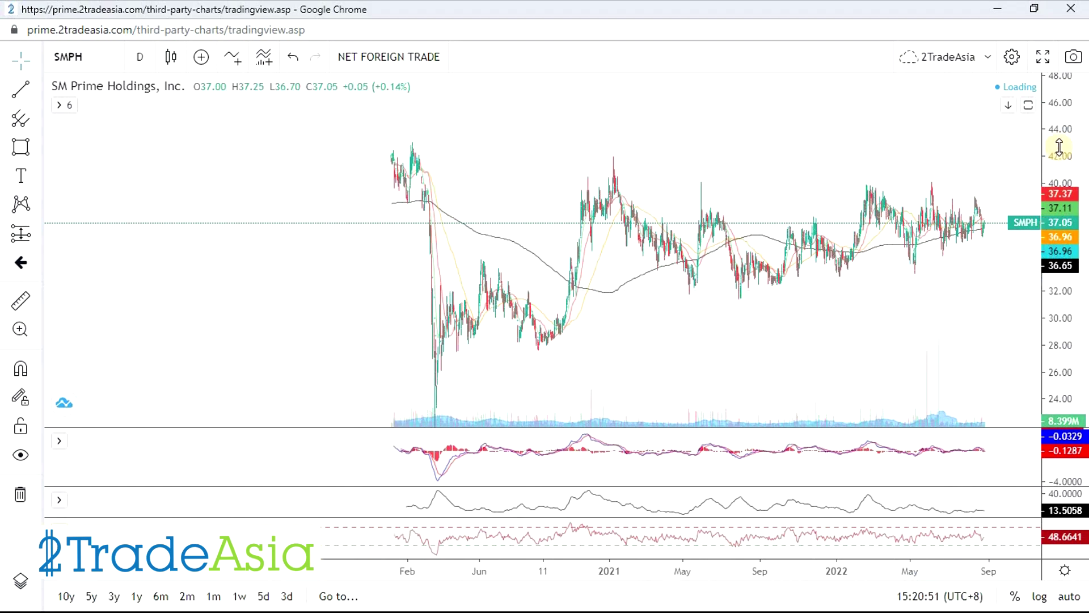
pyautogui.scroll(-4, 905, 328)
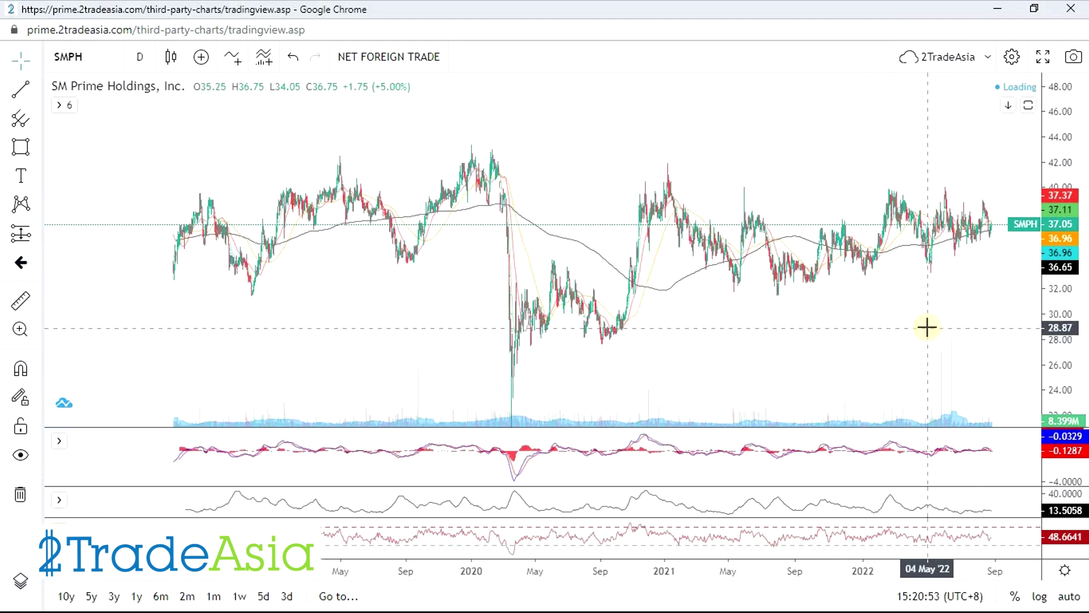
pyautogui.scroll(-5, 927, 327)
pyautogui.moveTo(915, 319); pyautogui.dragTo(806, 286)
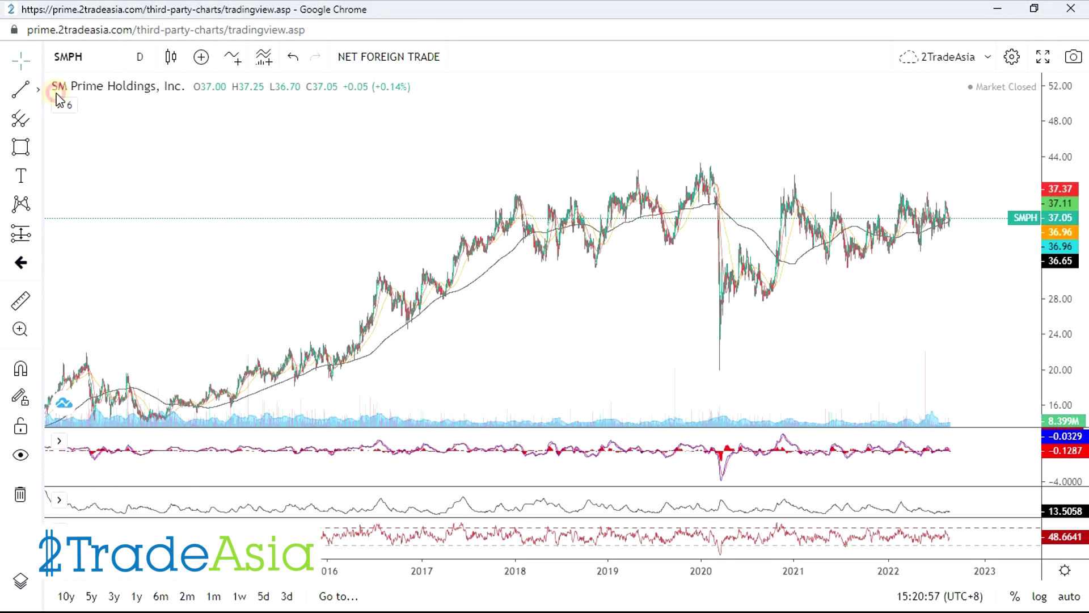
pyautogui.click(40, 90)
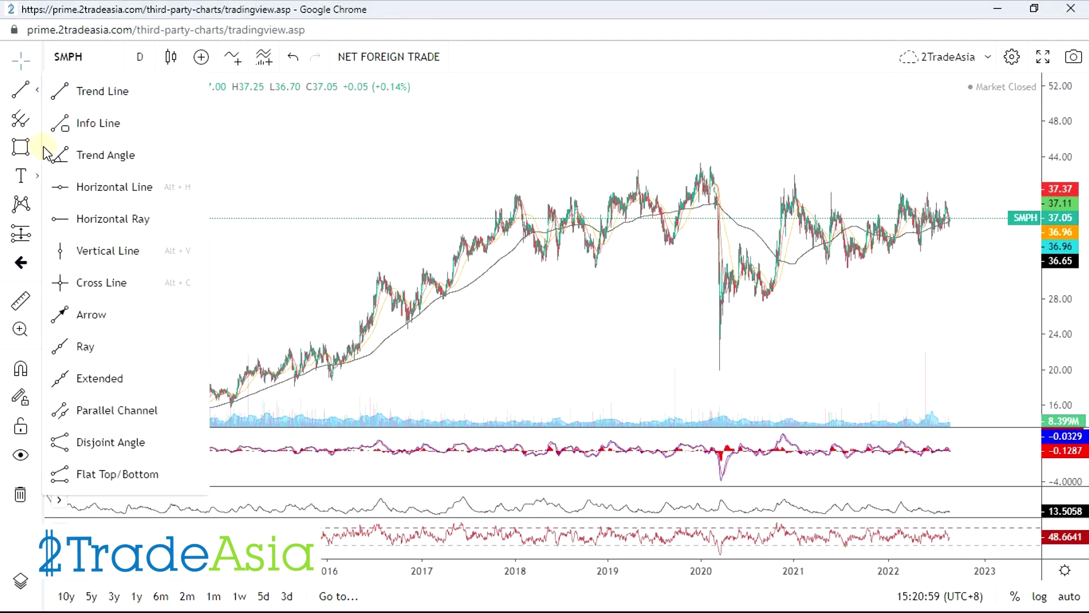
pyautogui.click(38, 119)
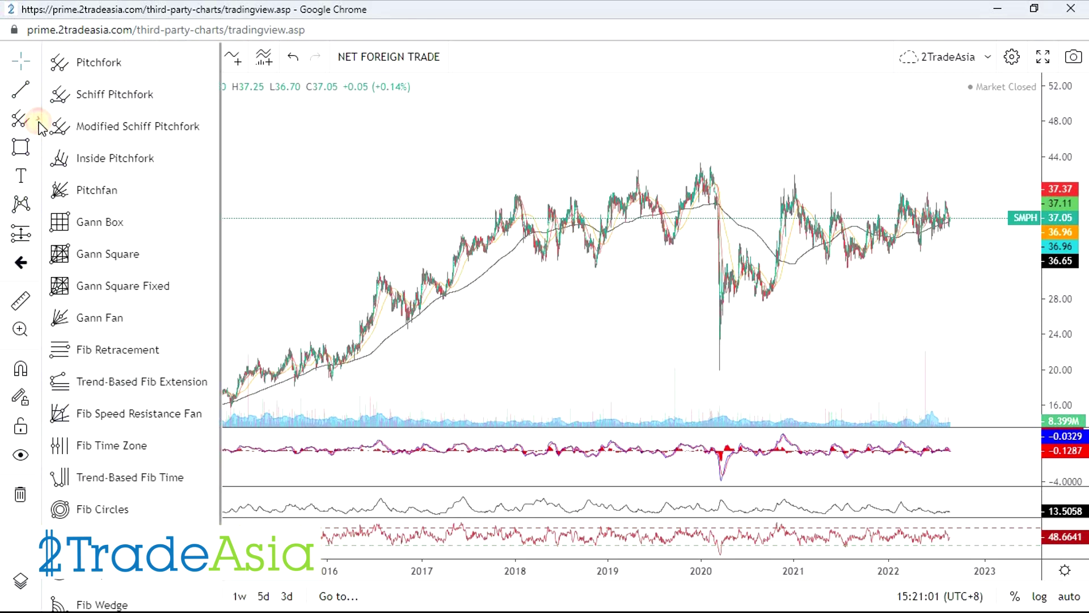
pyautogui.click(39, 89)
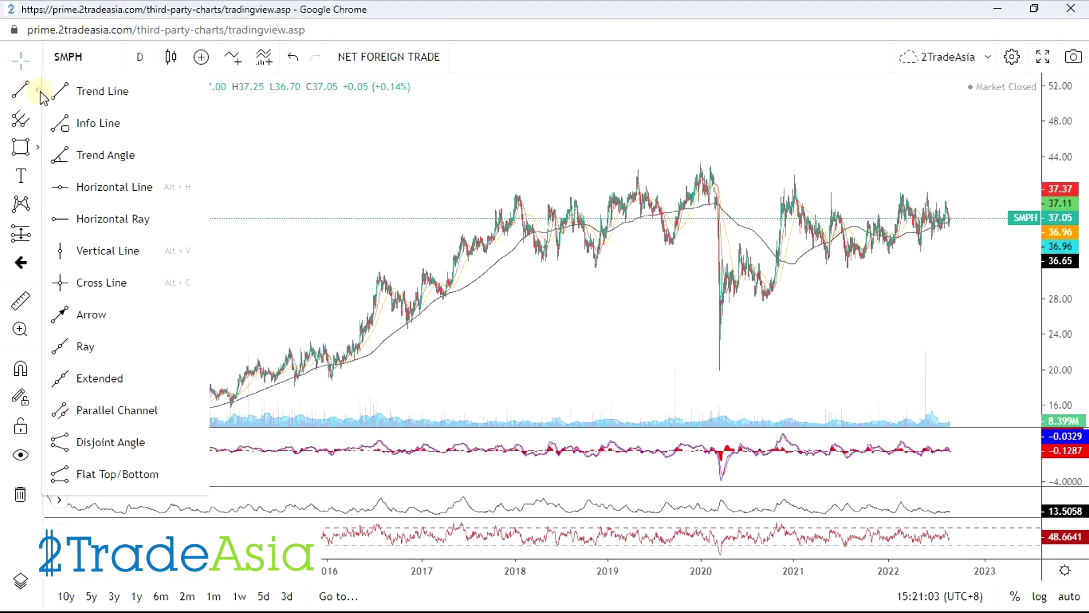
pyautogui.click(39, 146)
pyautogui.click(88, 145)
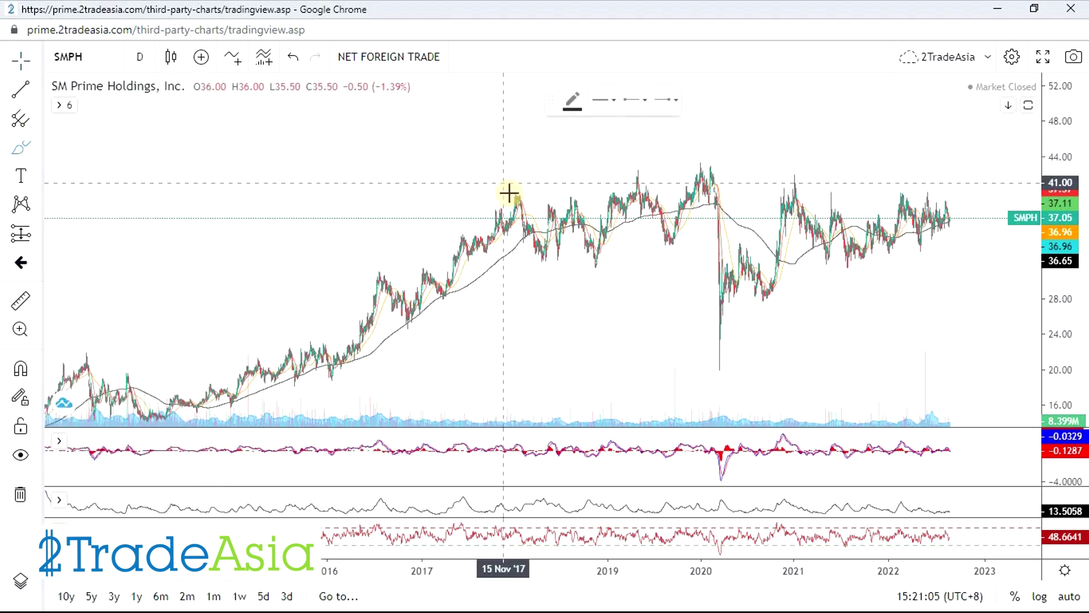
pyautogui.moveTo(591, 192)
pyautogui.mouseDown()
pyautogui.moveTo(722, 163)
pyautogui.moveTo(856, 170)
pyautogui.moveTo(957, 205)
pyautogui.mouseUp()
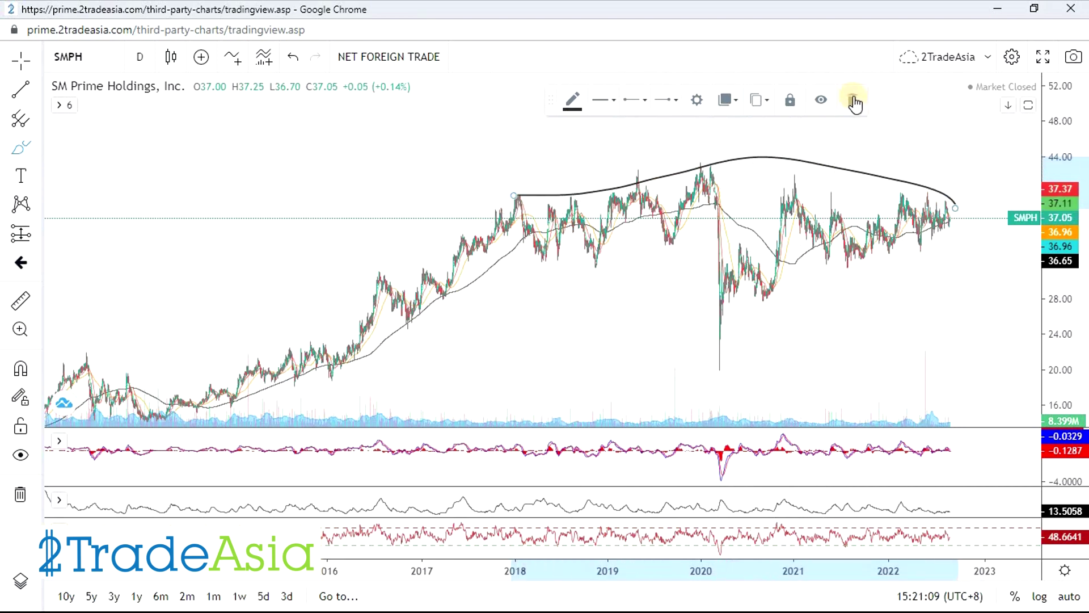
pyautogui.click(852, 100)
# Step: Draw an arc over SMPH's price tops from December 2017 to August 2022, peaking at about 43
pyautogui.click(40, 89)
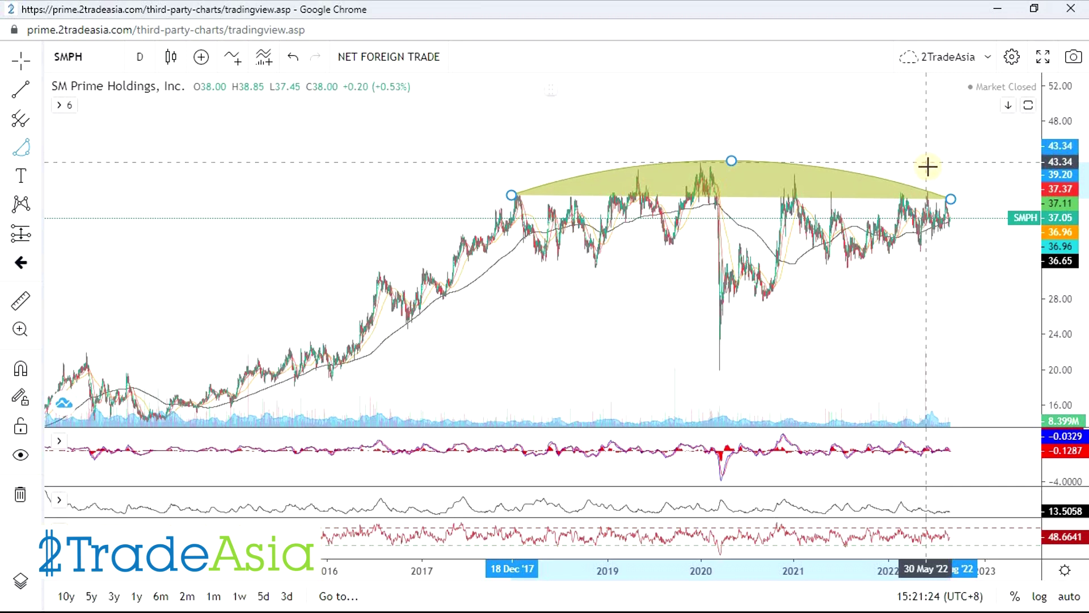
pyautogui.click(928, 165)
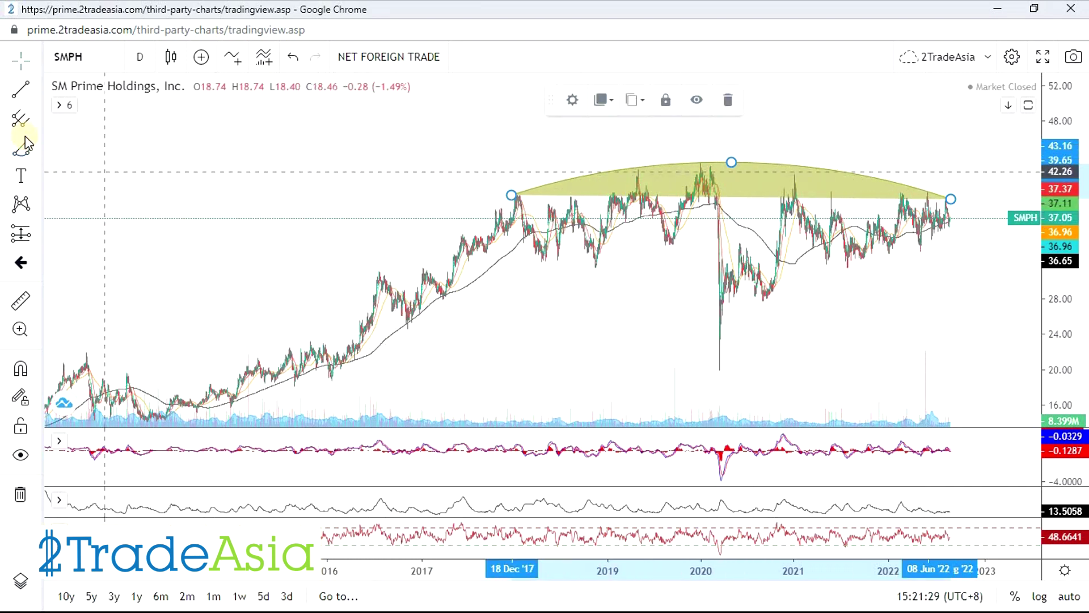
# Step: Draw a rising support trend line from the September 2020 low at about 27.5 to about 38.4 in March 2023
pyautogui.click(24, 90)
pyautogui.click(764, 302)
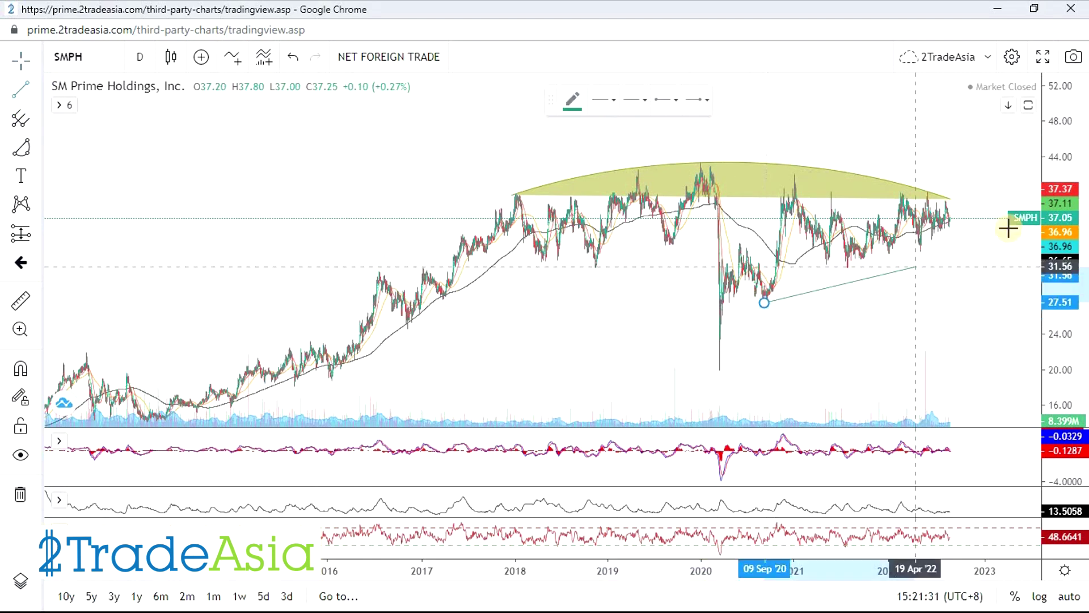
pyautogui.click(1004, 208)
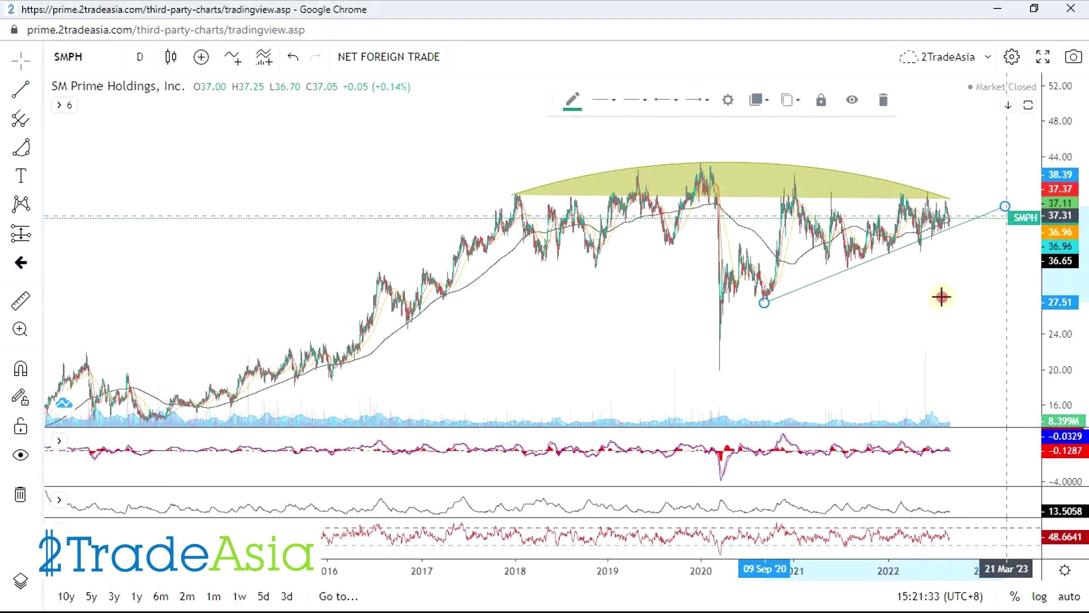
pyautogui.click(758, 304)
pyautogui.click(980, 311)
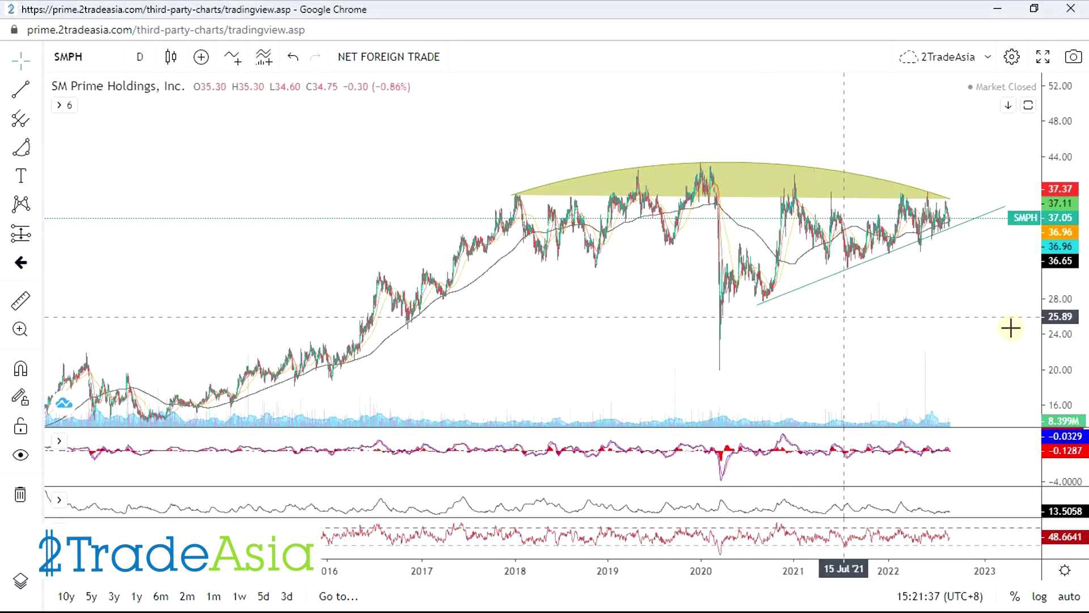
# Step: Draw a falling resistance trend line from the January 2020 high at about 43.4, across the lower tops, to about 39 in 2023
pyautogui.scroll(3, 980, 311)
pyautogui.moveTo(976, 229); pyautogui.dragTo(906, 314)
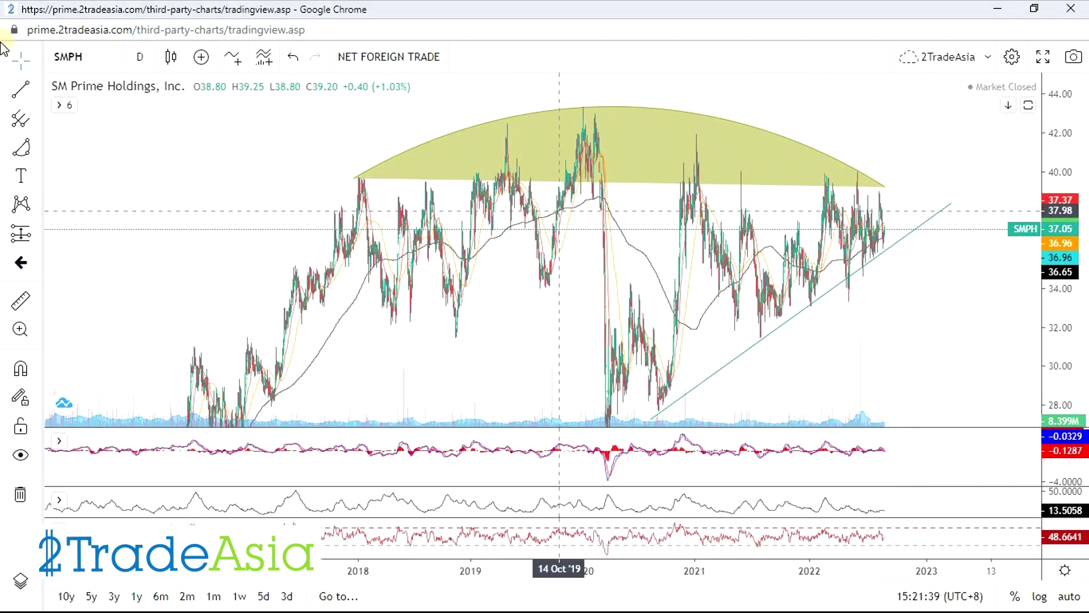
pyautogui.scroll(-5, 831, 155)
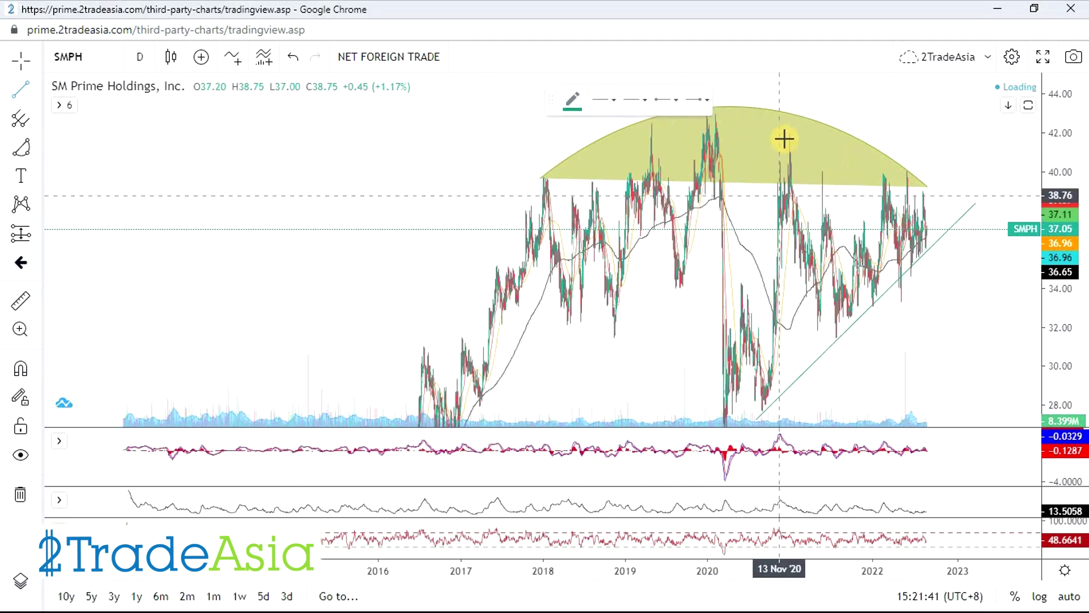
pyautogui.click(793, 108)
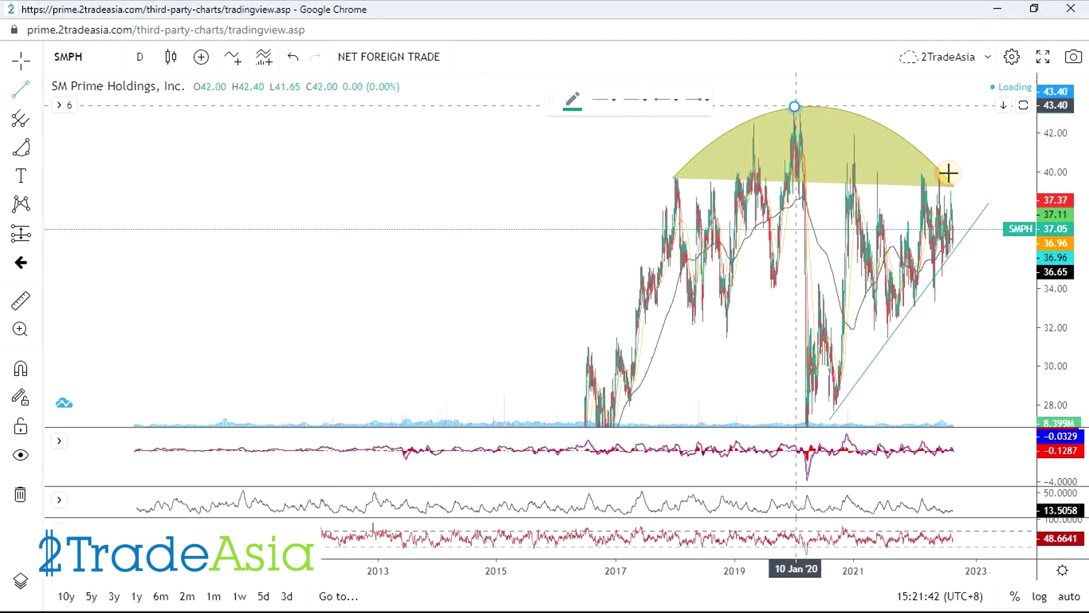
pyautogui.click(996, 195)
# Step: Delete the shaded arc over the price tops, keeping the two converging trend lines
pyautogui.scroll(4, 933, 317)
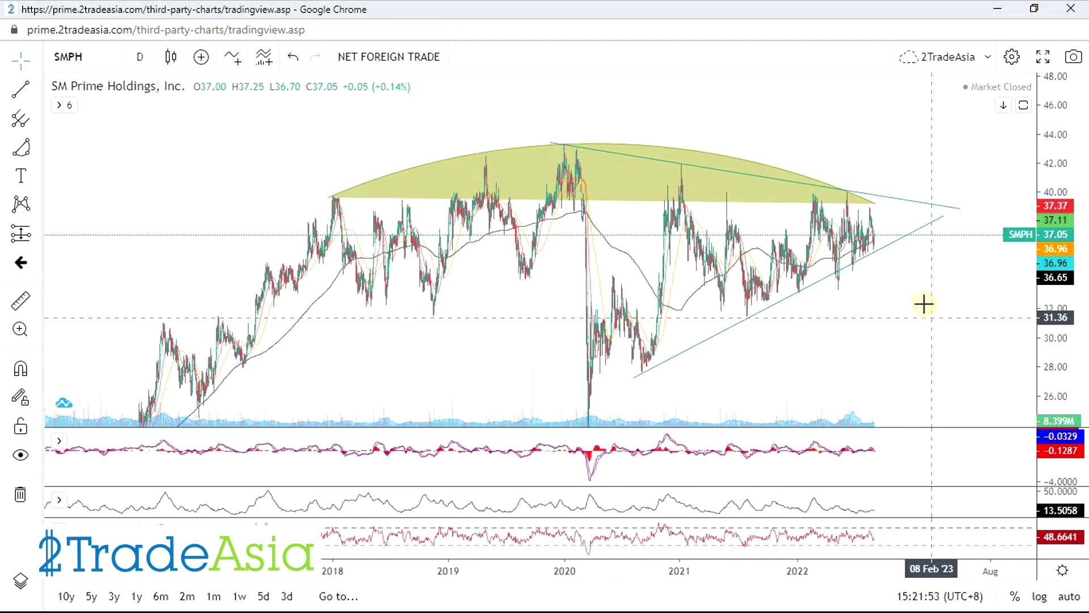
pyautogui.scroll(4, 906, 299)
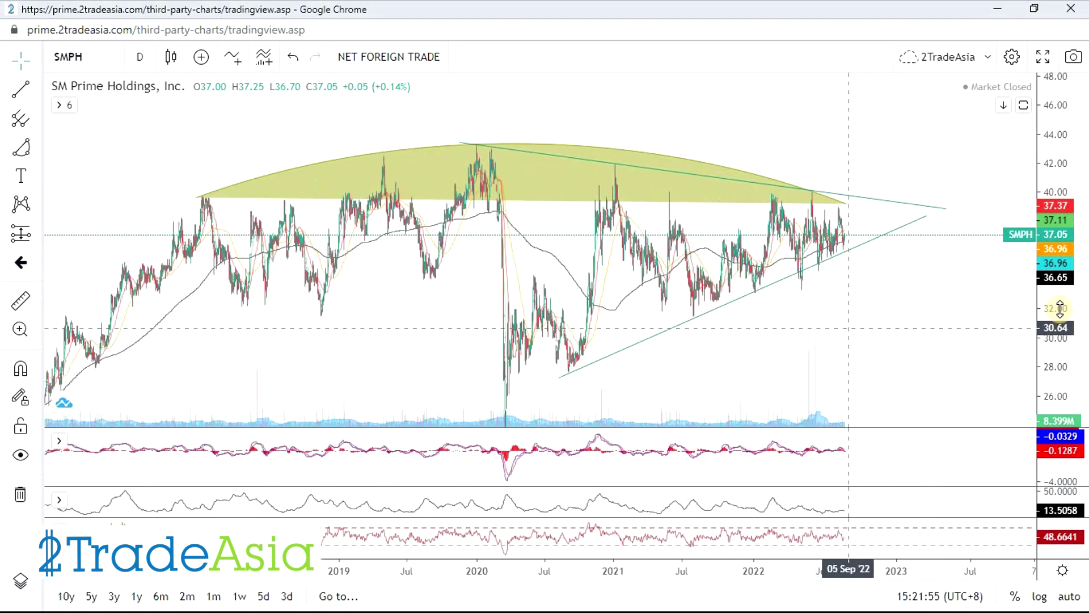
pyautogui.scroll(5, 829, 321)
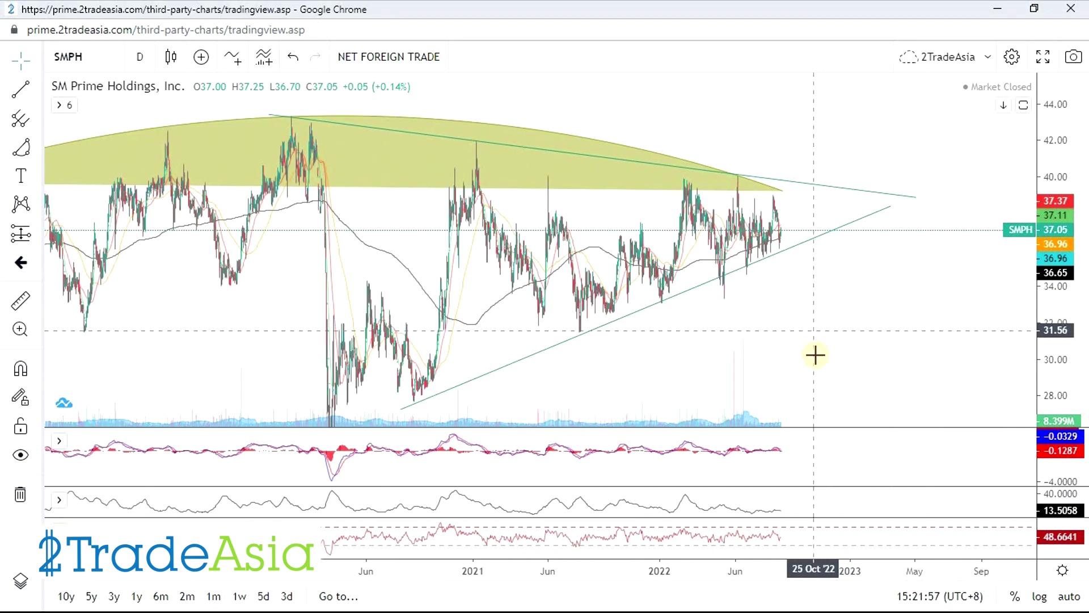
pyautogui.scroll(3, 848, 304)
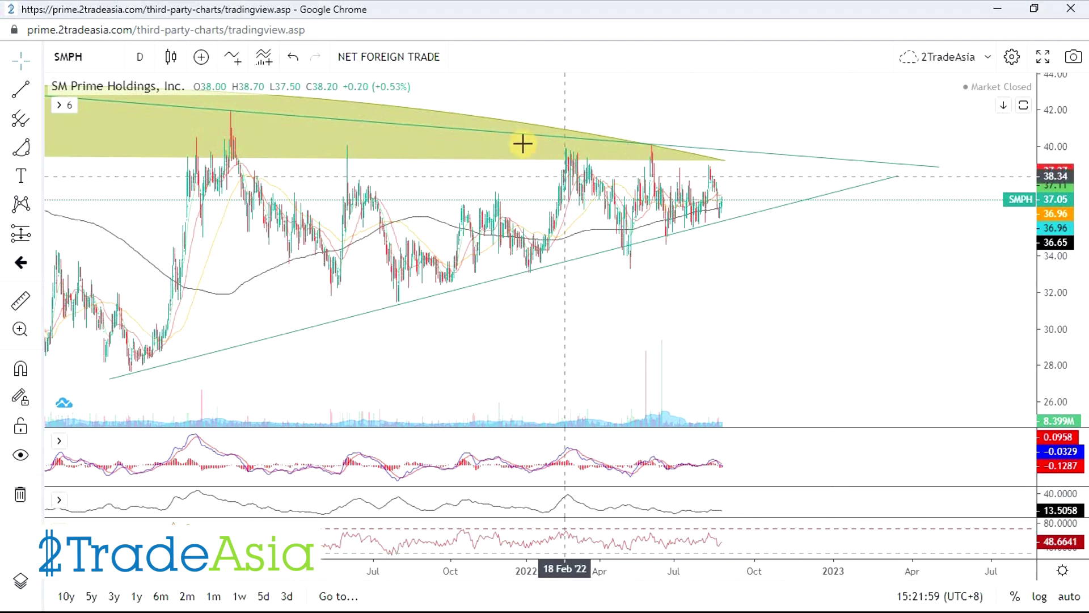
pyautogui.click(541, 125)
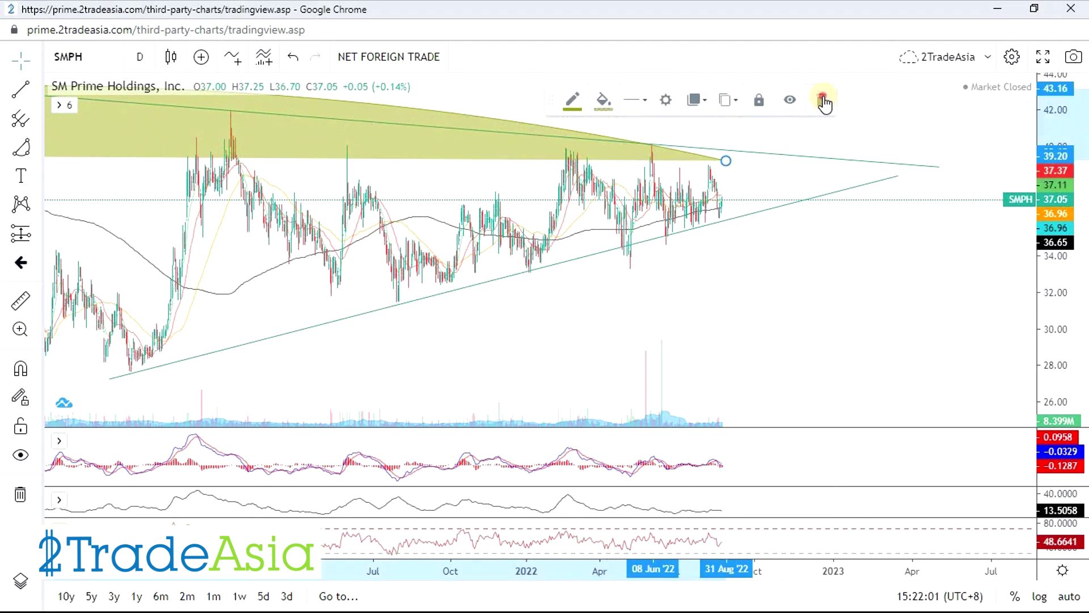
pyautogui.click(822, 101)
# Step: Examine SMPH's price action between the converging trend lines, focusing on the August 2022 candles near the rising support line
pyautogui.scroll(-5, 860, 300)
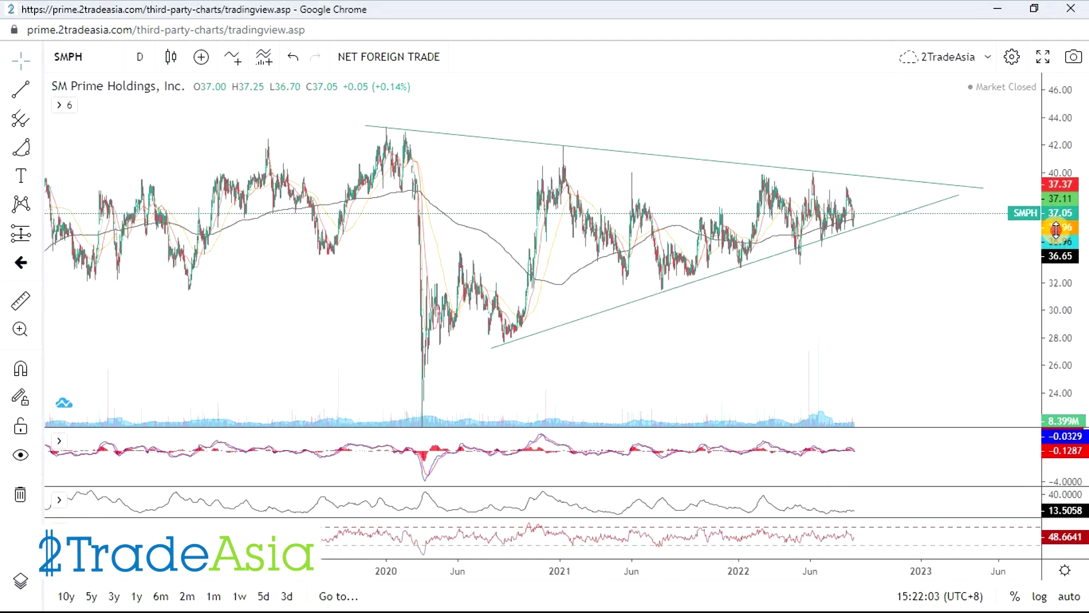
pyautogui.scroll(4, 772, 311)
pyautogui.scroll(-4, 788, 313)
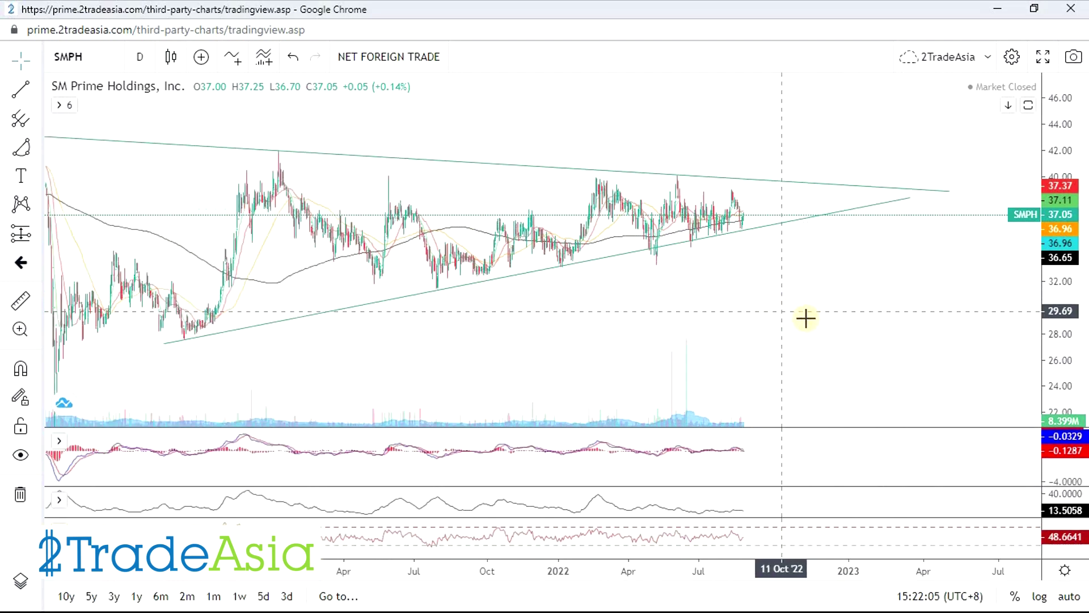
pyautogui.scroll(4, 851, 323)
pyautogui.scroll(-3, 795, 344)
pyautogui.scroll(4, 908, 349)
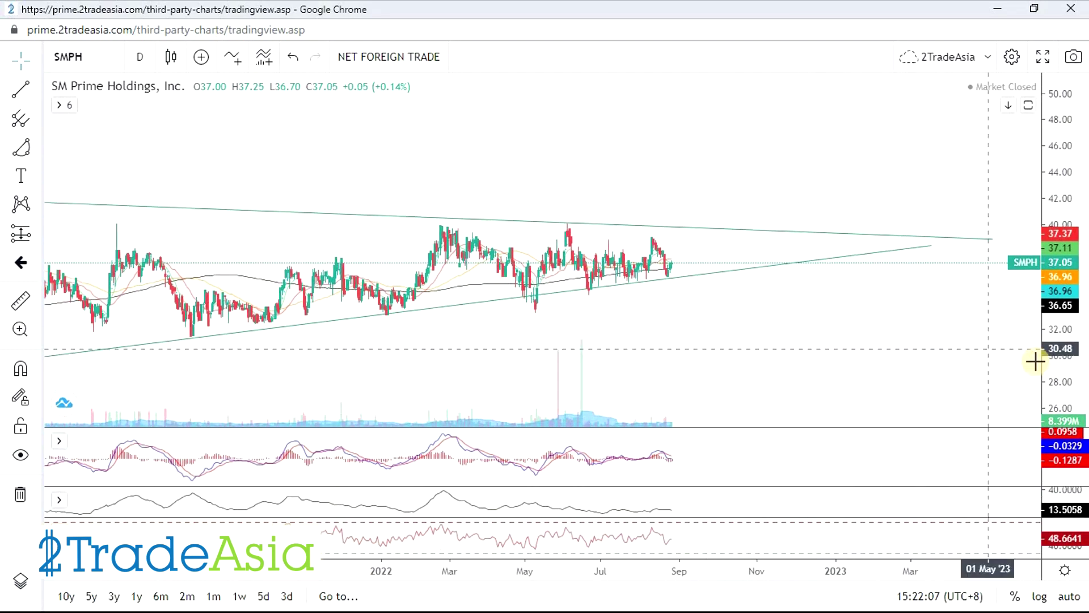
pyautogui.moveTo(1034, 357); pyautogui.dragTo(742, 313)
pyautogui.scroll(5, 742, 314)
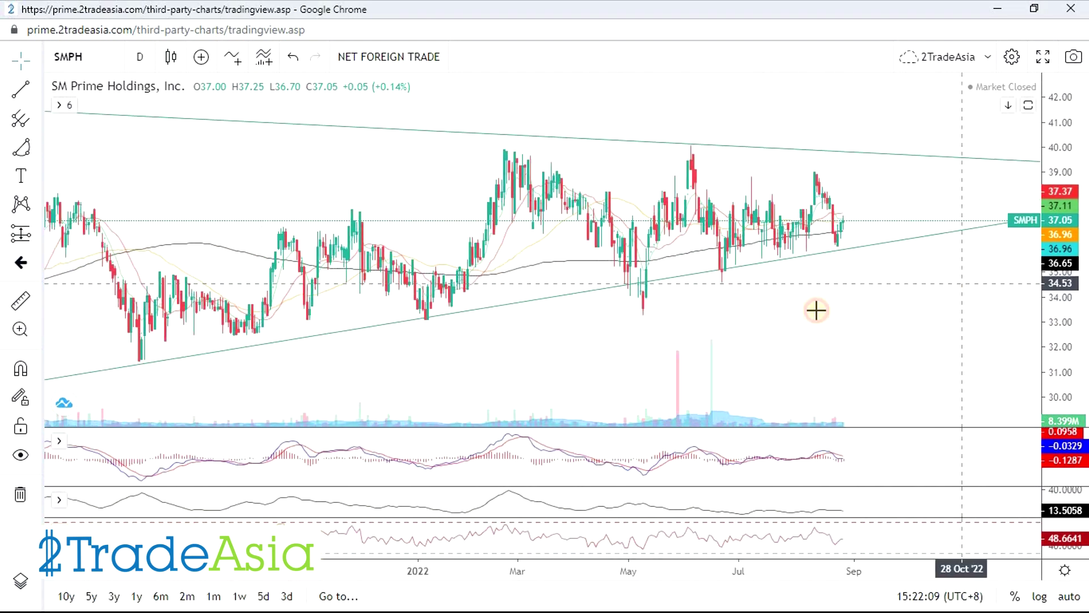
pyautogui.scroll(3, 770, 284)
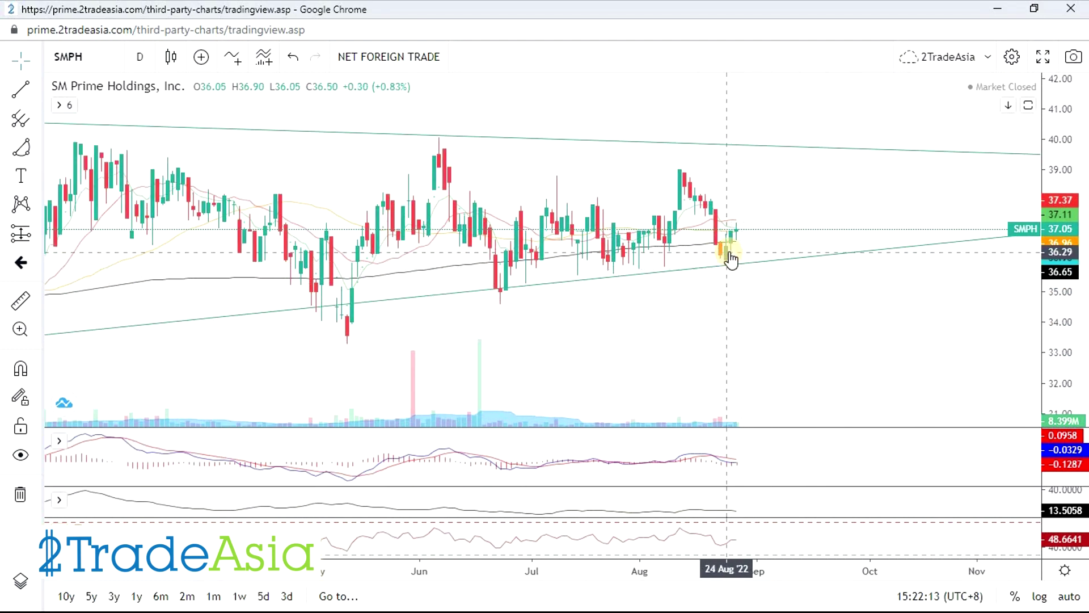
# Step: Measure the price distance around SMPH's latest candles, between the two converging trend lines
pyautogui.scroll(-2, 830, 180)
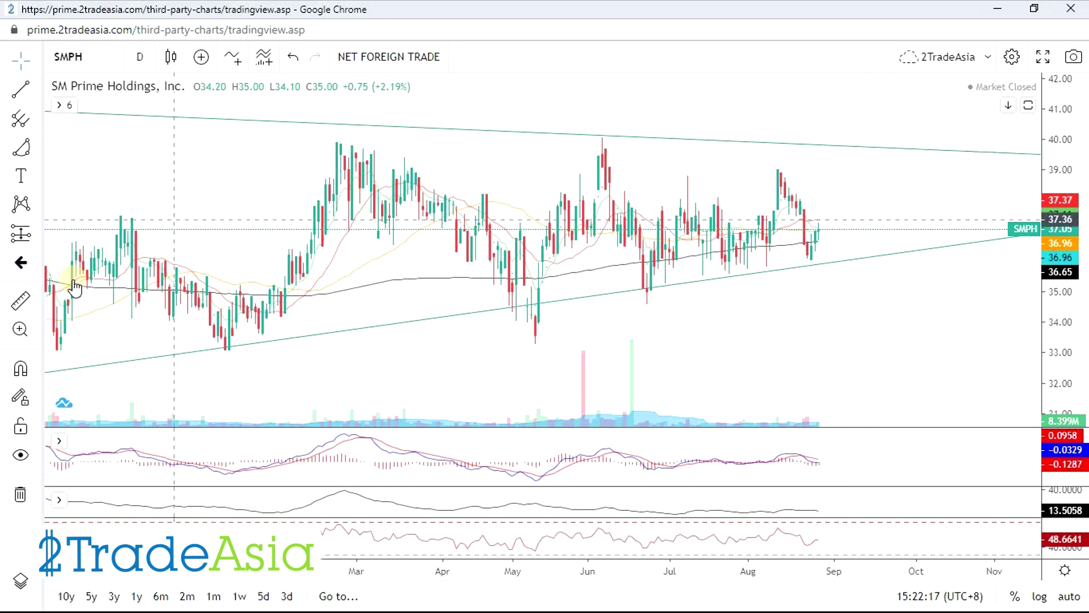
pyautogui.click(24, 301)
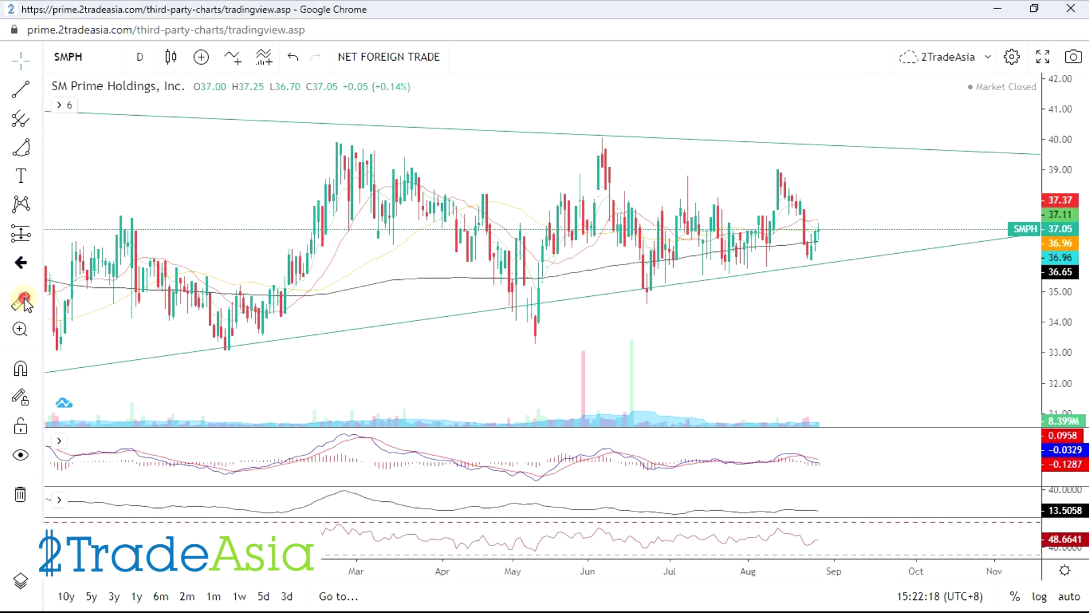
pyautogui.click(871, 257)
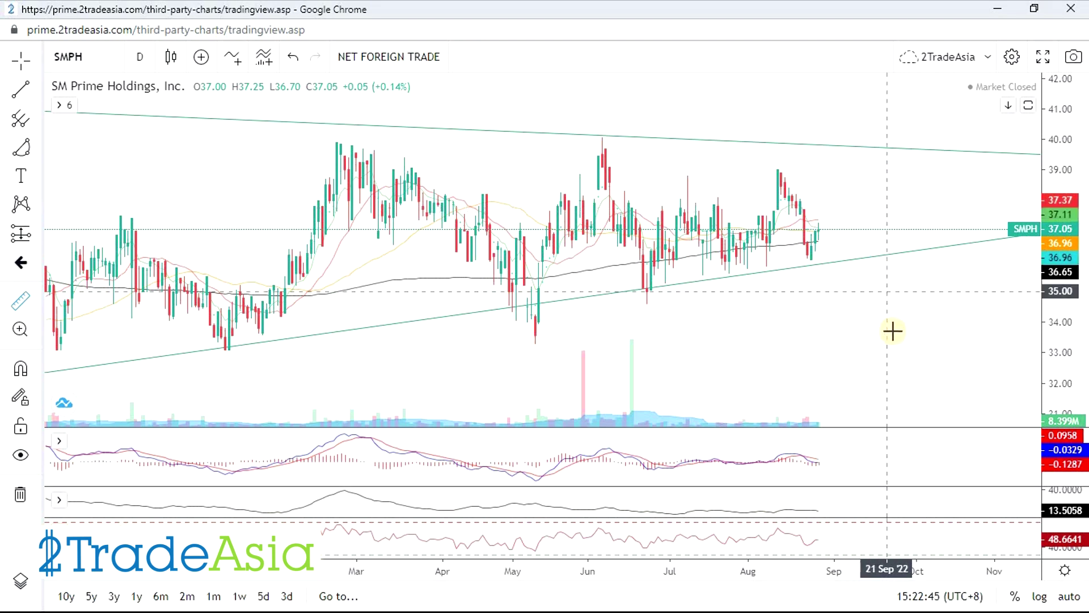
# Step: Maximise the MACD pane, examine the line crossover around August 2022, and restore the full chart layout
pyautogui.moveTo(791, 340); pyautogui.dragTo(869, 340)
pyautogui.scroll(3, 866, 466)
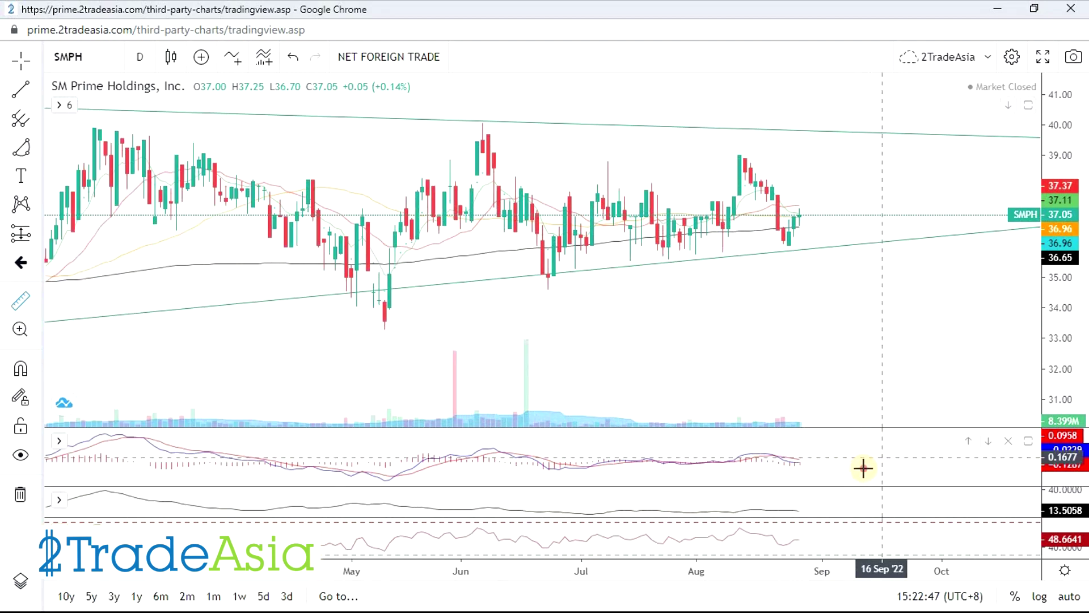
pyautogui.doubleClick(862, 462)
pyautogui.scroll(2, 748, 293)
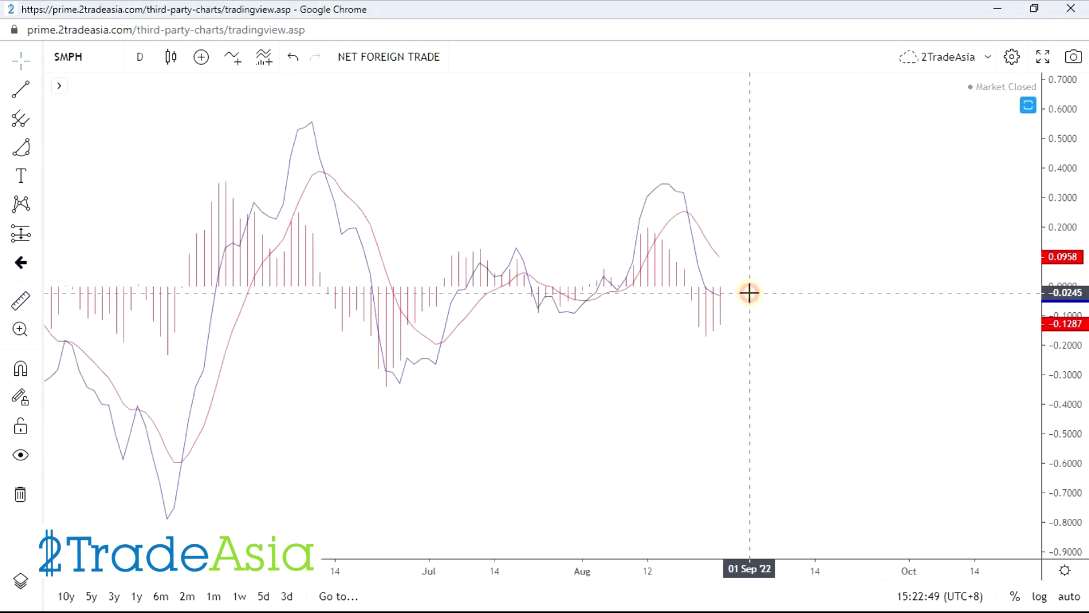
pyautogui.doubleClick(750, 292)
pyautogui.doubleClick(761, 461)
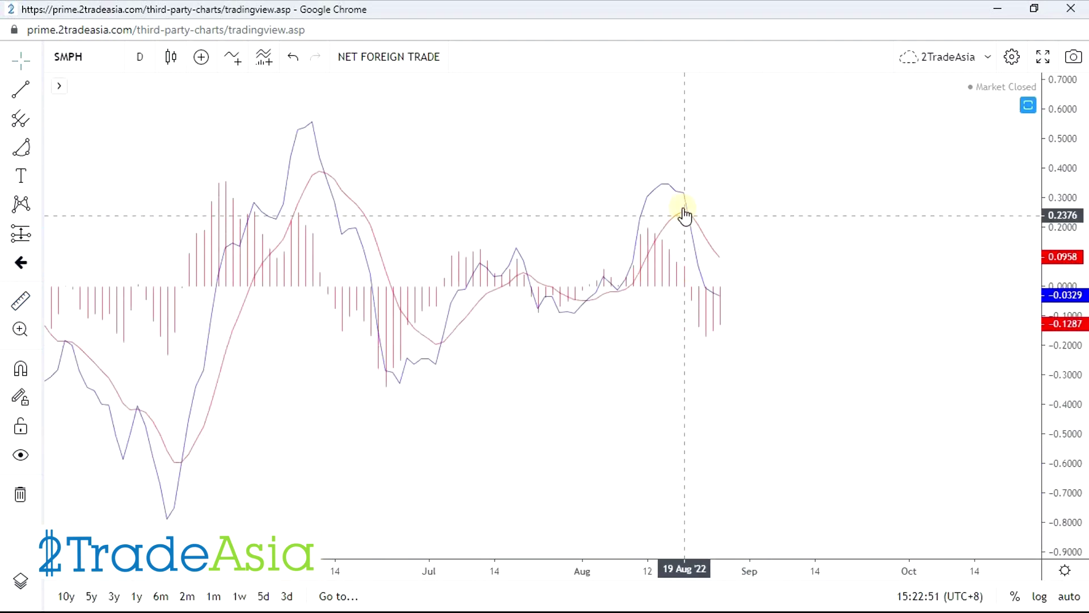
pyautogui.doubleClick(748, 363)
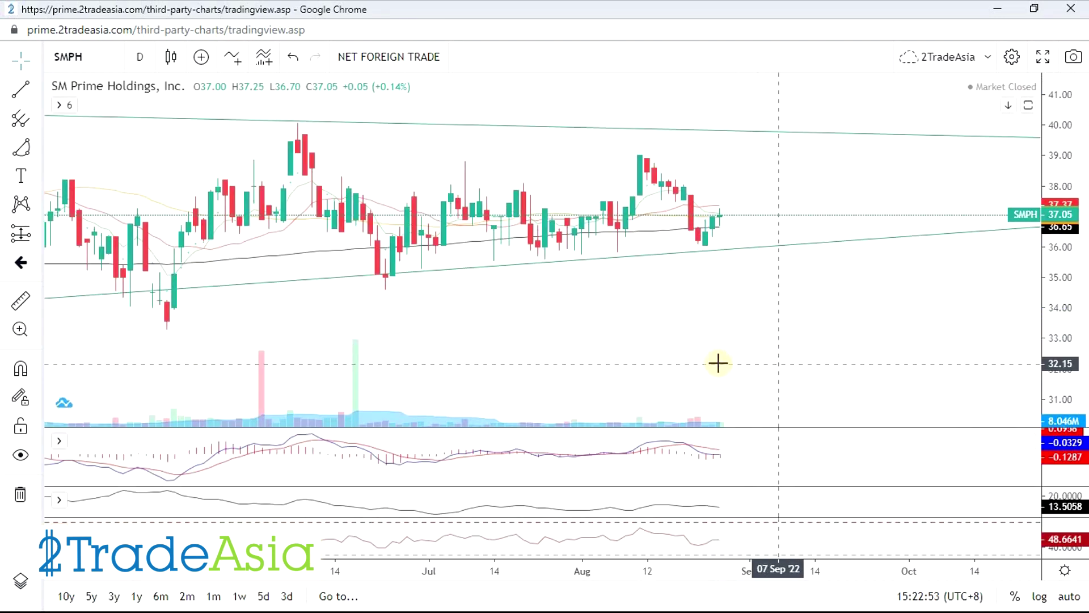
# Step: Examine SMPH's wider price action from late 2021 through August 2022 within the converging trend lines
pyautogui.scroll(-3, 816, 333)
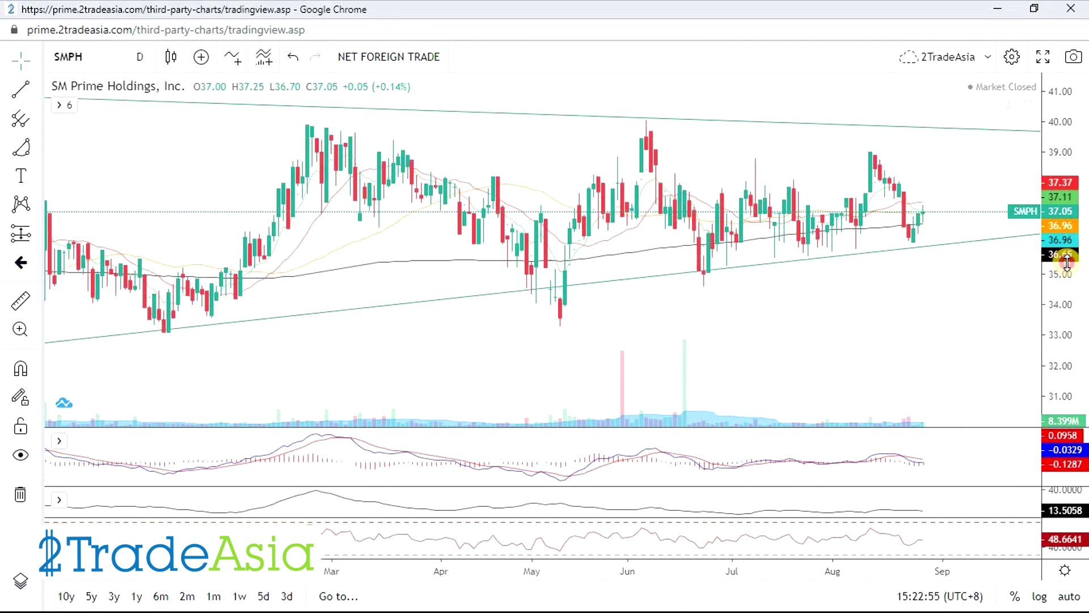
pyautogui.scroll(-4, 950, 340)
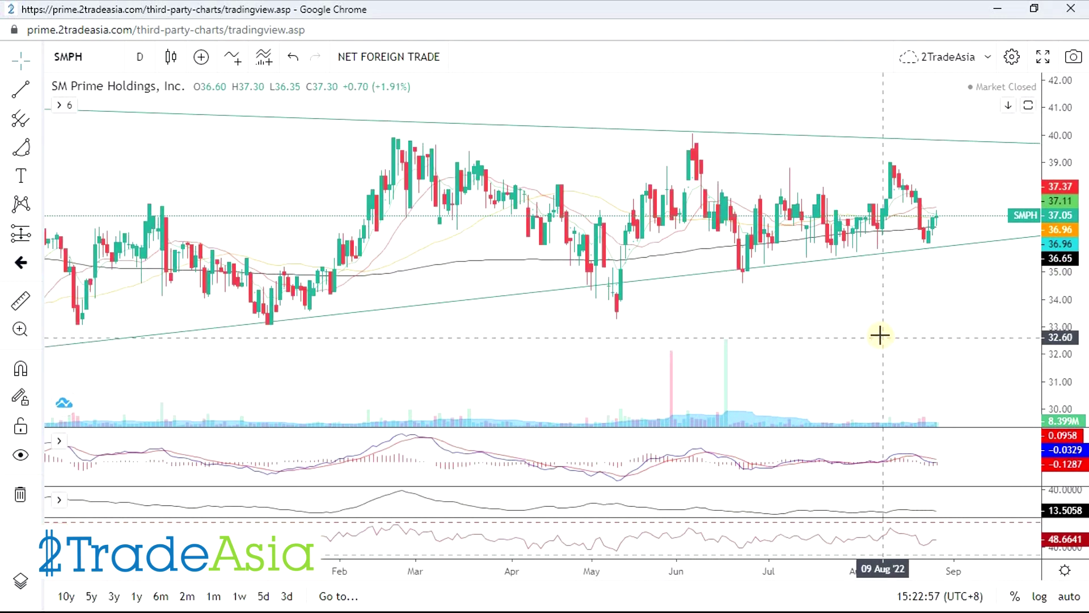
pyautogui.scroll(-3, 896, 337)
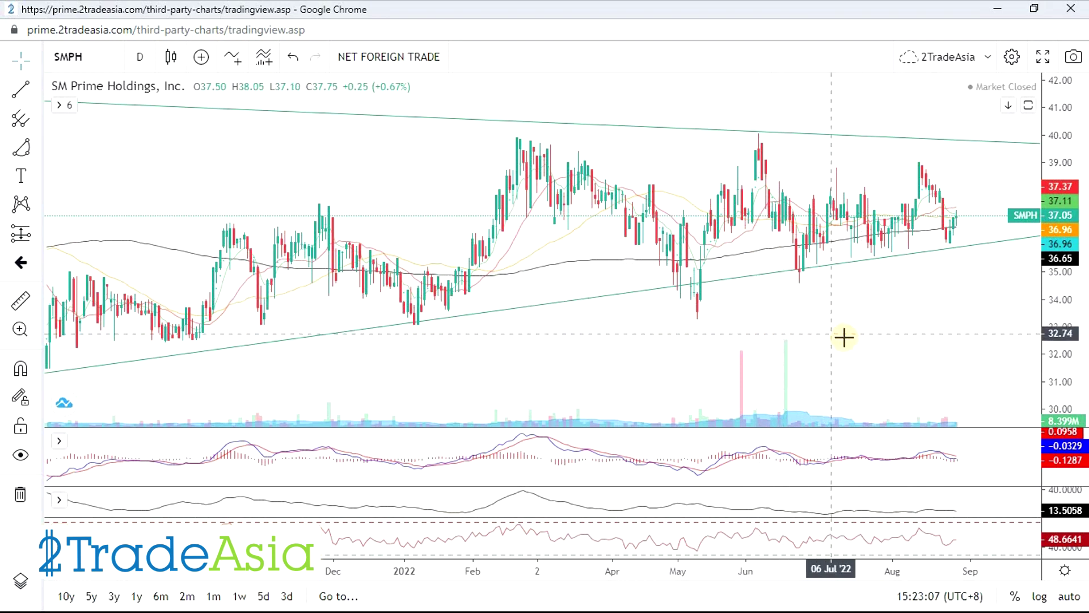
pyautogui.scroll(1, 840, 335)
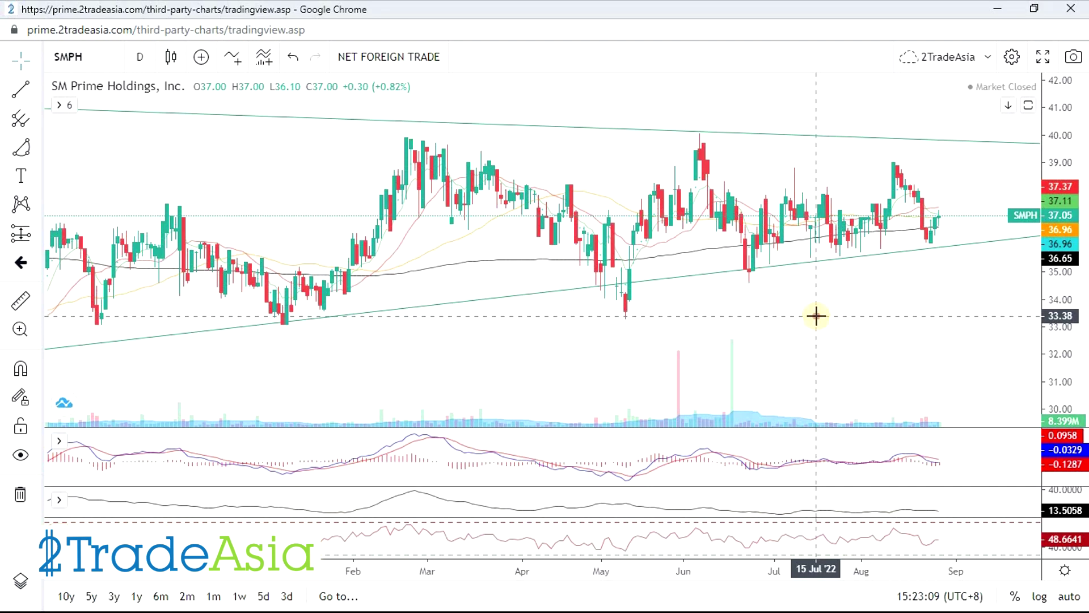
pyautogui.moveTo(816, 316); pyautogui.dragTo(794, 328)
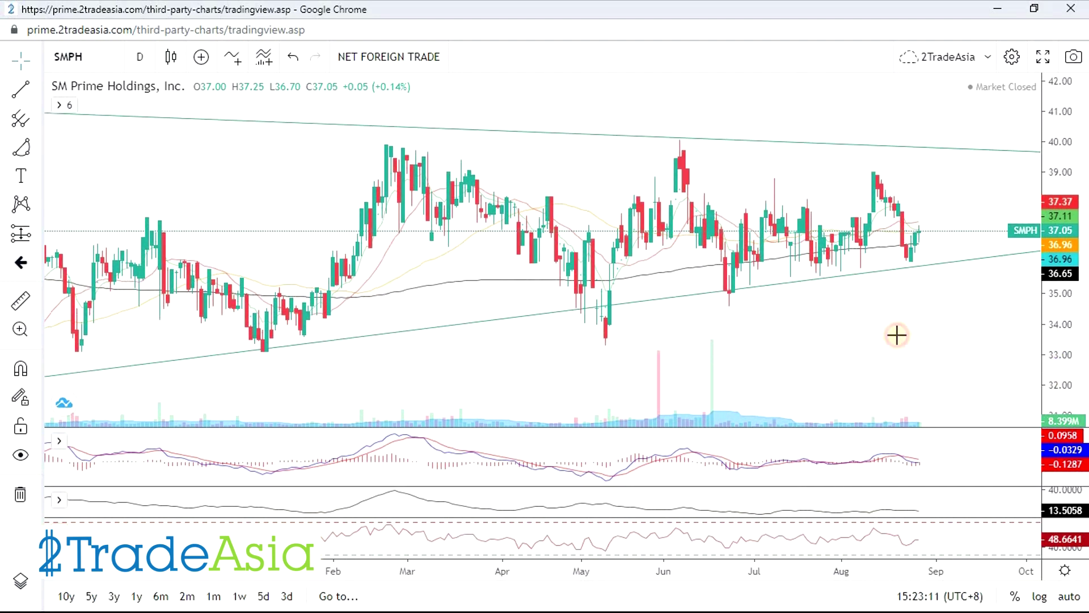
pyautogui.scroll(-2, 907, 335)
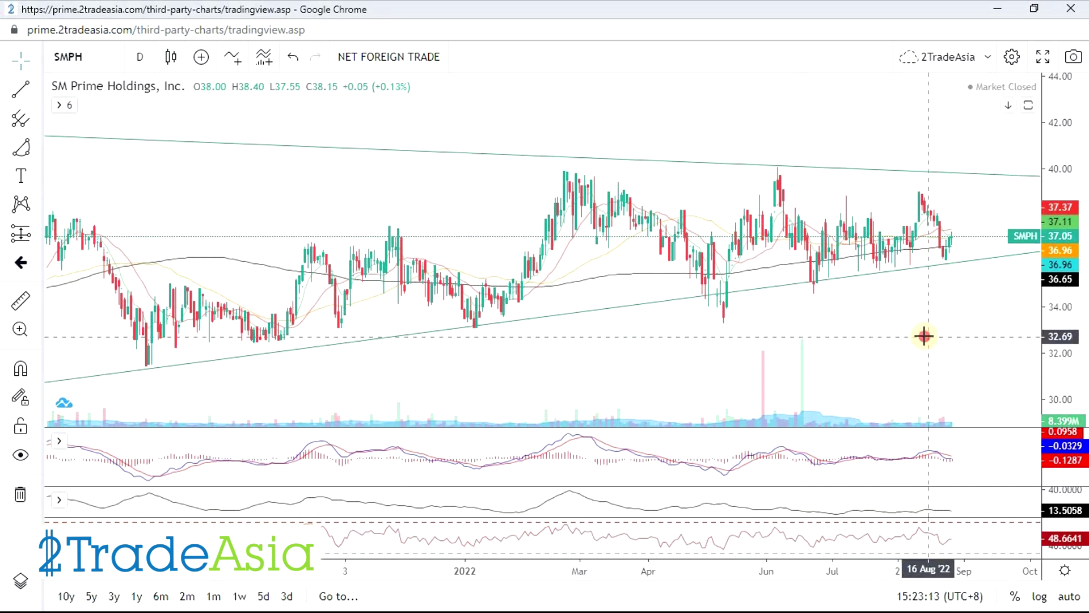
pyautogui.moveTo(924, 336); pyautogui.dragTo(914, 327)
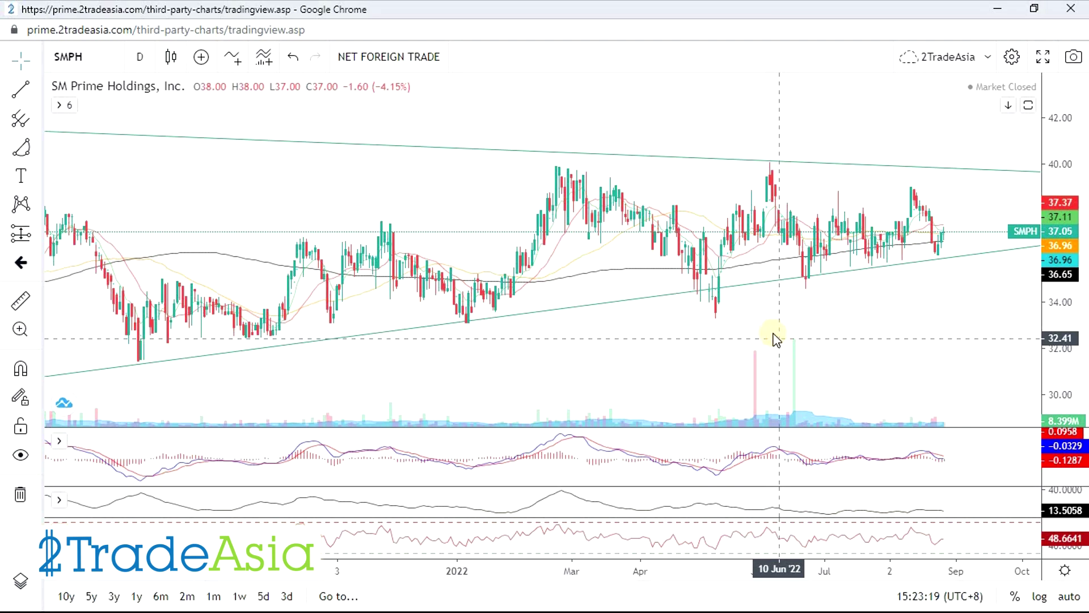
# Step: Switch to the entry and exit computation spreadsheet in Google Sheets and review SMPH's profitability ratios, starting with net profit margin
pyautogui.hotkey('alt', 'Tab')
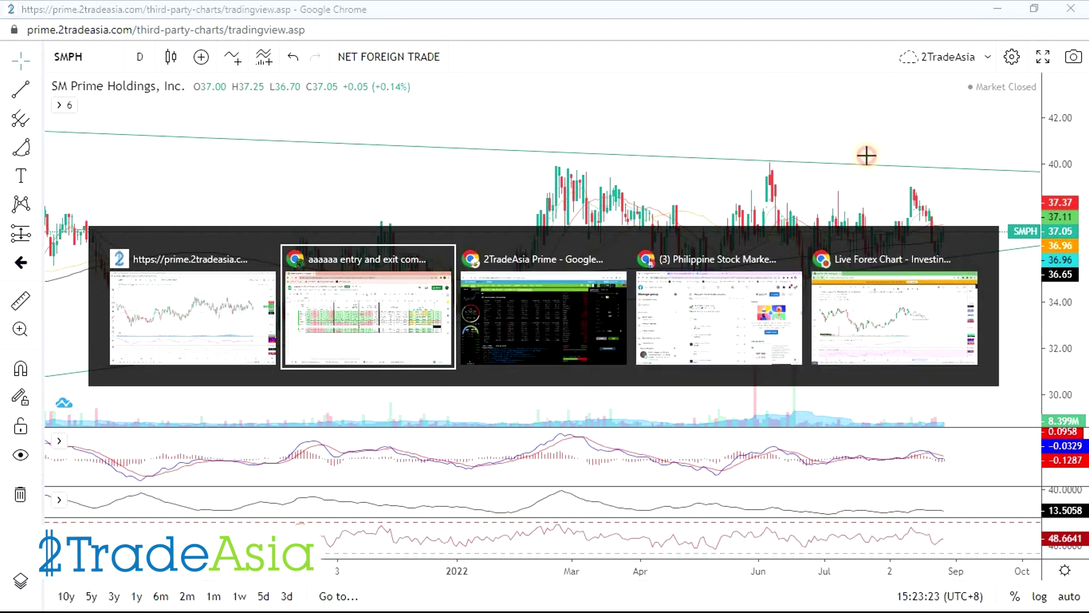
pyautogui.hotkey('alt', 'Tab')
pyautogui.click(371, 312)
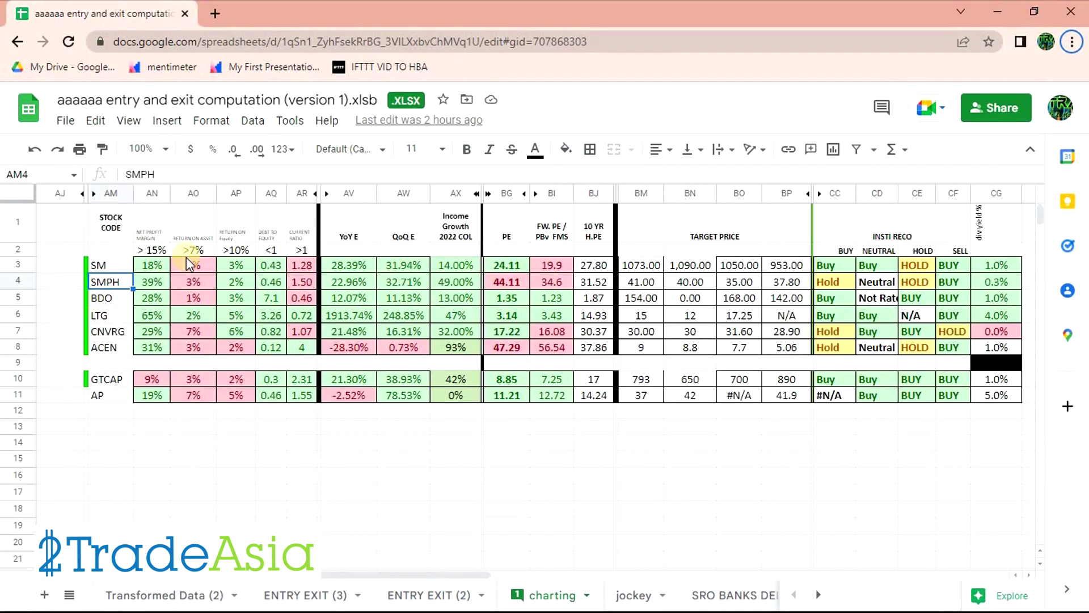
pyautogui.moveTo(153, 283); pyautogui.dragTo(257, 281)
pyautogui.click(155, 281)
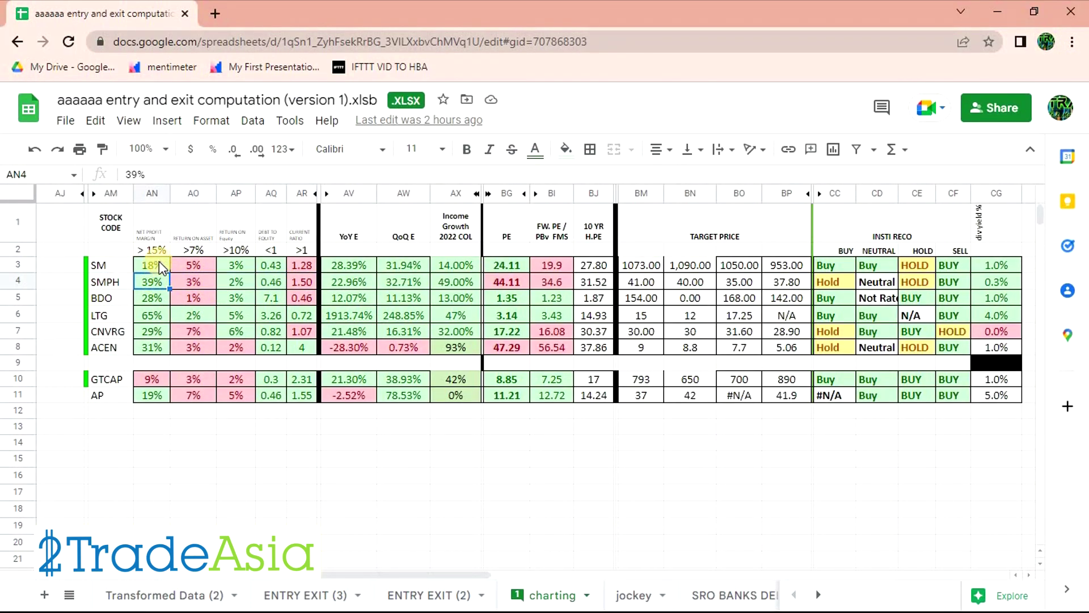
# Step: Compare SMPH's year-on-year and quarterly earnings growth with its current PE ratio
pyautogui.moveTo(355, 280); pyautogui.dragTo(441, 287)
pyautogui.click(365, 281)
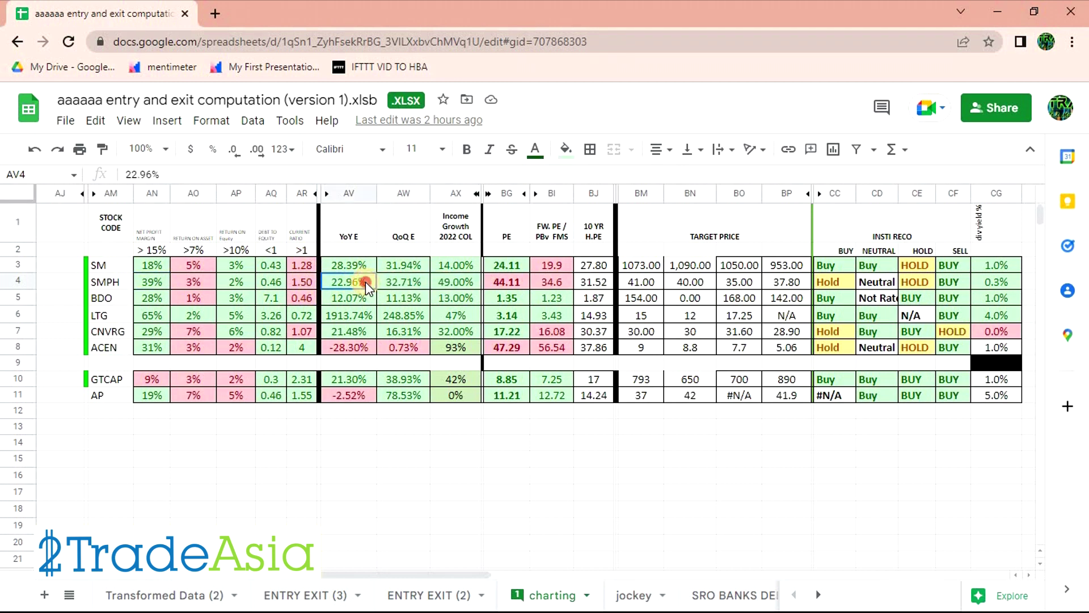
pyautogui.click(505, 283)
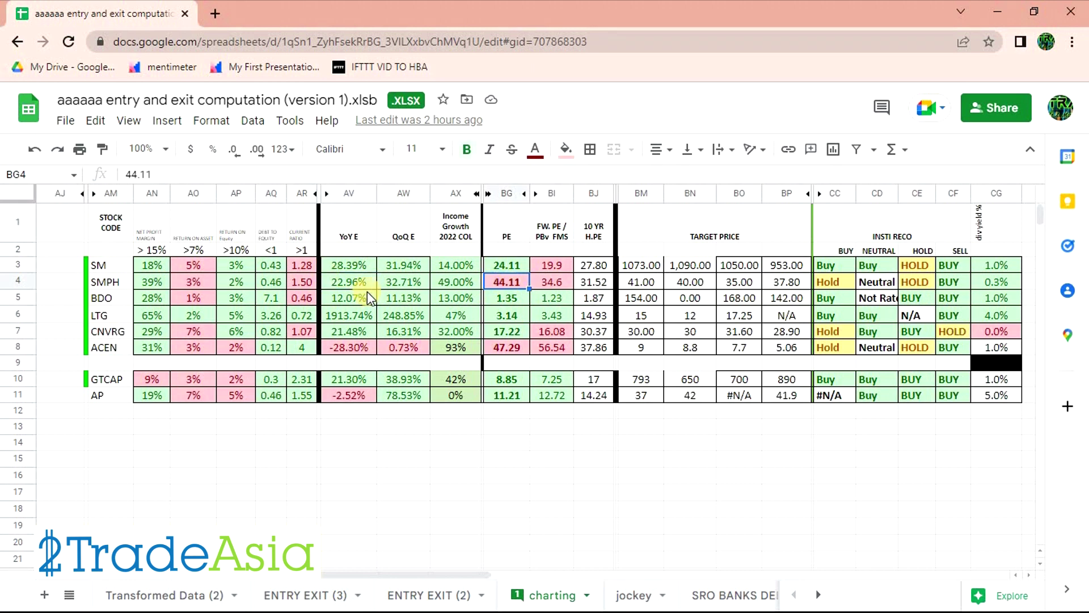
pyautogui.click(352, 283)
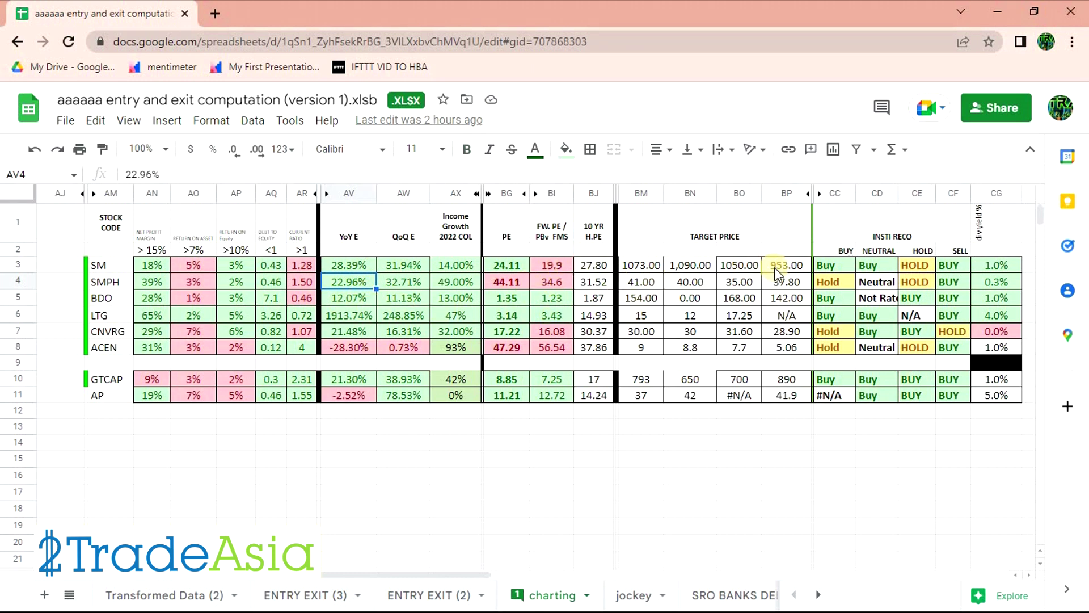
pyautogui.click(505, 281)
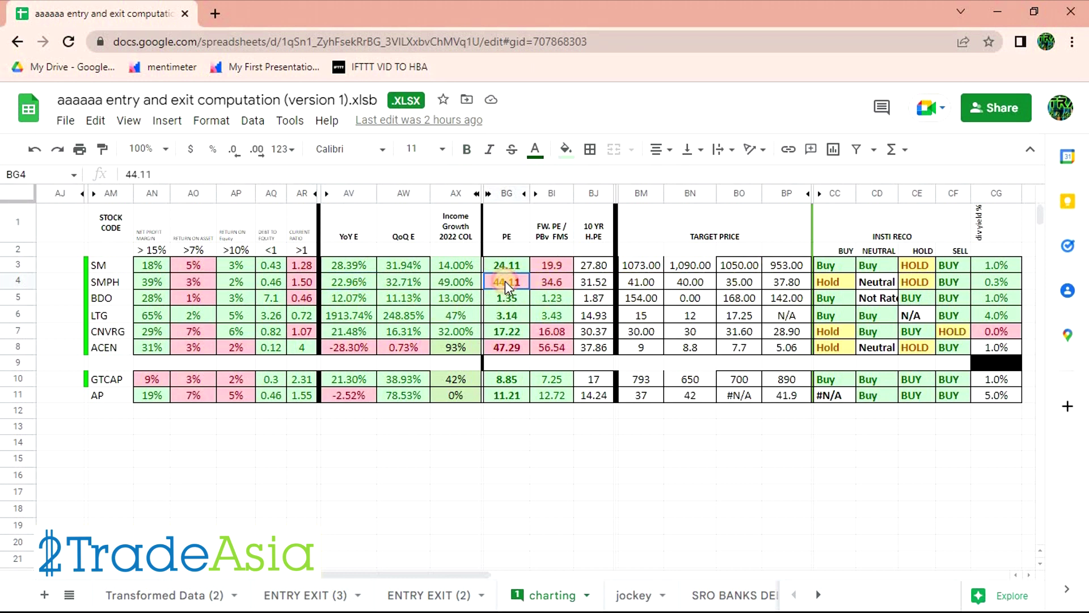
# Step: Compare SMPH's forward PE with its 10-year historical PE
pyautogui.click(554, 282)
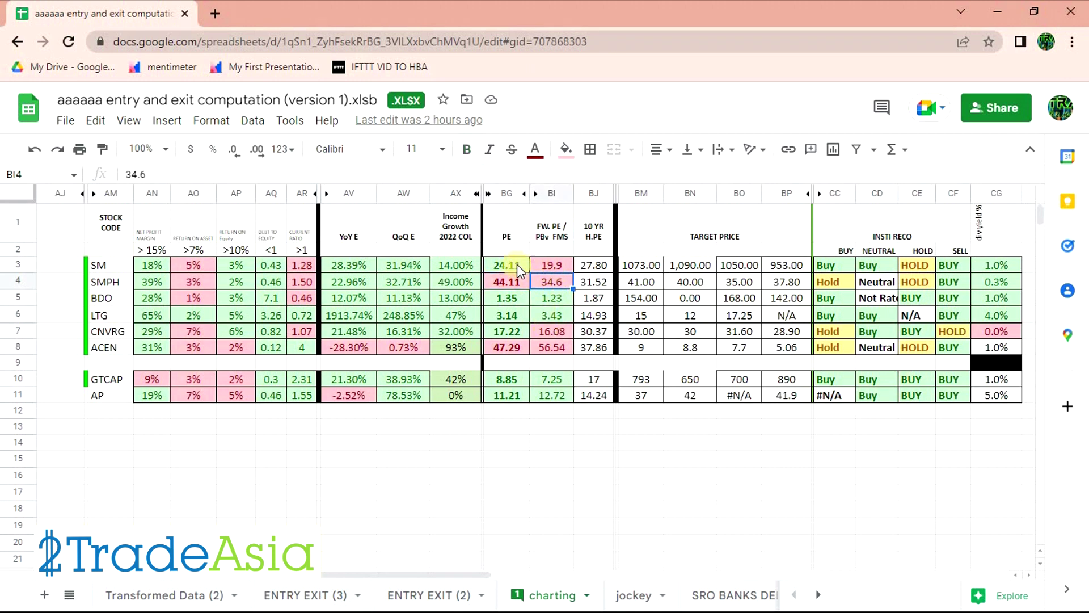
pyautogui.click(594, 283)
pyautogui.click(553, 284)
pyautogui.click(592, 284)
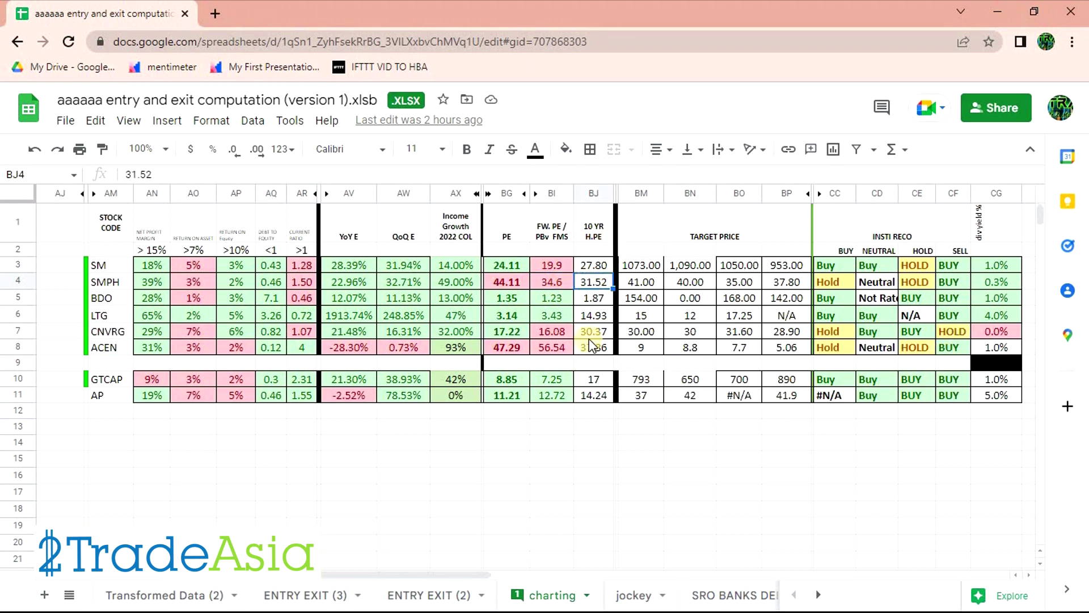
# Step: Review SMPH's target prices, the four institutional recommendations and its dividend yield
pyautogui.click(640, 281)
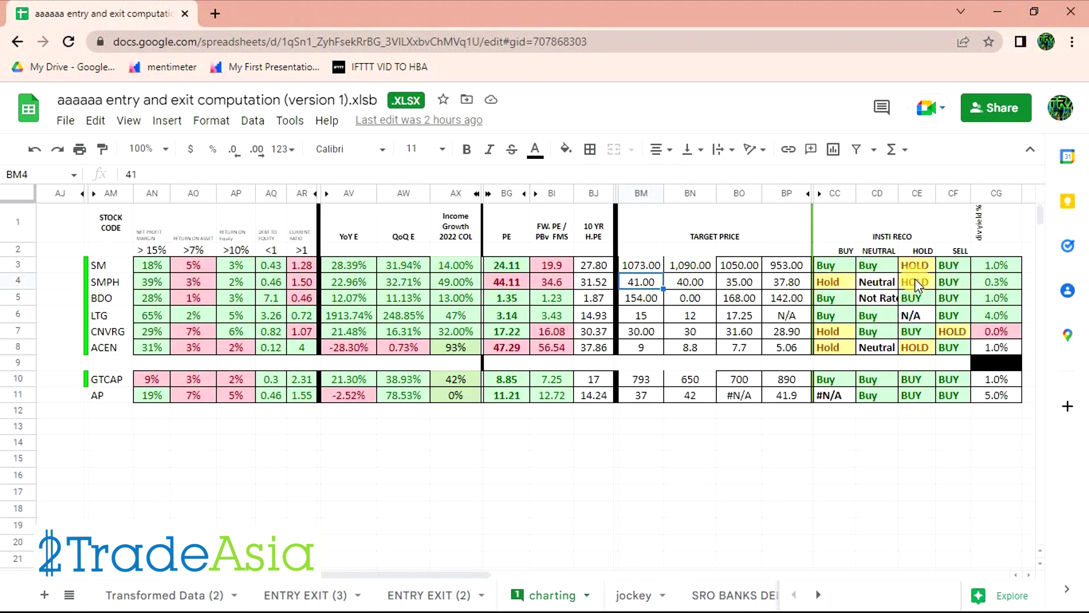
pyautogui.moveTo(835, 279); pyautogui.dragTo(944, 290)
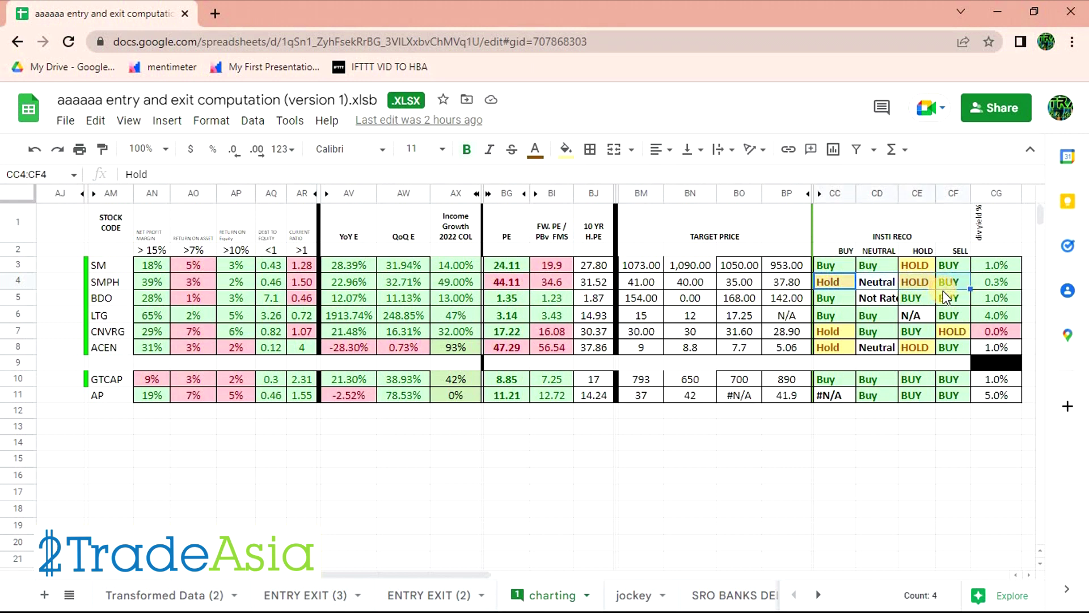
pyautogui.click(992, 281)
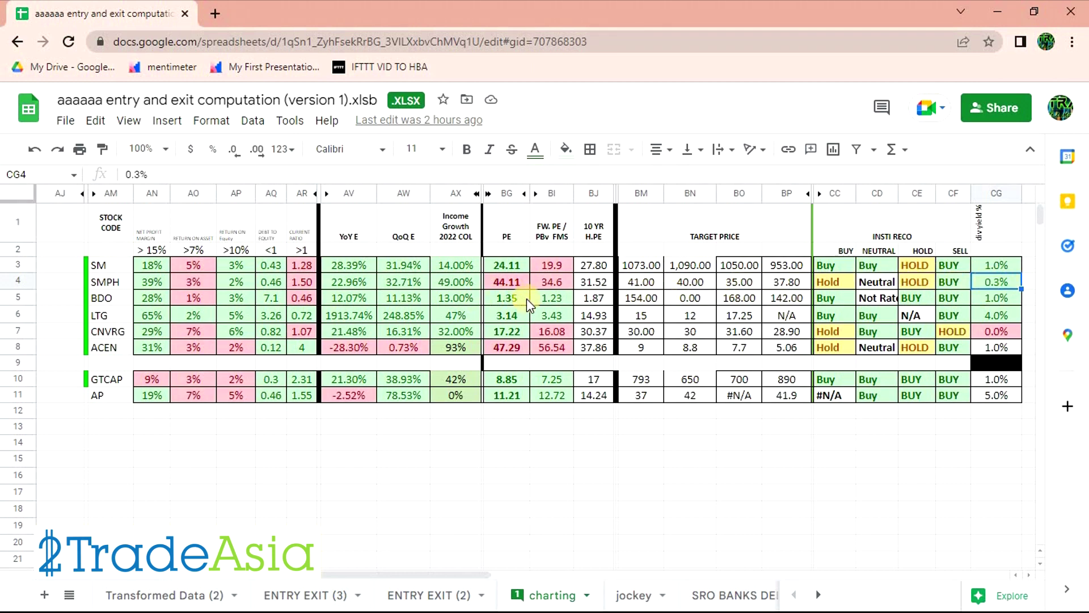
# Step: Minimise the Investing.com chart window and switch back to the SMPH price chart on 2TradeAsia
pyautogui.hotkey('alt', 'Tab')
pyautogui.hotkey('alt', 'Tab')
pyautogui.hotkey('alt', 'Tab')
pyautogui.hotkey('alt', 'Tab')
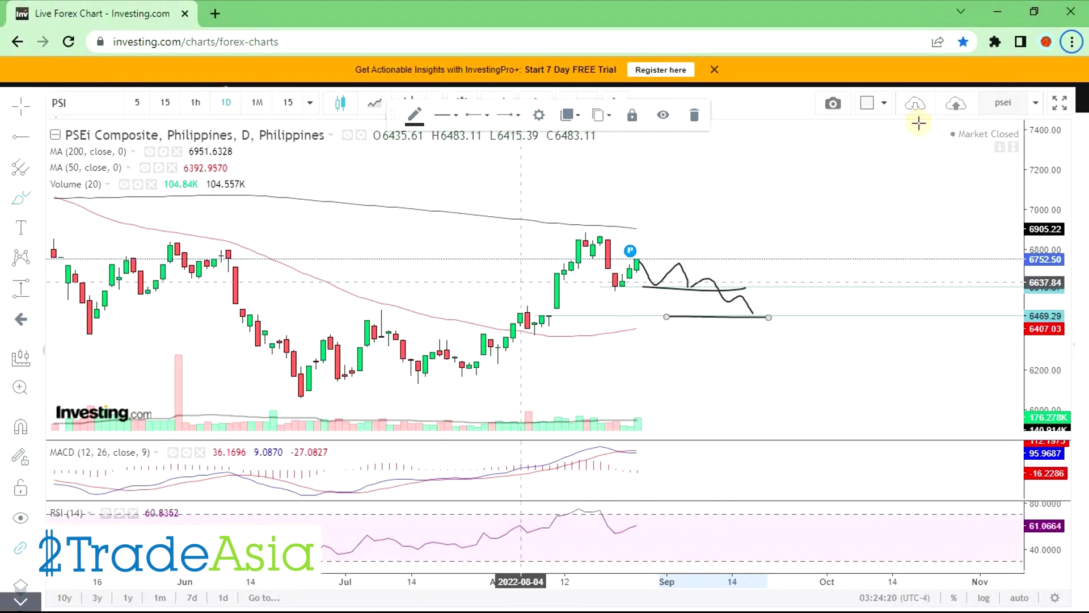
pyautogui.click(998, 12)
pyautogui.hotkey('alt', 'Tab')
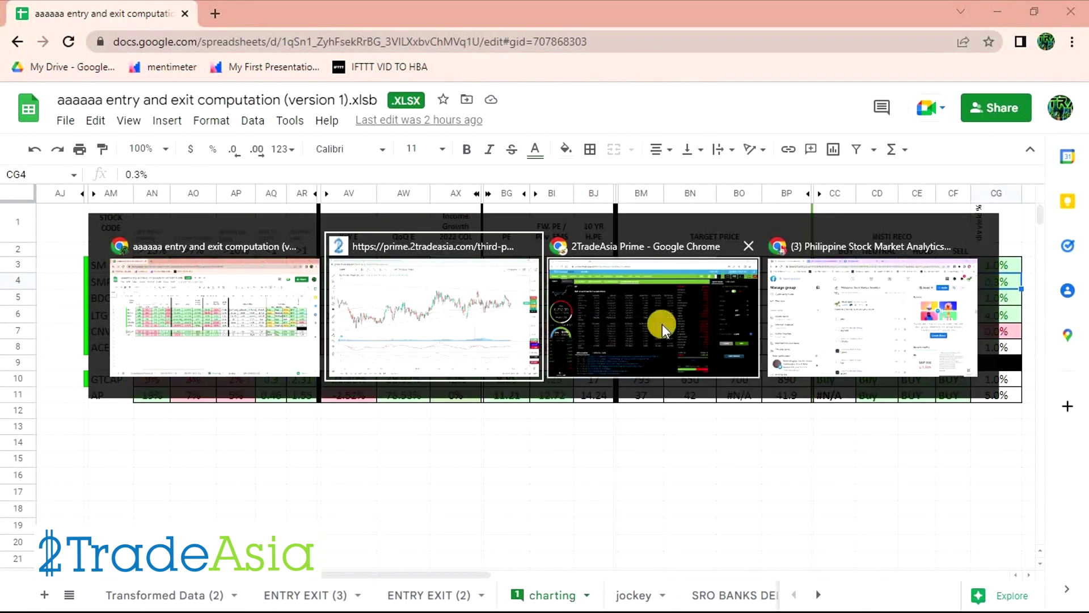
pyautogui.click(883, 321)
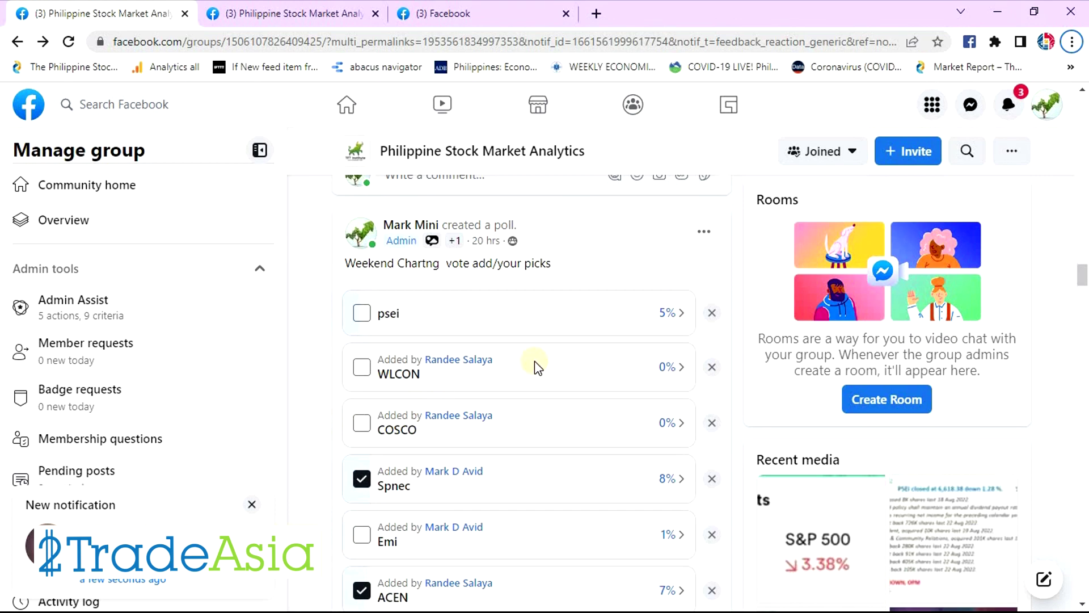
pyautogui.hotkey('alt', 'Tab')
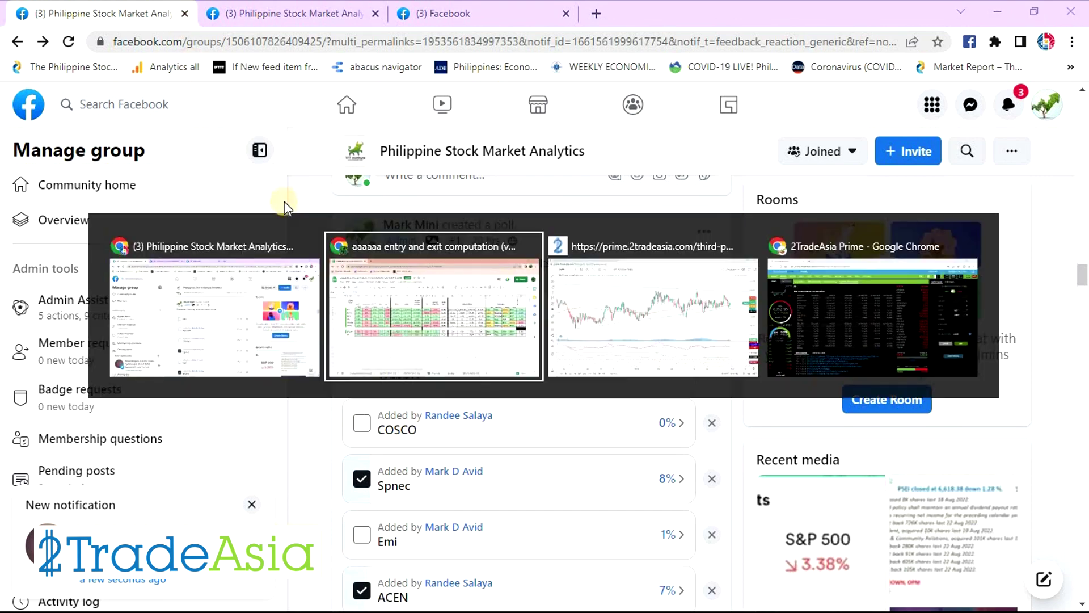
pyautogui.click(731, 324)
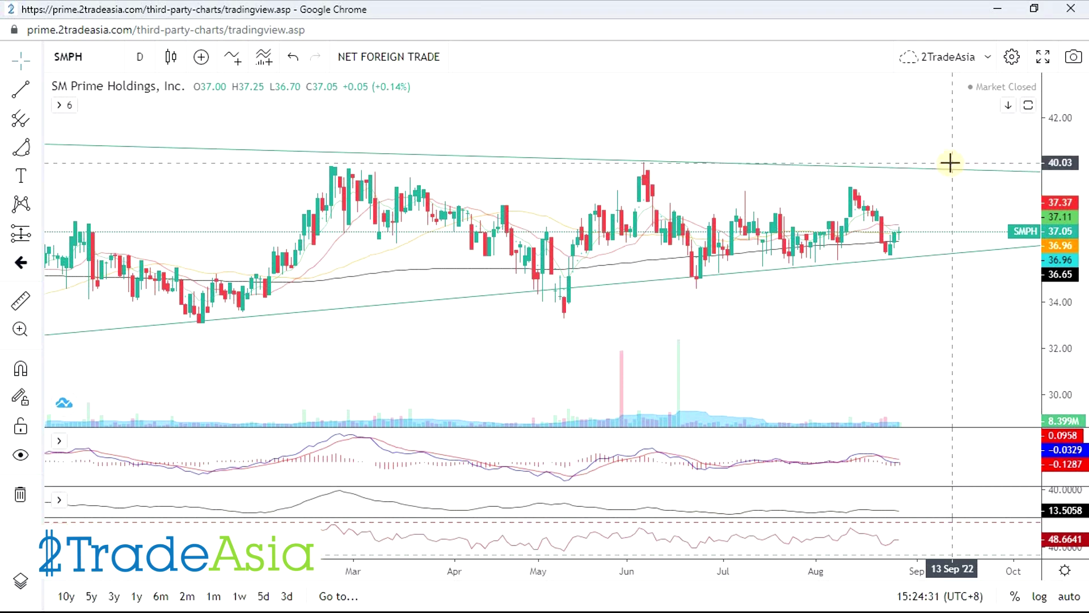
# Step: Measure the potential upside from SMPH's latest price at about 36.95 to above the falling resistance trend line
pyautogui.scroll(-2, 511, 294)
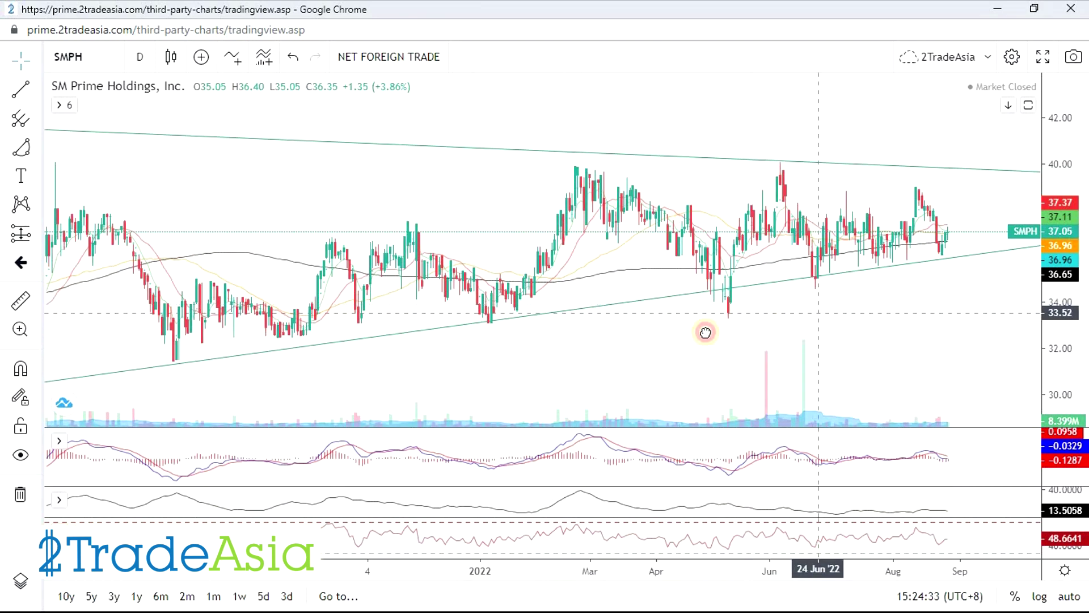
pyautogui.scroll(-2, 118, 284)
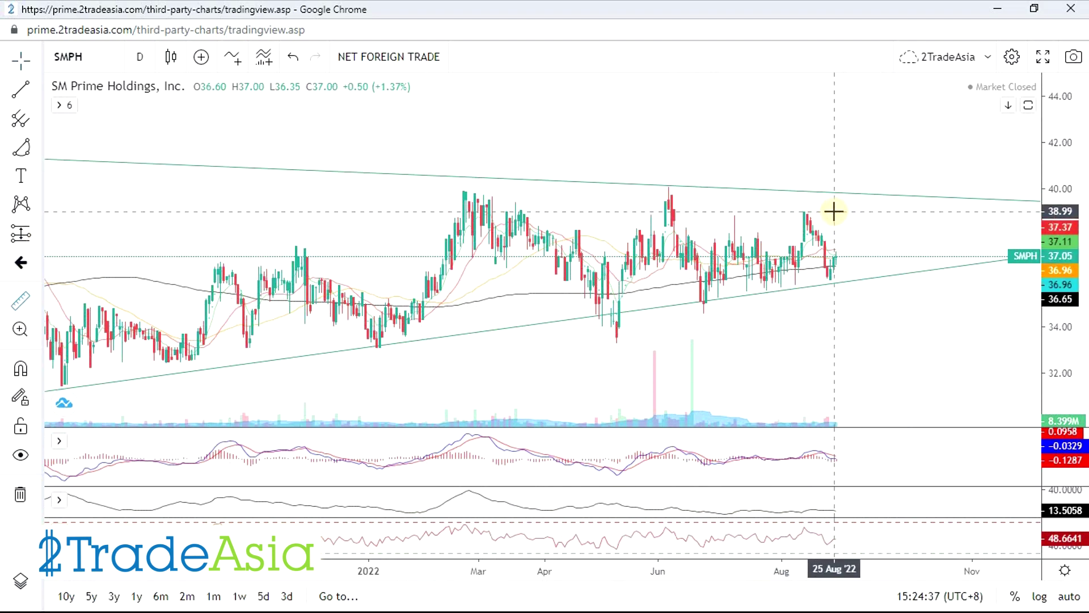
pyautogui.click(866, 259)
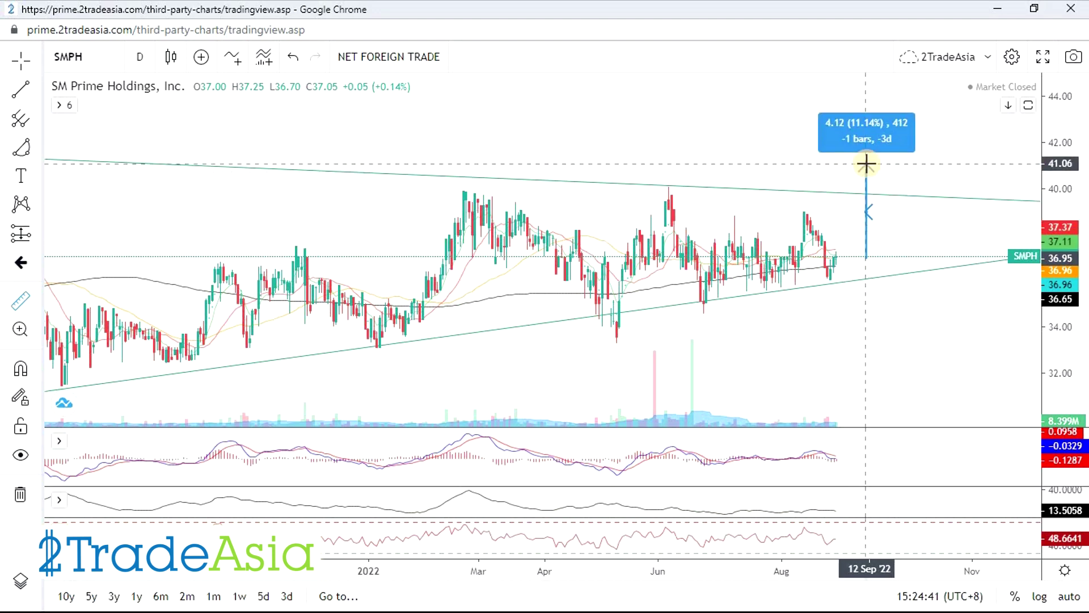
pyautogui.click(861, 211)
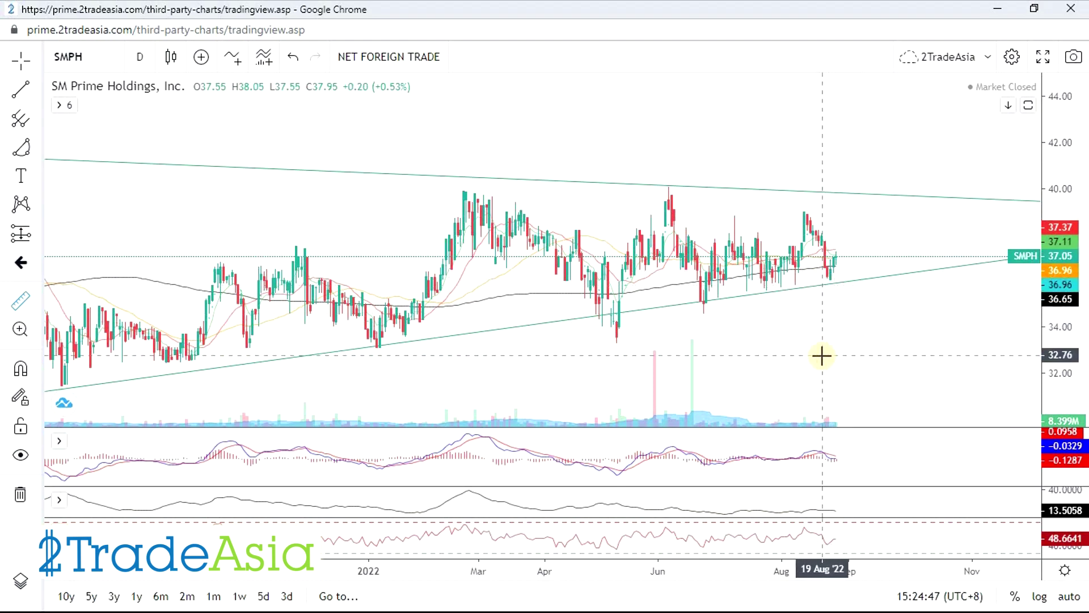
# Step: Review SMPH's daily price action between its falling resistance and rising support trend lines, including recent 2022 prices
pyautogui.scroll(-4, 885, 335)
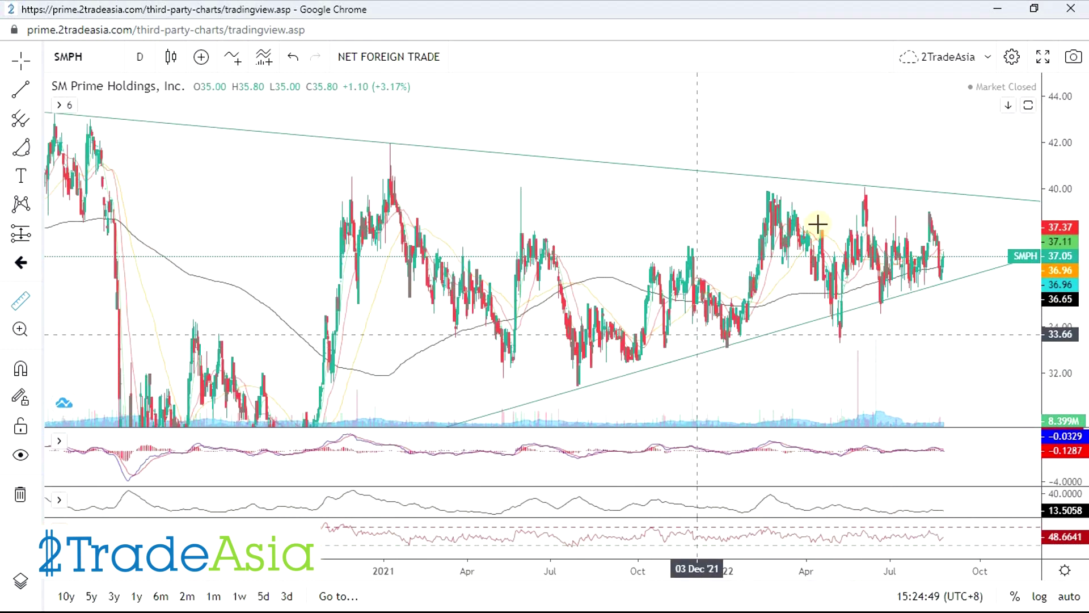
pyautogui.scroll(-3, 890, 311)
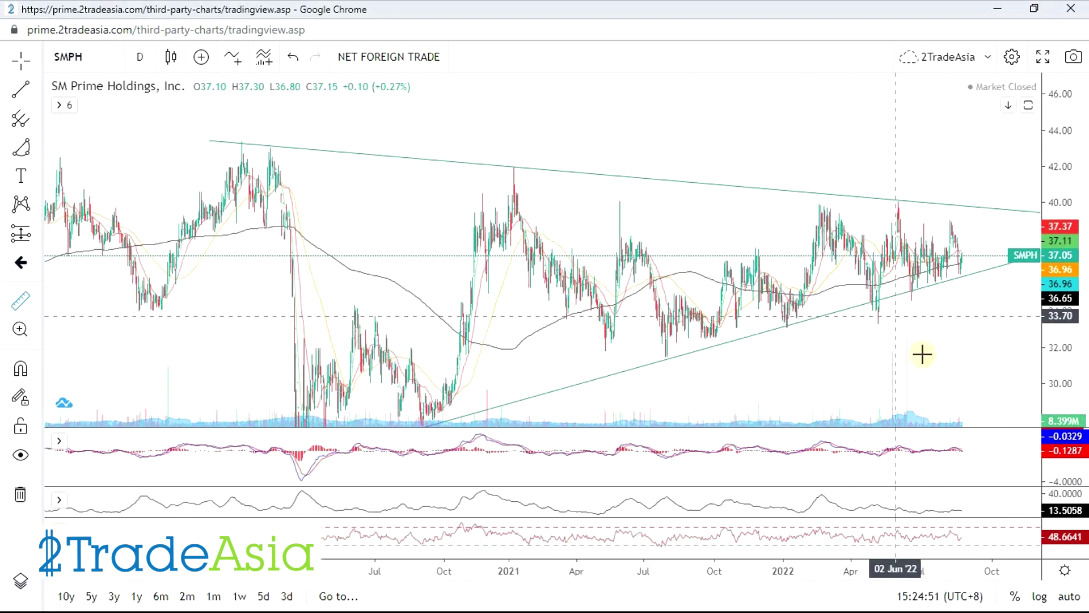
pyautogui.scroll(2, 922, 355)
pyautogui.click(929, 304)
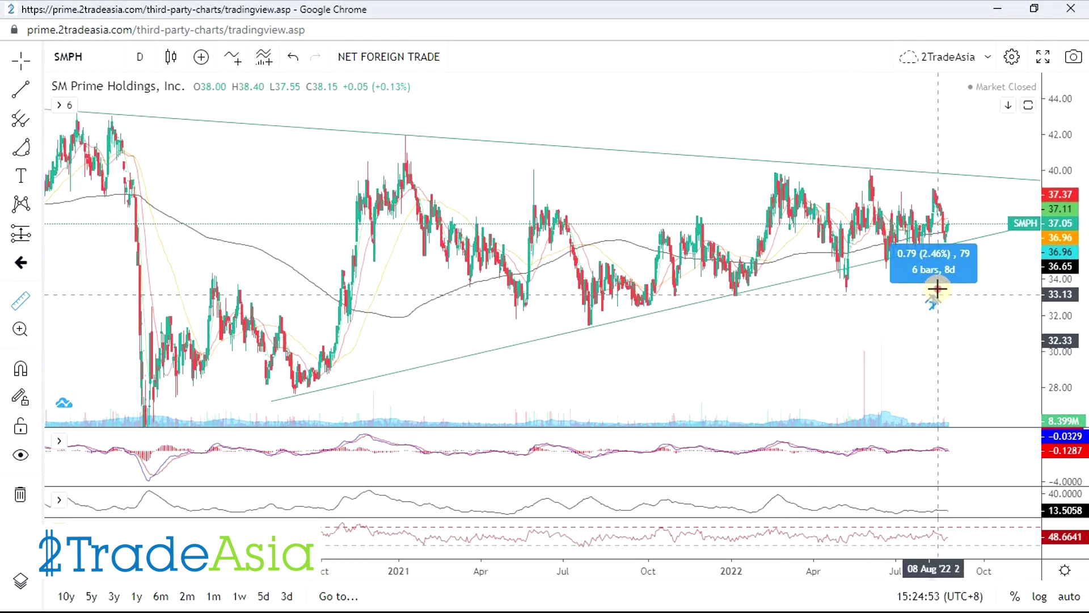
pyautogui.scroll(4, 953, 329)
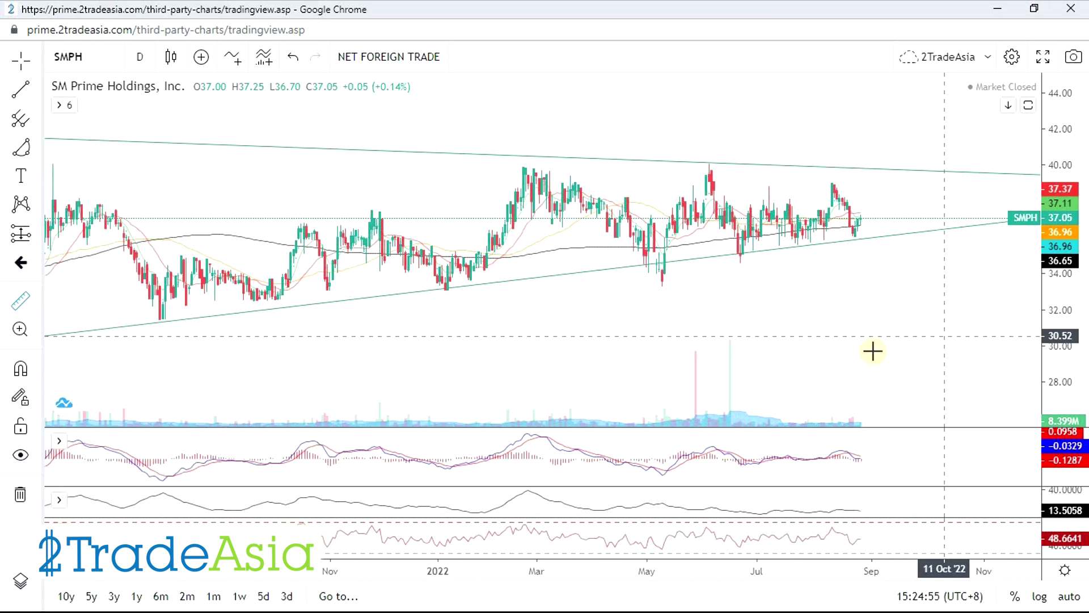
pyautogui.scroll(2, 857, 347)
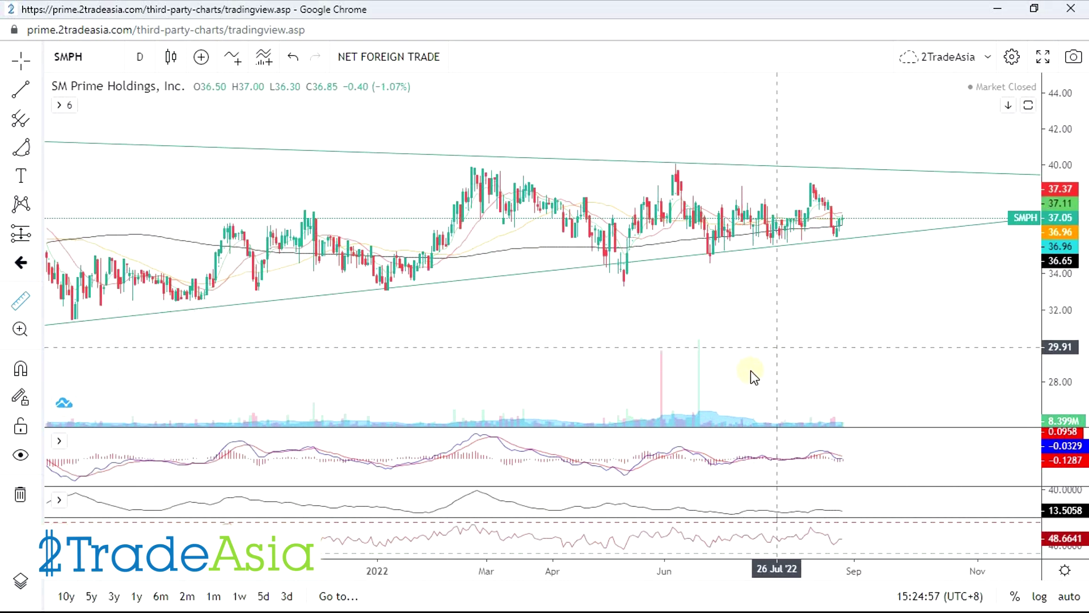
# Step: Check the ratios in the entry and exit computation spreadsheet, and return to the SMPH price chart
pyautogui.hotkey('alt', 'Tab')
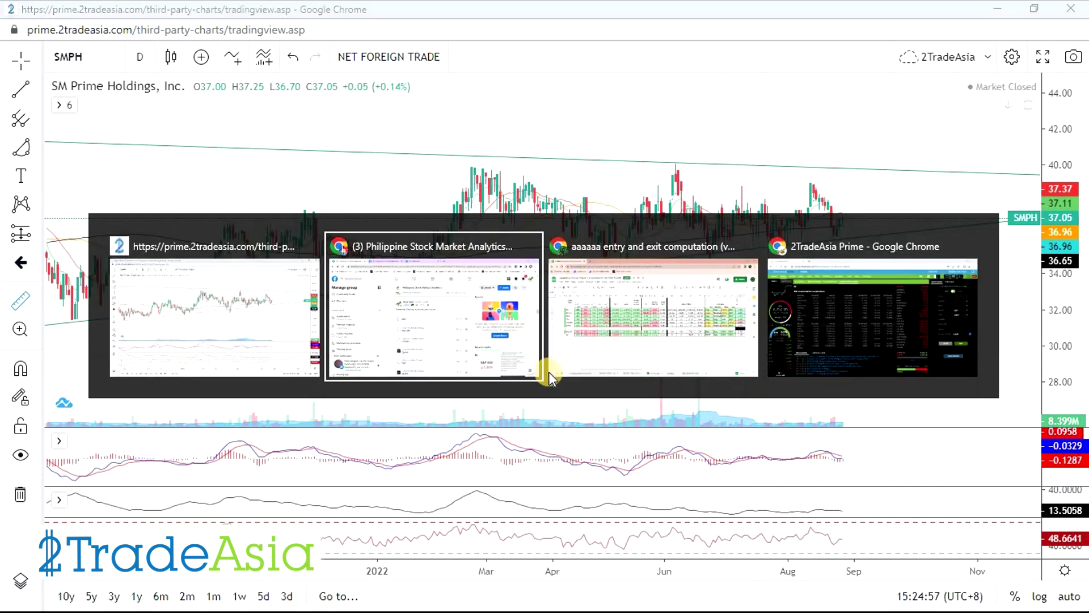
pyautogui.click(660, 361)
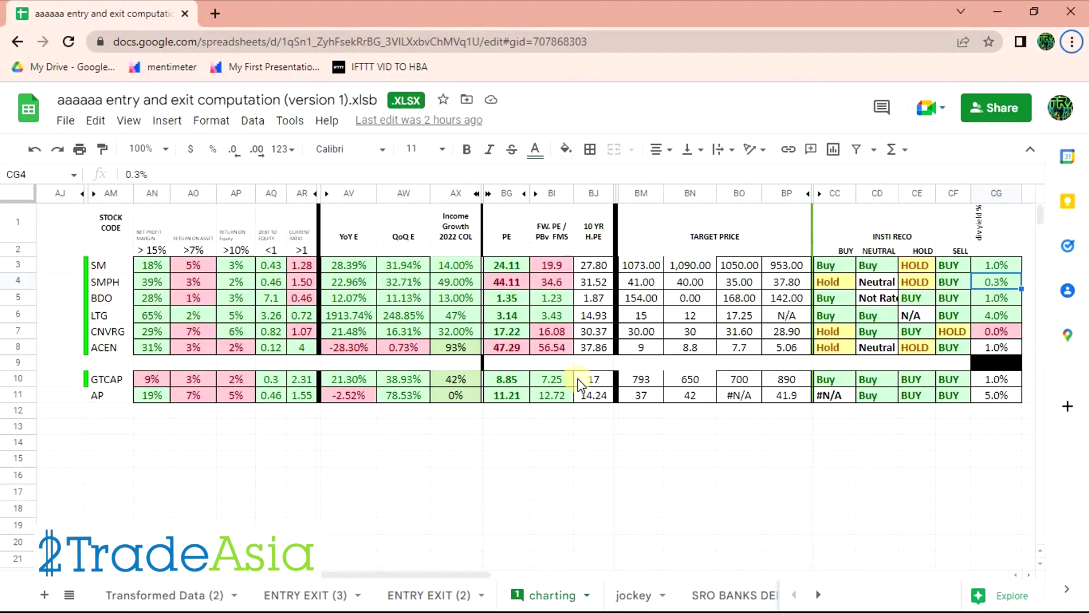
pyautogui.hotkey('alt', 'Tab')
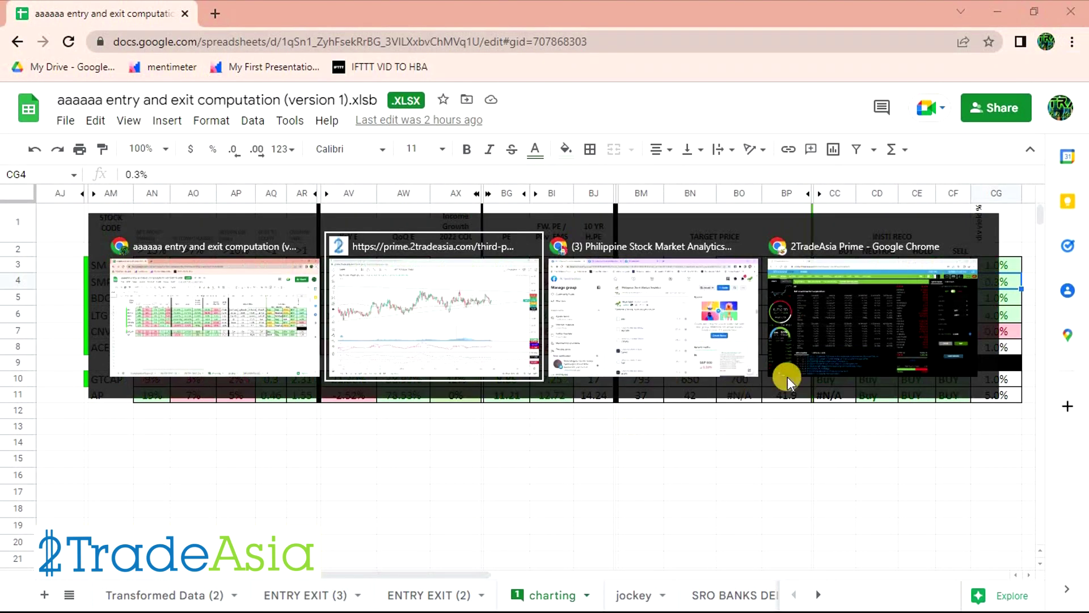
pyautogui.click(434, 325)
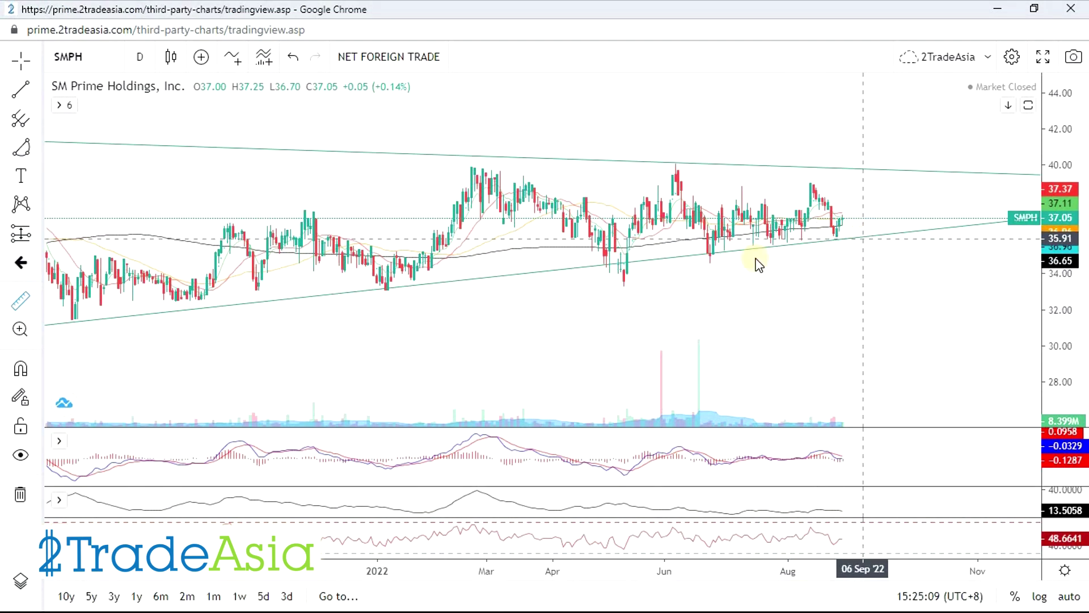
# Step: Switch to the entry and exit computation spreadsheet and select the BDO stock code
pyautogui.hotkey('alt', 'Tab')
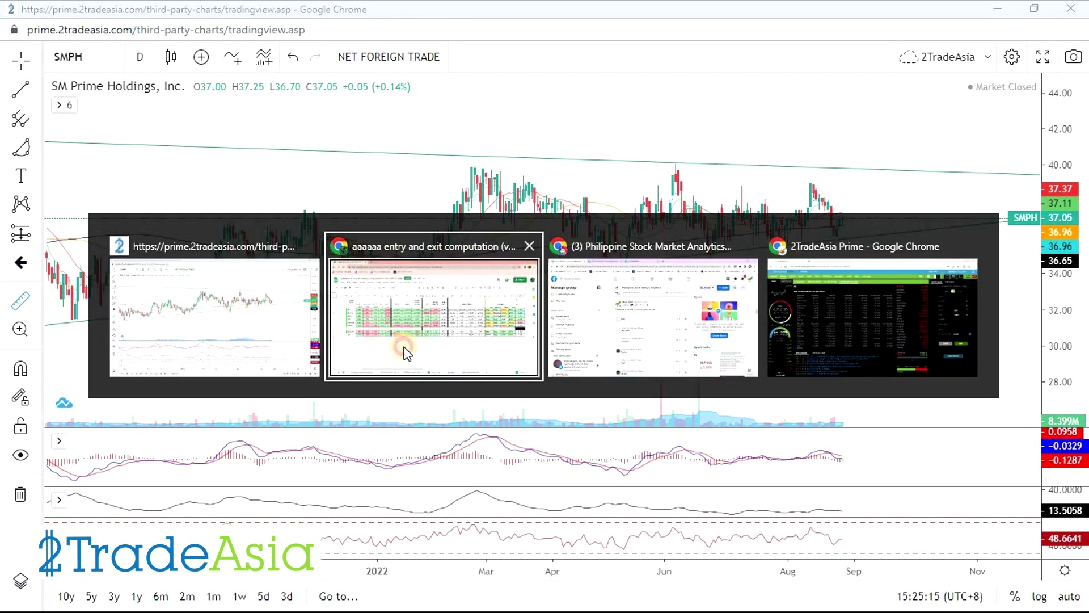
pyautogui.click(498, 347)
pyautogui.click(120, 301)
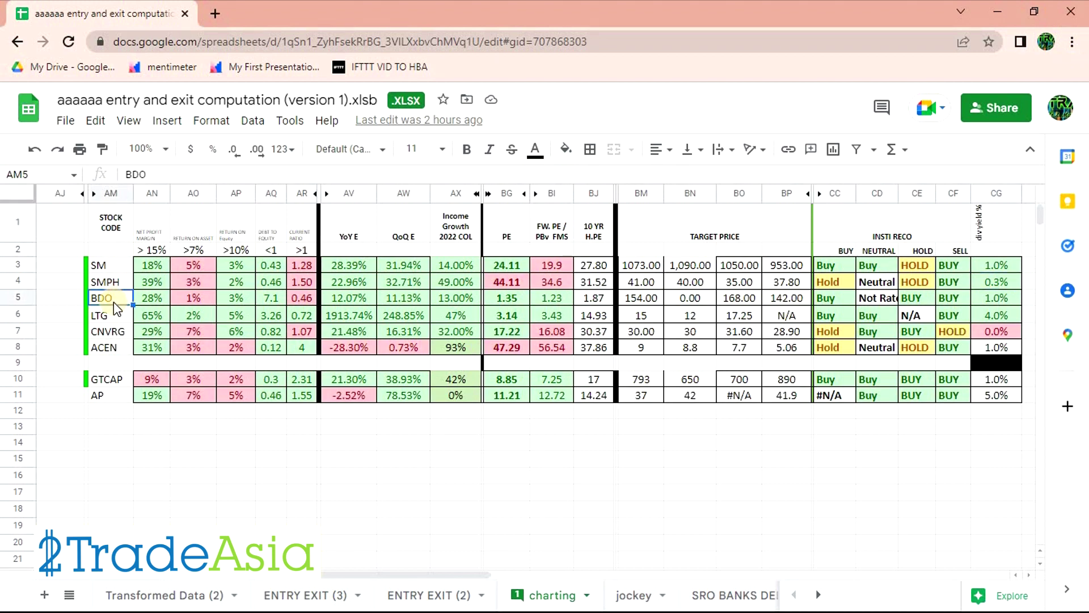
# Step: Switch to 2TradeAsia Prime, look up SMPH's buyers and sellers, and highlight its net foreign figure
pyautogui.hotkey('alt', 'Tab')
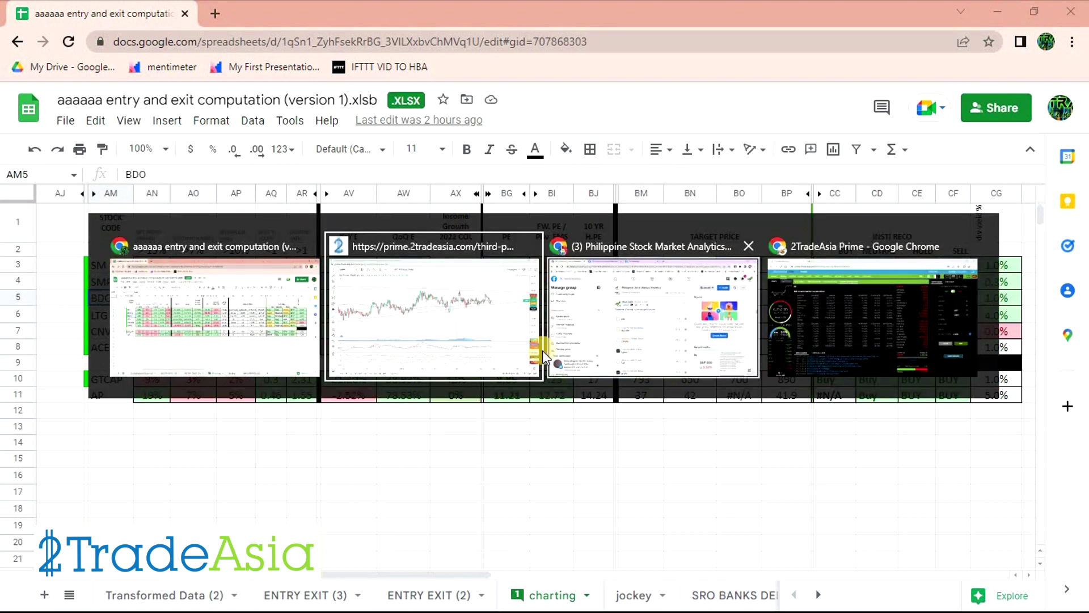
pyautogui.click(812, 304)
pyautogui.click(169, 144)
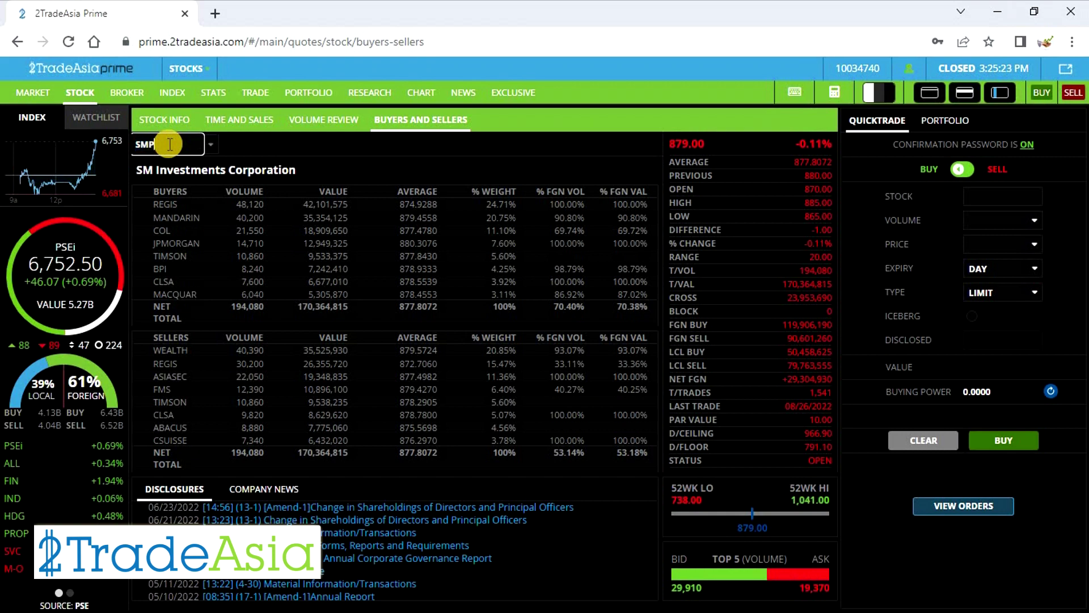
pyautogui.press('Return')
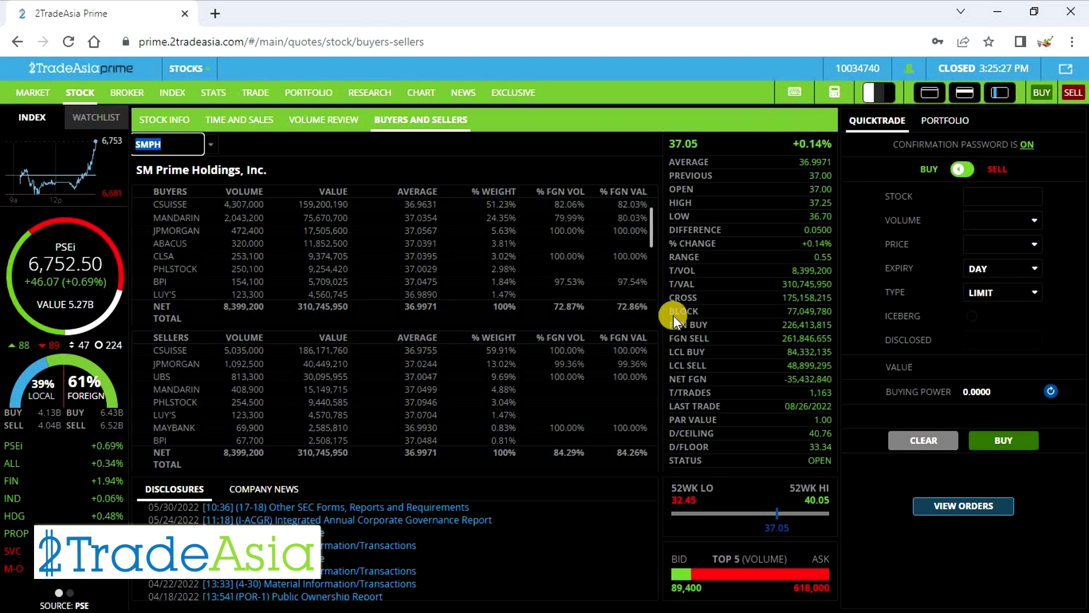
pyautogui.doubleClick(787, 379)
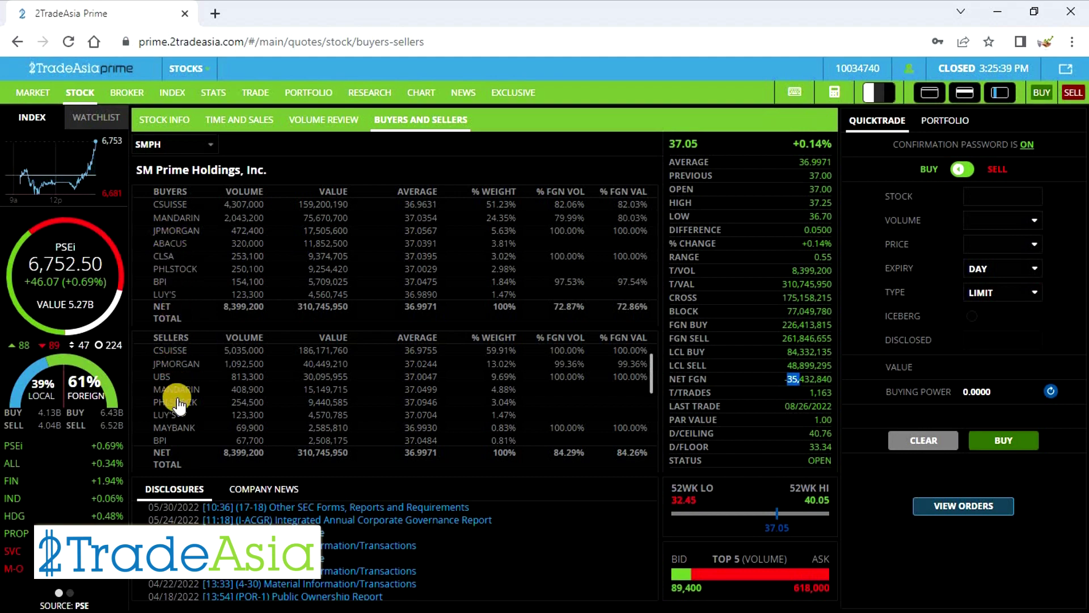
# Step: Look up BDO's buyers and sellers in 2TradeAsia Prime and highlight its net foreign figure
pyautogui.hotkey('alt', 'Tab')
pyautogui.hotkey('alt', 'Tab')
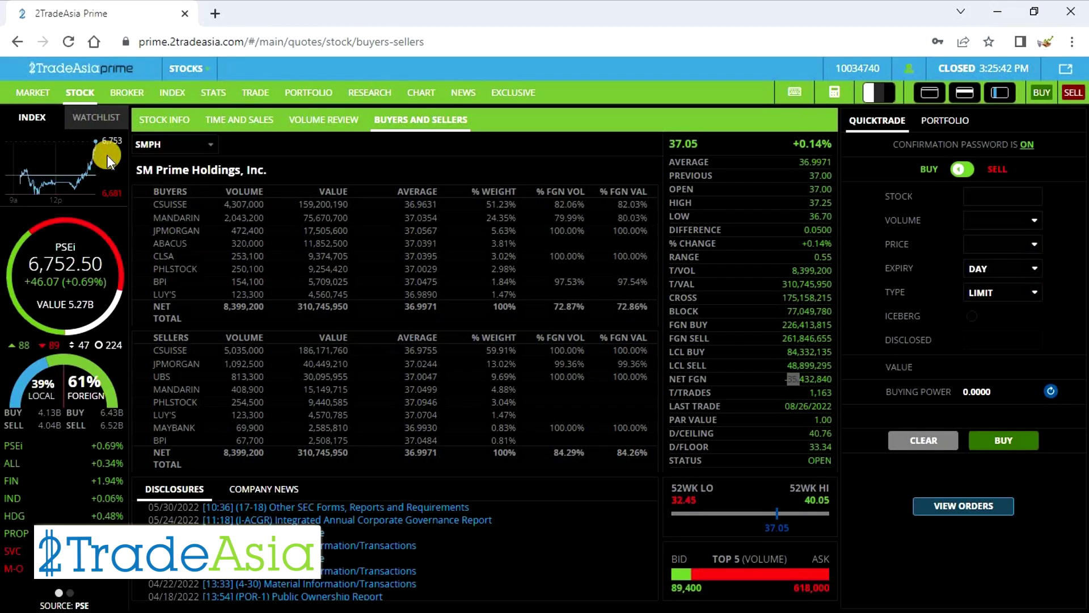
pyautogui.click(173, 144)
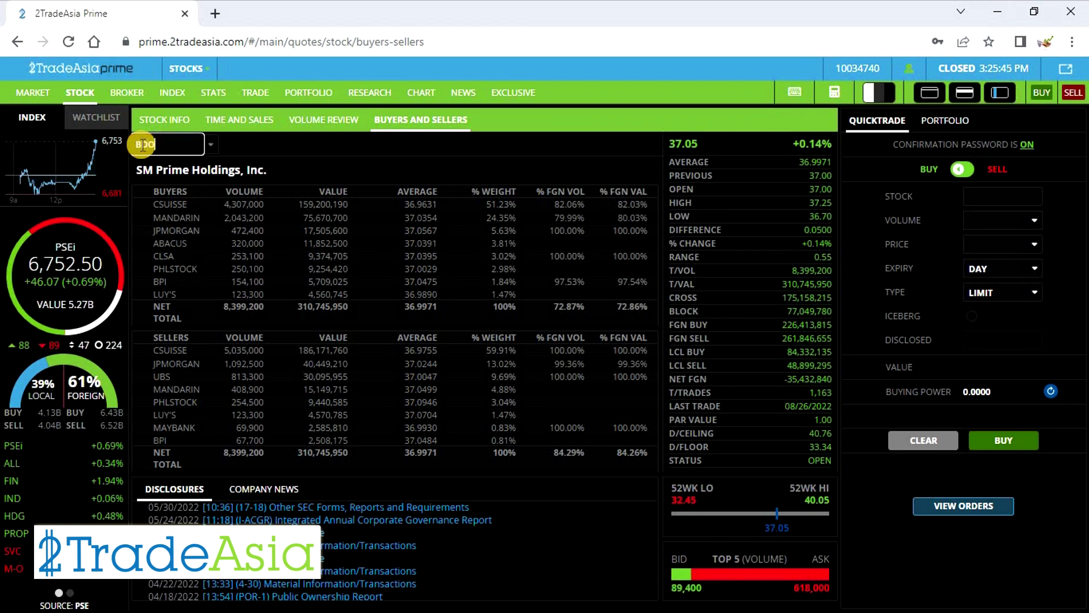
pyautogui.press('Return')
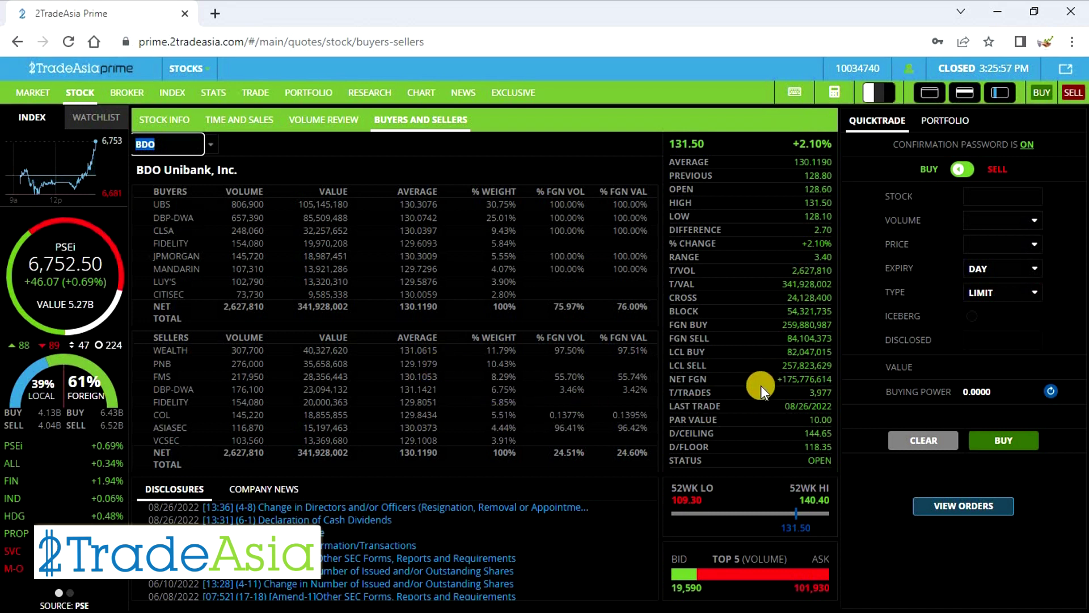
pyautogui.moveTo(778, 379); pyautogui.dragTo(820, 380)
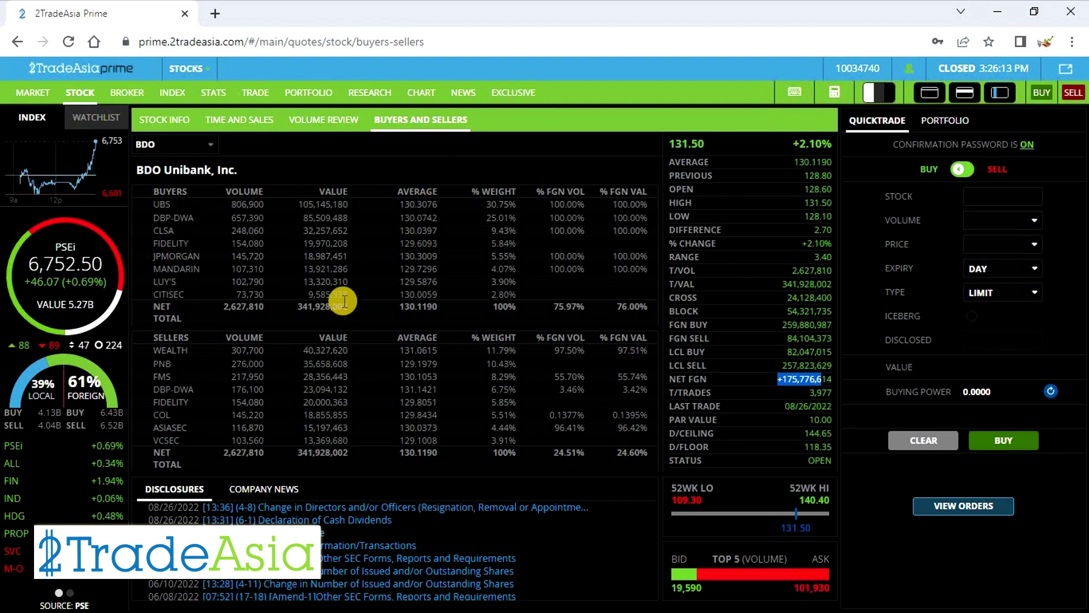
# Step: Switch to the 2TradeAsia price chart window and load the BDO daily chart
pyautogui.hotkey('alt', 'Tab')
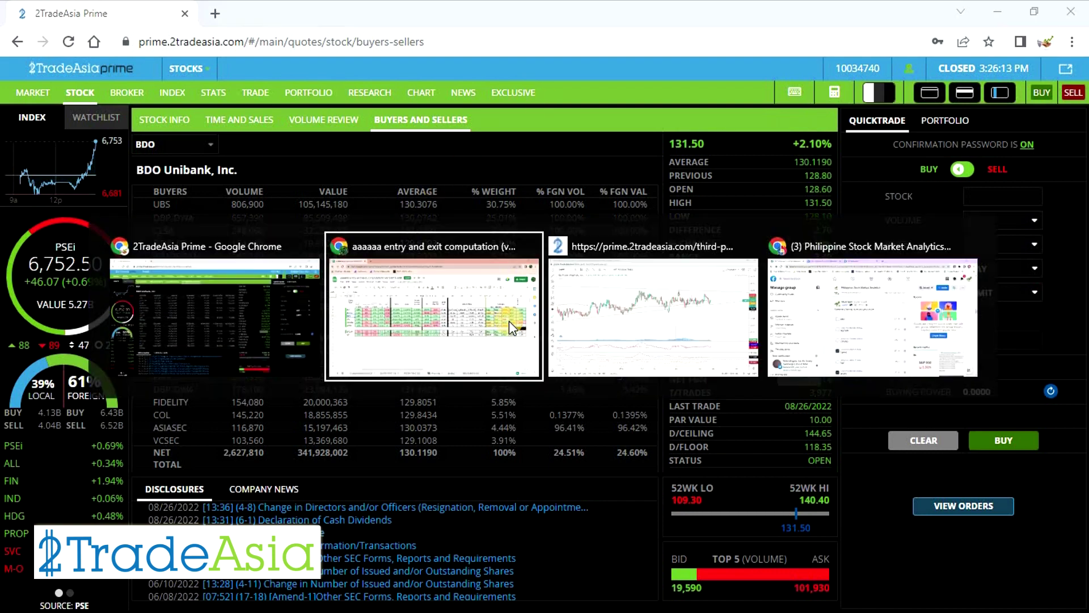
pyautogui.click(674, 322)
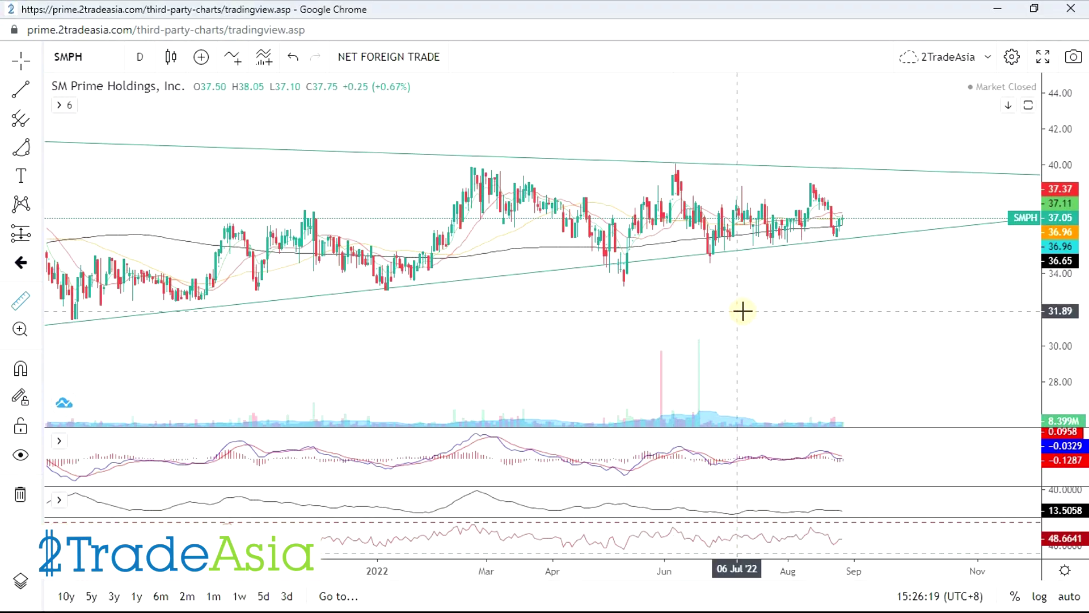
pyautogui.scroll(-3, 836, 329)
pyautogui.scroll(1, 786, 310)
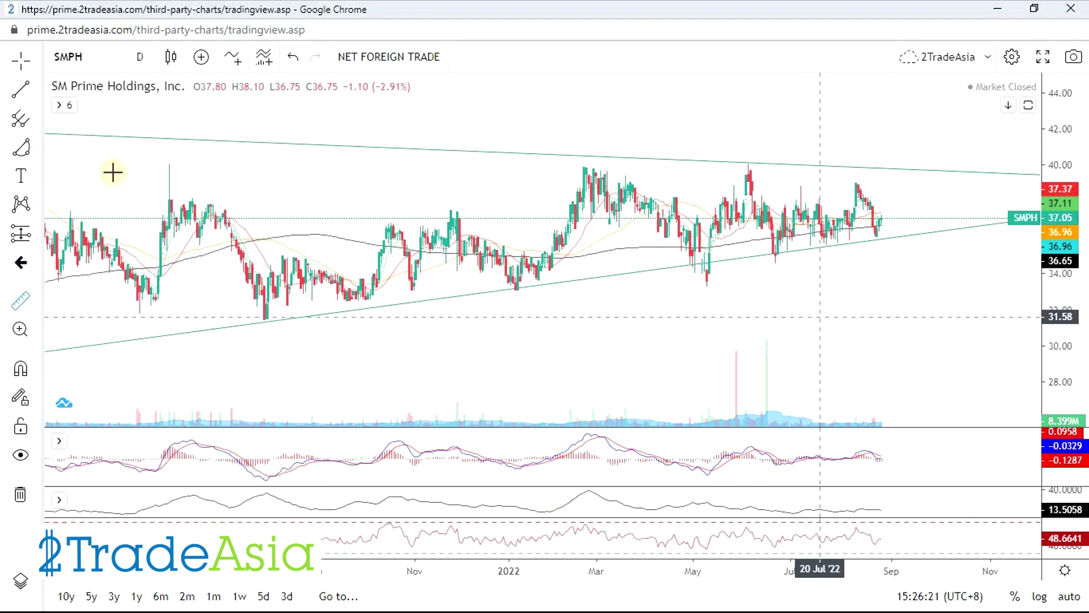
pyautogui.click(108, 61)
pyautogui.write('BDO')
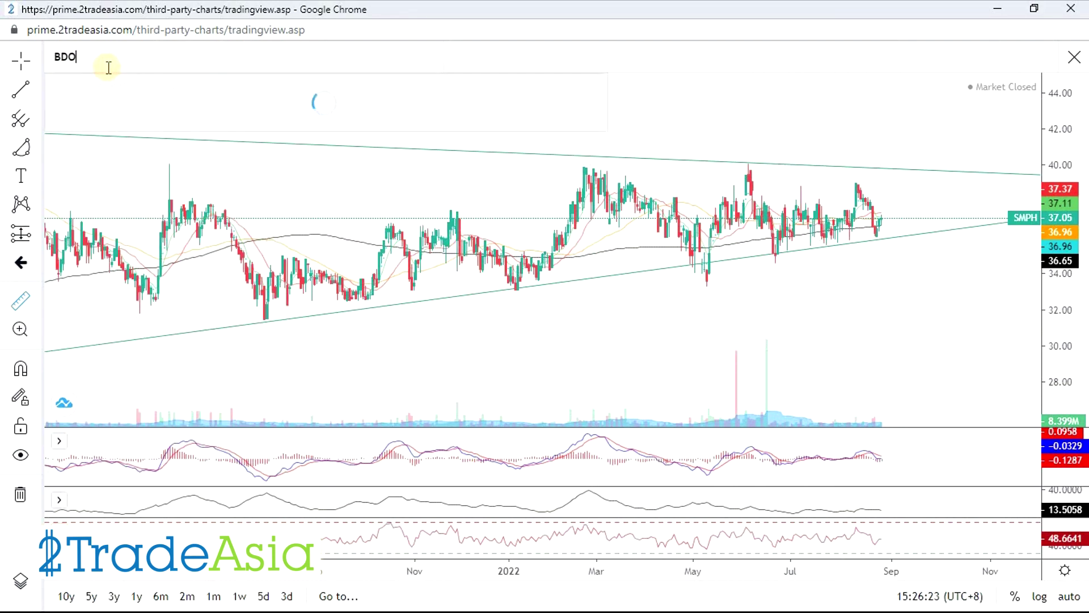
pyautogui.press('Return')
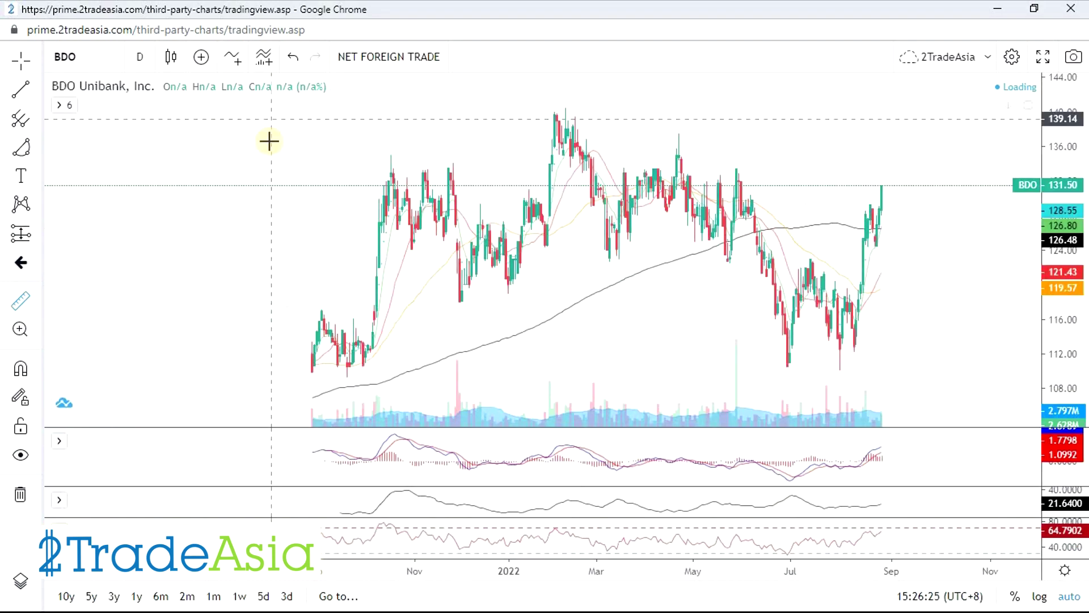
# Step: Check the index report, including the financials index, in 2TradeAsia Prime, and return to the BDO price chart
pyautogui.hotkey('alt', 'Tab')
pyautogui.click(428, 308)
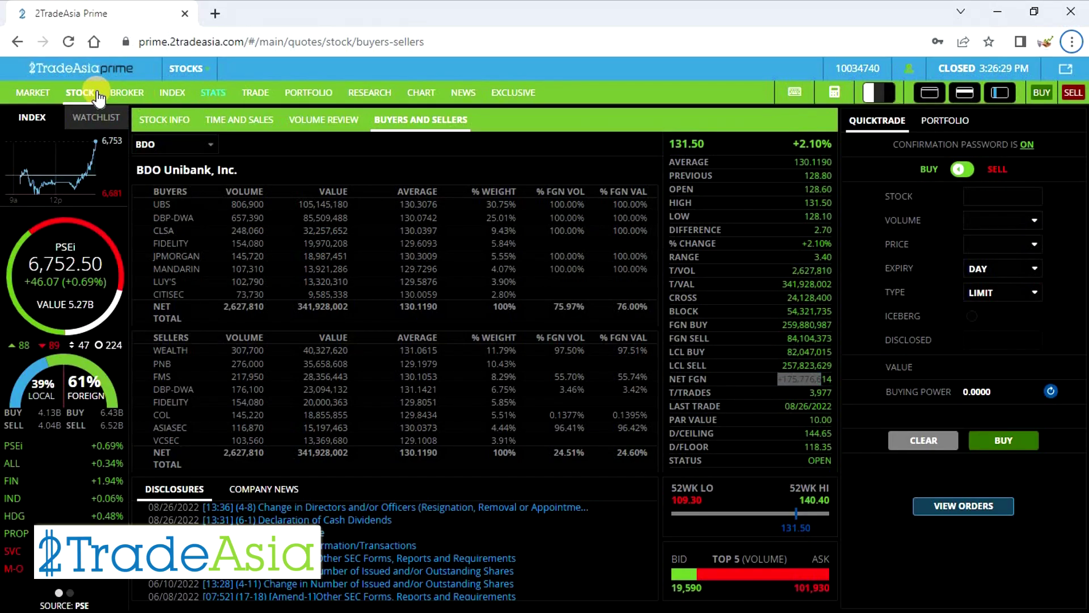
pyautogui.click(32, 93)
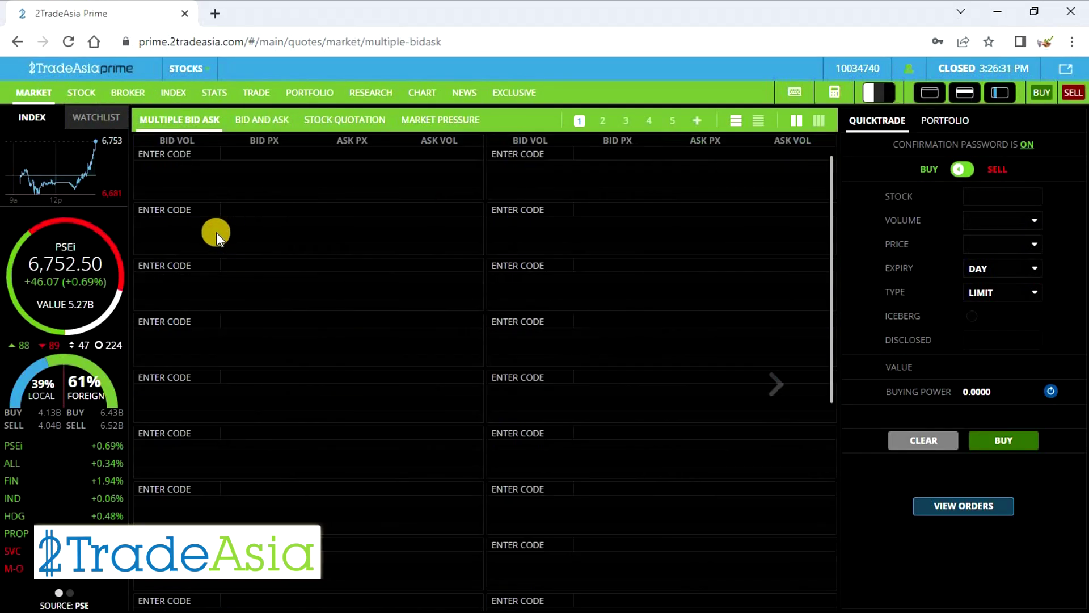
pyautogui.click(173, 93)
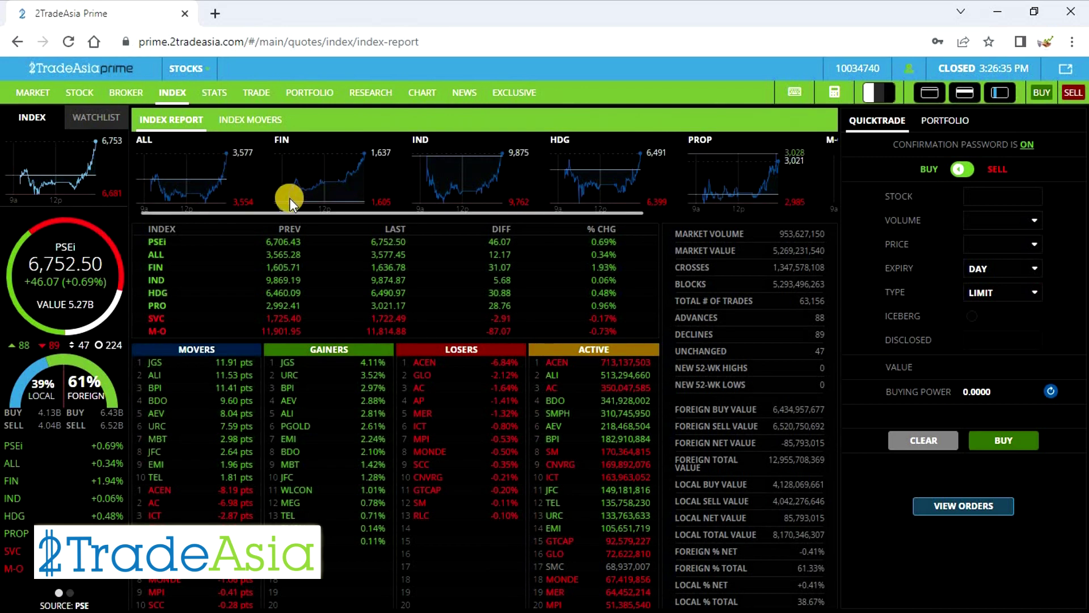
pyautogui.click(361, 176)
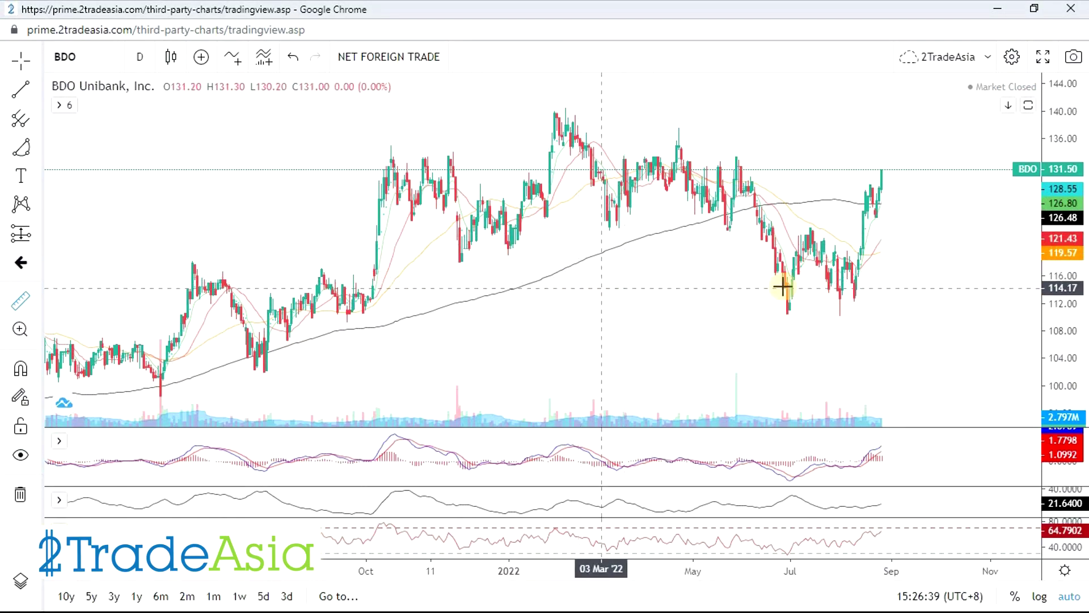
# Step: Draw a rectangle around BDO's mid-to-late August 2022 consolidation candles, spanning about 124.3 to 129.5
pyautogui.scroll(3, 863, 189)
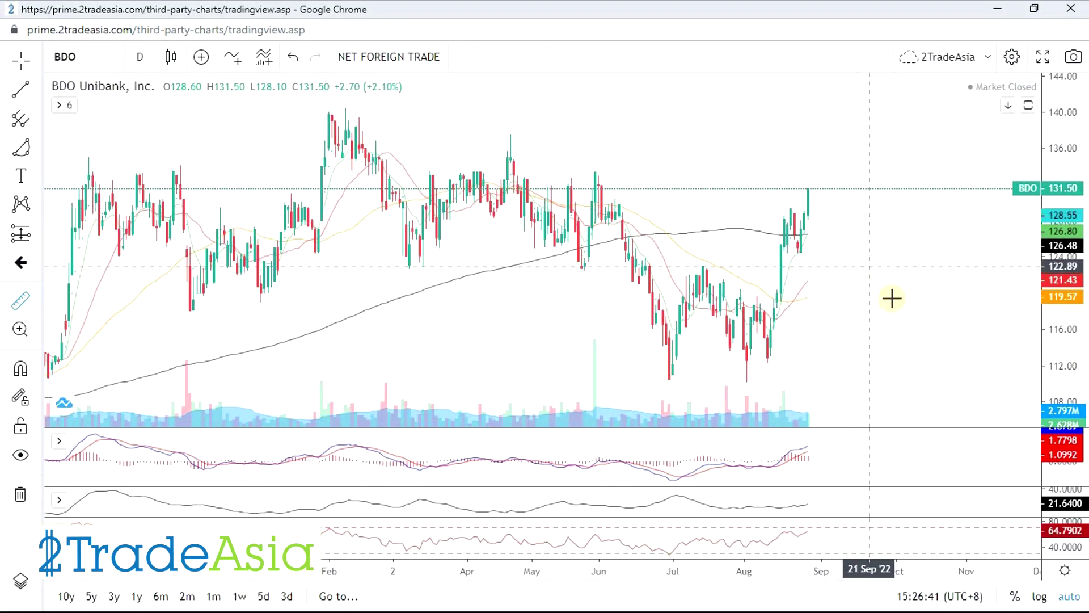
pyautogui.scroll(-3, 869, 270)
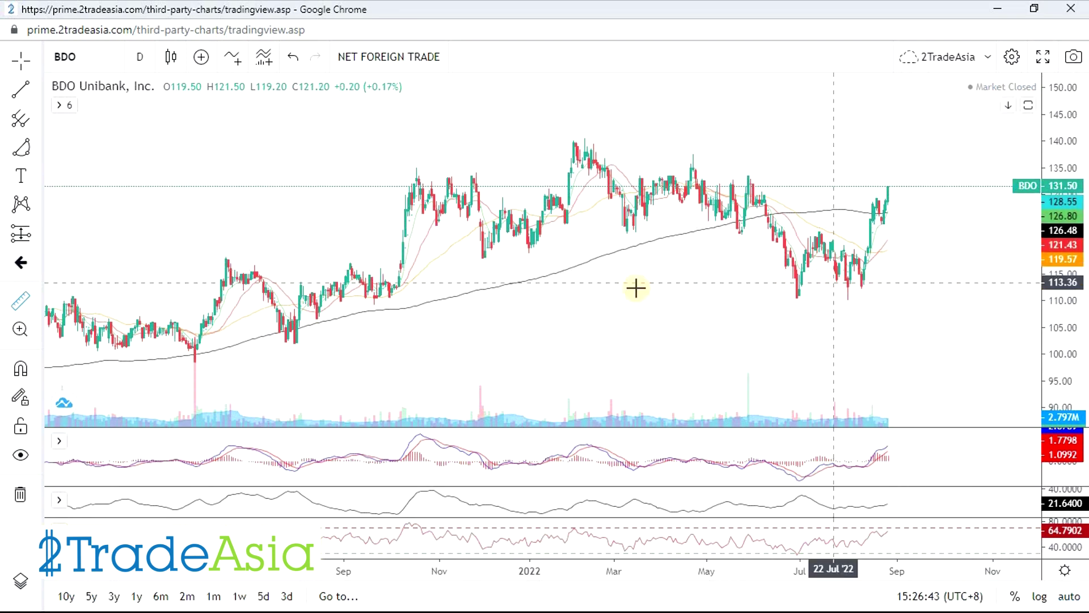
pyautogui.scroll(1, 285, 250)
pyautogui.scroll(-1, 360, 283)
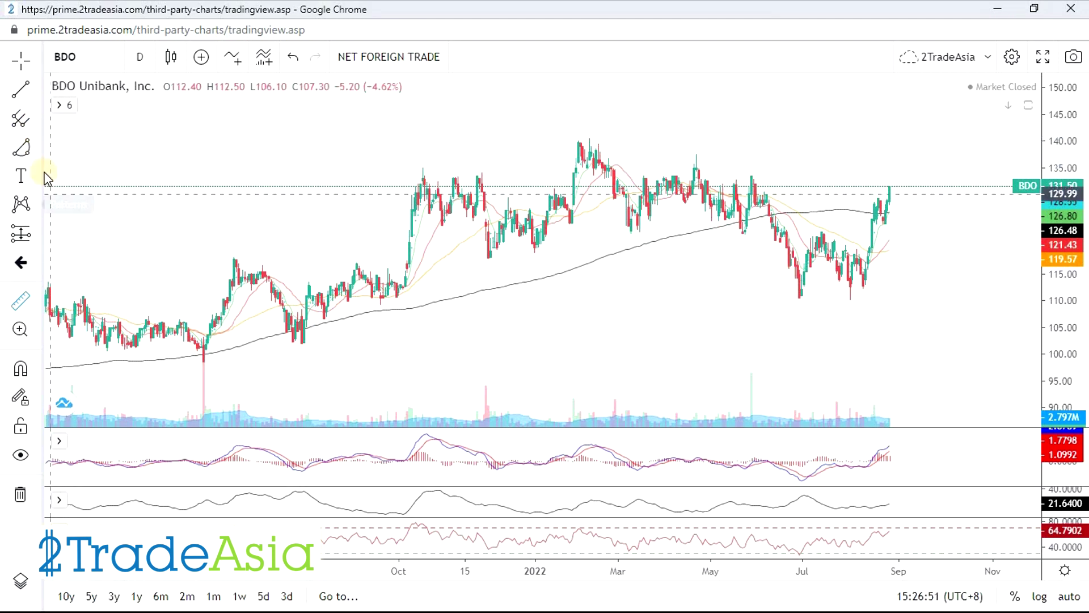
pyautogui.click(38, 118)
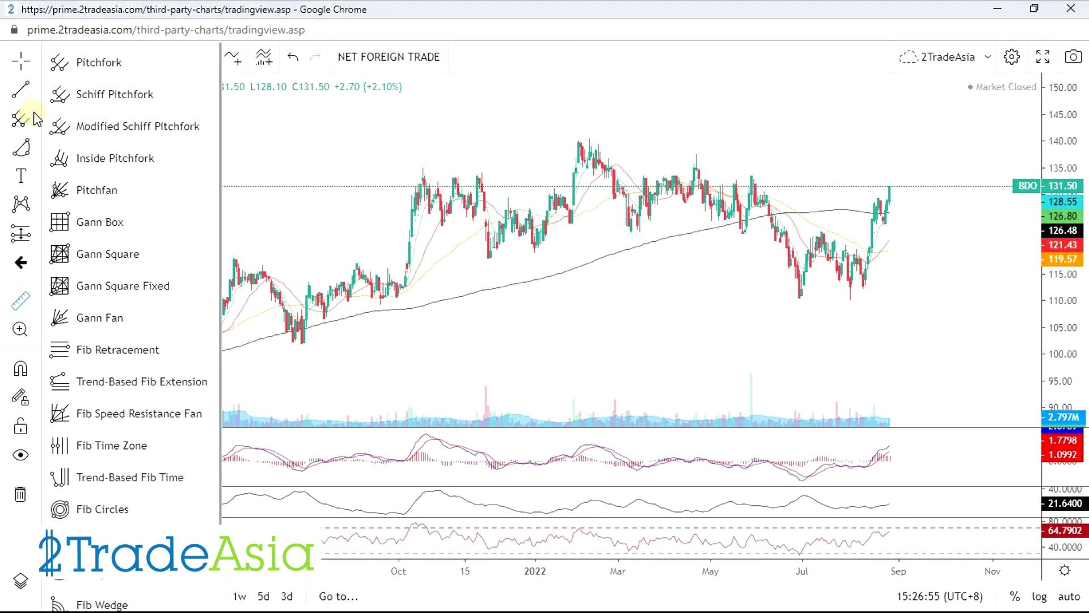
pyautogui.click(37, 149)
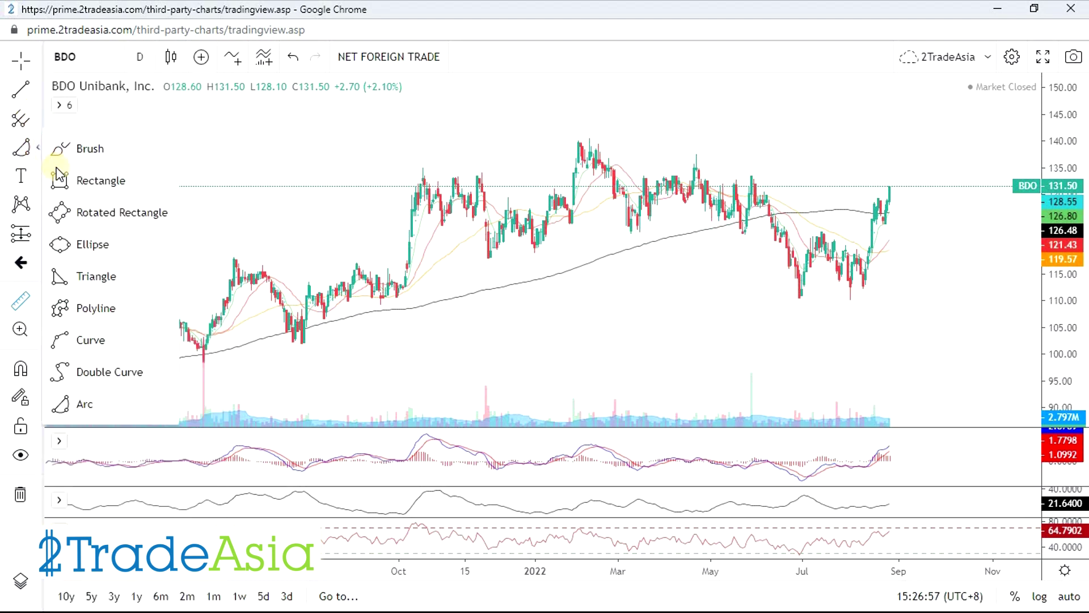
pyautogui.scroll(3, 851, 227)
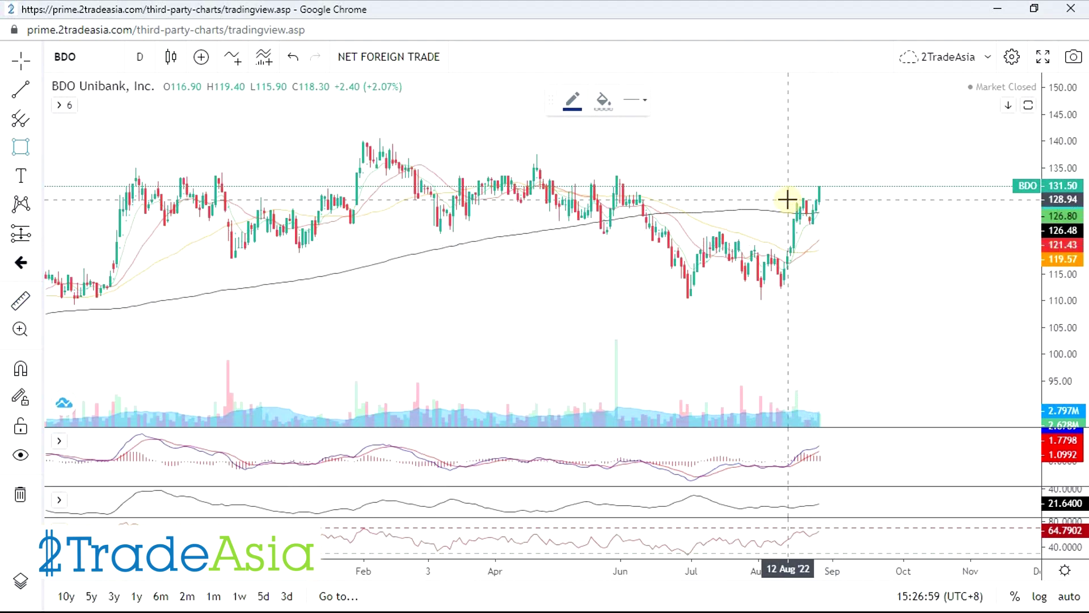
pyautogui.scroll(2, 786, 196)
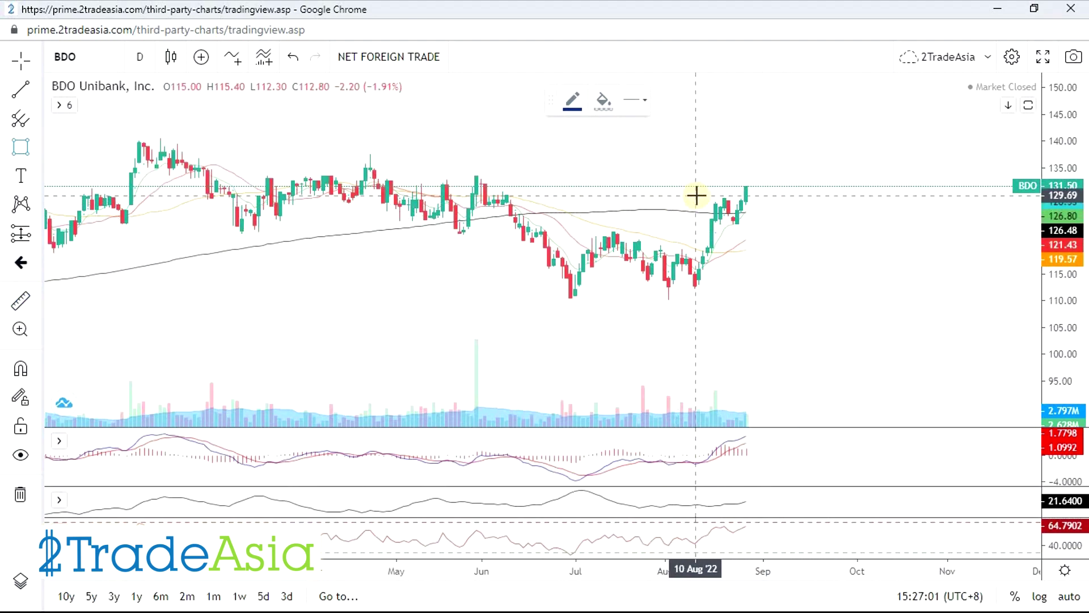
pyautogui.moveTo(693, 198)
pyautogui.mouseDown()
pyautogui.moveTo(768, 212)
pyautogui.moveTo(767, 224)
pyautogui.mouseUp()
pyautogui.click(804, 301)
pyautogui.scroll(-3, 792, 301)
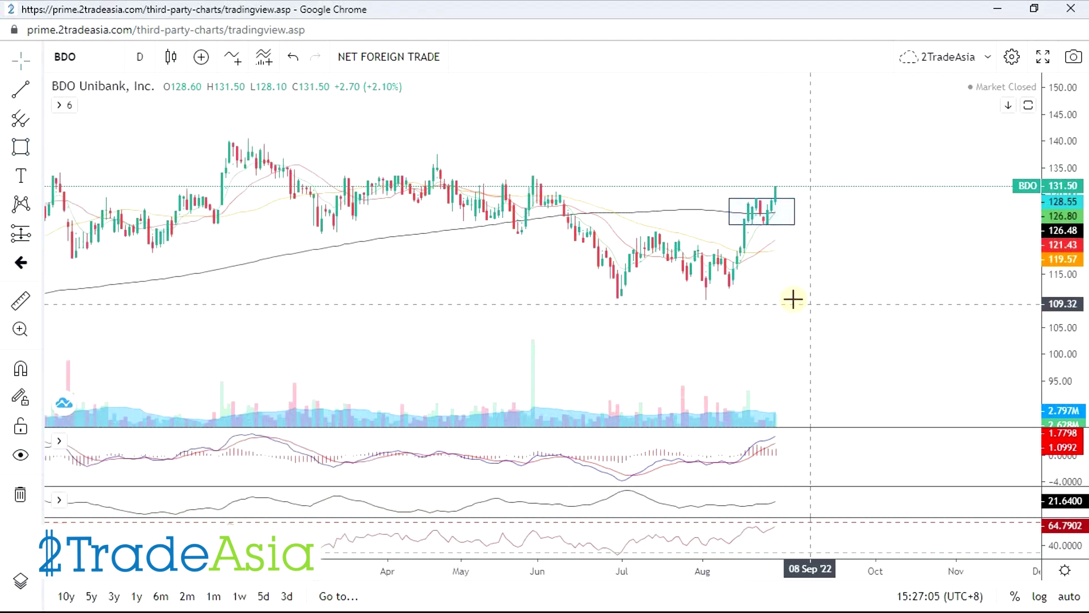
# Step: Draw a rising trend line under BDO's lows, from the 20 March 2020 low at 75.30 to about 130.3 in late December 2022
pyautogui.scroll(2, 863, 316)
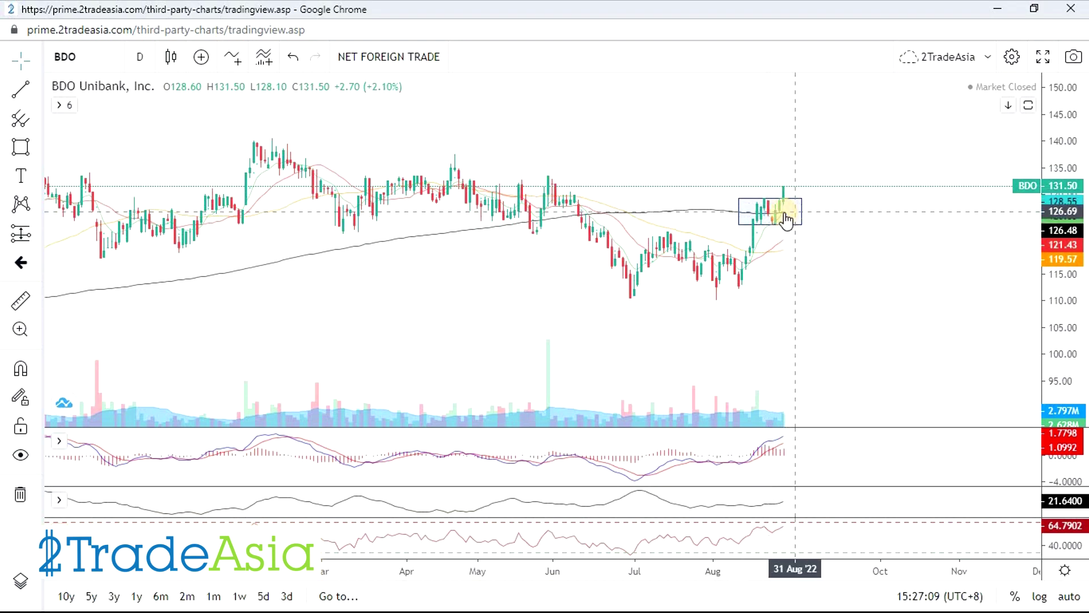
pyautogui.scroll(-3, 938, 326)
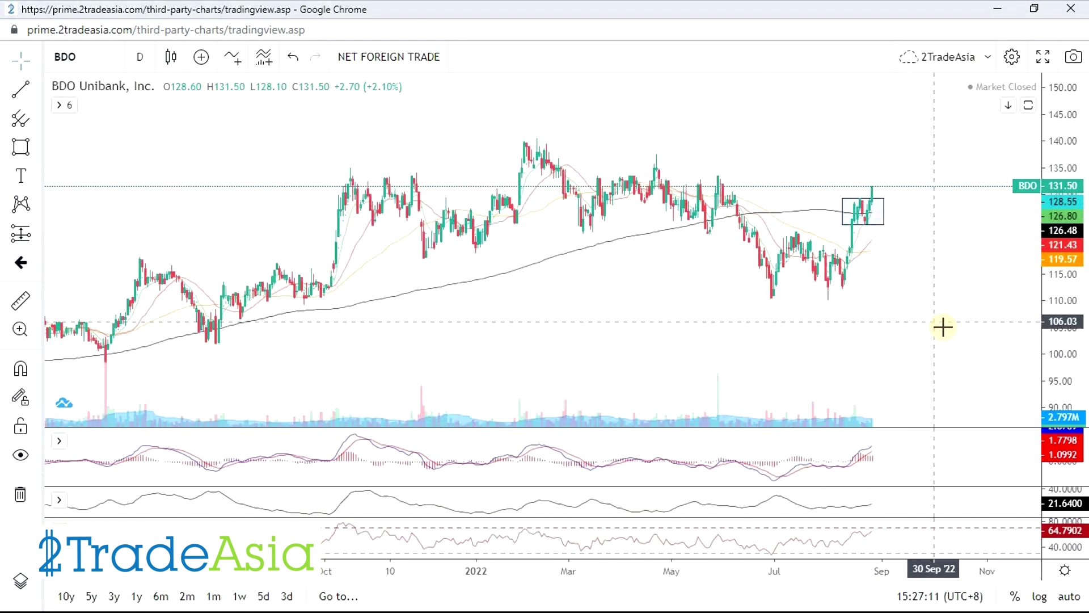
pyautogui.scroll(2, 948, 256)
pyautogui.scroll(3, 965, 250)
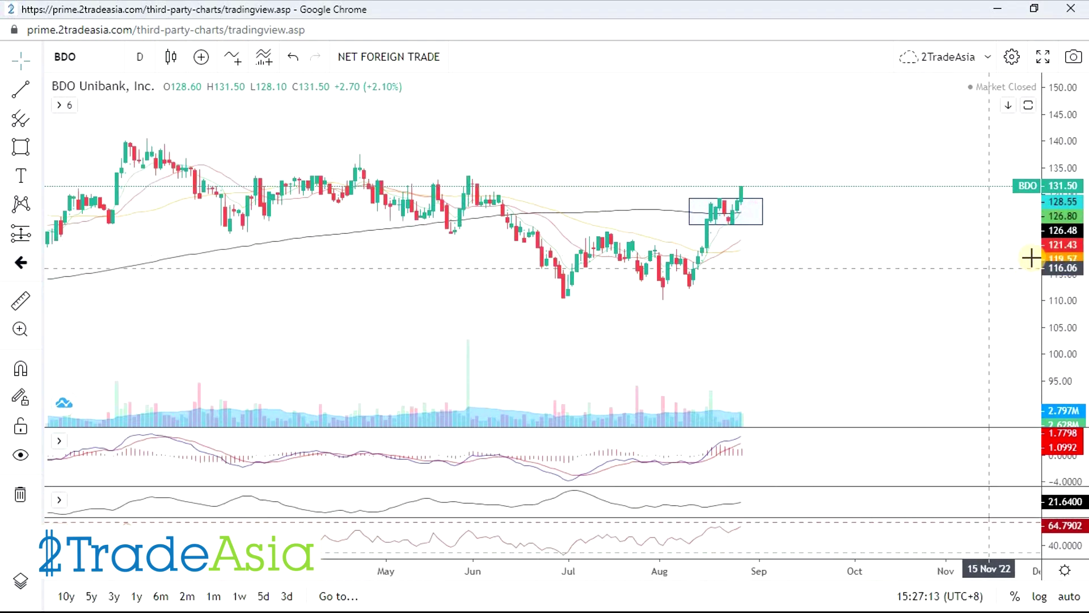
pyautogui.scroll(5, 887, 343)
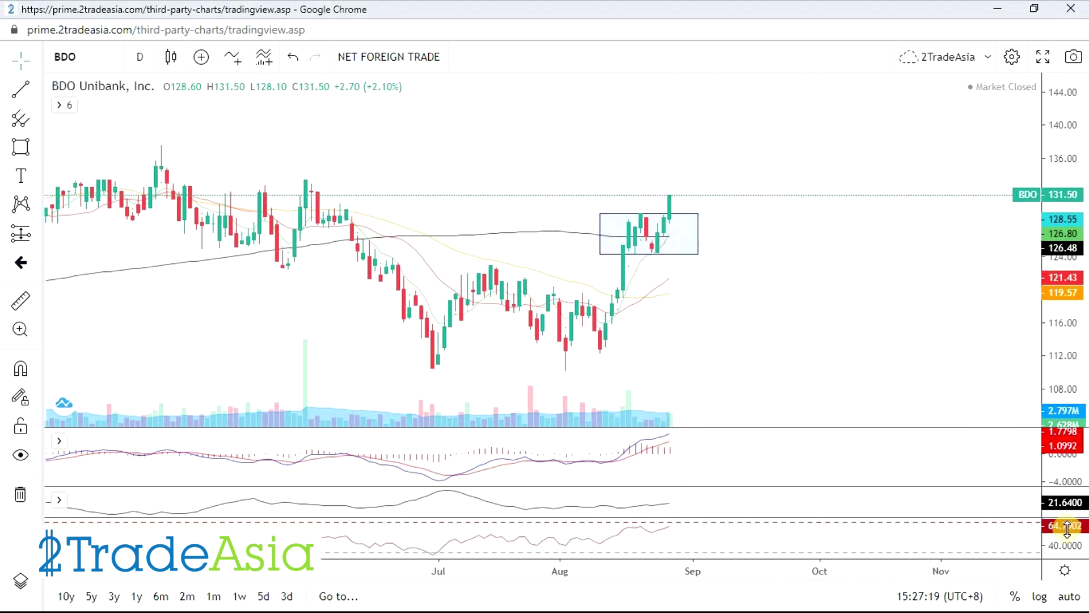
pyautogui.scroll(-4, 751, 396)
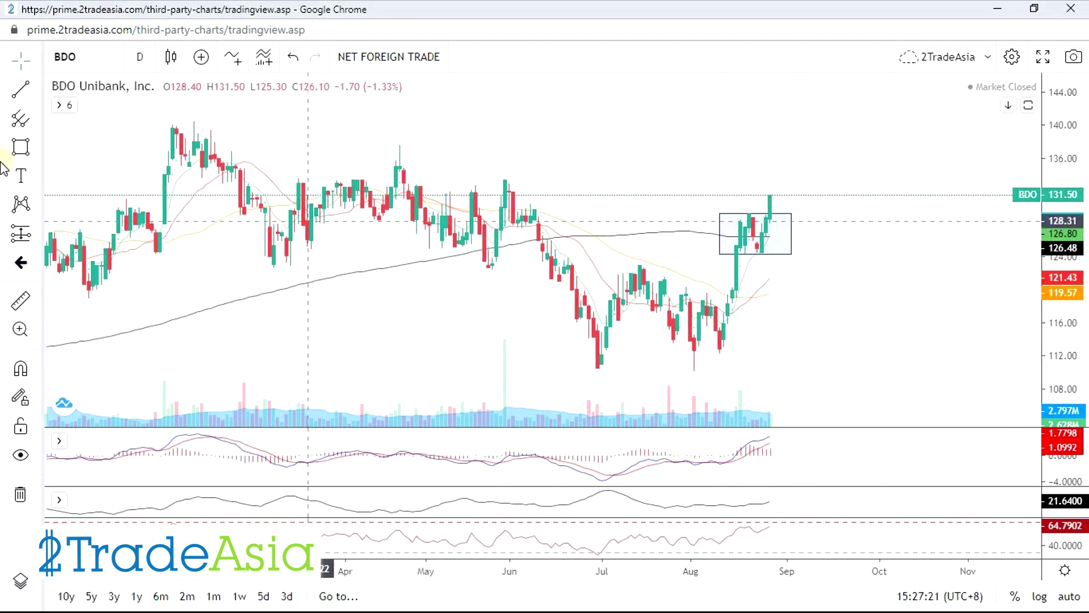
pyautogui.scroll(-5, 433, 194)
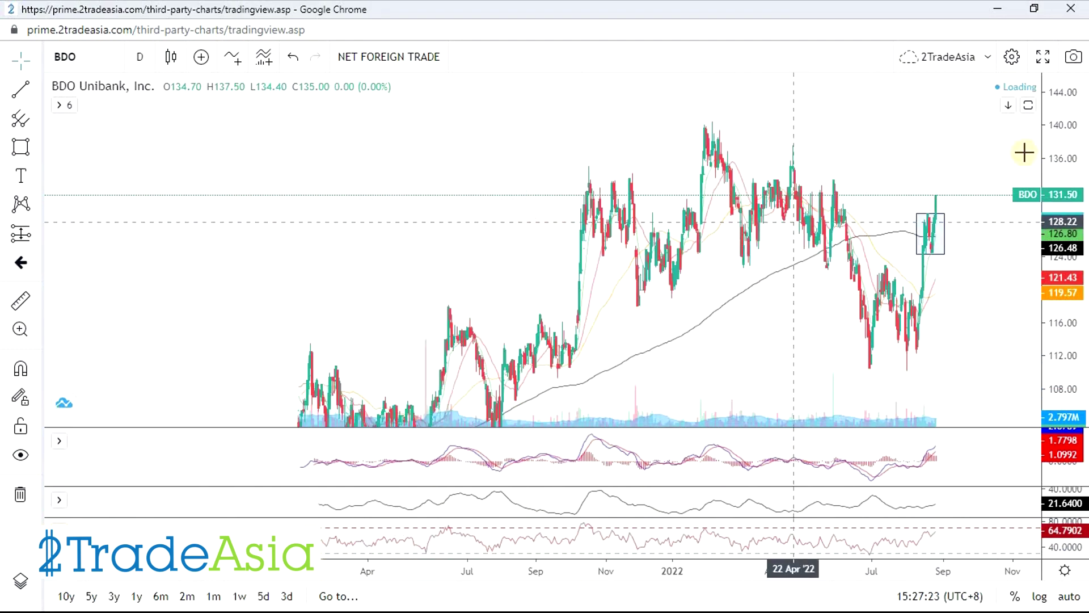
pyautogui.scroll(-3, 1074, 141)
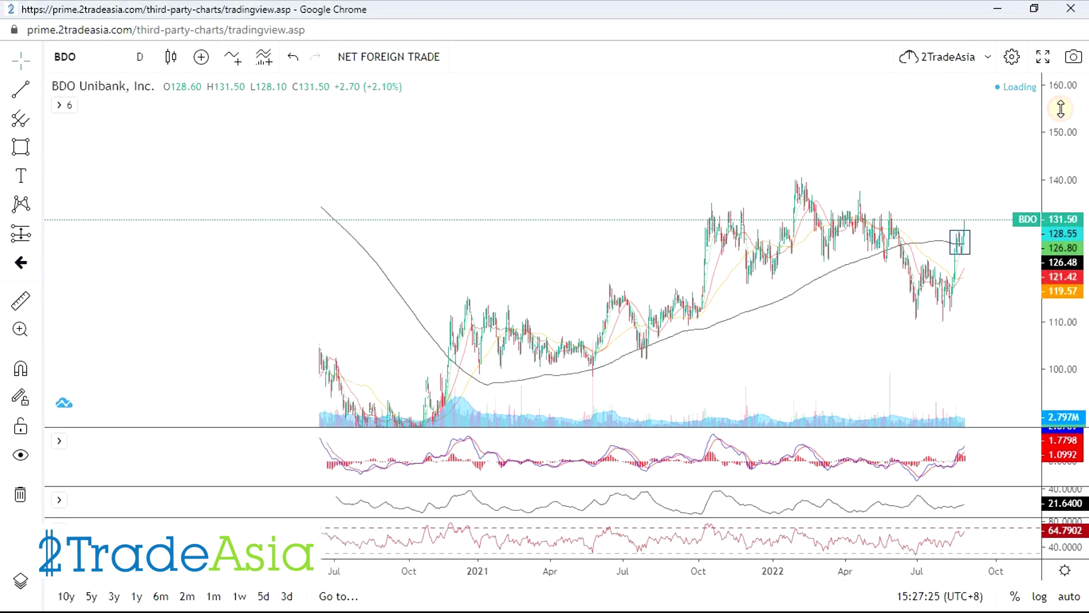
pyautogui.scroll(-4, 878, 312)
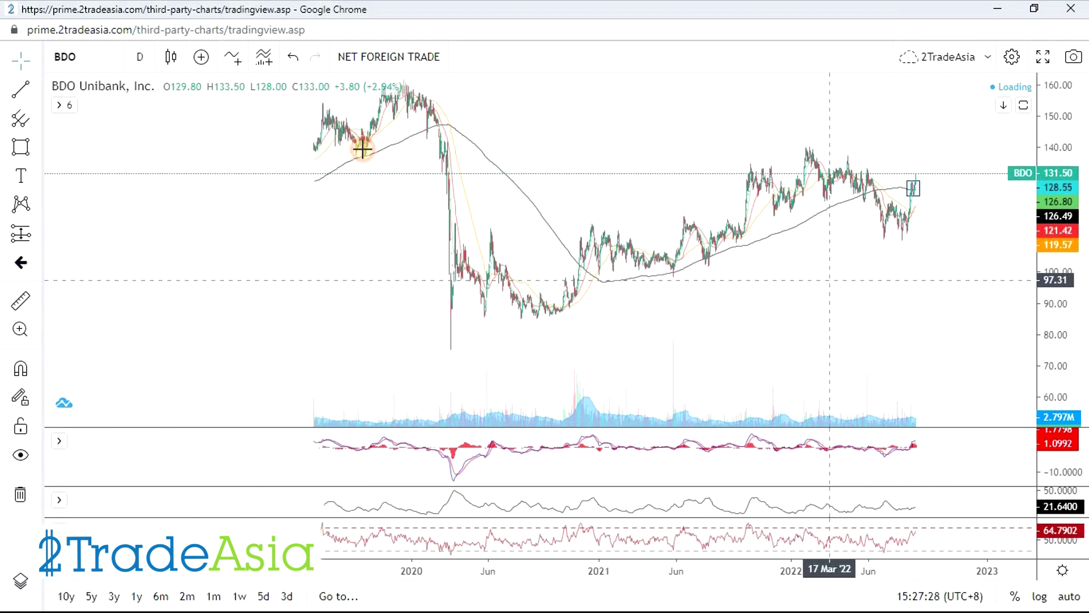
pyautogui.click(21, 90)
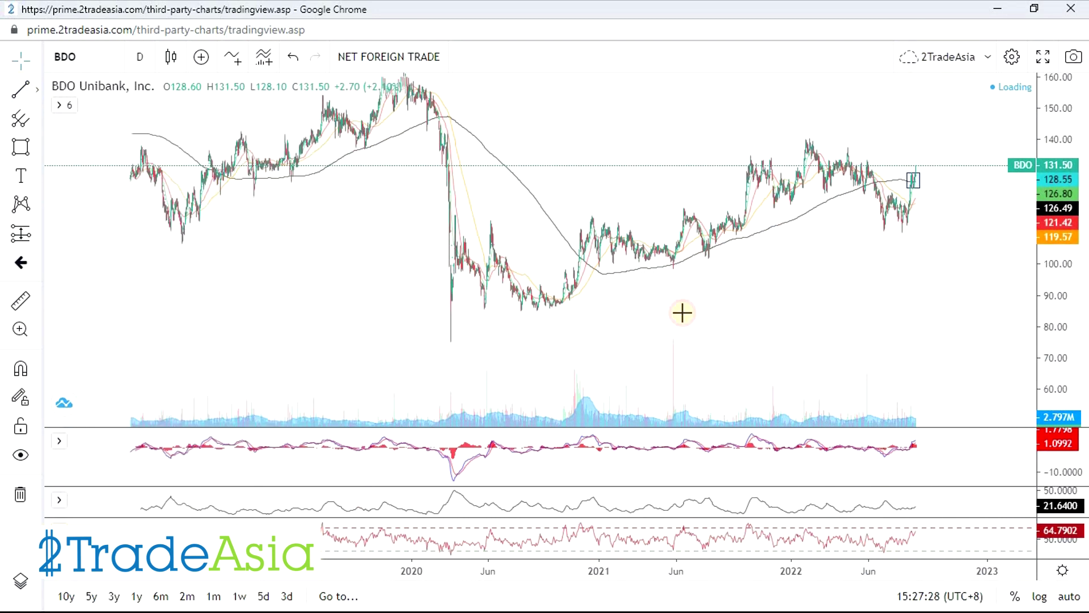
pyautogui.click(451, 341)
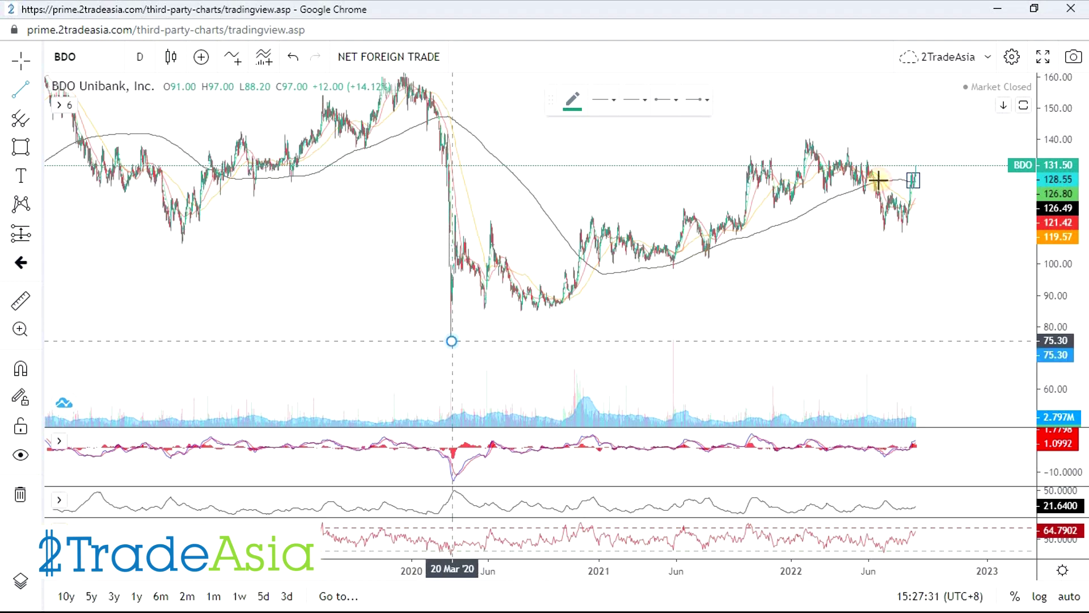
pyautogui.click(984, 169)
pyautogui.scroll(2, 978, 290)
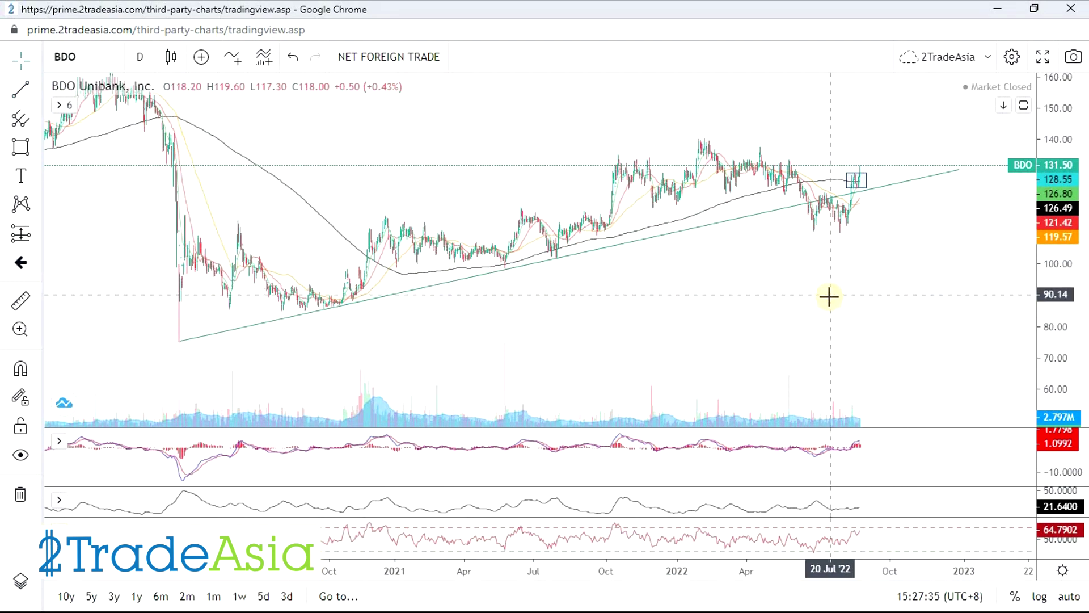
# Step: Clone the rising trend line and move the copy up along BDO's 2021 and 2022 highs to form a parallel channel
pyautogui.click(637, 274)
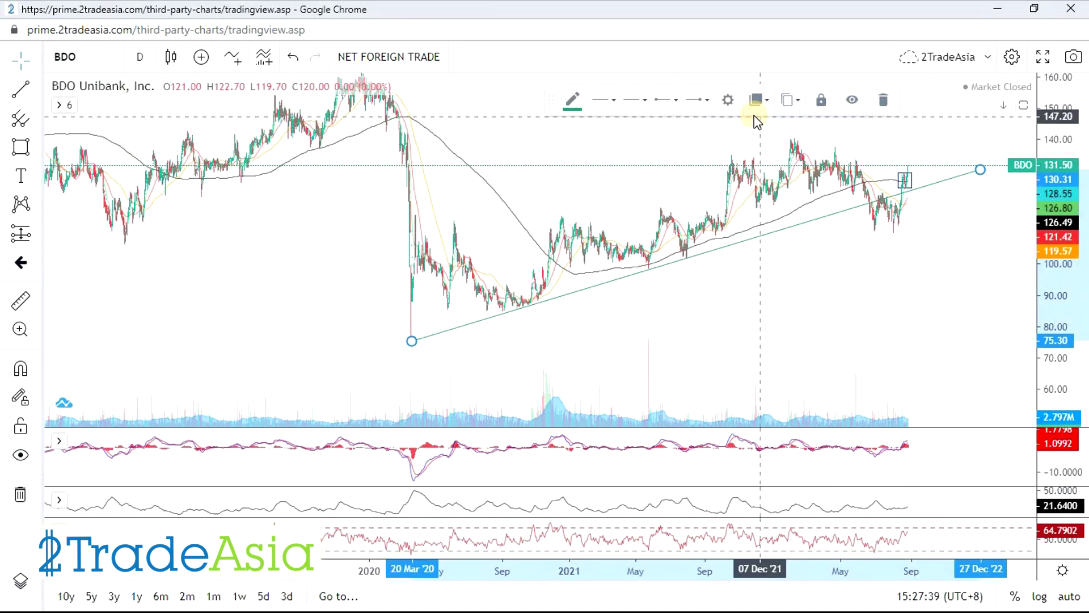
pyautogui.click(768, 103)
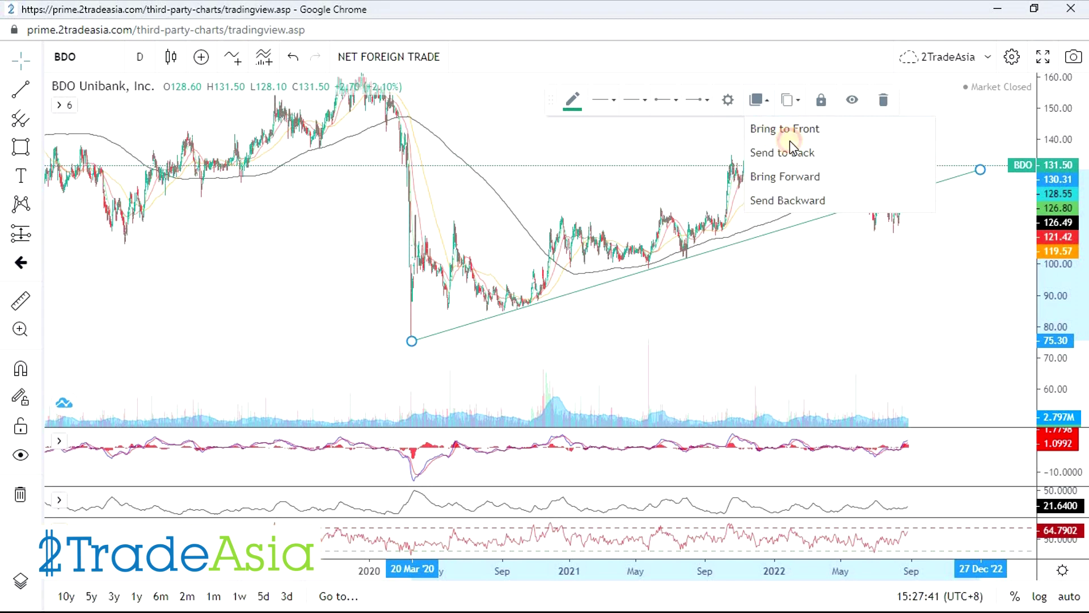
pyautogui.click(799, 107)
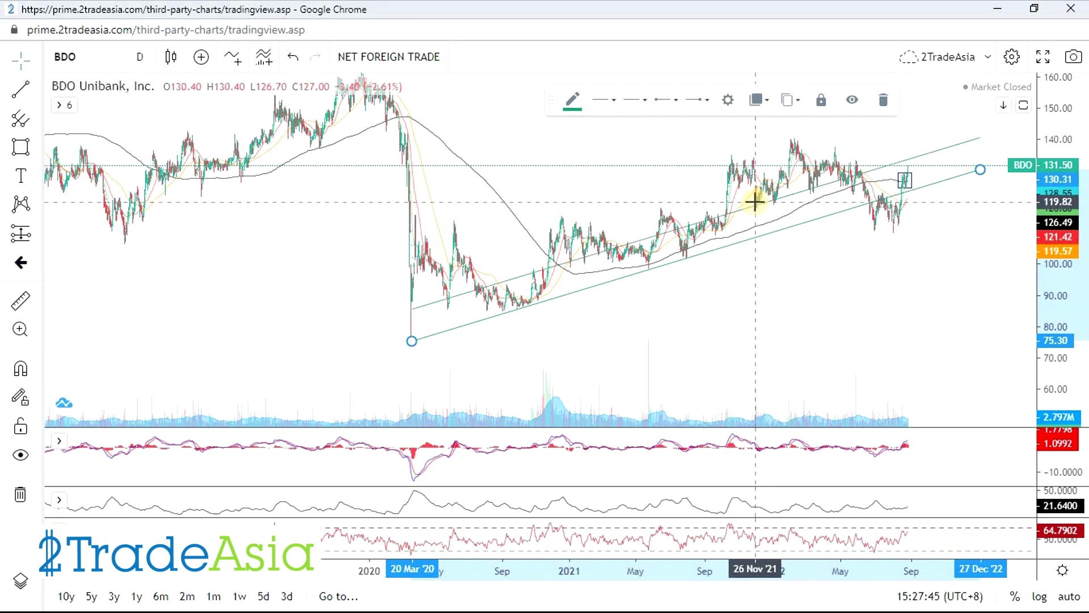
pyautogui.moveTo(756, 199); pyautogui.dragTo(739, 151)
pyautogui.click(829, 352)
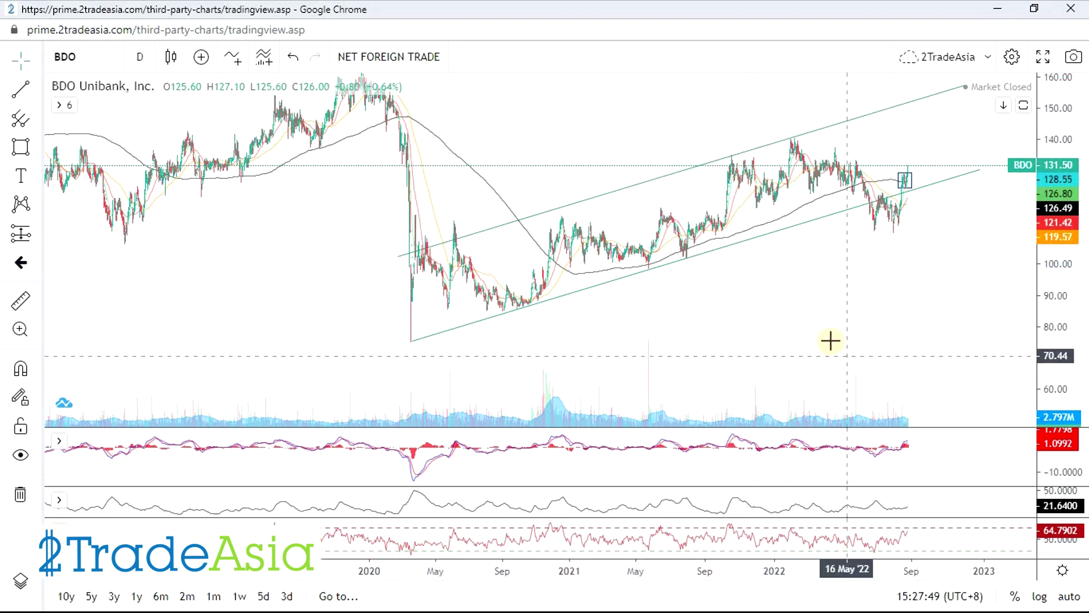
# Step: Examine BDO's price action within the rising channel, from the March 2020 low to the latest candles
pyautogui.moveTo(800, 350); pyautogui.dragTo(743, 368)
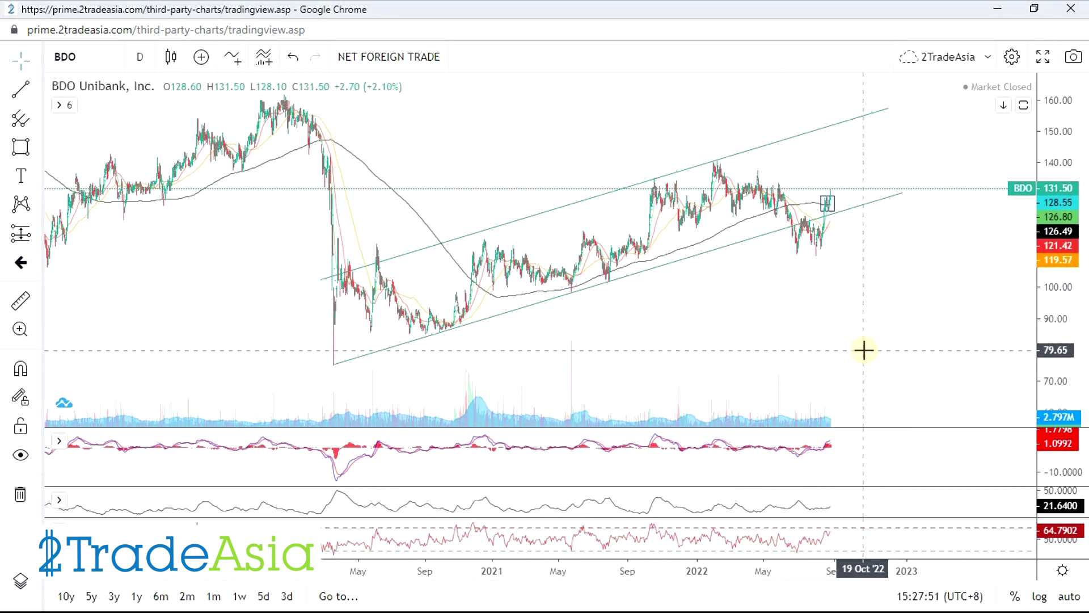
pyautogui.scroll(5, 851, 343)
pyautogui.scroll(4, 515, 326)
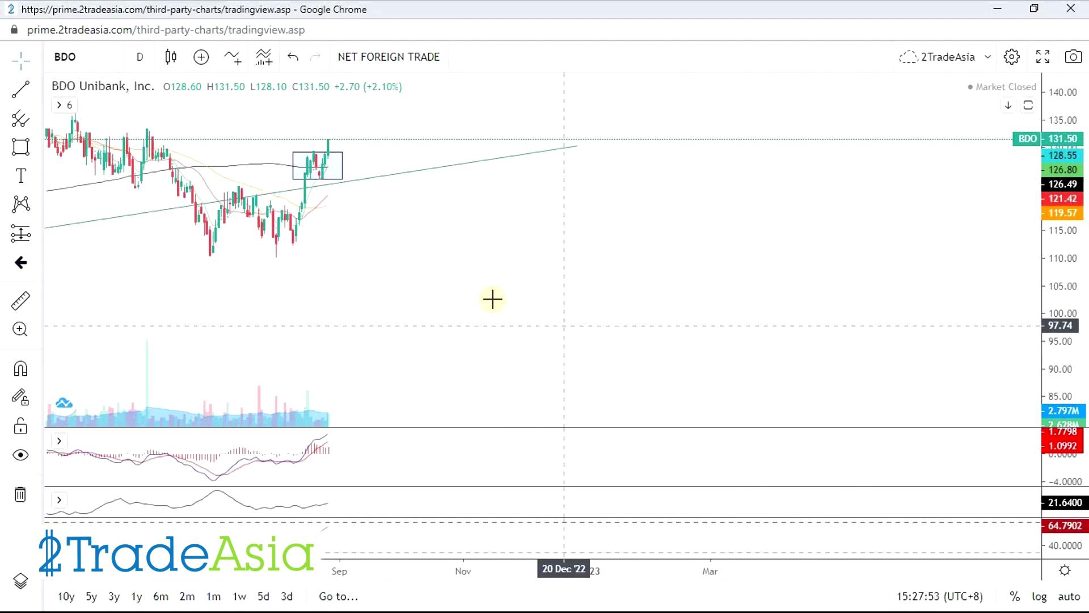
pyautogui.scroll(3, 593, 280)
pyautogui.moveTo(594, 279); pyautogui.dragTo(844, 330)
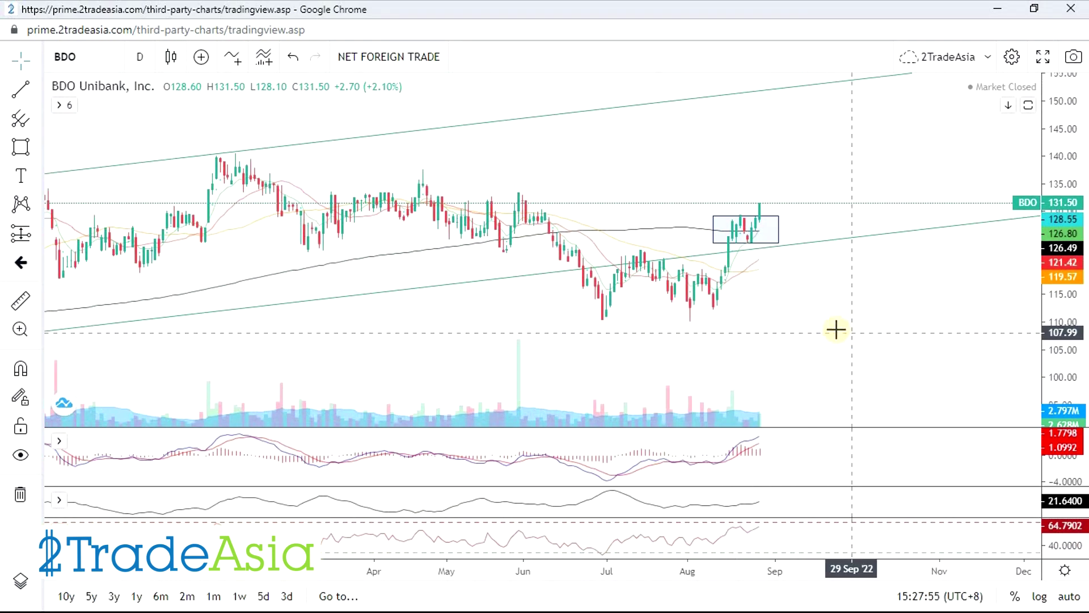
pyautogui.scroll(-2, 817, 304)
pyautogui.scroll(-3, 814, 302)
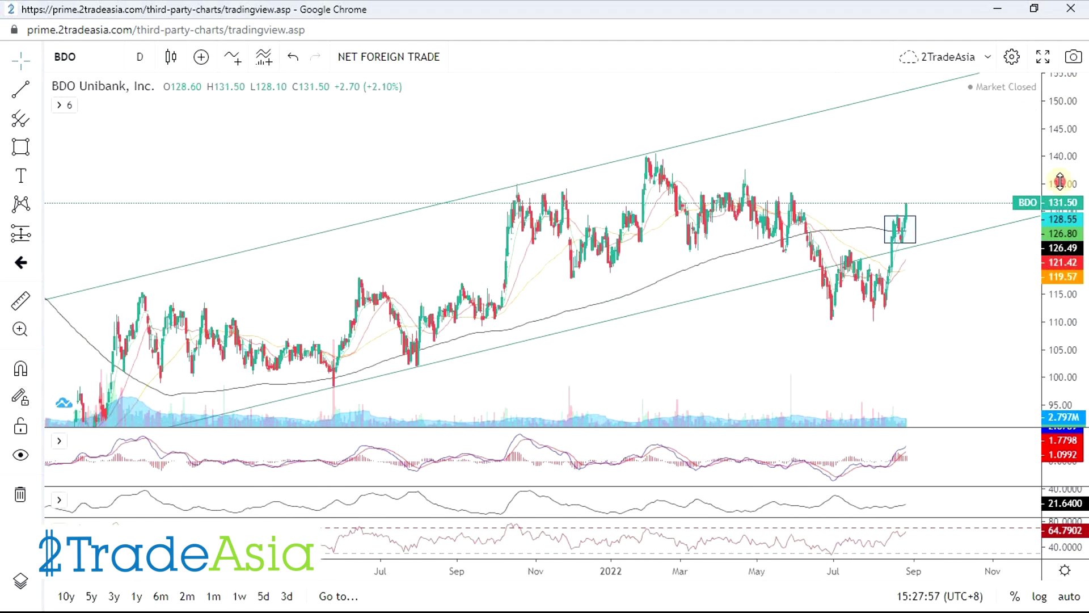
pyautogui.scroll(-3, 828, 278)
pyautogui.moveTo(828, 278); pyautogui.dragTo(744, 206)
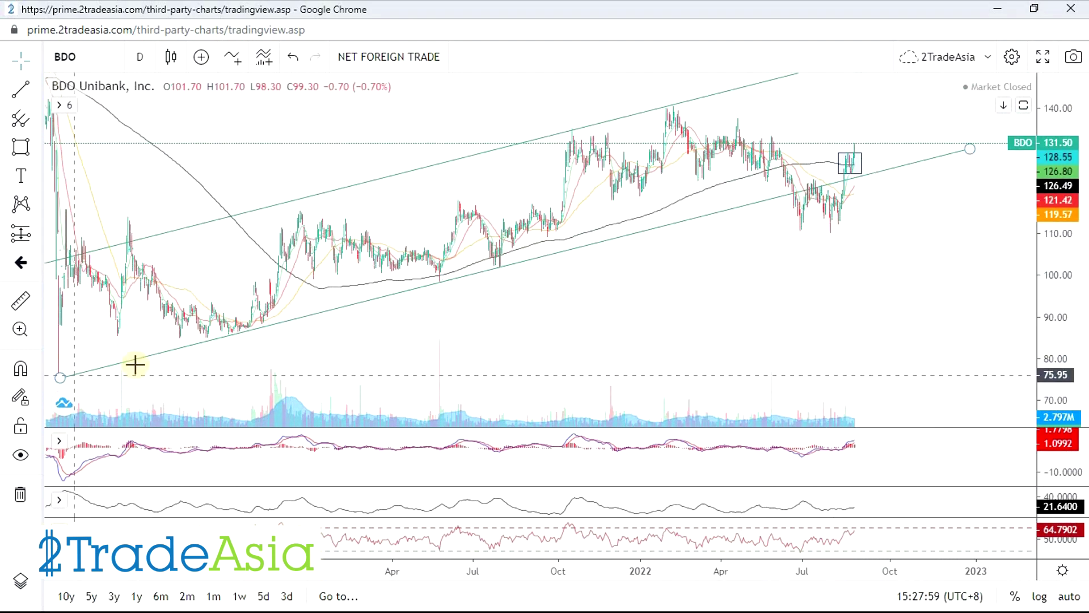
# Step: Draw a short descending trend line over BDO's July and August 2022 highs, from about 123 in mid-July to about 114
pyautogui.scroll(3, 805, 230)
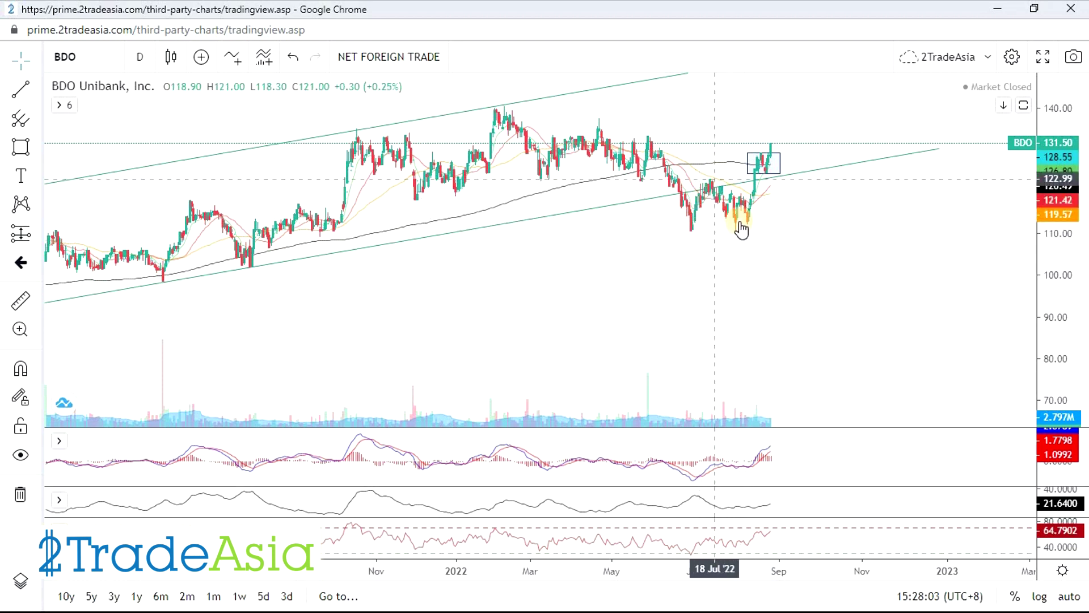
pyautogui.moveTo(751, 231); pyautogui.dragTo(634, 192)
pyautogui.click(21, 89)
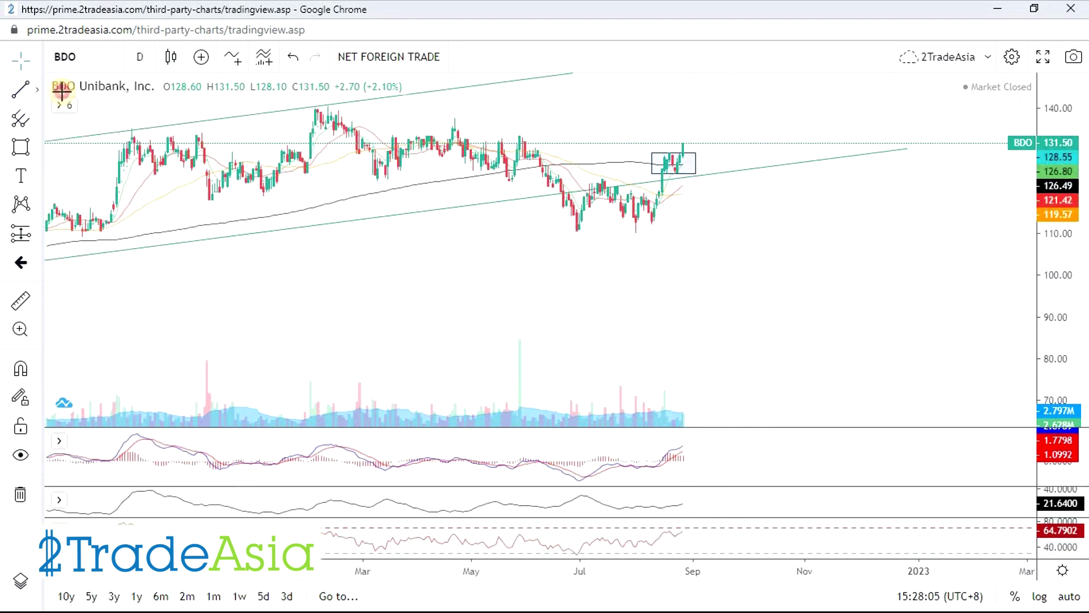
pyautogui.click(608, 179)
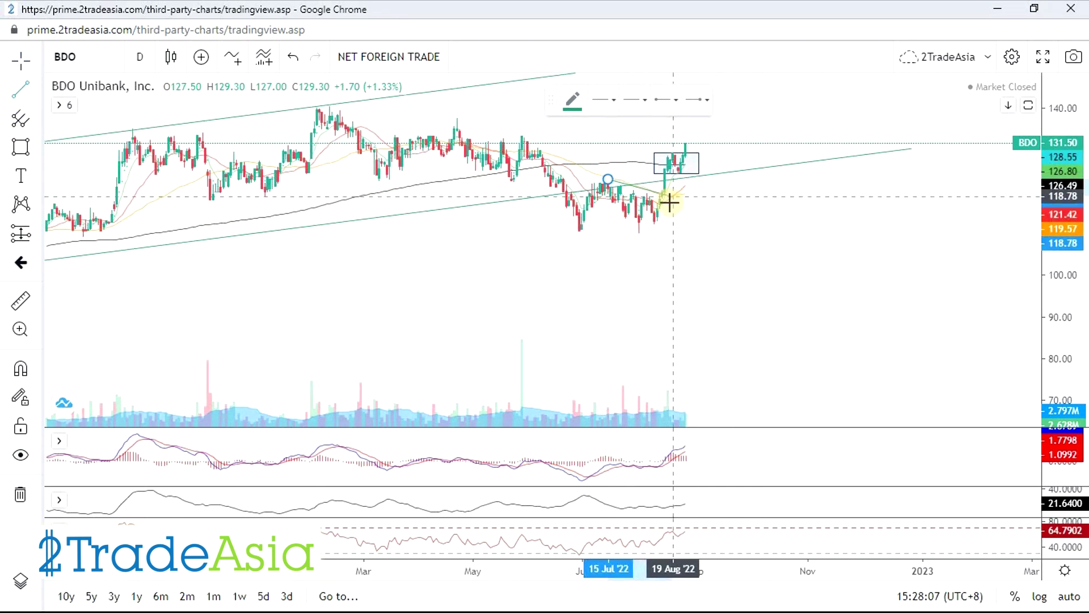
pyautogui.click(695, 216)
# Step: Inspect BDO's latest candles against the short descending line, the rectangle and the rising channel
pyautogui.scroll(3, 601, 270)
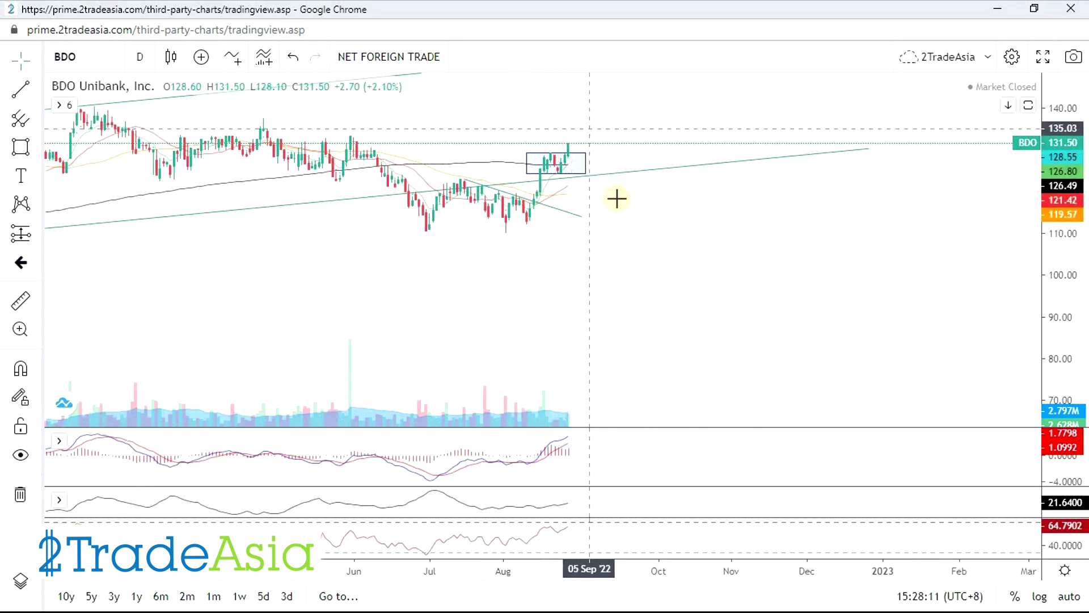
pyautogui.scroll(-3, 754, 308)
pyautogui.scroll(-3, 754, 308)
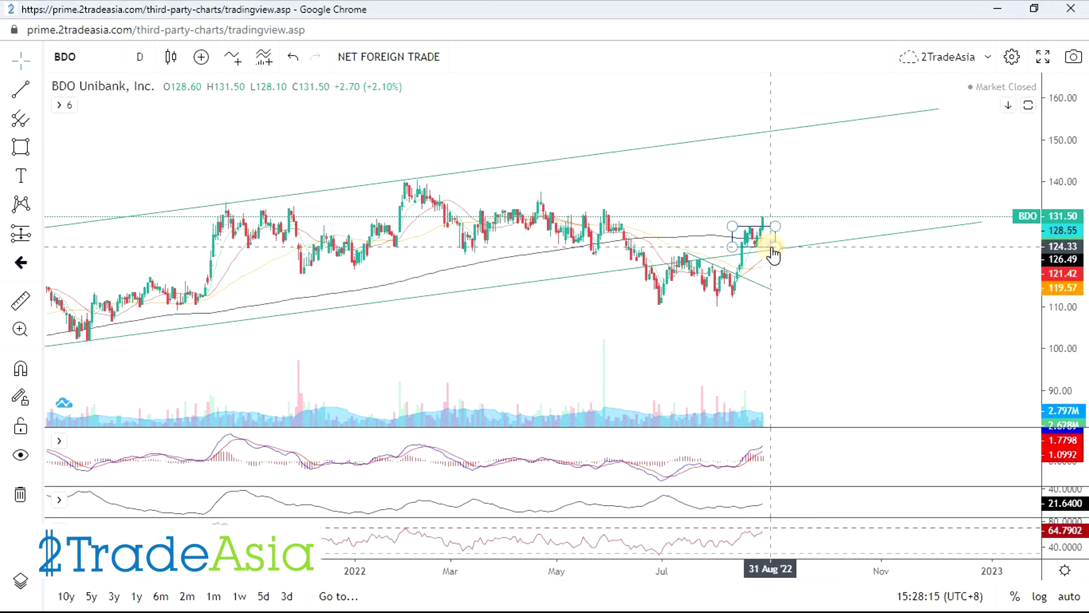
pyautogui.scroll(3, 1021, 323)
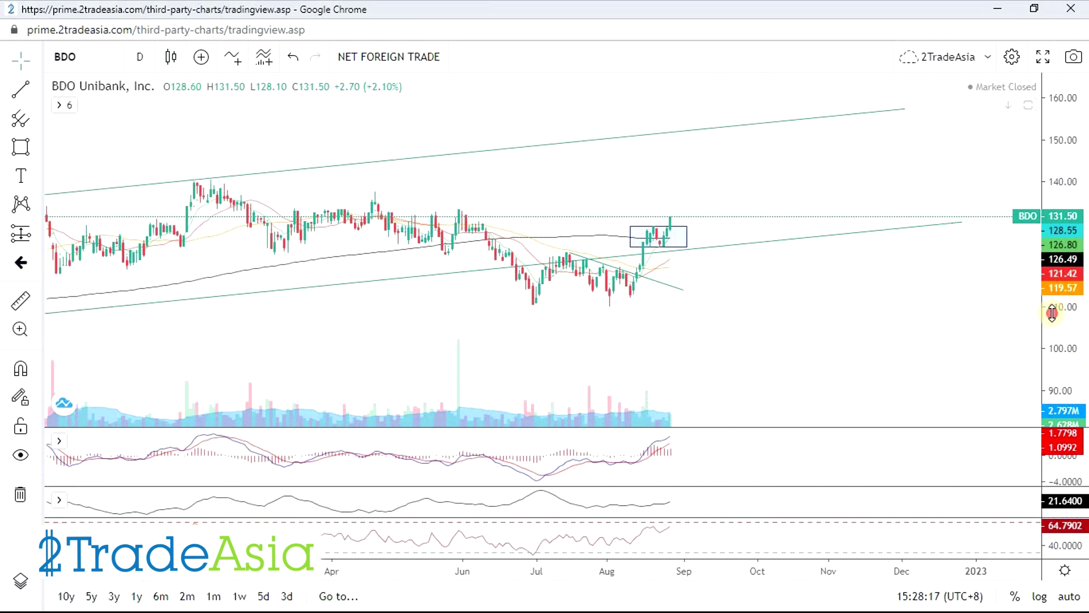
pyautogui.scroll(1, 826, 347)
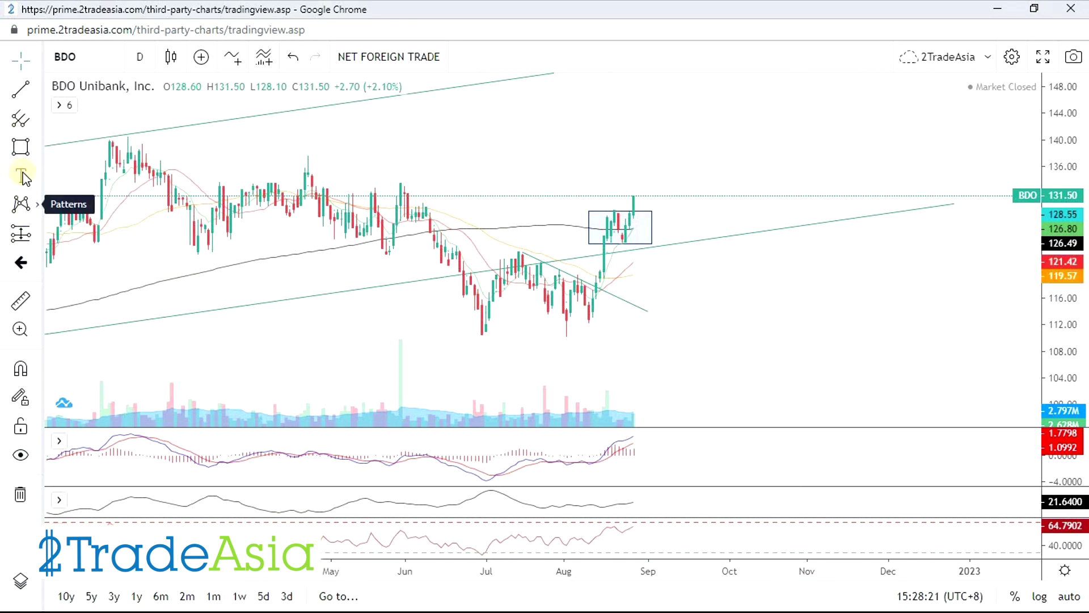
# Step: Brush a retest at about 129, beside the rectangle's upper edge, then a pullback to the rising trend line near 125 and a rebound
pyautogui.click(49, 148)
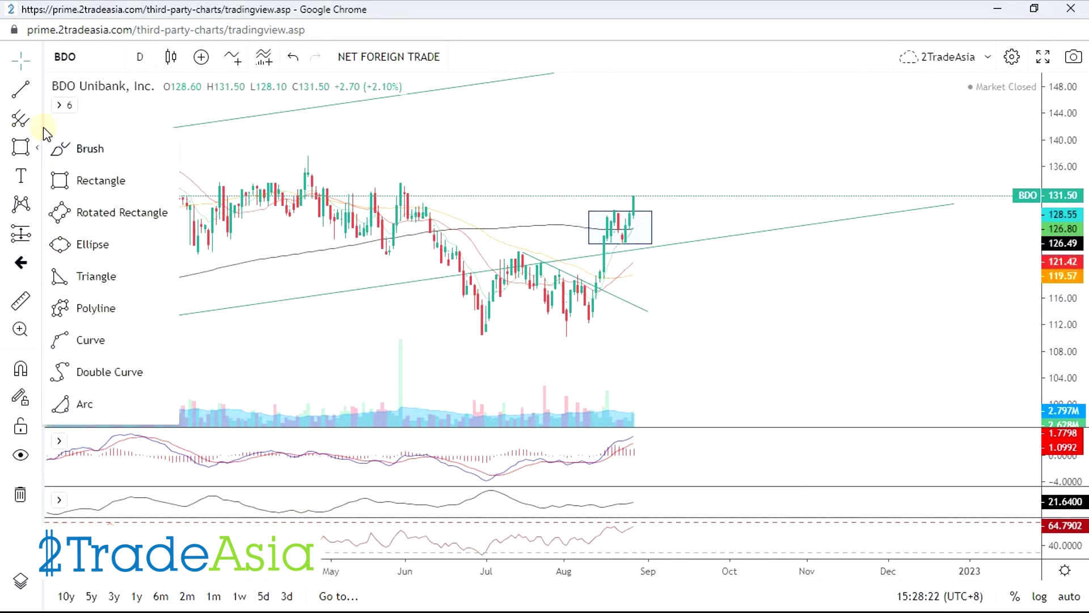
pyautogui.click(85, 150)
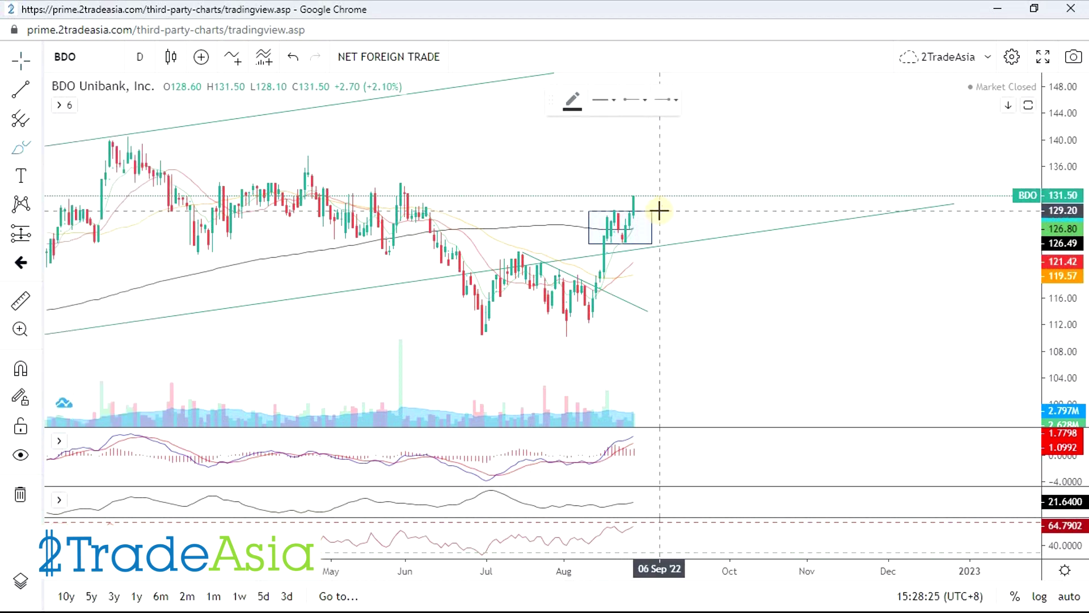
pyautogui.moveTo(643, 210); pyautogui.dragTo(688, 209)
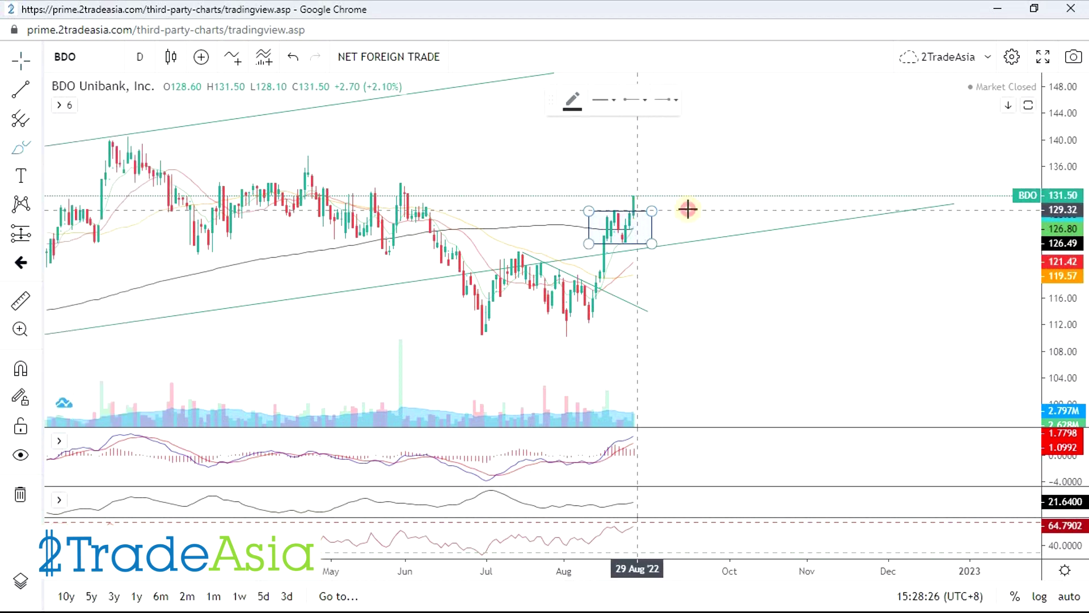
pyautogui.click(655, 209)
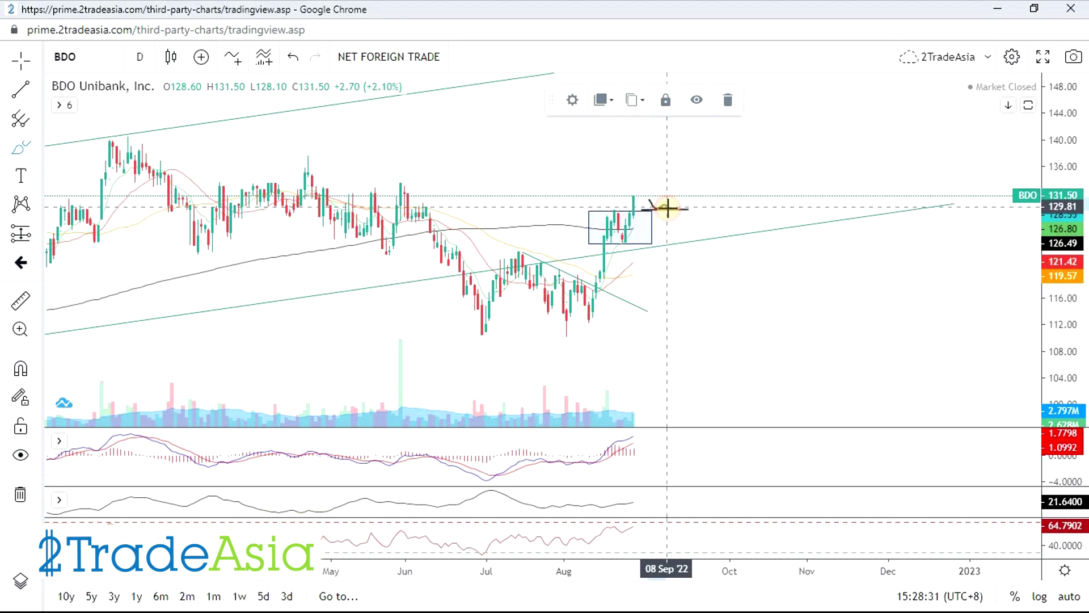
pyautogui.moveTo(676, 219)
pyautogui.mouseDown()
pyautogui.moveTo(681, 210)
pyautogui.moveTo(695, 226)
pyautogui.moveTo(679, 244)
pyautogui.moveTo(689, 221)
pyautogui.moveTo(712, 236)
pyautogui.mouseUp()
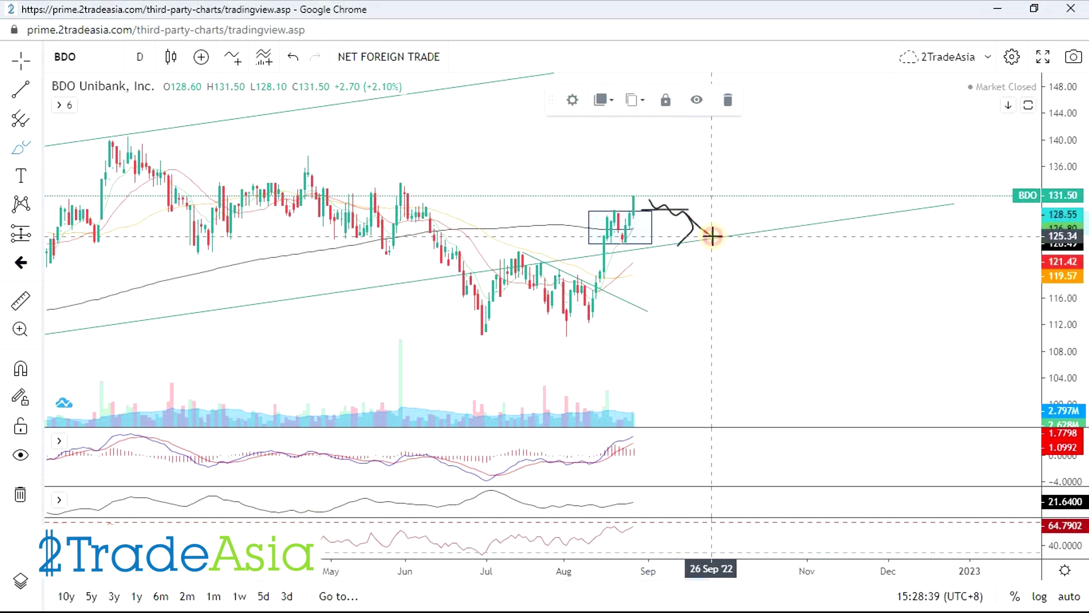
pyautogui.moveTo(712, 236); pyautogui.dragTo(711, 236)
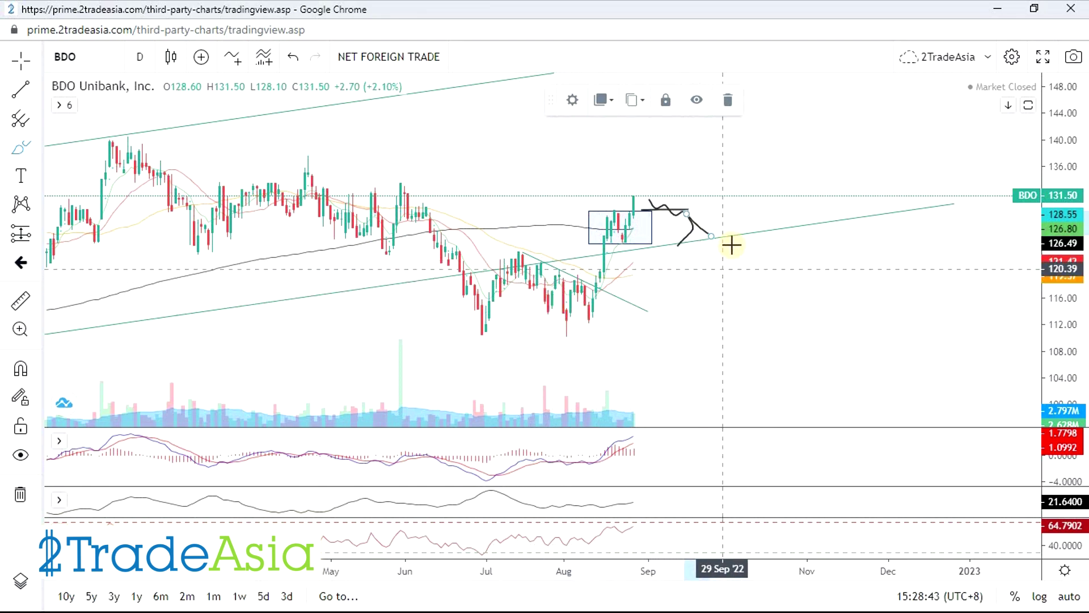
pyautogui.moveTo(703, 239); pyautogui.dragTo(740, 227)
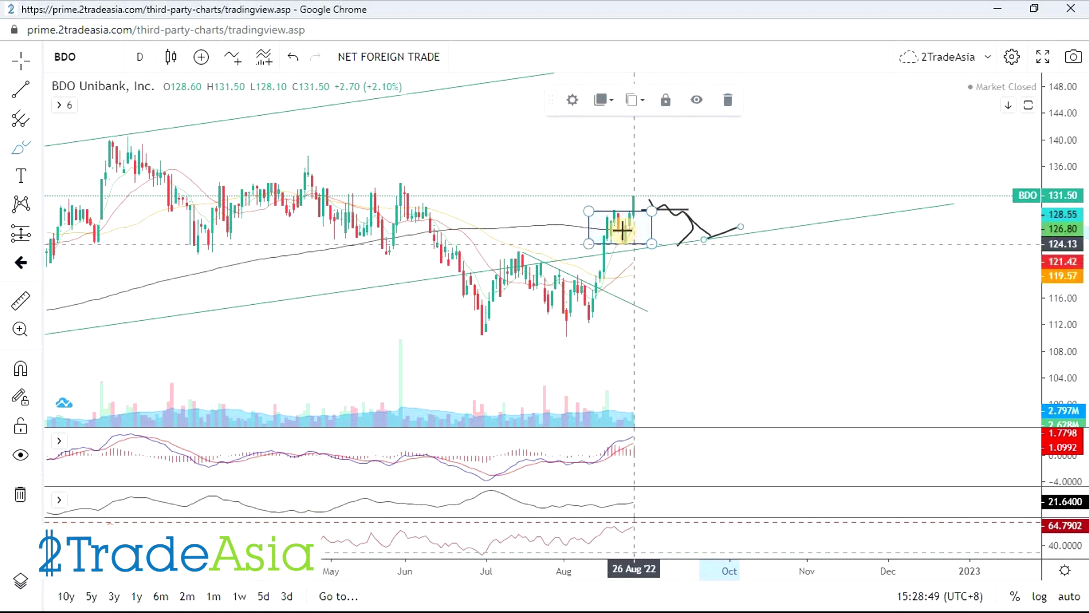
# Step: Circle the latest MACD reading below BDO's late August 2022 candles with a freehand brush stroke
pyautogui.scroll(-3, 828, 321)
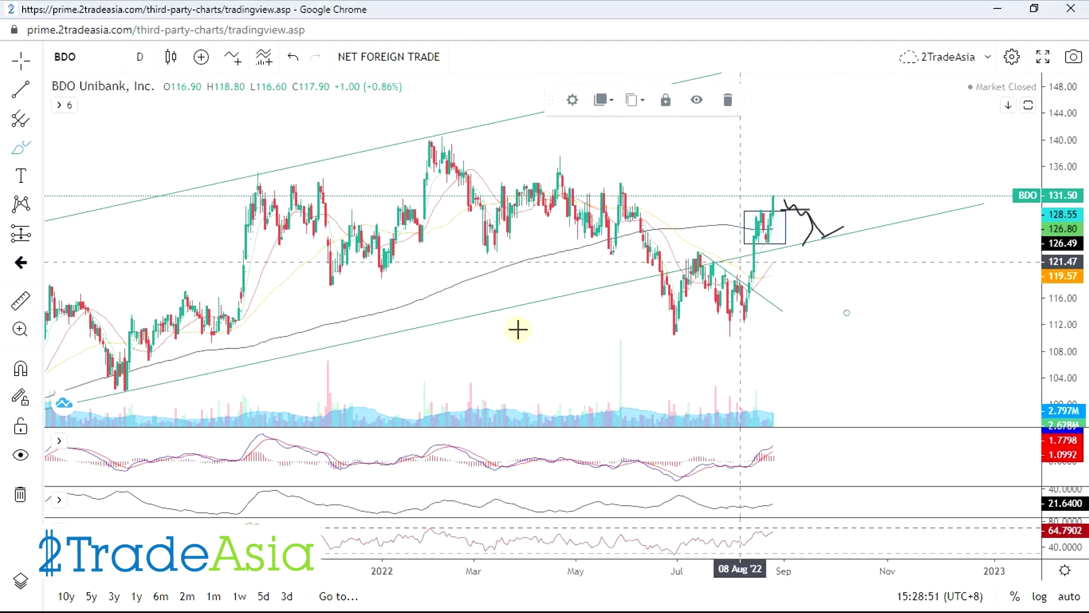
pyautogui.scroll(-3, 905, 267)
pyautogui.scroll(3, 926, 263)
pyautogui.scroll(-2, 722, 260)
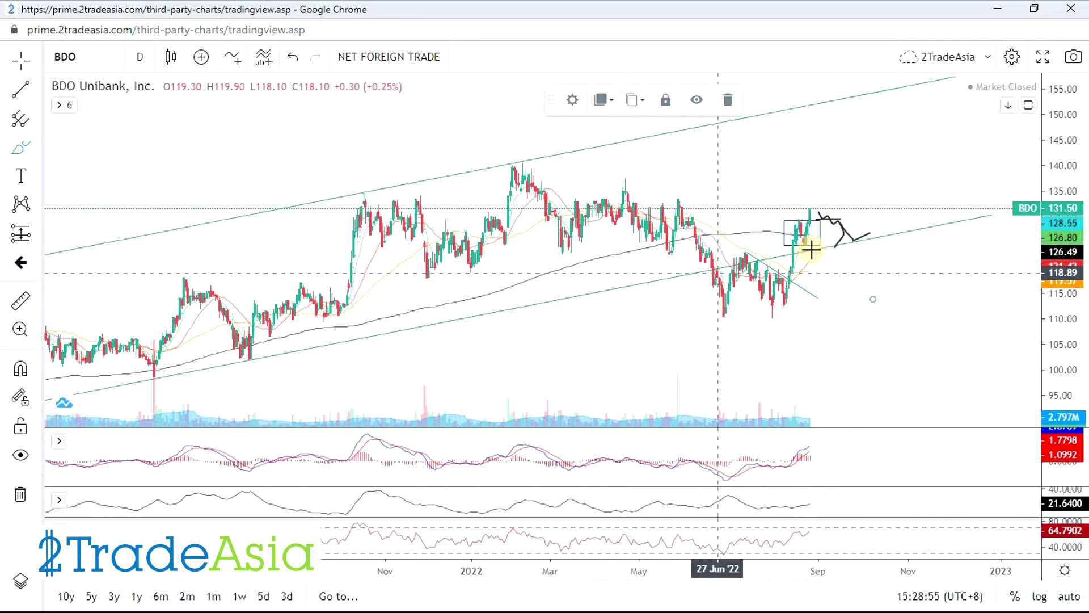
pyautogui.scroll(3, 777, 427)
pyautogui.click(581, 442)
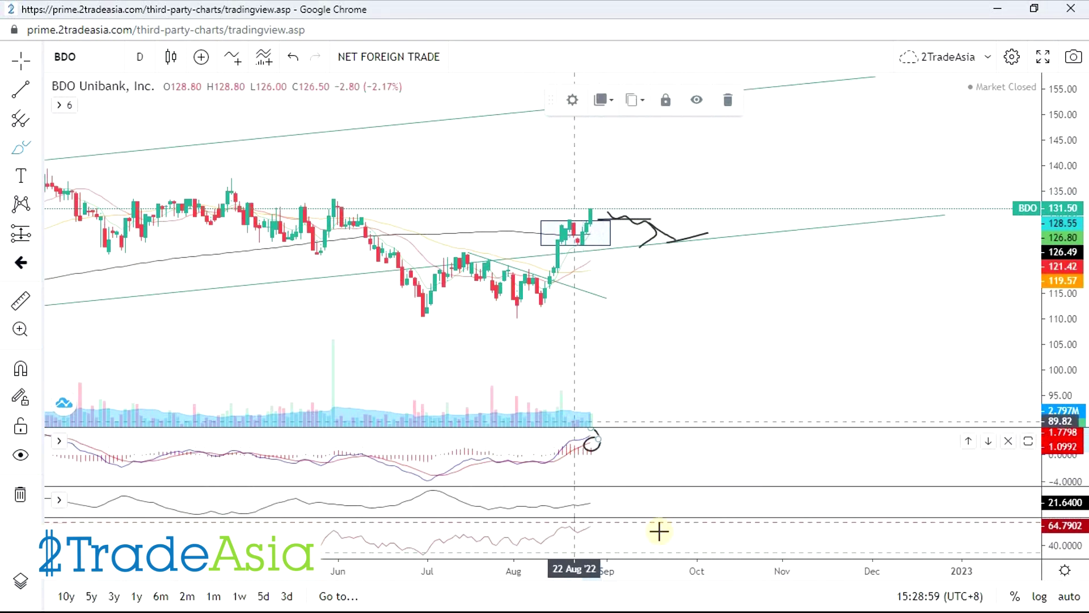
pyautogui.scroll(-2, 652, 539)
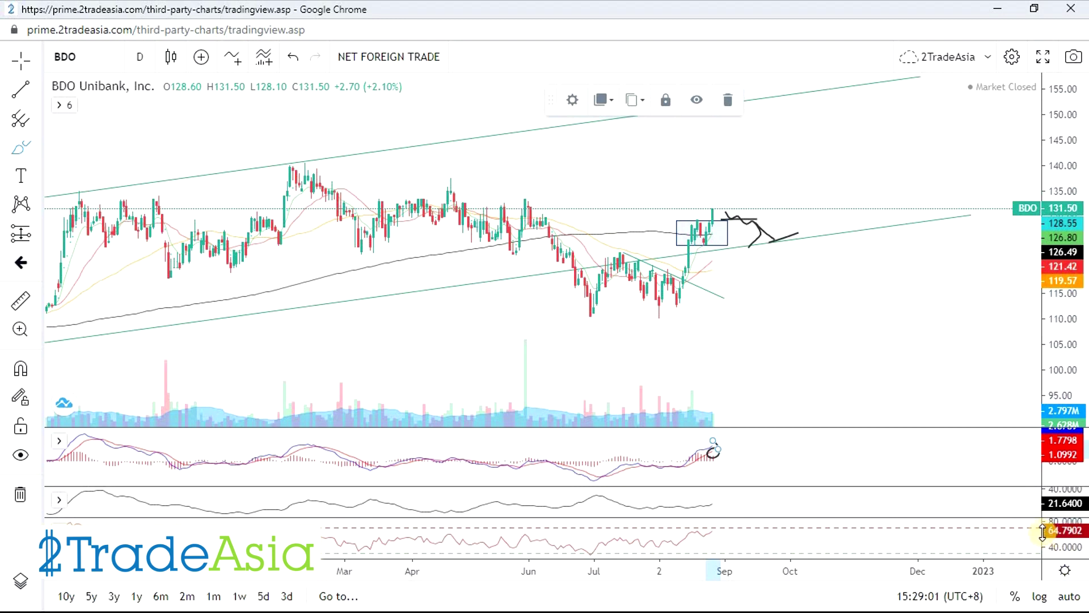
pyautogui.scroll(-2, 868, 346)
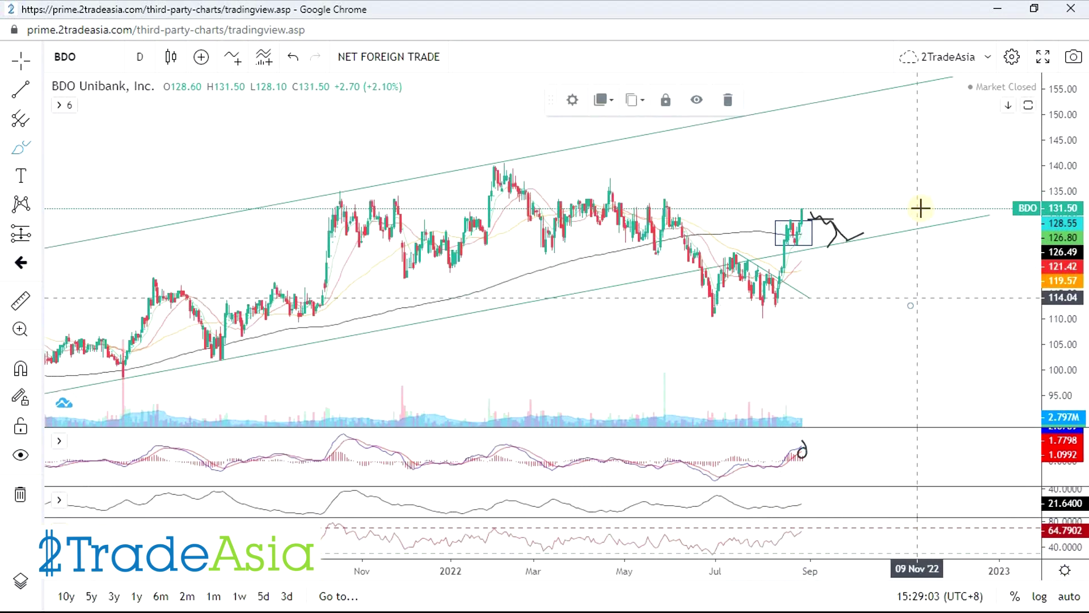
pyautogui.scroll(-2, 903, 318)
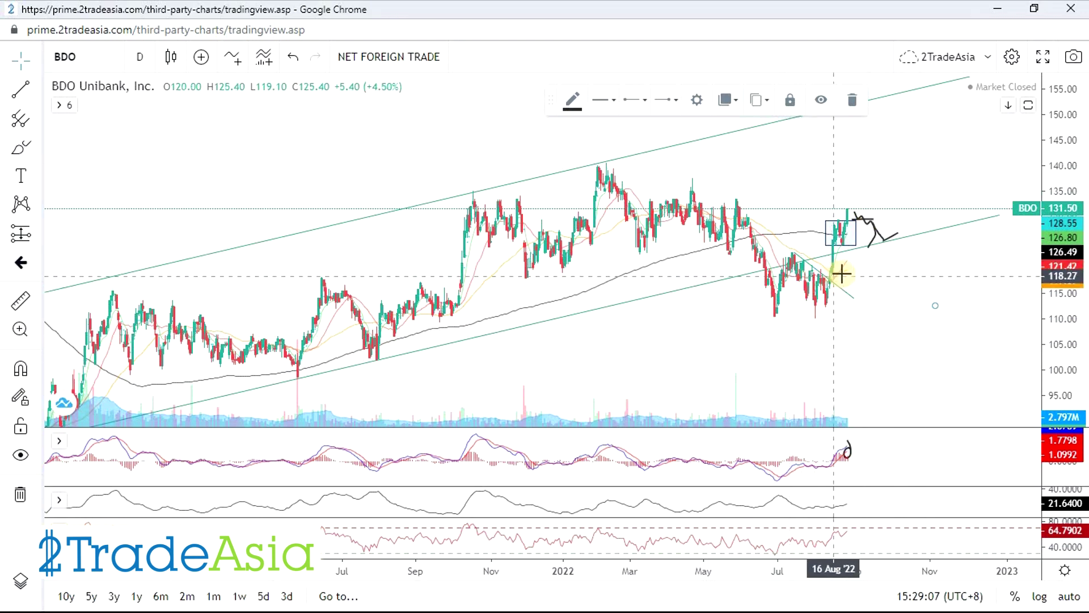
pyautogui.hotkey('alt', 'Tab')
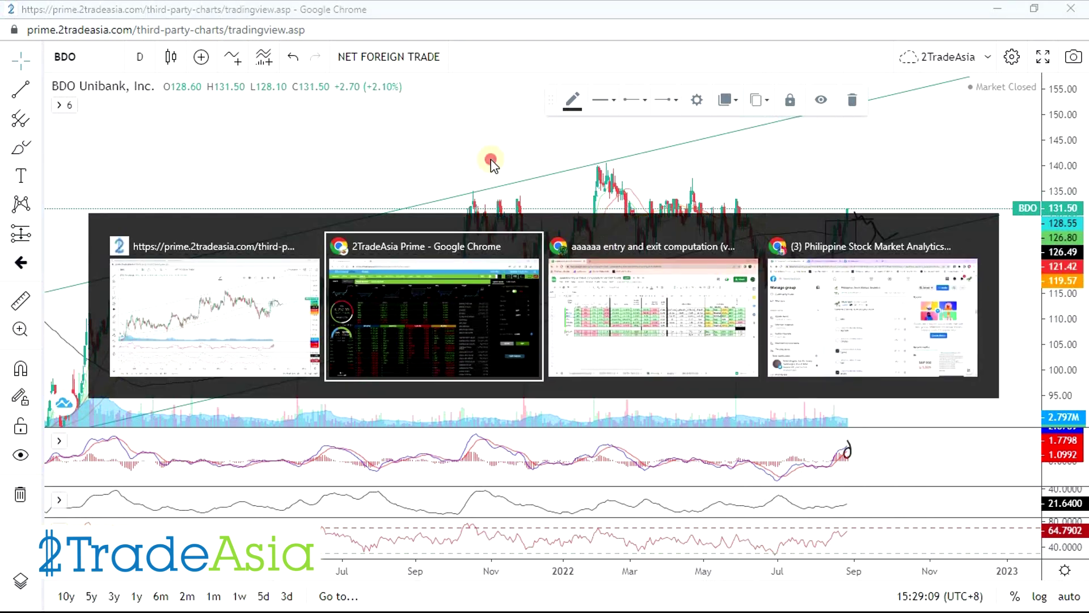
pyautogui.press('Escape')
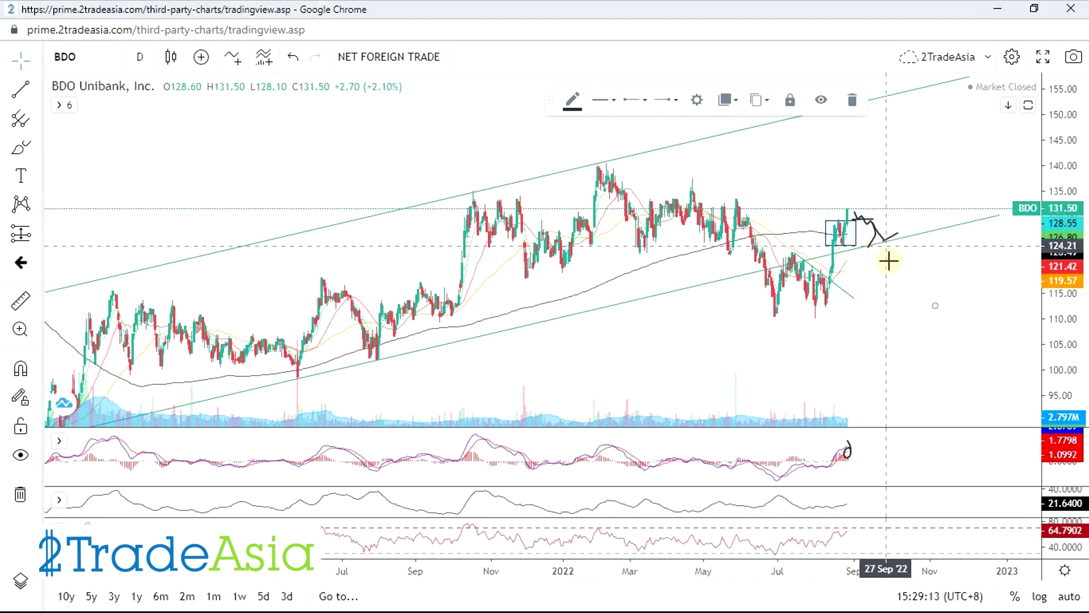
pyautogui.hotkey('alt', 'Tab')
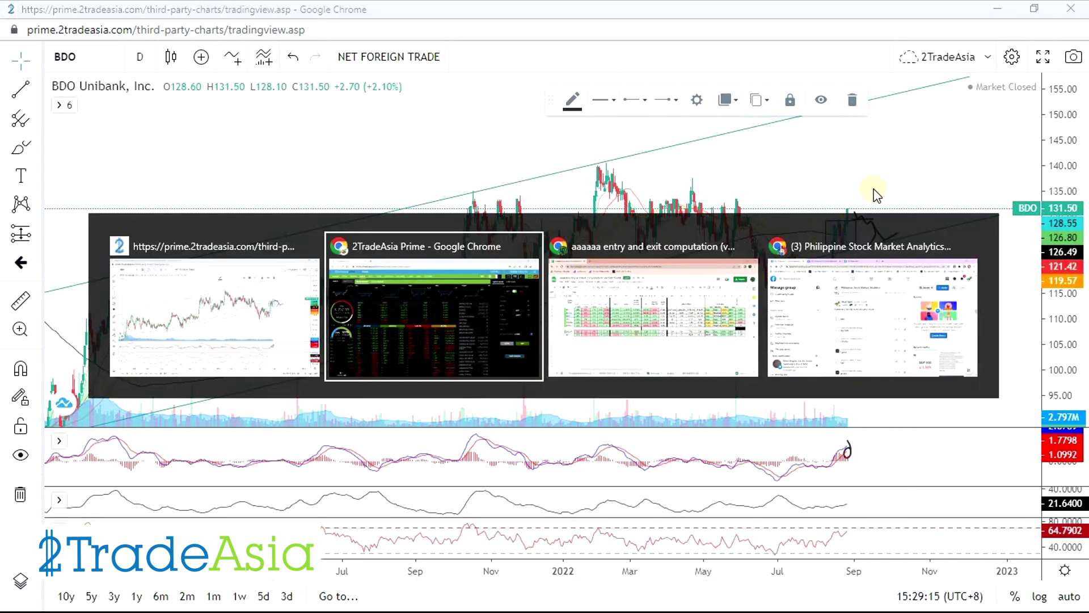
pyautogui.press('Escape')
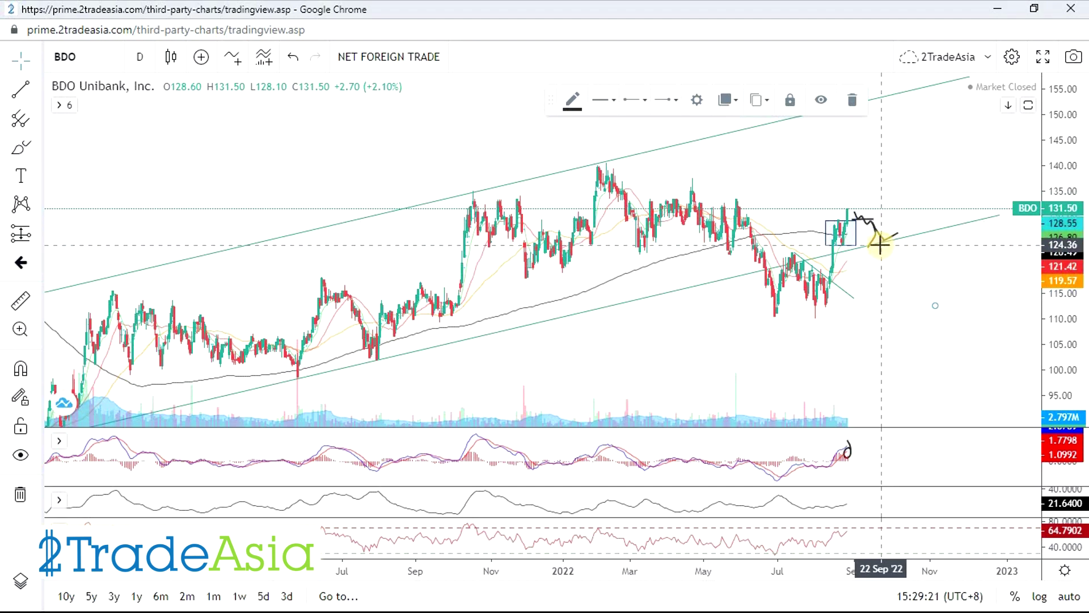
# Step: Switch to the entry and exit computation spreadsheet and review BDO's profitability, earnings growth and 2022 income growth
pyautogui.hotkey('alt', 'Tab')
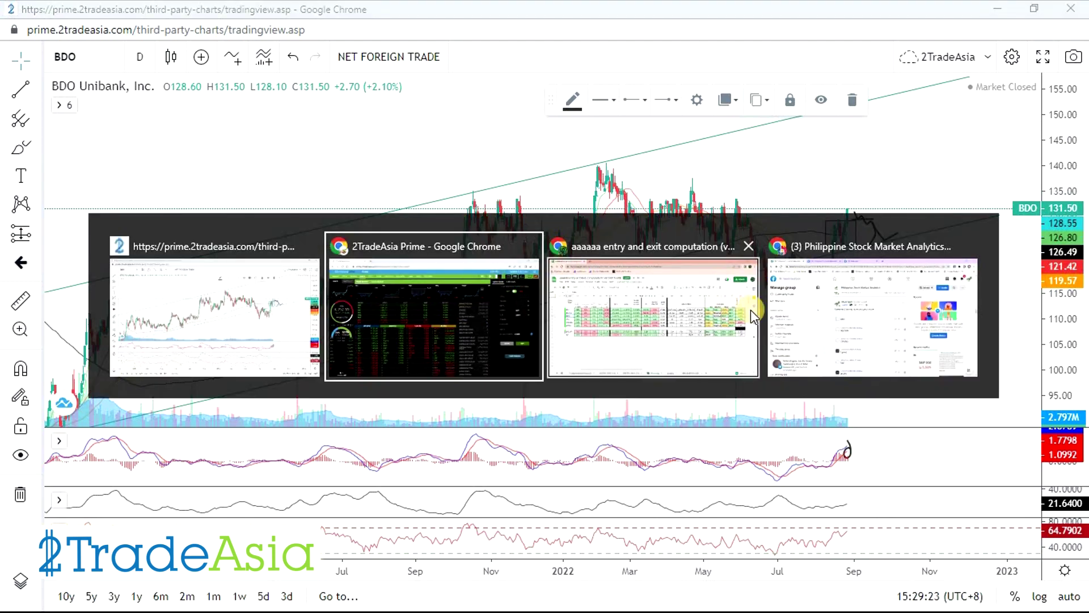
pyautogui.click(682, 349)
pyautogui.click(156, 287)
pyautogui.click(344, 300)
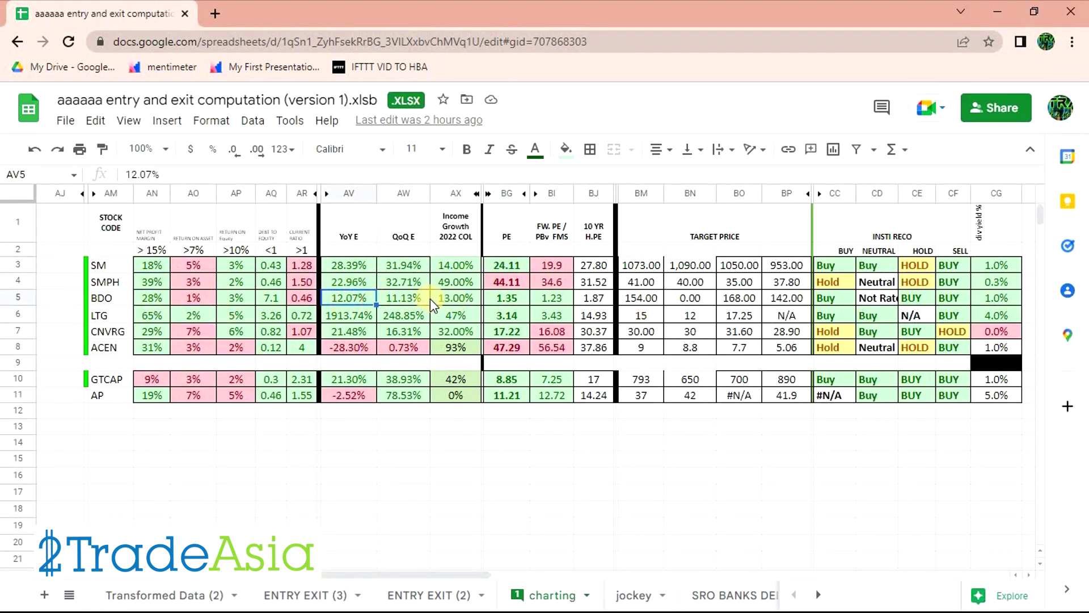
pyautogui.click(453, 301)
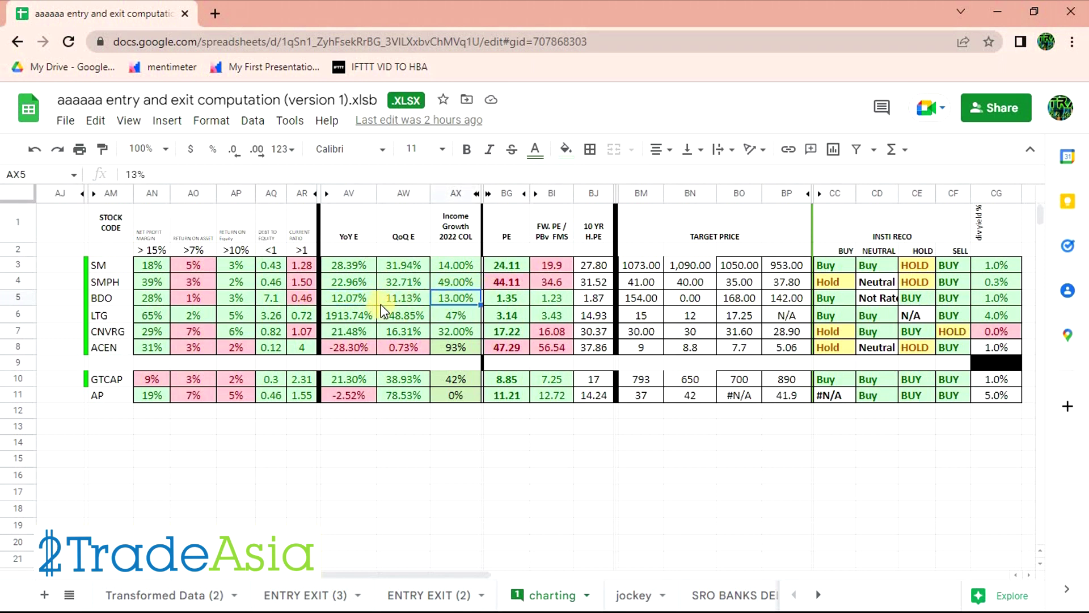
# Step: Compare BDO's current and forward valuation ratios with its 10-year historical ratio
pyautogui.click(515, 299)
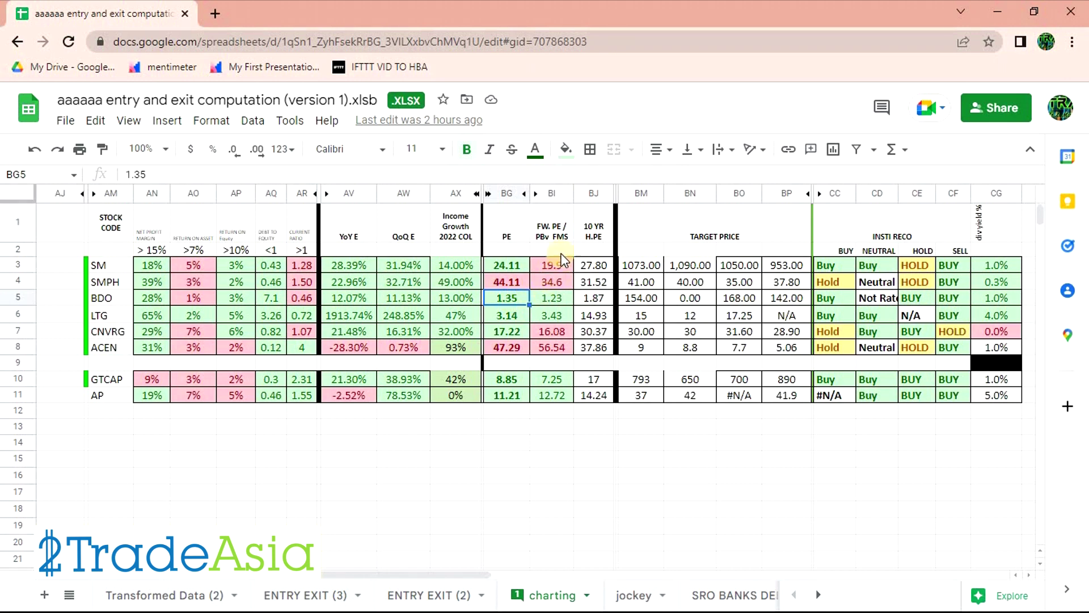
pyautogui.click(595, 296)
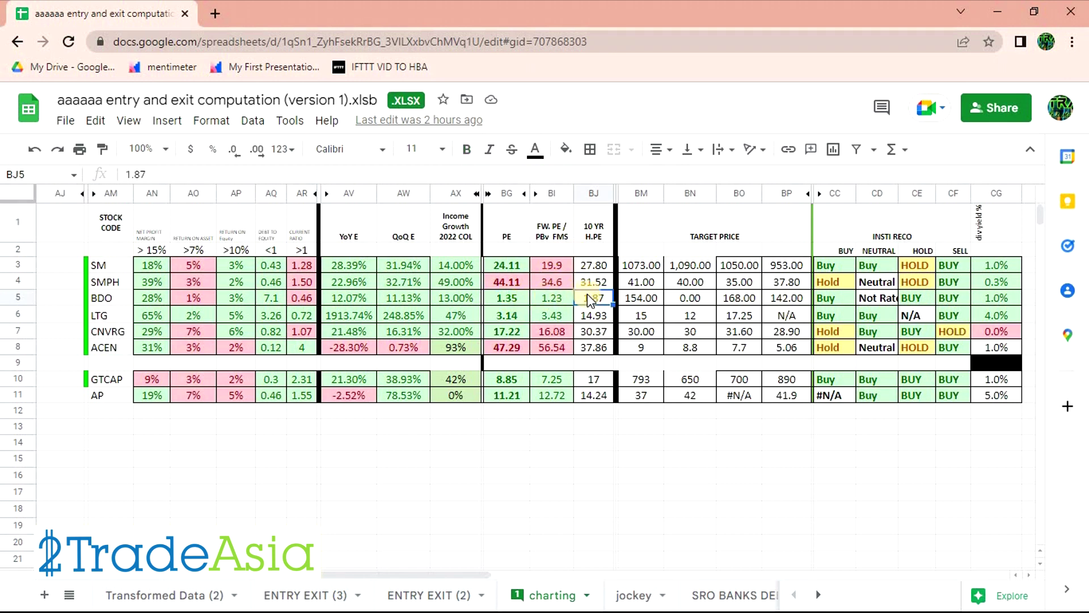
pyautogui.click(512, 299)
pyautogui.keyDown('shift'); pyautogui.click(597, 295); pyautogui.keyUp('shift')
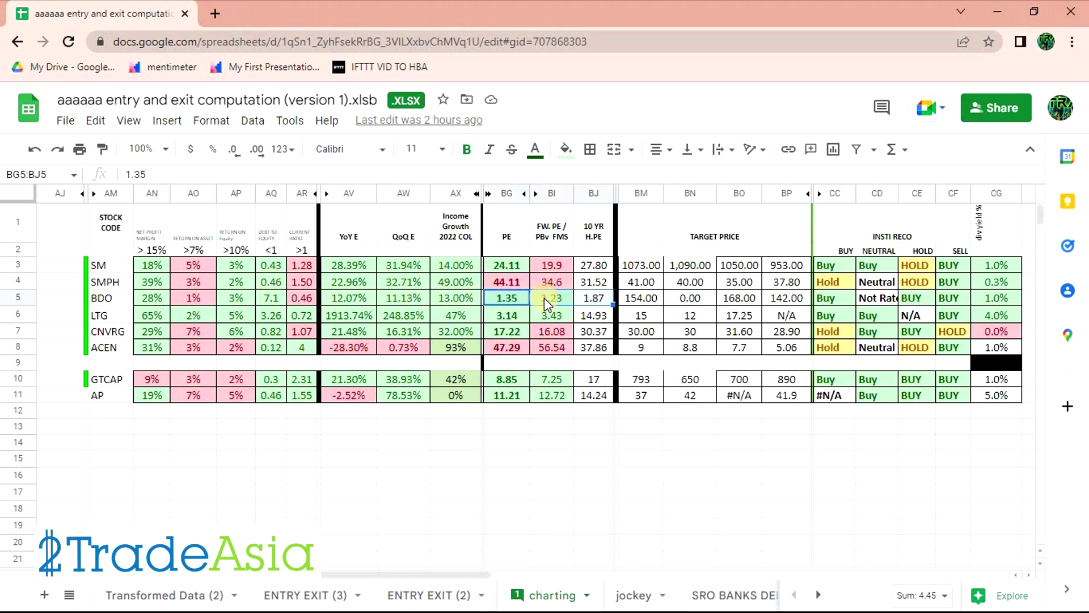
pyautogui.click(590, 301)
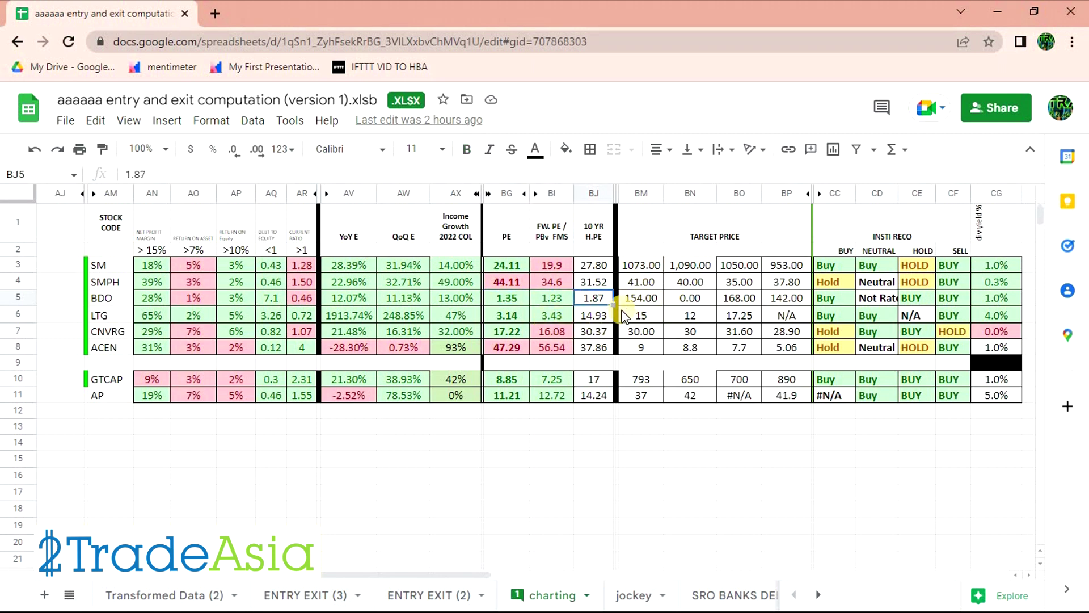
# Step: Review BDO's target prices and institutional recommendations, ending on its first target price
pyautogui.click(640, 299)
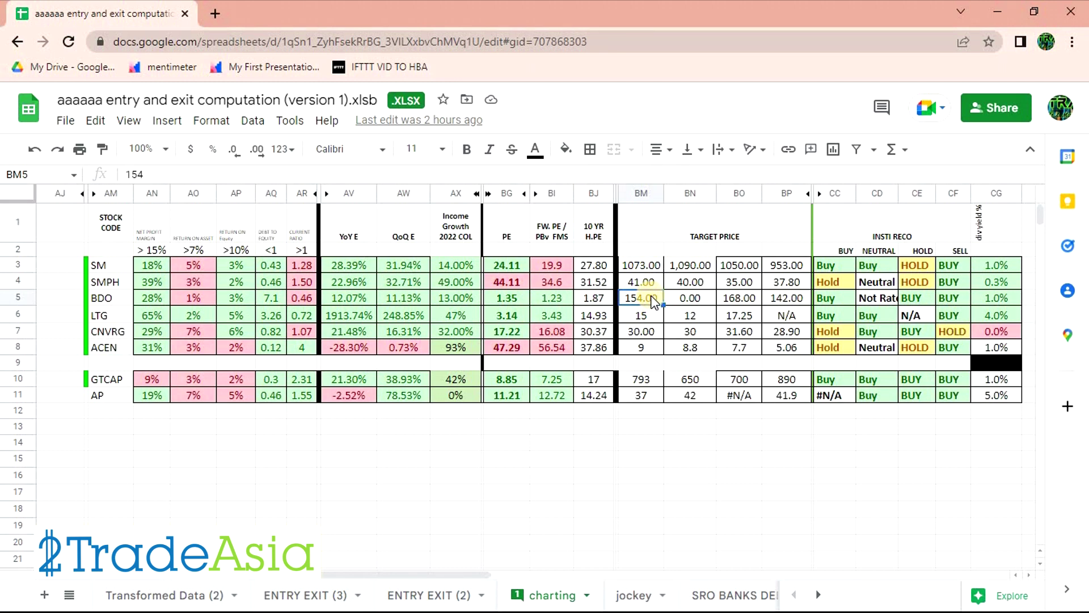
pyautogui.moveTo(964, 300); pyautogui.dragTo(938, 313)
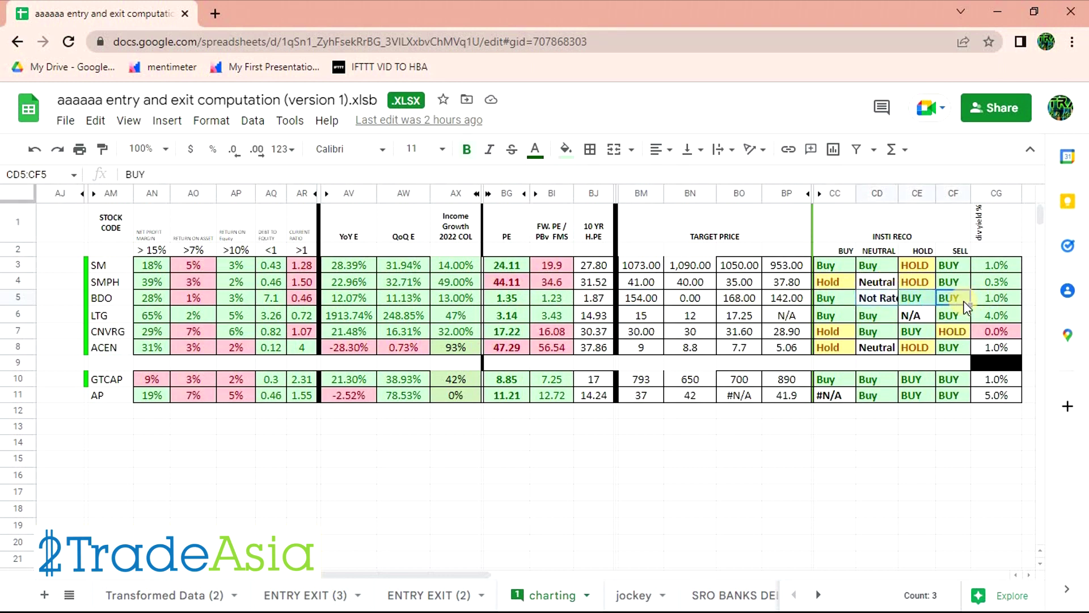
pyautogui.click(650, 302)
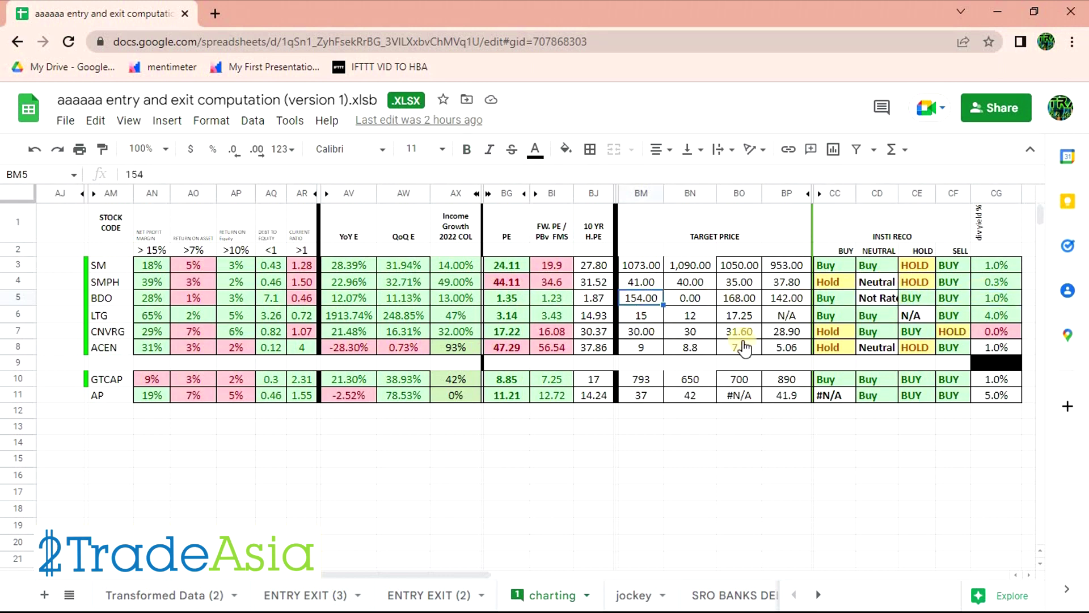
# Step: Return to the BDO chart and brush a zigzag rise from the latest candle to the channel's upper line, about 155 in early November 2022
pyautogui.hotkey('alt', 'Tab')
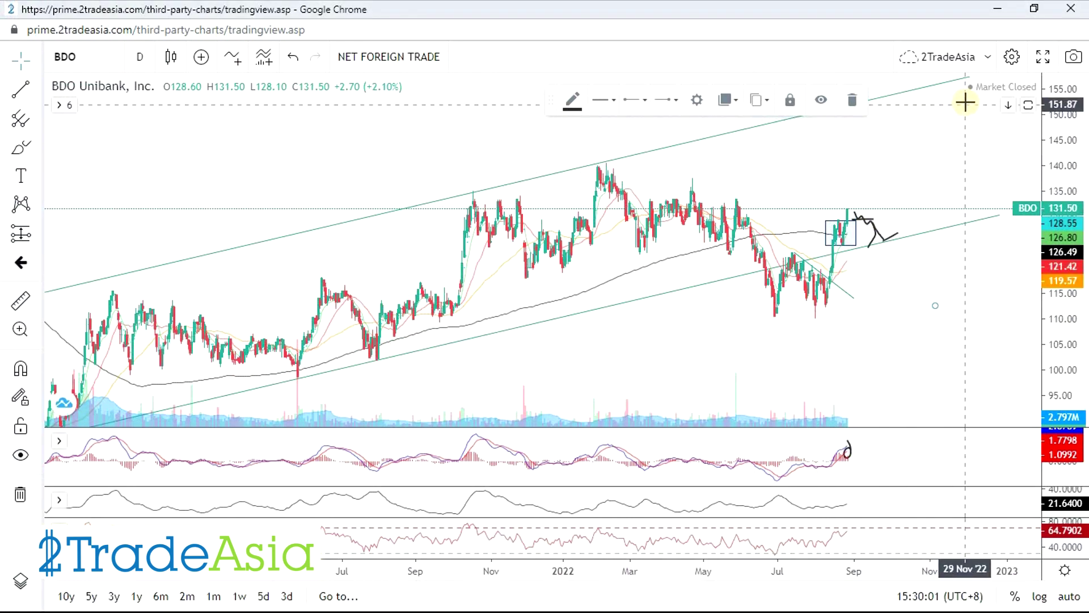
pyautogui.click(1030, 121)
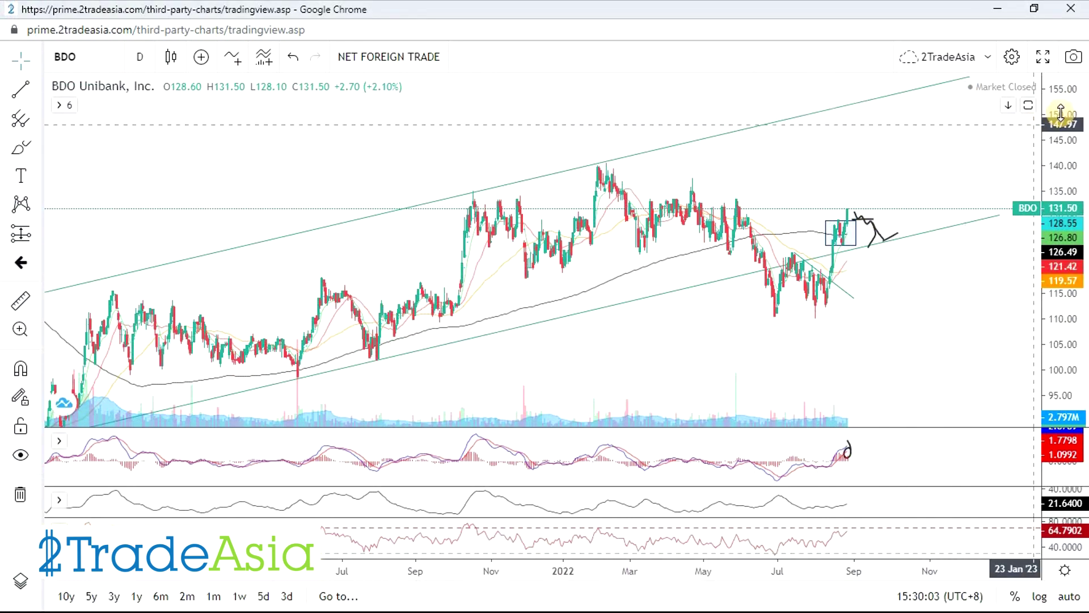
pyautogui.scroll(-3, 883, 294)
pyautogui.moveTo(943, 318); pyautogui.dragTo(743, 363)
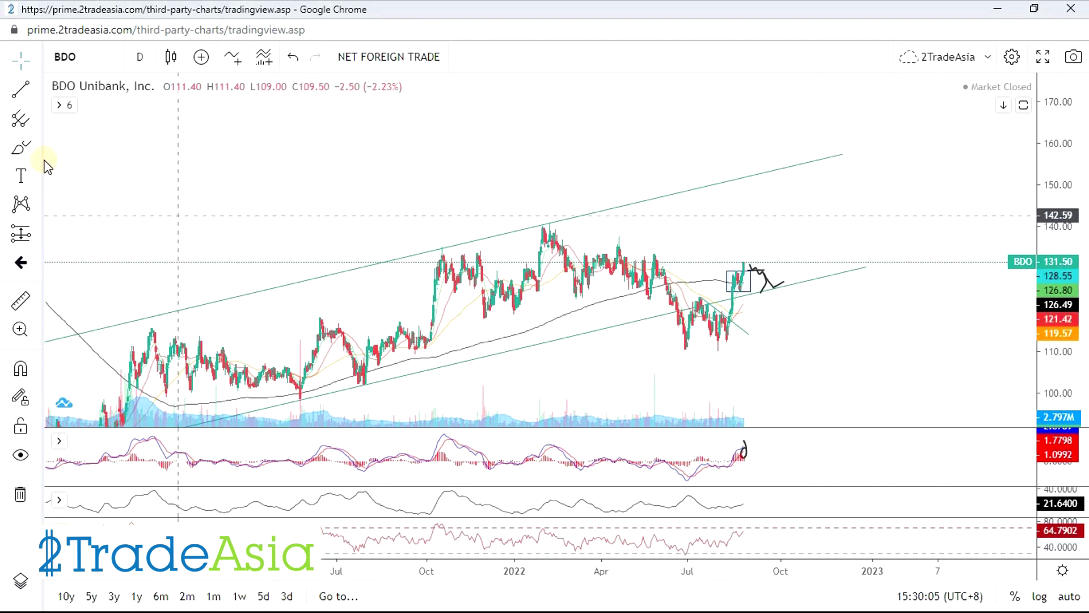
pyautogui.click(24, 145)
pyautogui.moveTo(747, 270); pyautogui.dragTo(816, 164)
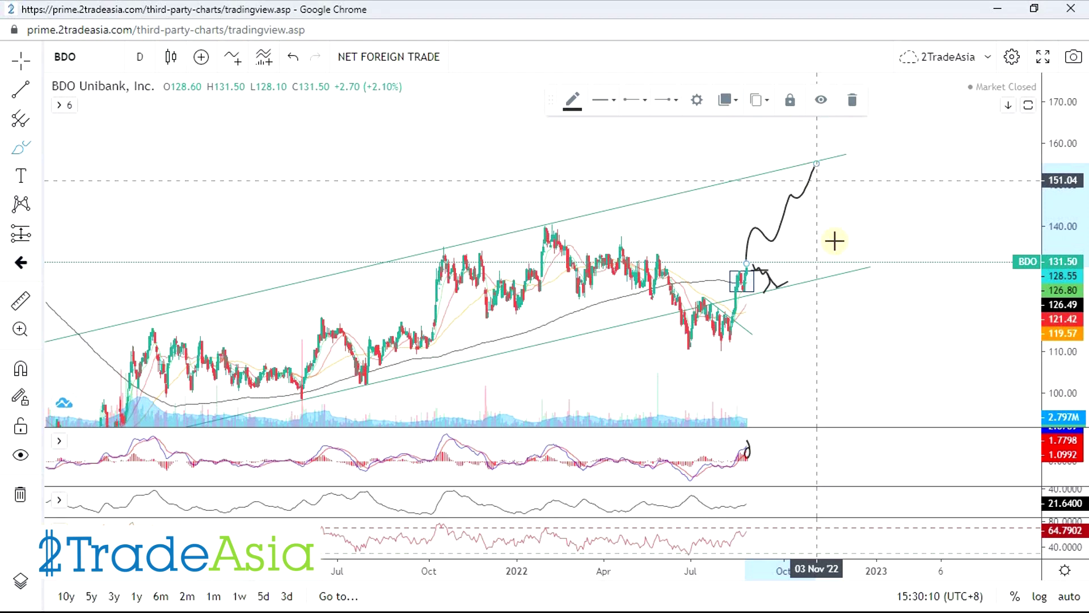
pyautogui.click(877, 310)
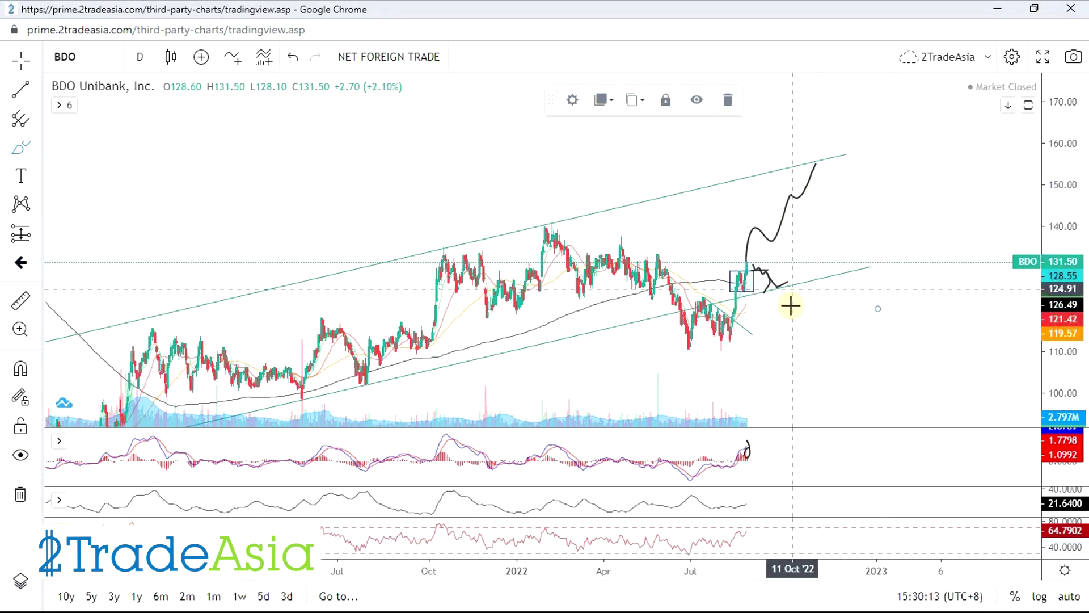
pyautogui.scroll(-1, 723, 303)
pyautogui.scroll(2, 723, 302)
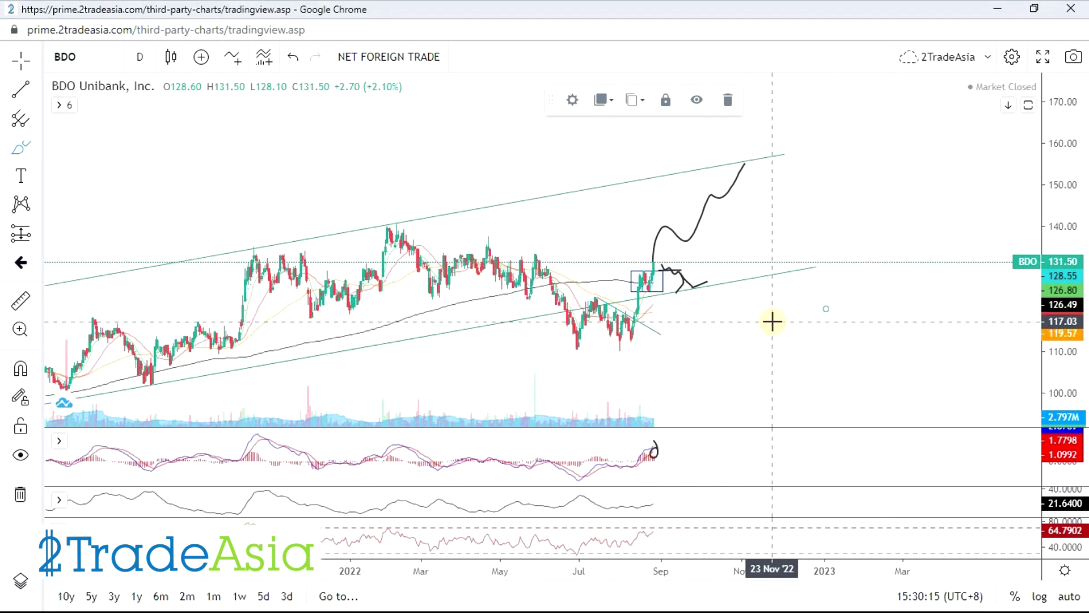
pyautogui.scroll(-1, 734, 327)
# Step: Switch to the entry and exit computation spreadsheet and select LTG's stock code
pyautogui.hotkey('alt', 'Tab')
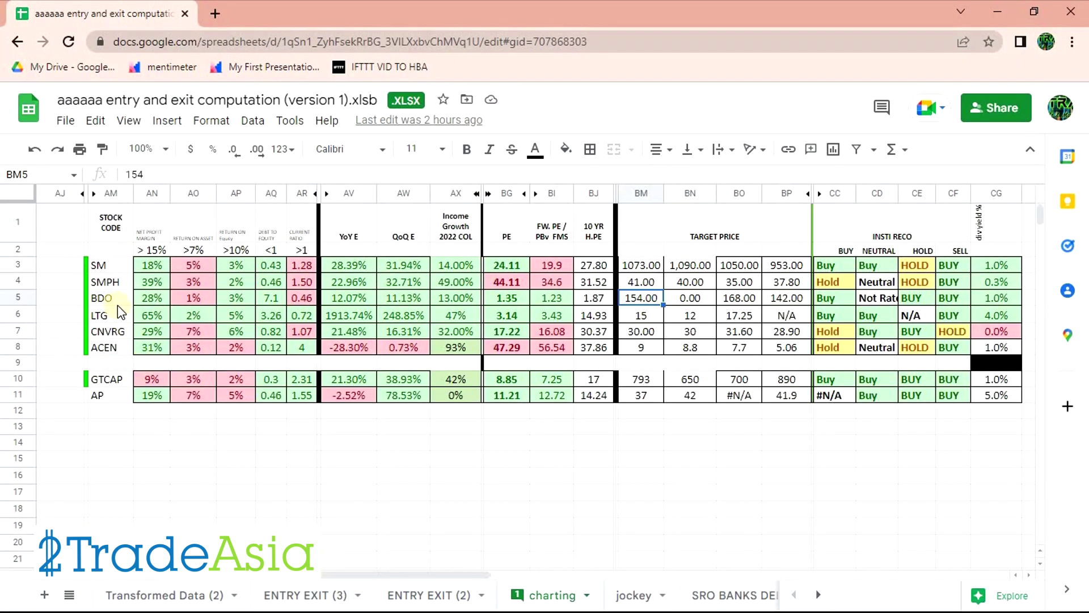
pyautogui.click(111, 316)
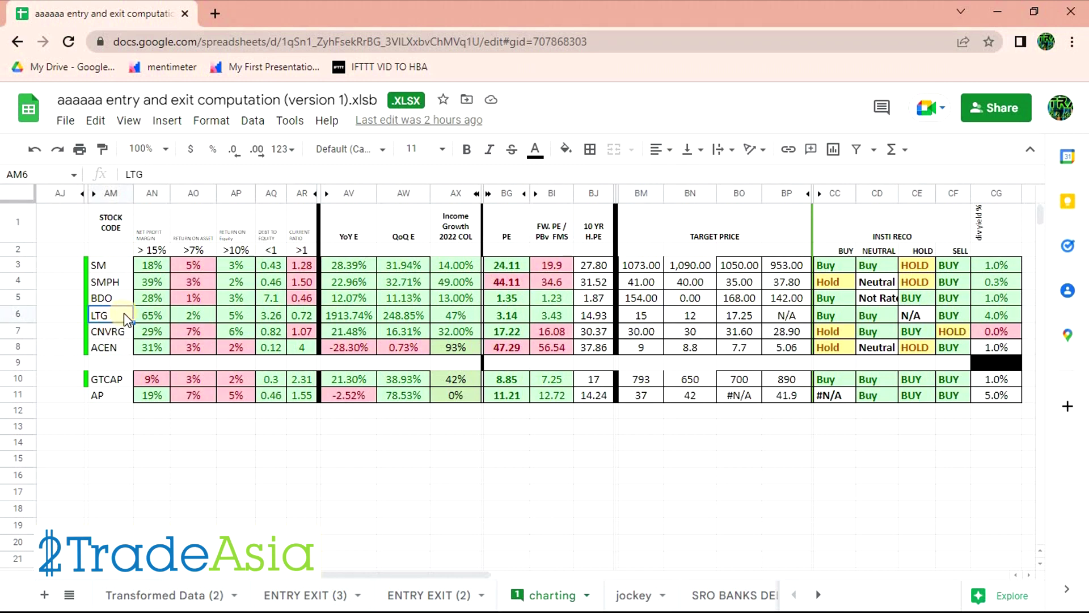
# Step: Switch to Facebook, look in on the Philippine Stock Market Analytics group and bring up the Advanced Technical Trading Course post
pyautogui.hotkey('alt', 'Tab')
pyautogui.hotkey('alt', 'Tab')
pyautogui.hotkey('alt', 'Tab')
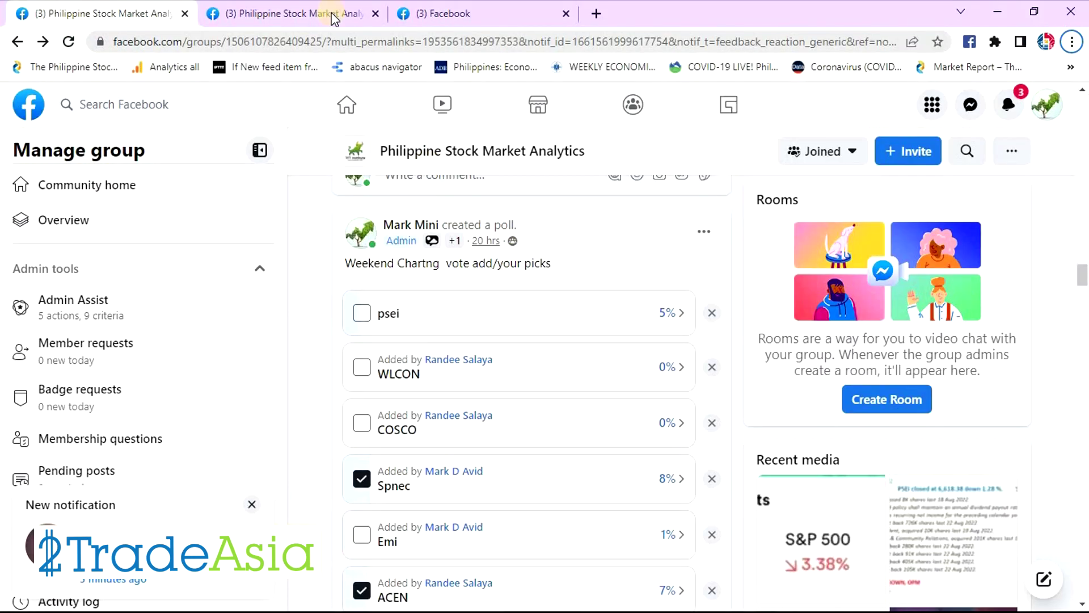
pyautogui.click(333, 19)
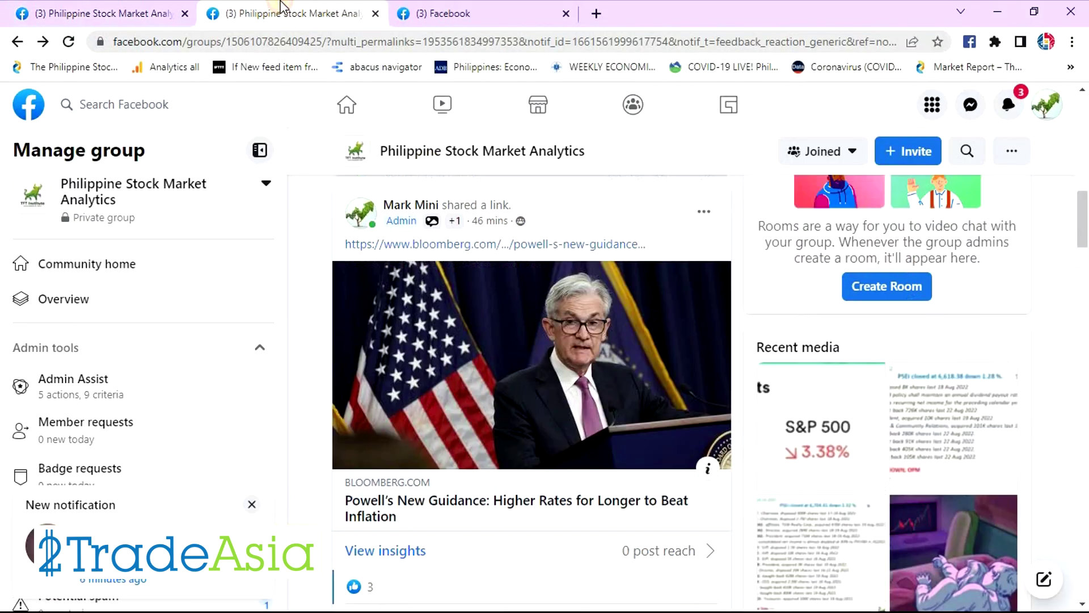
pyautogui.click(443, 14)
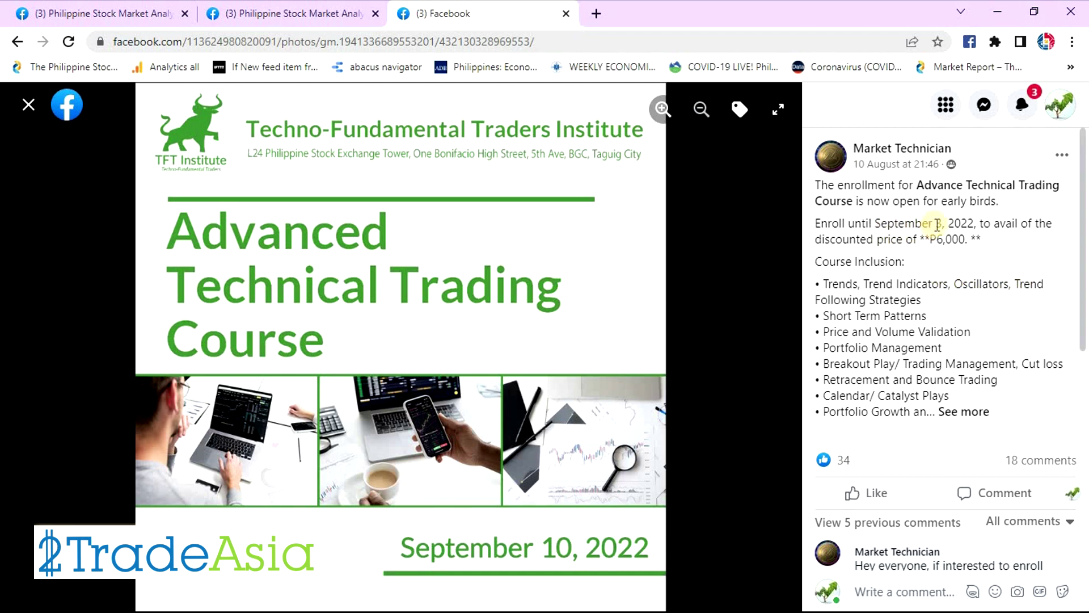
# Step: Read the full course post, highlighting its enrolment deadline, regular fee and discounted price
pyautogui.moveTo(855, 221); pyautogui.dragTo(955, 224)
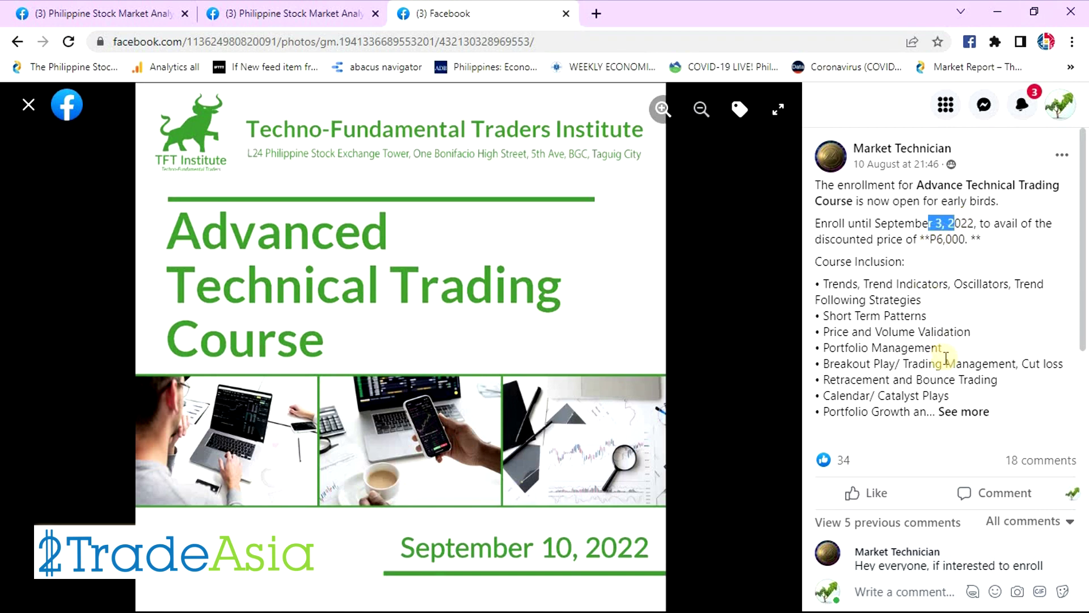
pyautogui.click(963, 413)
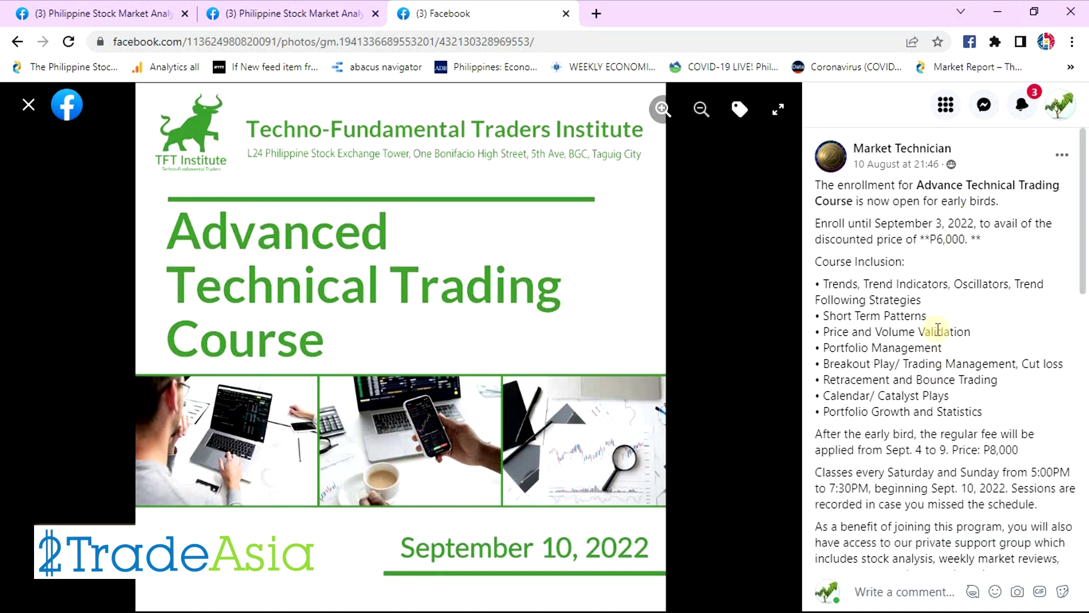
pyautogui.scroll(-3, 989, 293)
pyautogui.moveTo(1014, 289); pyautogui.dragTo(983, 290)
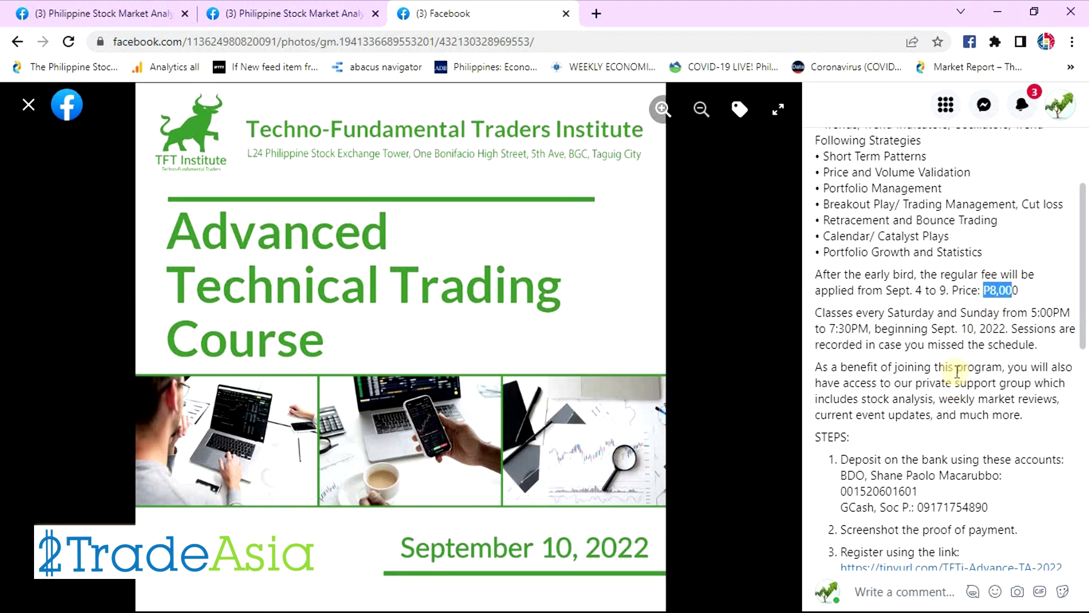
pyautogui.scroll(3, 958, 371)
pyautogui.moveTo(969, 239); pyautogui.dragTo(929, 239)
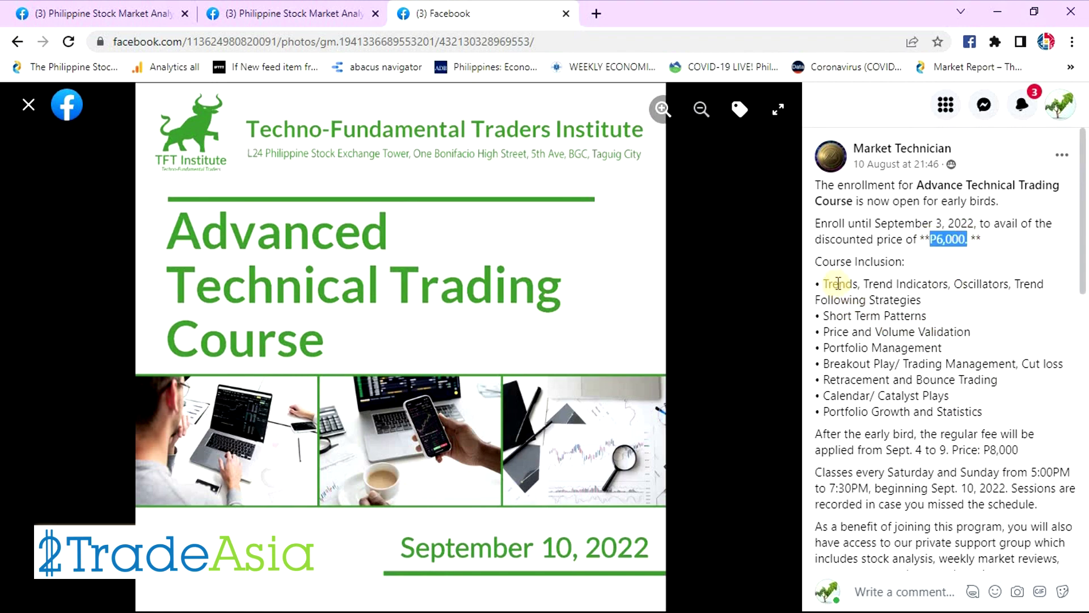
# Step: Highlight the course inclusions, from trends and short-term patterns through portfolio growth
pyautogui.moveTo(838, 283); pyautogui.dragTo(951, 284)
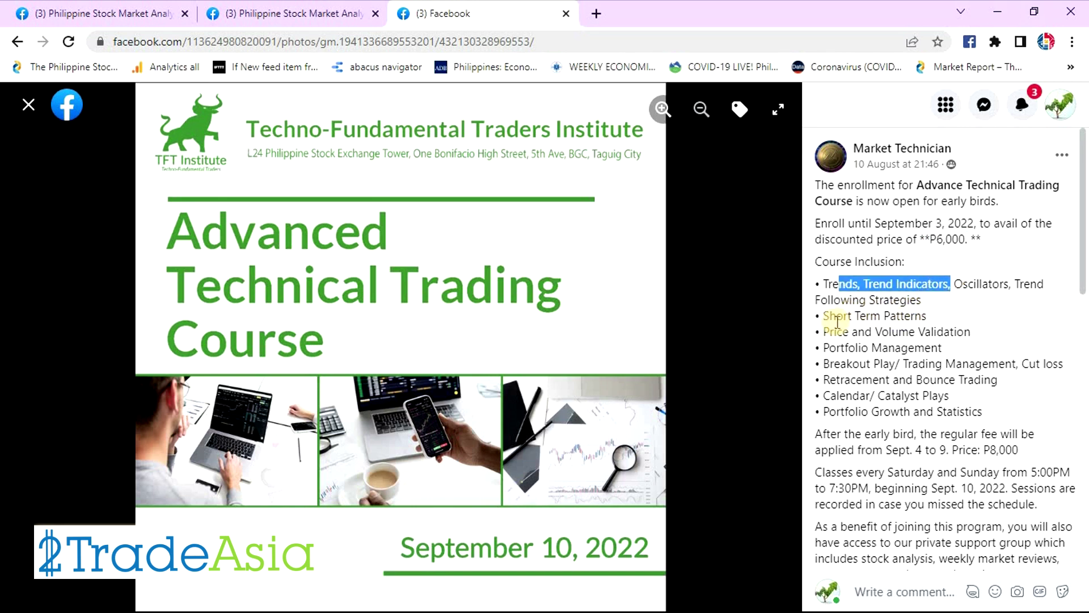
pyautogui.moveTo(838, 315); pyautogui.dragTo(907, 329)
pyautogui.moveTo(837, 332); pyautogui.dragTo(914, 415)
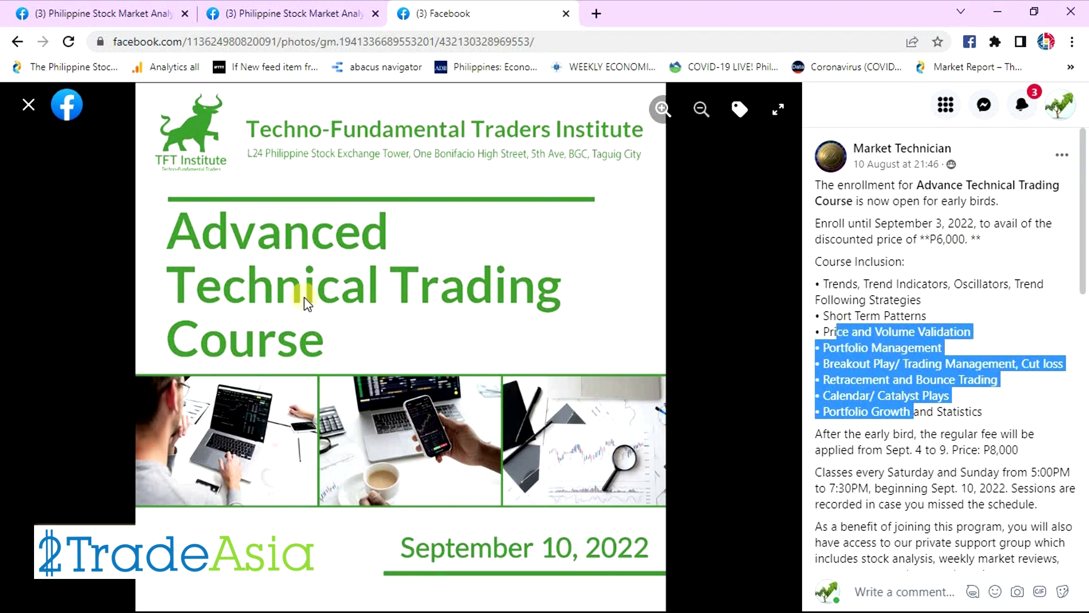
# Step: Leave Facebook and return to the 2TradeAsia charts with LTG's daily chart loaded
pyautogui.hotkey('alt', 'Tab')
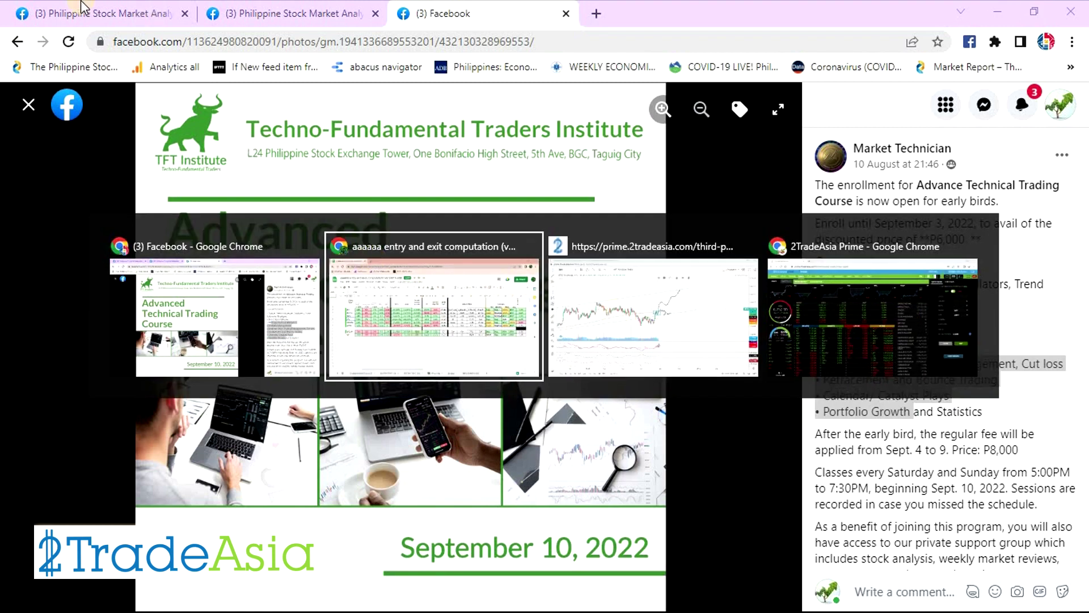
pyautogui.press('Escape')
pyautogui.click(245, 9)
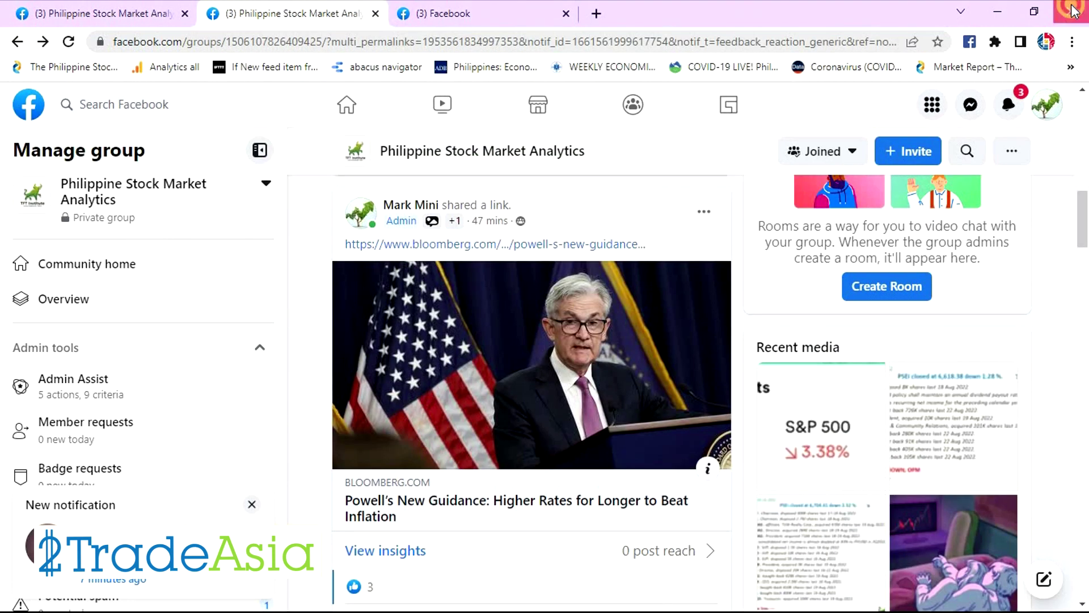
pyautogui.click(1081, 23)
# Step: Draw a rectangle around LTG's recent candles, from about 9.58 down to 9.16, between 4 August and 8 September 2022
pyautogui.moveTo(1052, 308); pyautogui.dragTo(853, 316)
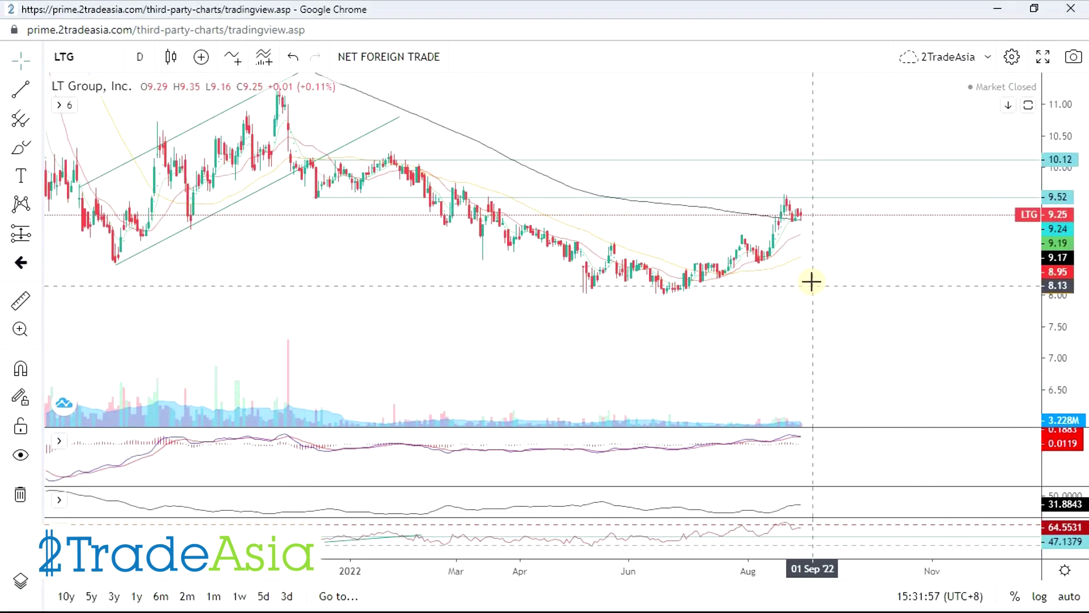
pyautogui.hscroll(3, 800, 267)
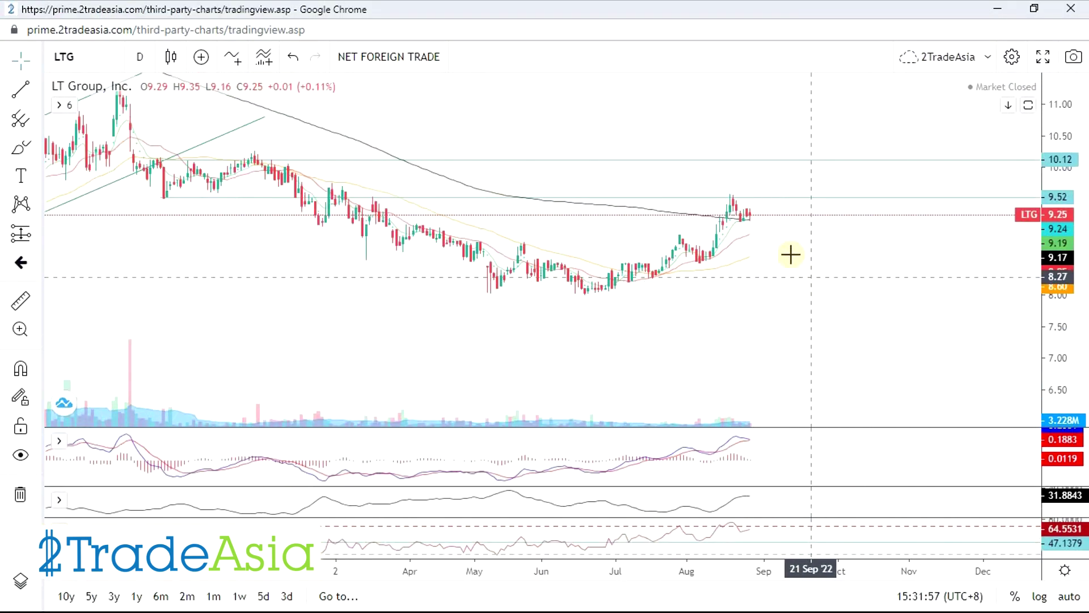
pyautogui.click(50, 158)
pyautogui.click(66, 178)
pyautogui.click(683, 198)
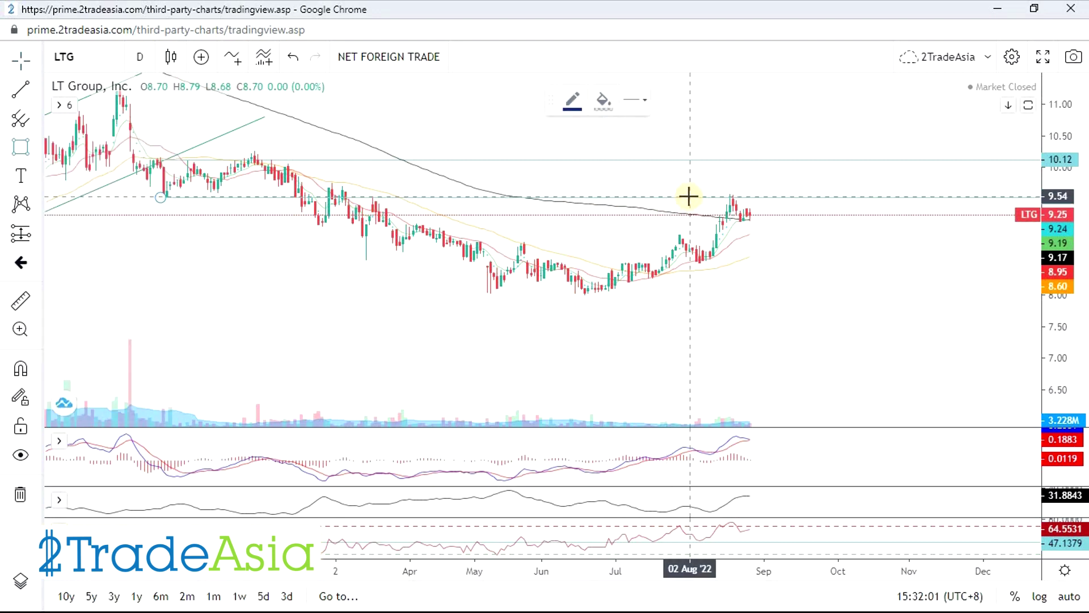
pyautogui.click(696, 194)
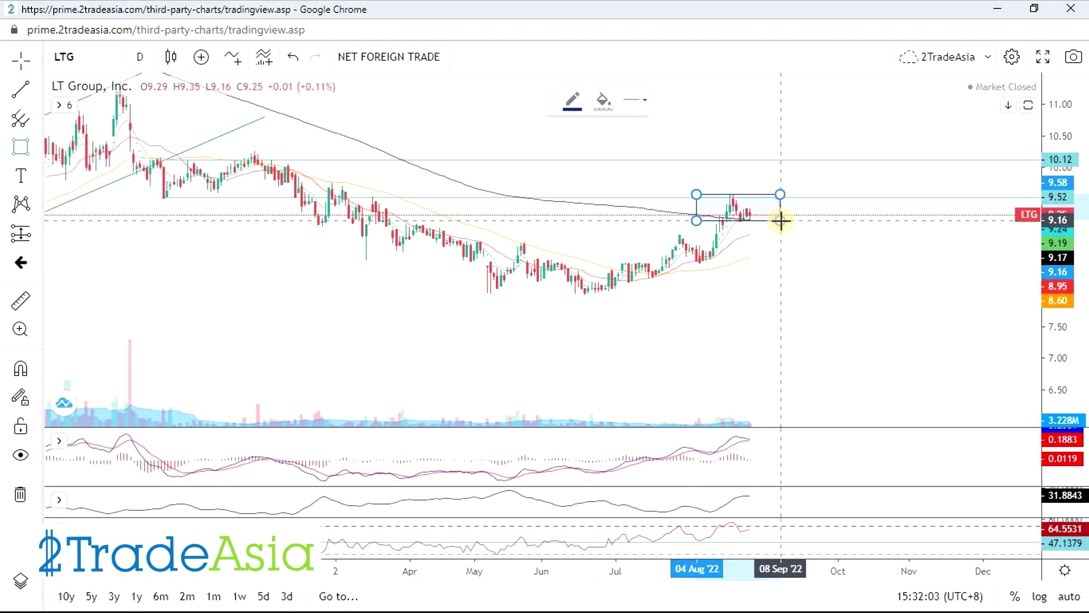
pyautogui.click(781, 221)
pyautogui.click(827, 326)
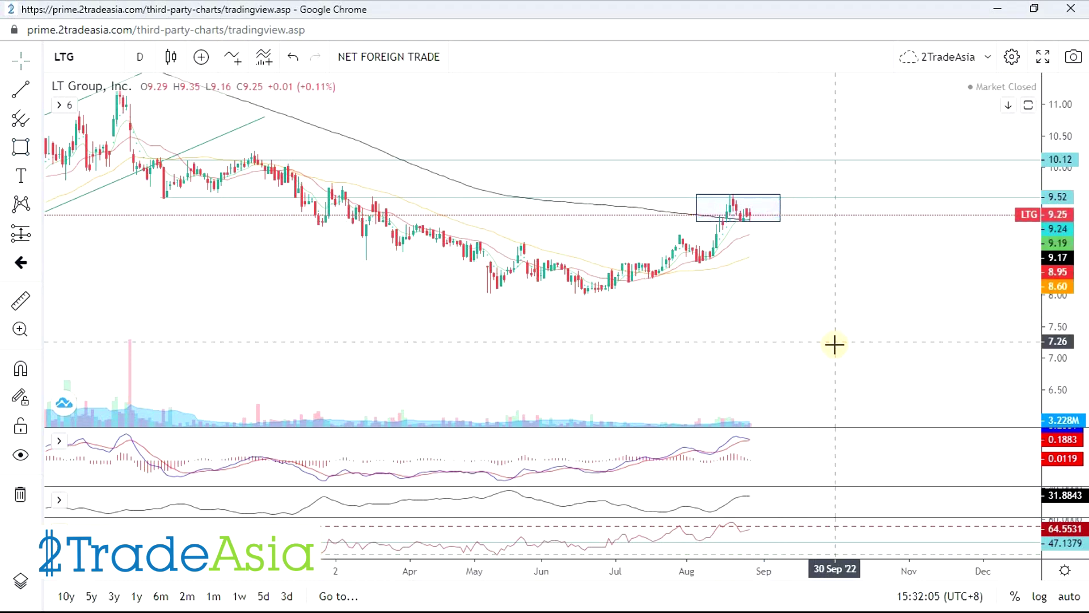
# Step: Examine LTG's boxed price range against its moving averages, volume and lower indicators
pyautogui.scroll(-2, 834, 342)
pyautogui.scroll(3, 862, 333)
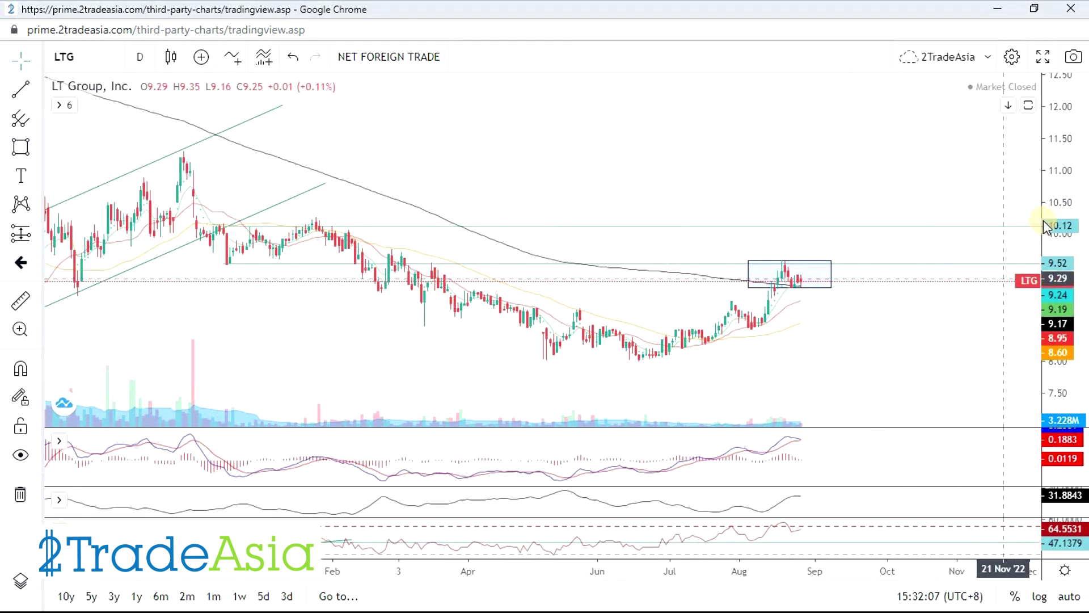
pyautogui.scroll(3, 799, 367)
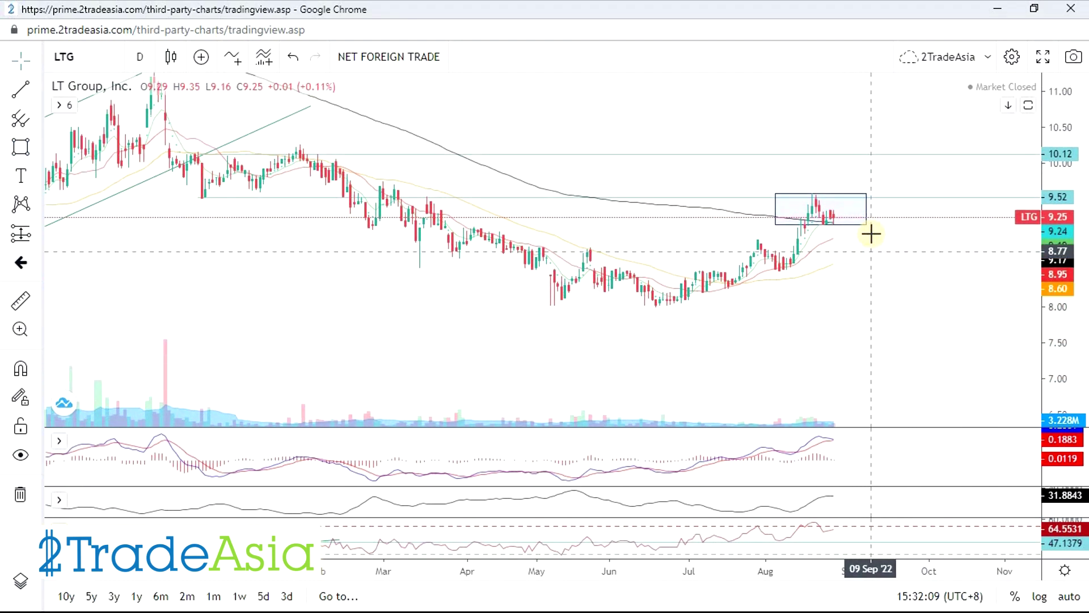
pyautogui.scroll(2, 1031, 302)
pyautogui.scroll(-1, 895, 323)
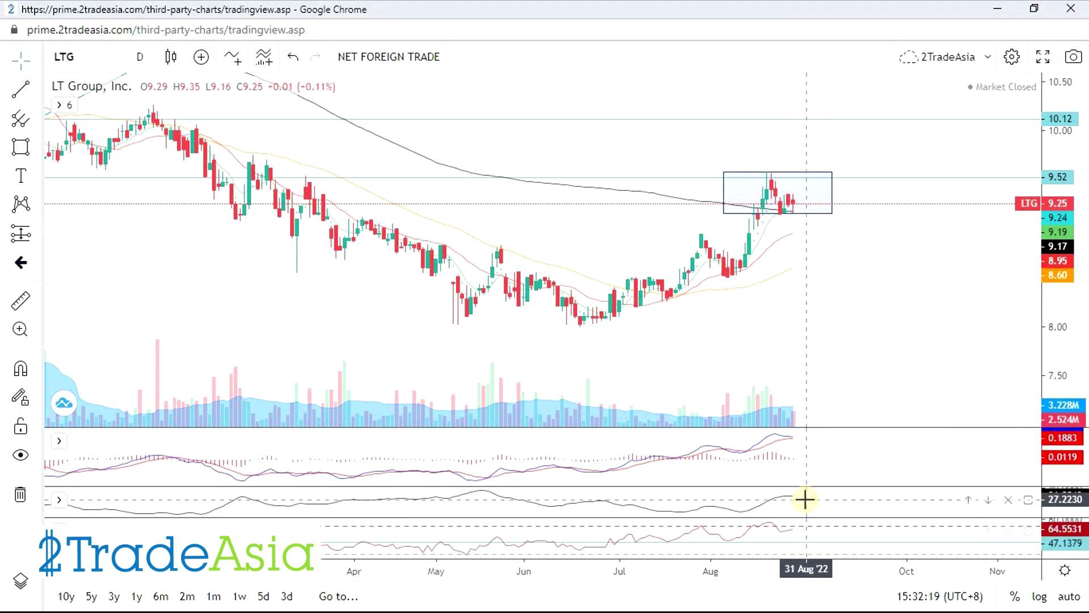
pyautogui.scroll(-3, 889, 396)
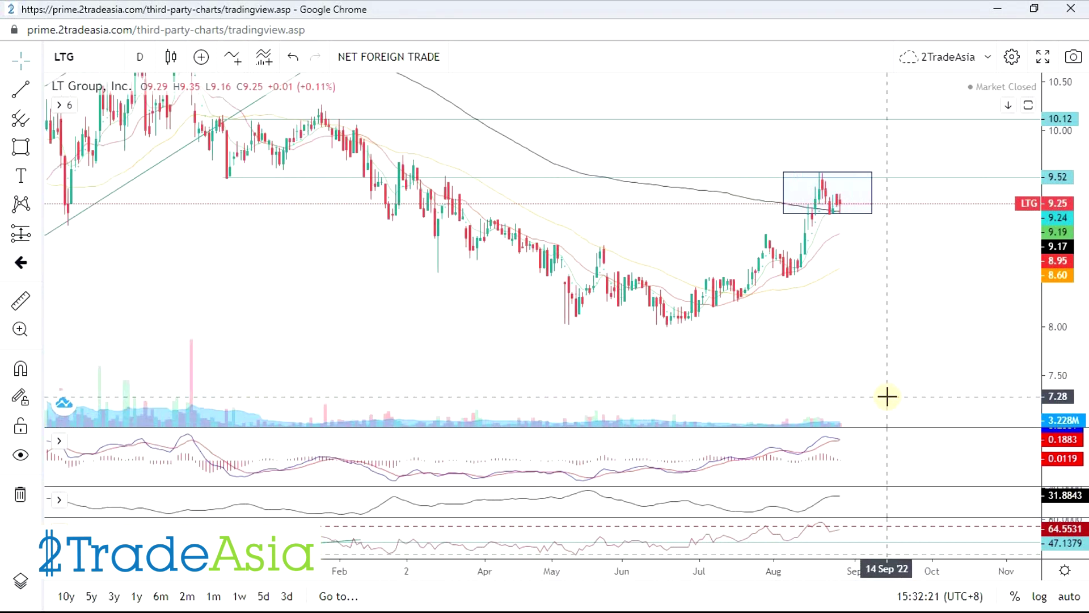
pyautogui.scroll(2, 426, 297)
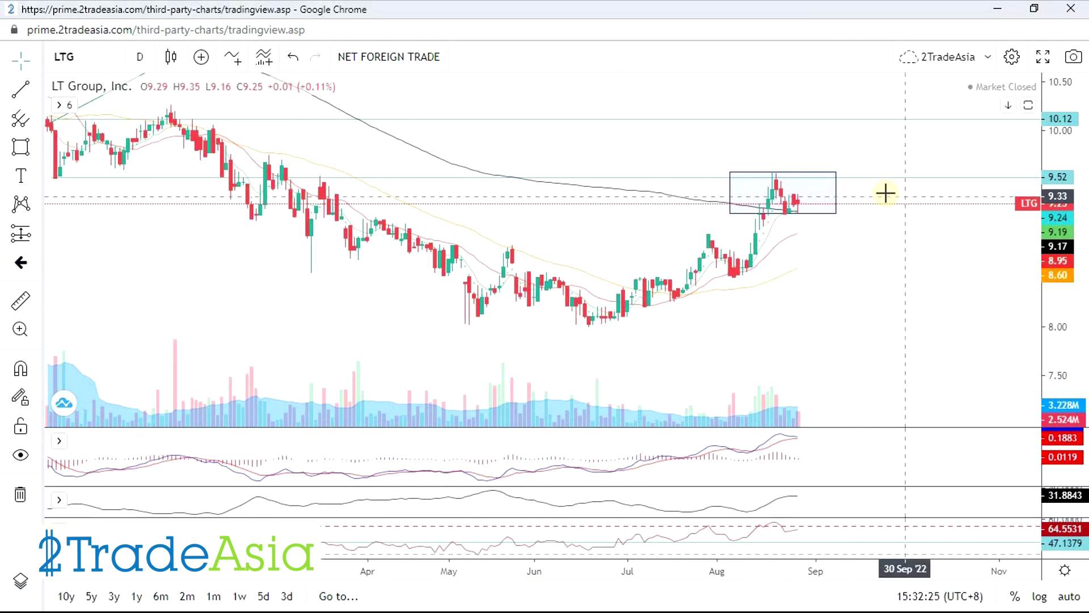
# Step: Add horizontal rays on the LTG chart at about 8.94 from the late-July peak and about 8.50 from early July
pyautogui.click(20, 301)
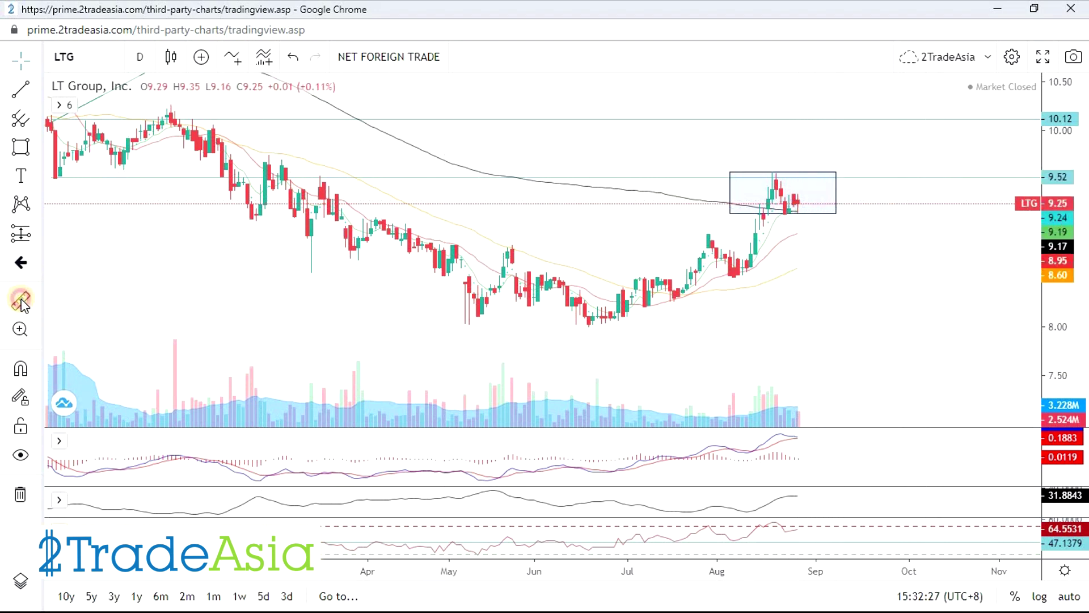
pyautogui.click(35, 92)
pyautogui.click(61, 218)
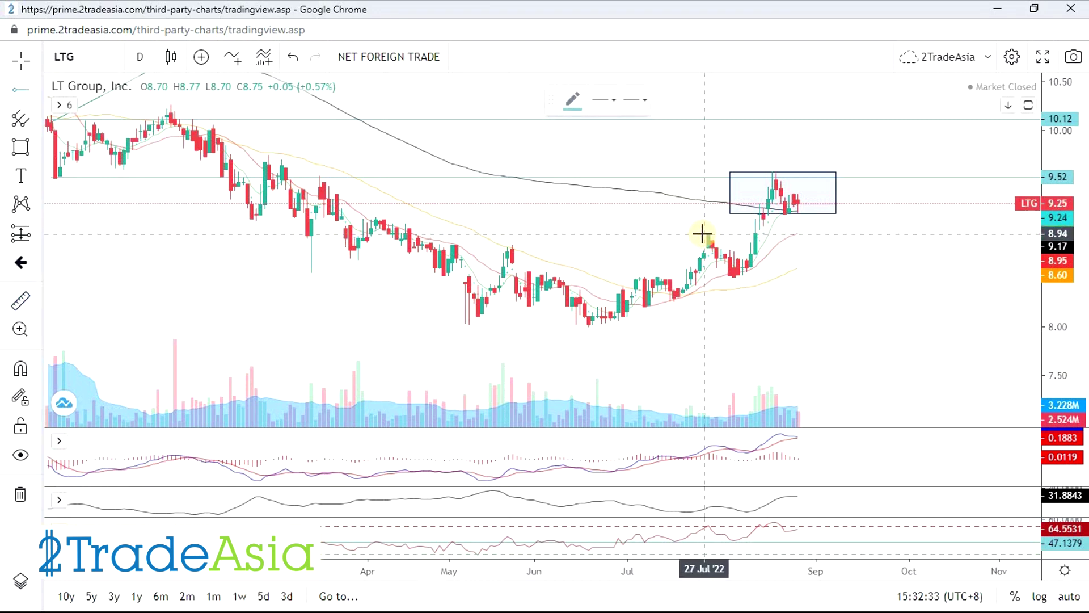
pyautogui.click(703, 234)
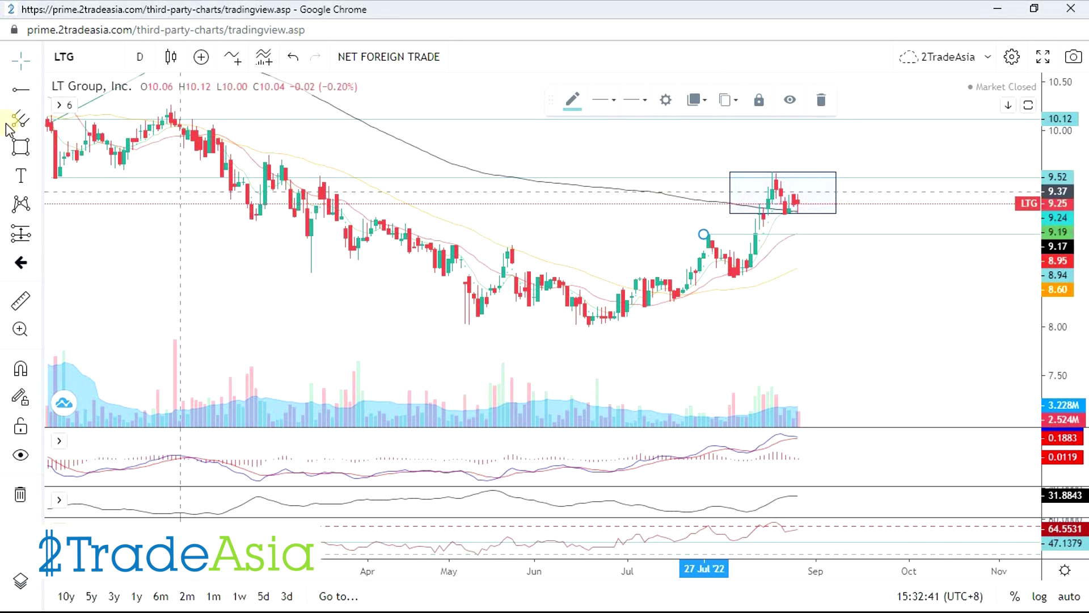
pyautogui.click(635, 277)
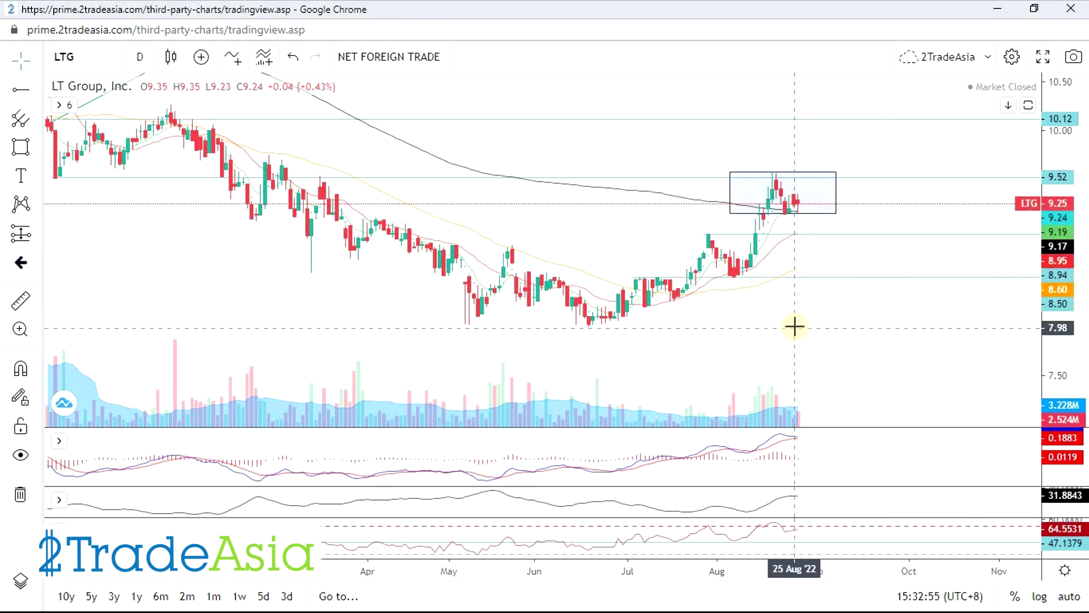
# Step: Switch to the entry and exit computation spreadsheet and select LTG's entire row to review its fundamentals
pyautogui.scroll(-1, 777, 309)
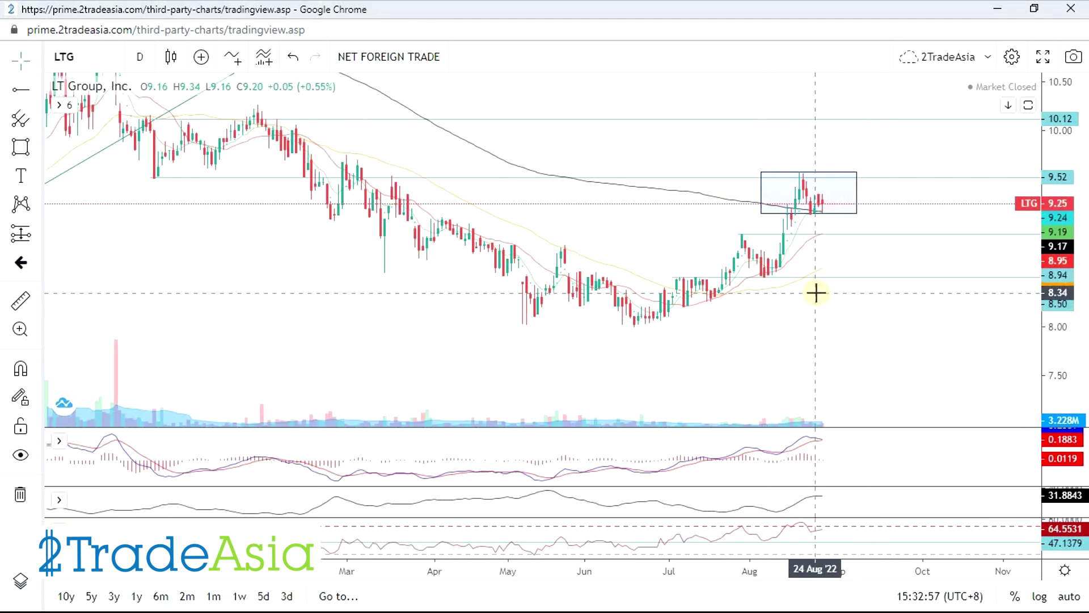
pyautogui.hotkey('alt', 'Tab')
pyautogui.click(570, 308)
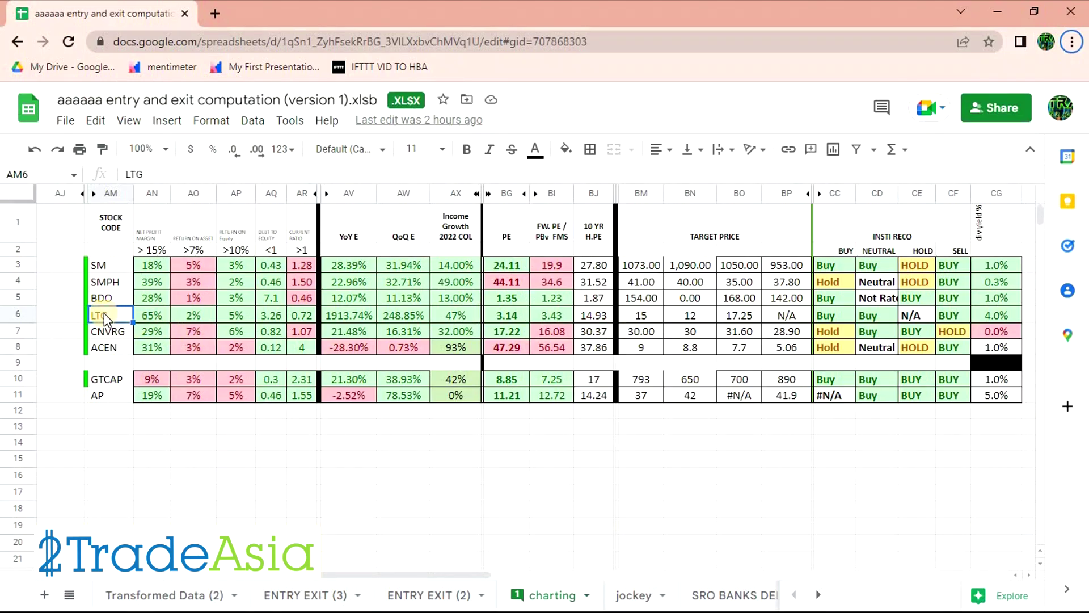
pyautogui.click(29, 309)
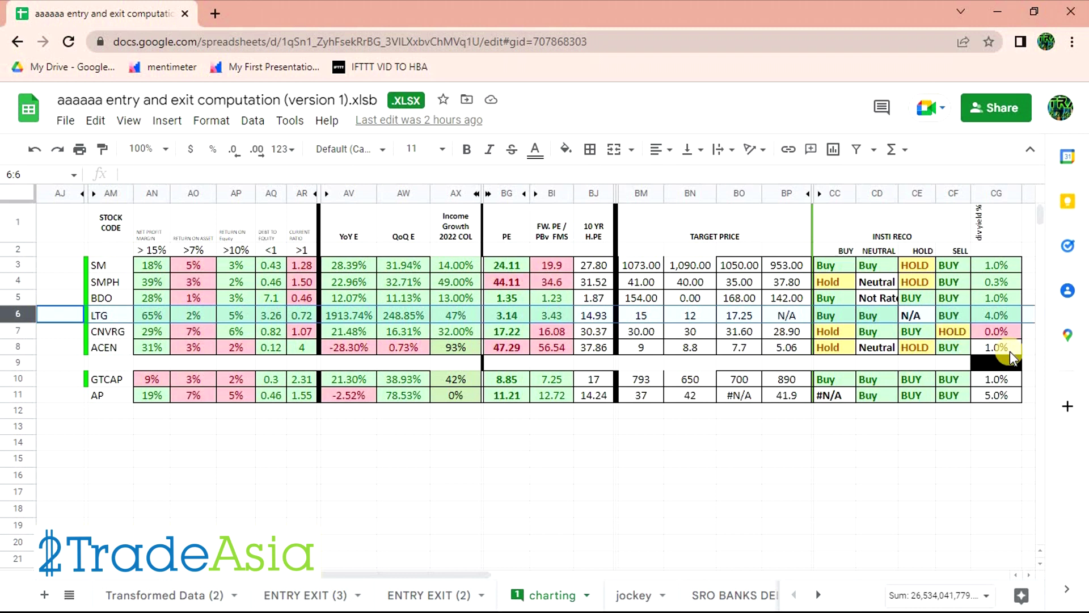
# Step: Set LTG's dividend yield to 10%
pyautogui.click(999, 315)
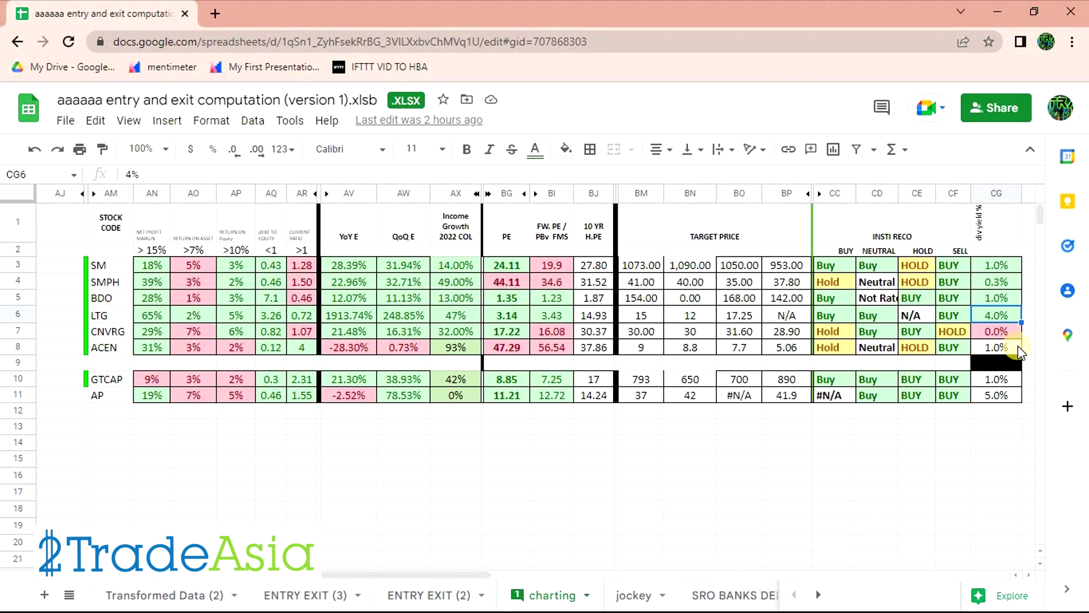
pyautogui.write('1')
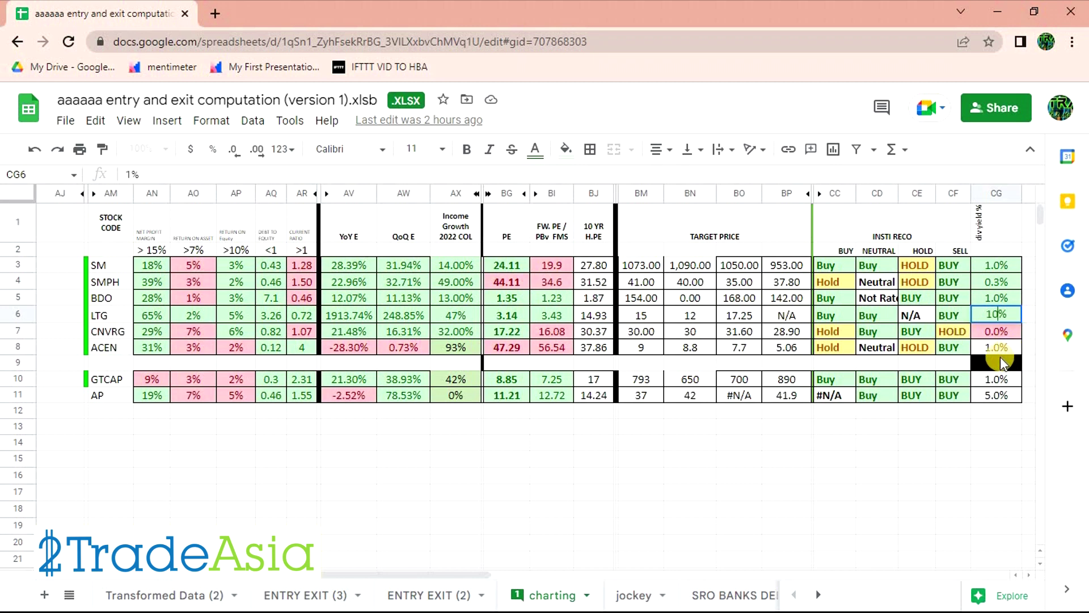
pyautogui.write('0')
pyautogui.press('Return')
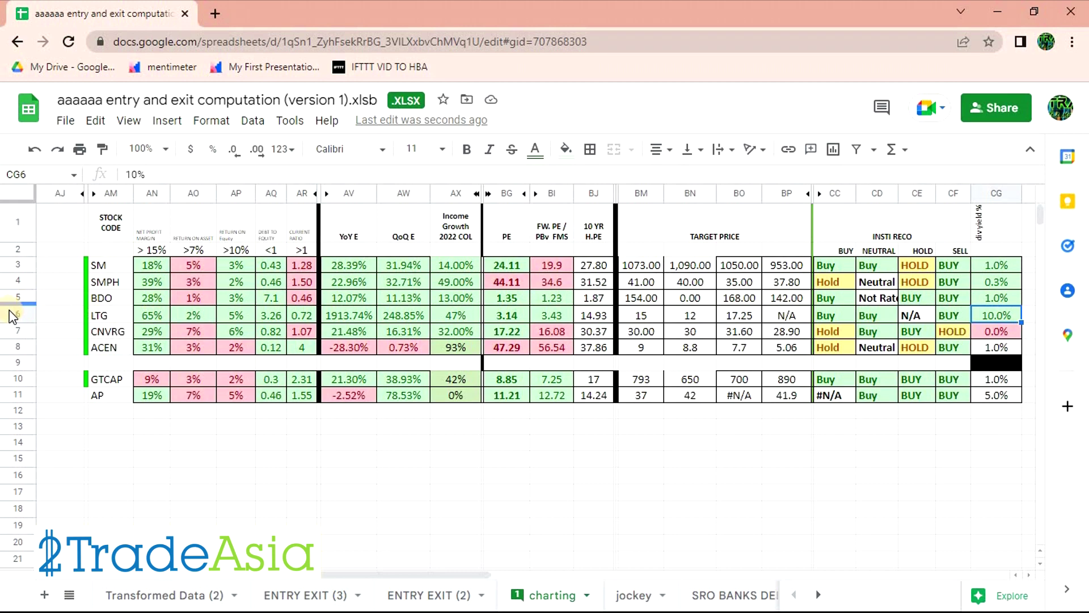
# Step: Check the LTG chart again and return to LTG's row in the spreadsheet
pyautogui.hotkey('alt', 'Tab')
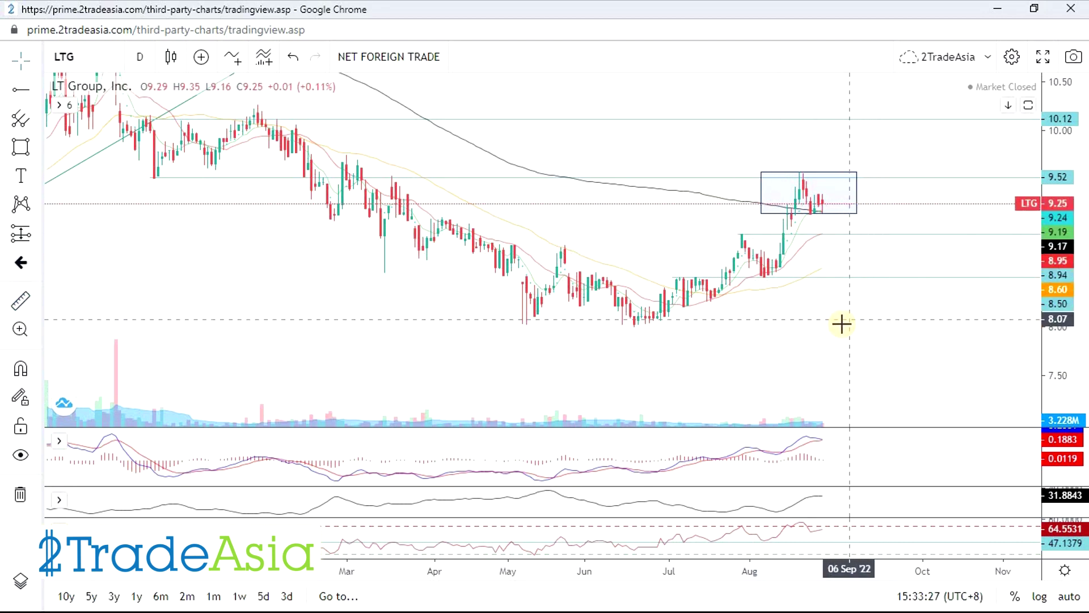
pyautogui.hotkey('alt', 'Tab')
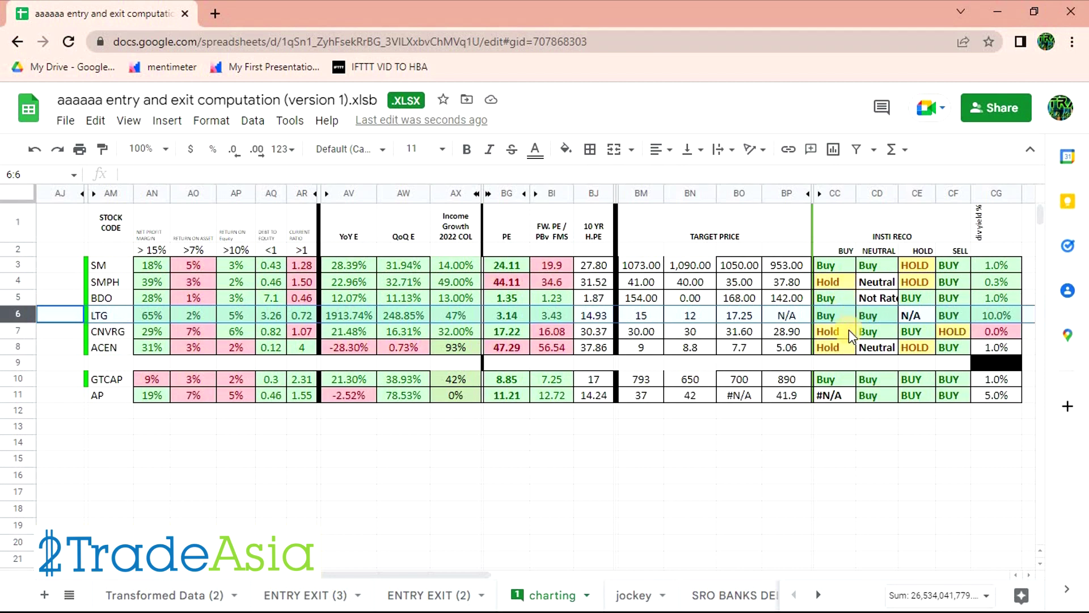
# Step: Check the LTG chart's consolidation box and the support ray just below it, and return to the spreadsheet
pyautogui.hotkey('alt', 'Tab')
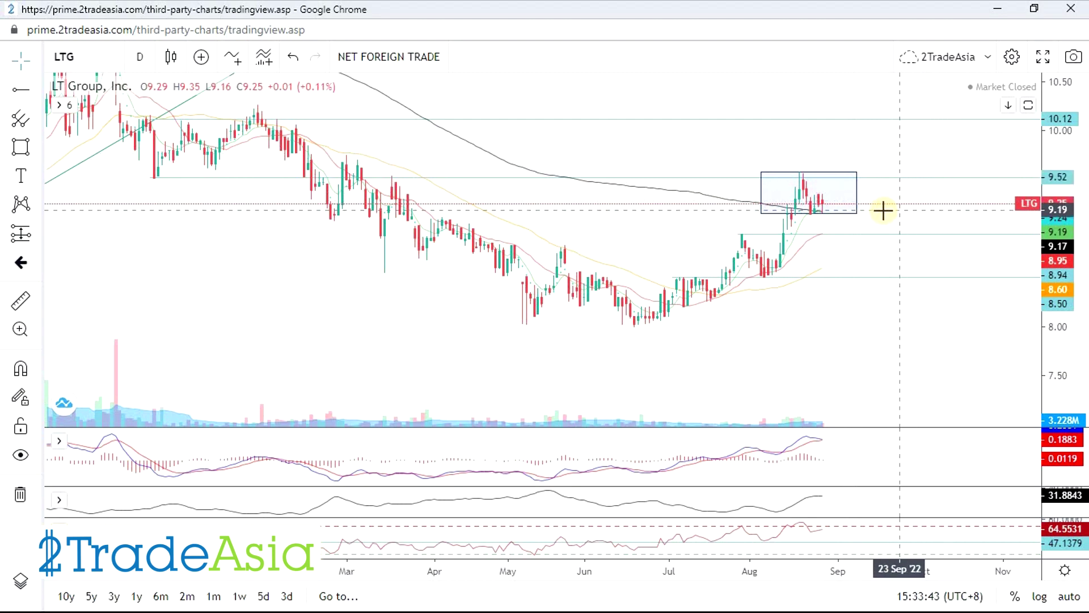
pyautogui.click(838, 220)
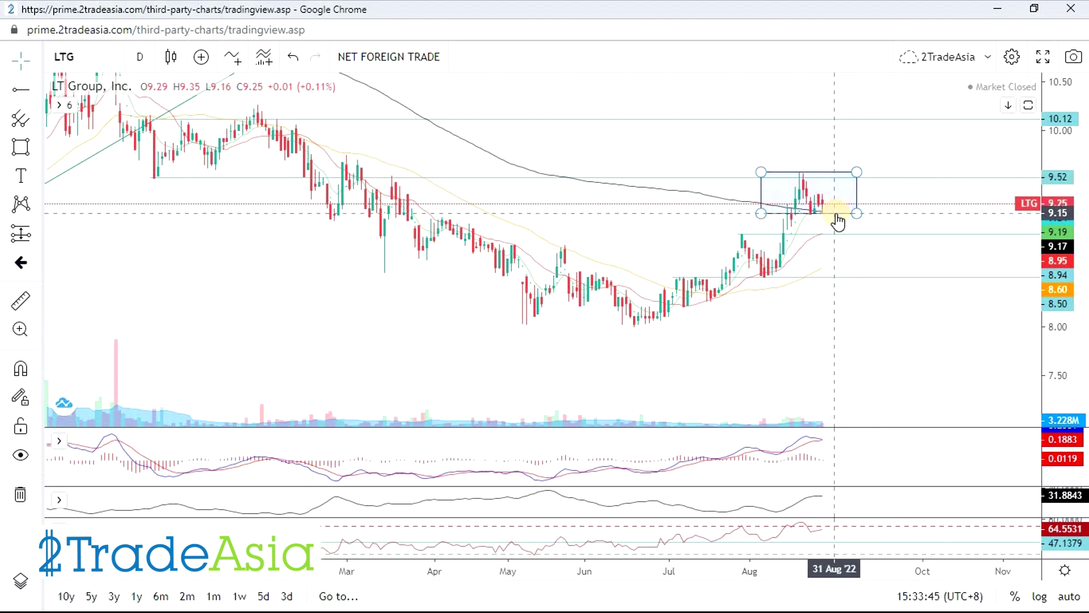
pyautogui.click(837, 236)
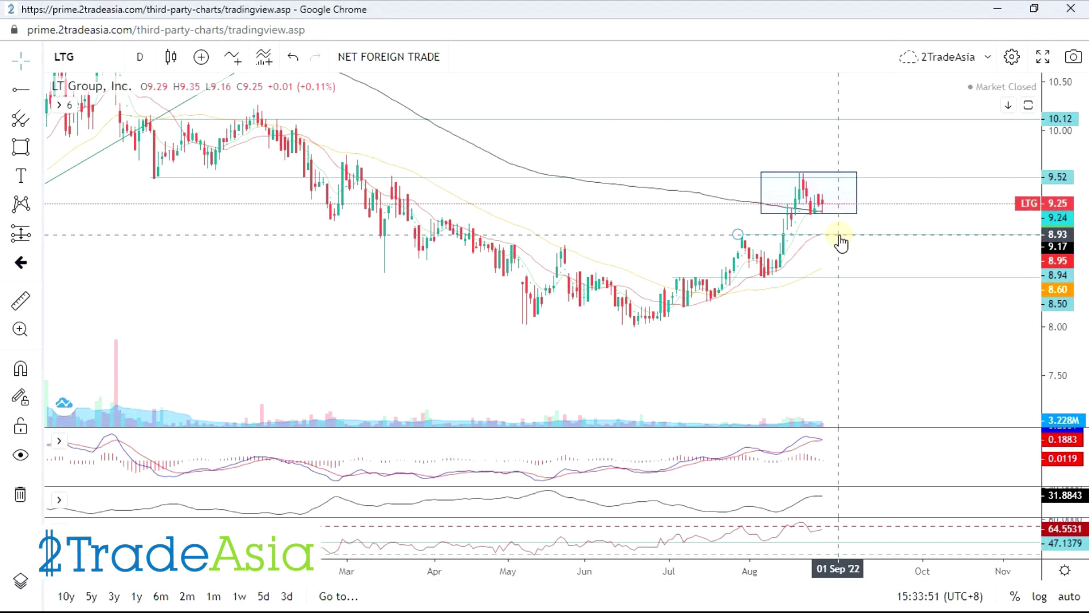
pyautogui.hotkey('alt', 'Tab')
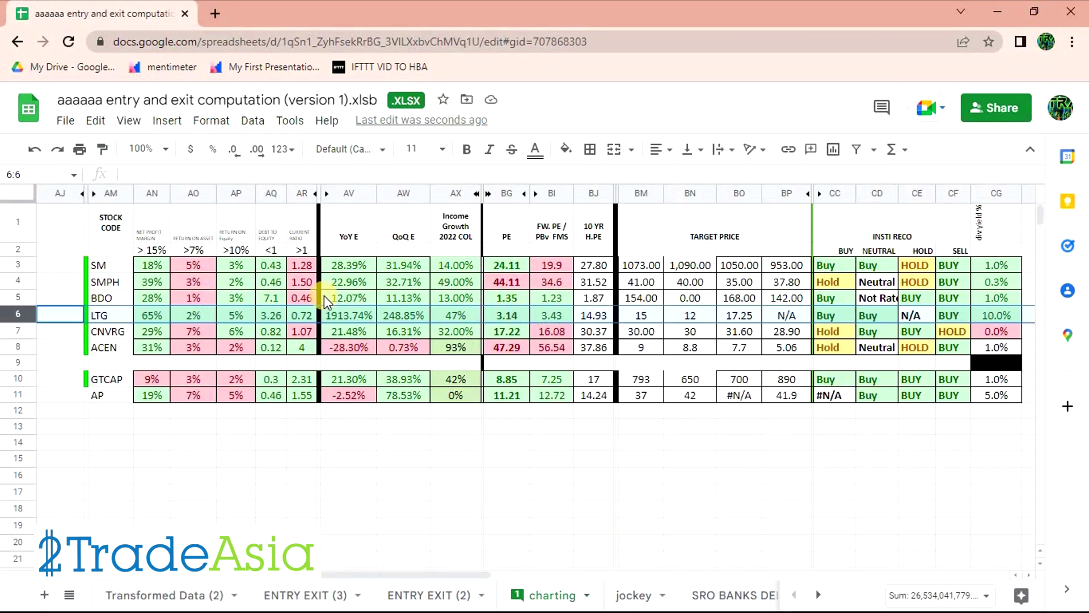
# Step: Review LTG's row across earnings growth, PE, 10-year historical PE, target price and institutional recommendations
pyautogui.click(263, 316)
pyautogui.moveTo(151, 322); pyautogui.dragTo(399, 313)
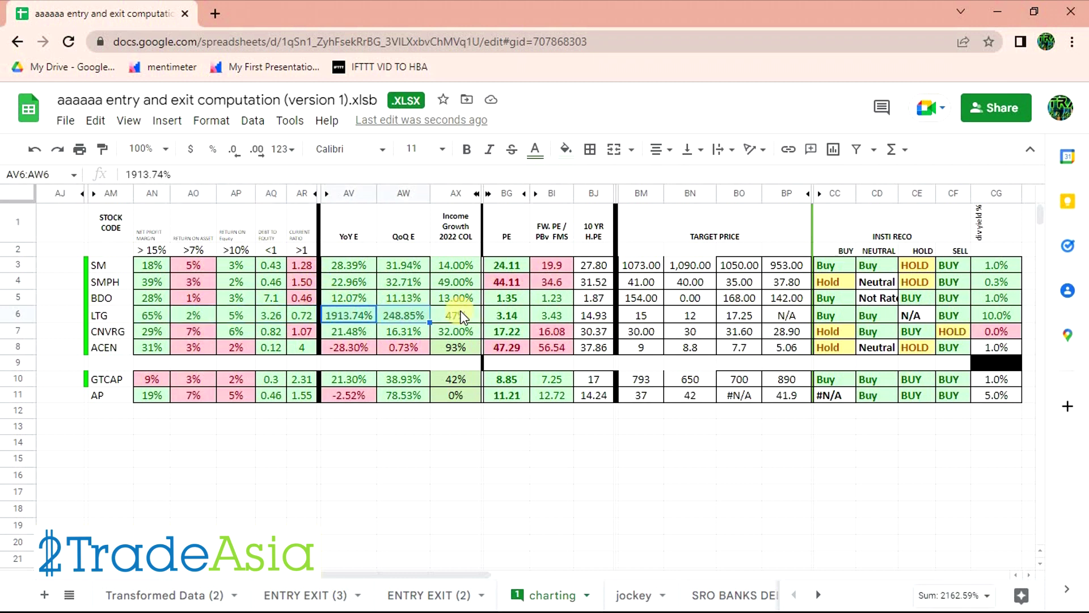
pyautogui.click(357, 316)
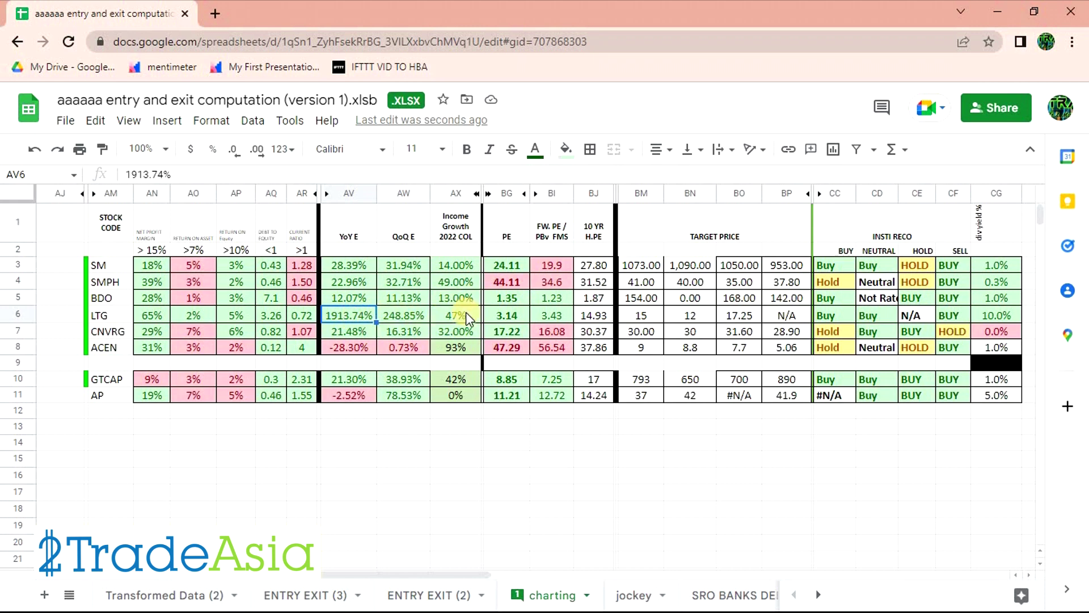
pyautogui.click(507, 314)
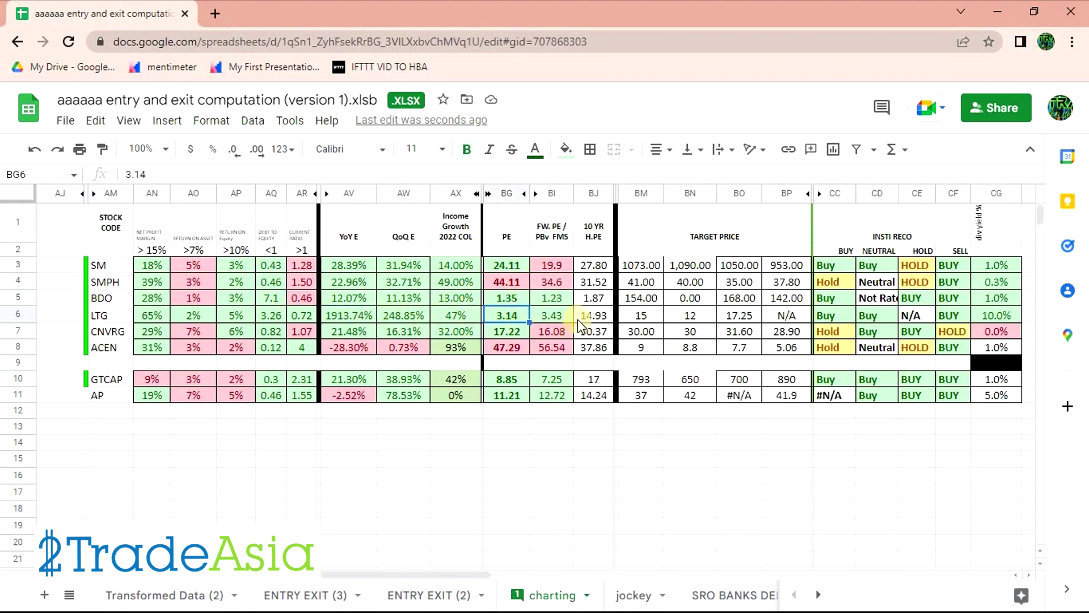
pyautogui.click(594, 315)
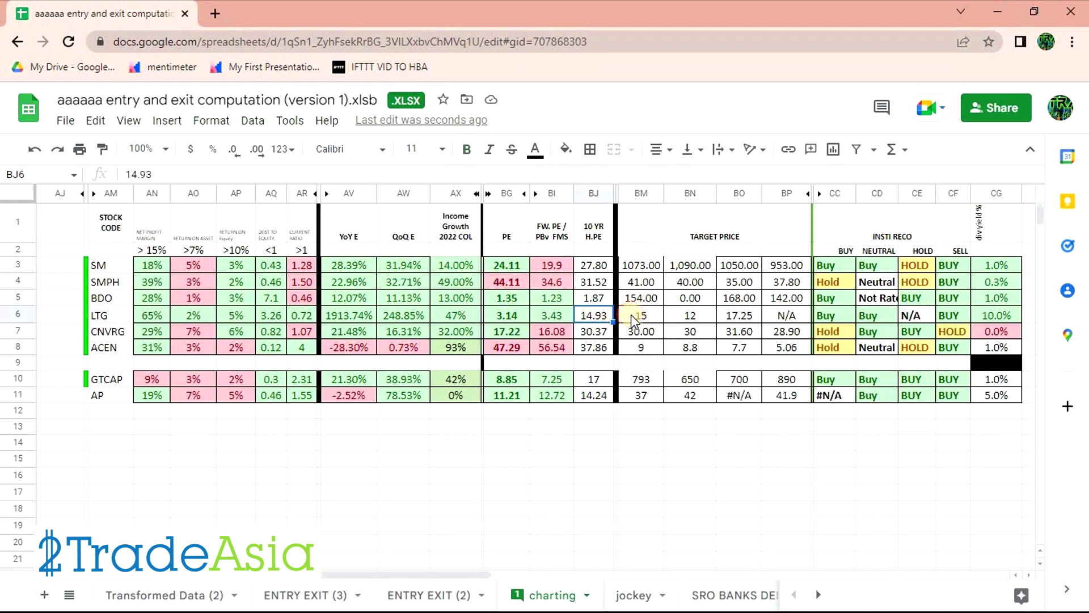
pyautogui.click(634, 312)
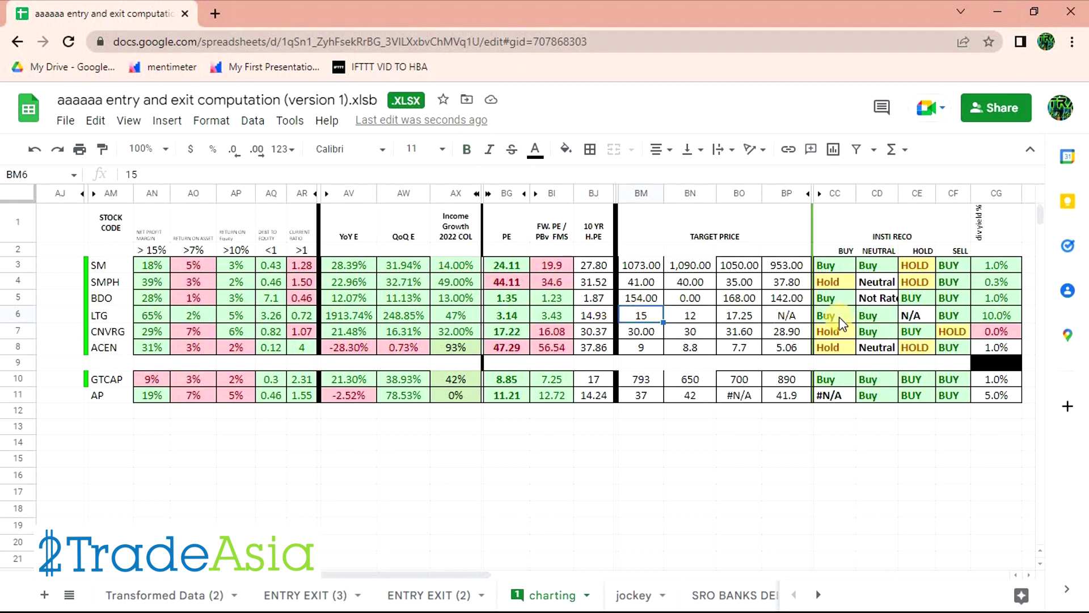
pyautogui.moveTo(834, 315); pyautogui.dragTo(951, 314)
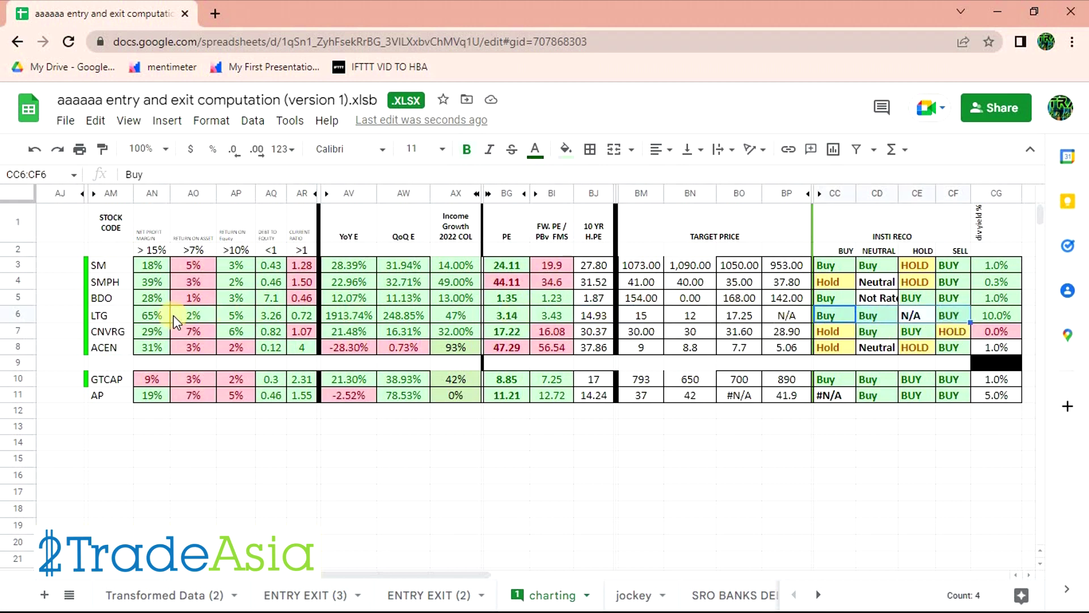
# Step: Switch to the stock chart and load the symbol CNVRG
pyautogui.hotkey('alt', 'Tab')
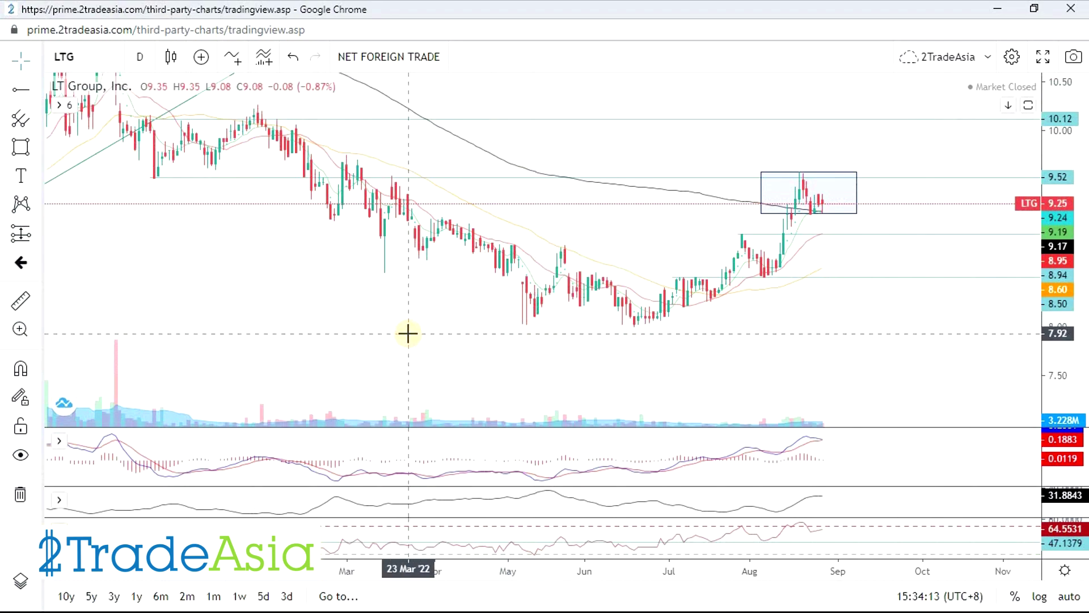
pyautogui.write('CNVRG')
pyautogui.press('Return')
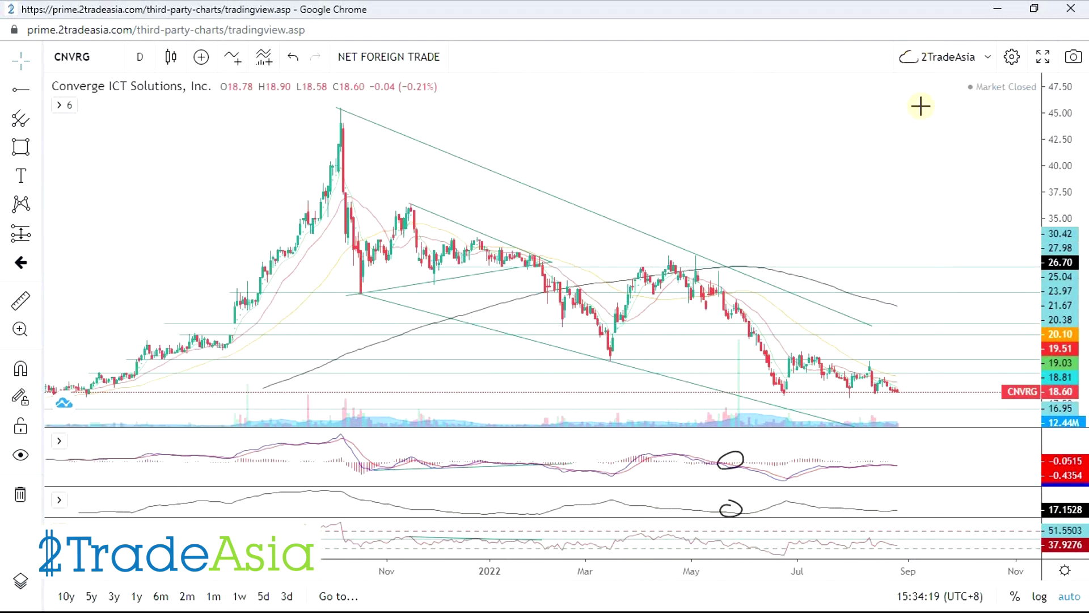
# Step: Switch to the entry and exit computation spreadsheet and select CNVRG's net profit margin to review its fundamentals
pyautogui.hotkey('alt', 'Tab')
pyautogui.click(880, 352)
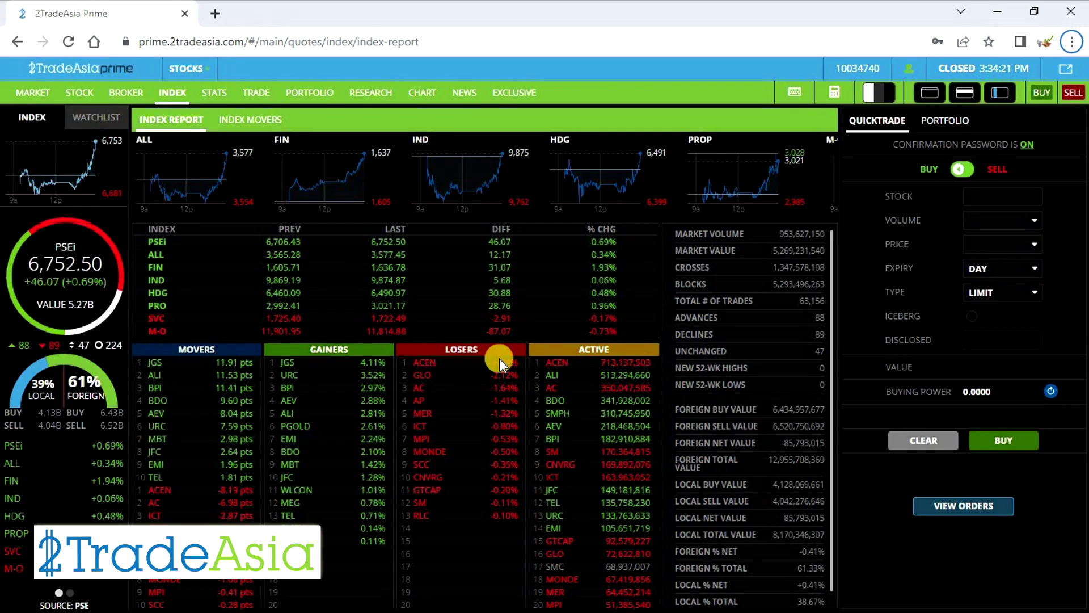
pyautogui.hotkey('alt', 'Tab')
pyautogui.click(736, 347)
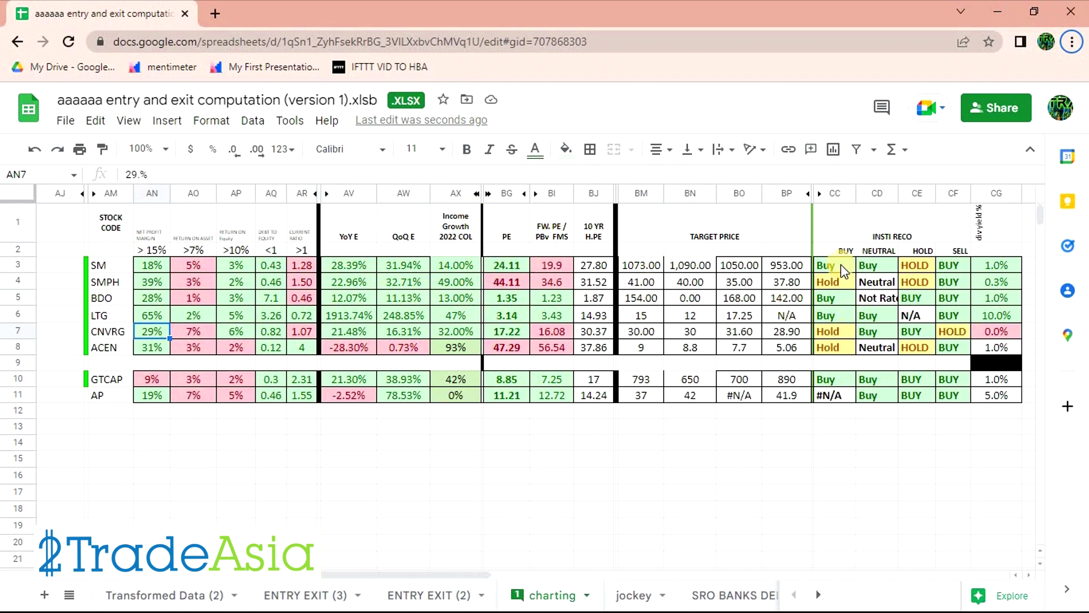
# Step: Switch to 2TradeAsia Prime and view the analysts' consensus ratings and target prices for the PSEi stocks in the analytics statistics
pyautogui.hotkey('alt', 'Tab')
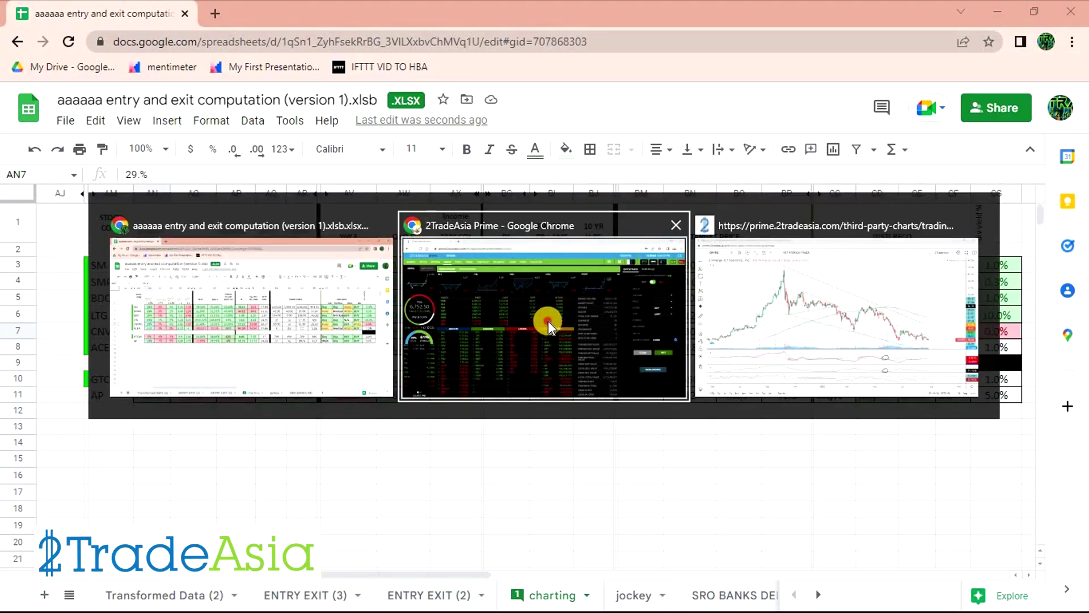
pyautogui.click(548, 321)
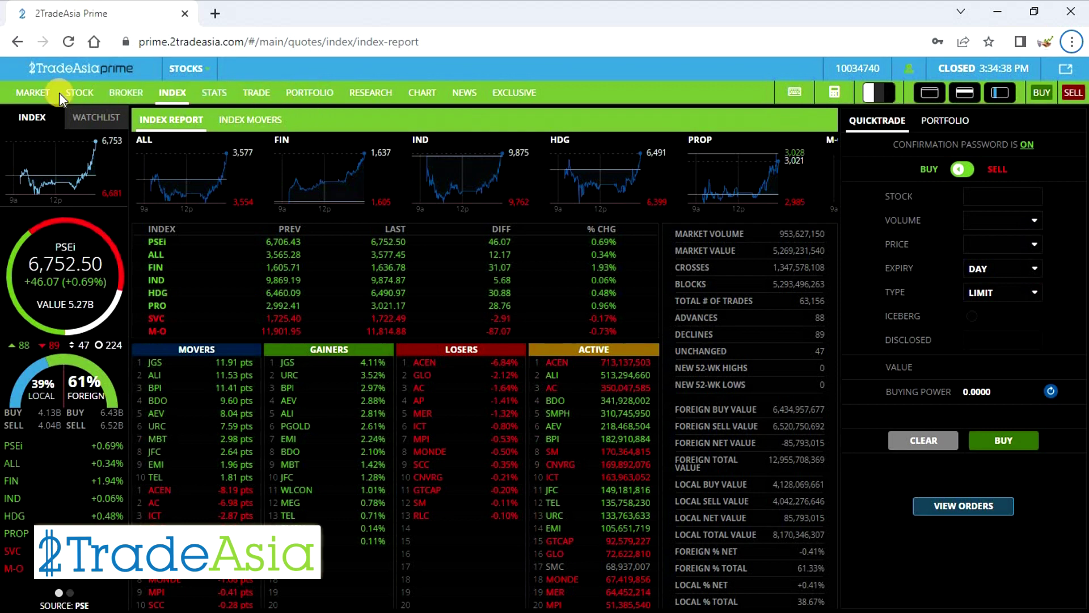
pyautogui.click(213, 93)
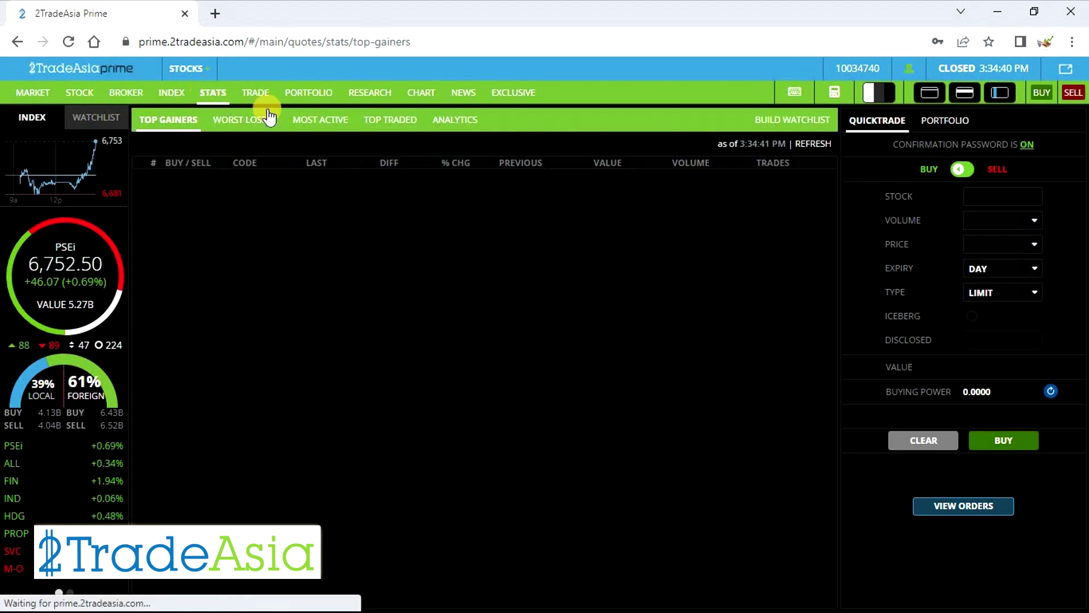
pyautogui.click(460, 119)
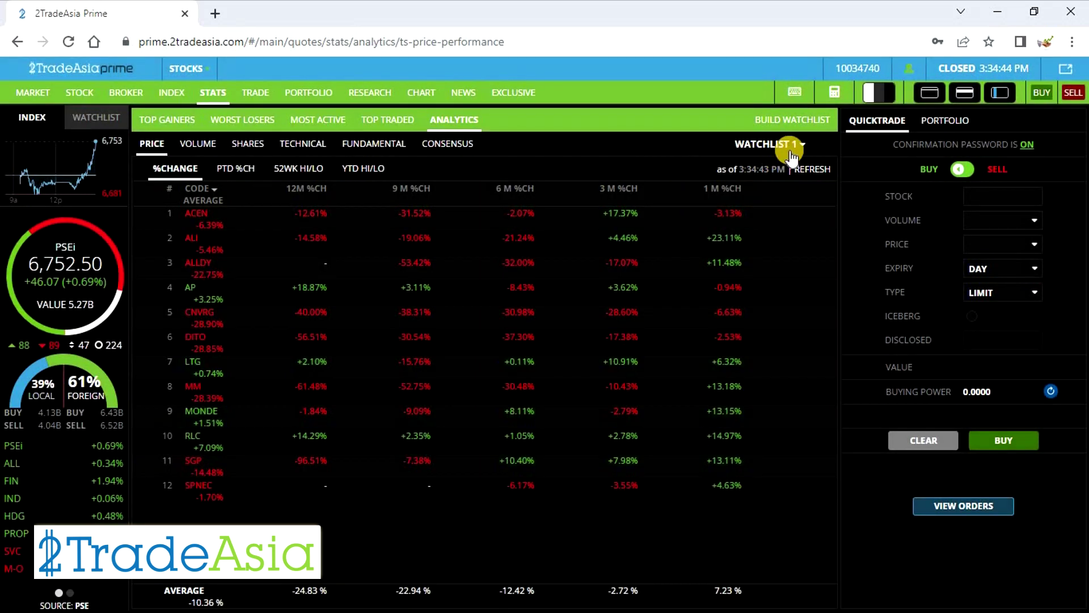
pyautogui.click(788, 146)
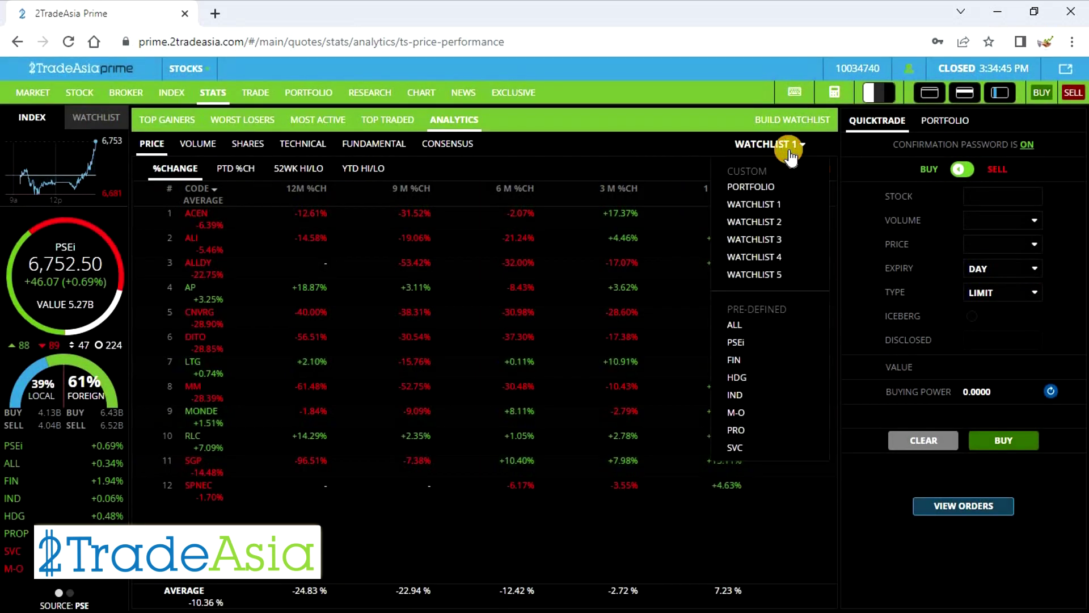
pyautogui.click(756, 341)
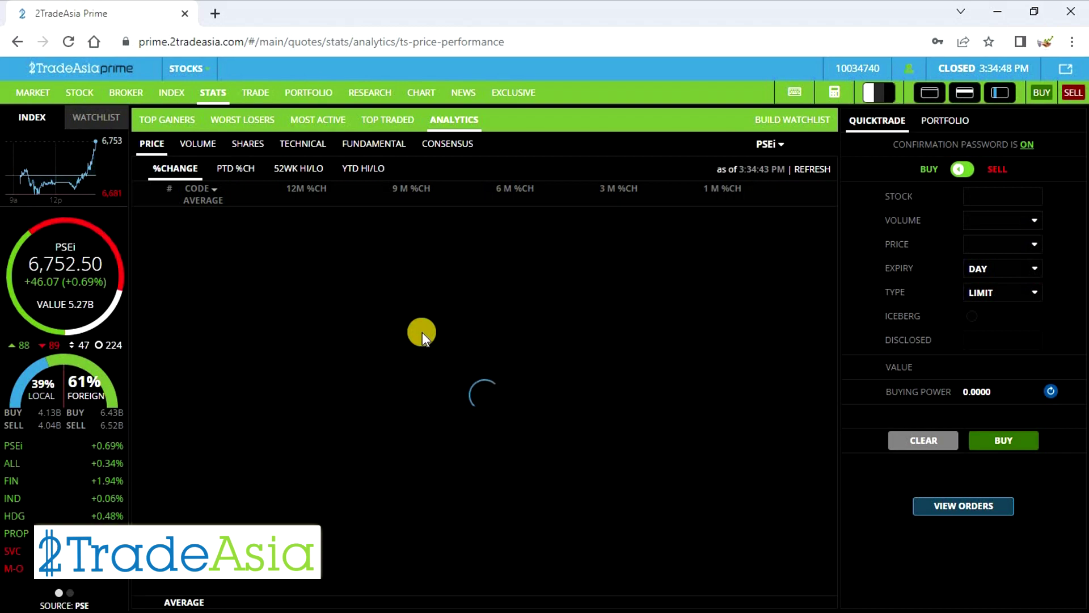
pyautogui.click(447, 147)
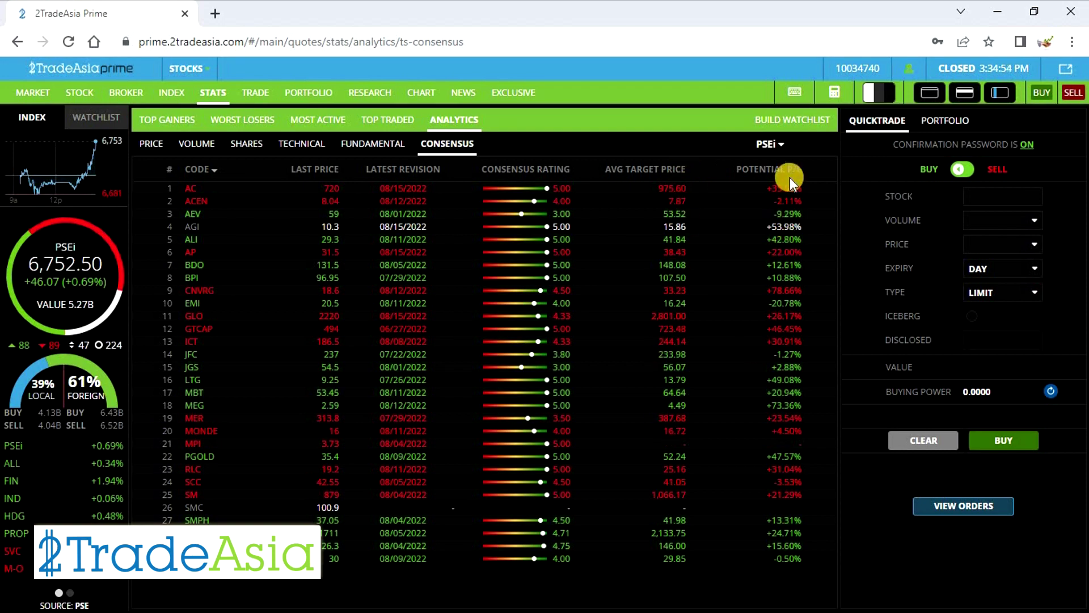
# Step: Look through the PSEi stocks' price-to-earnings and price-to-book ratios and highlight LTG's row in the dividend yield table
pyautogui.click(364, 147)
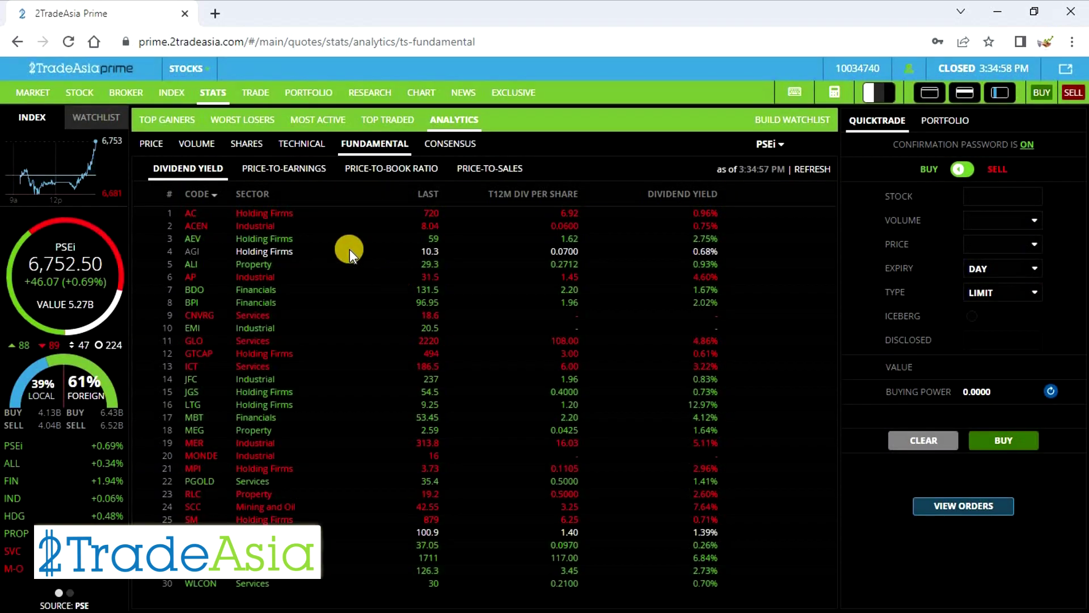
pyautogui.click(281, 167)
pyautogui.click(418, 168)
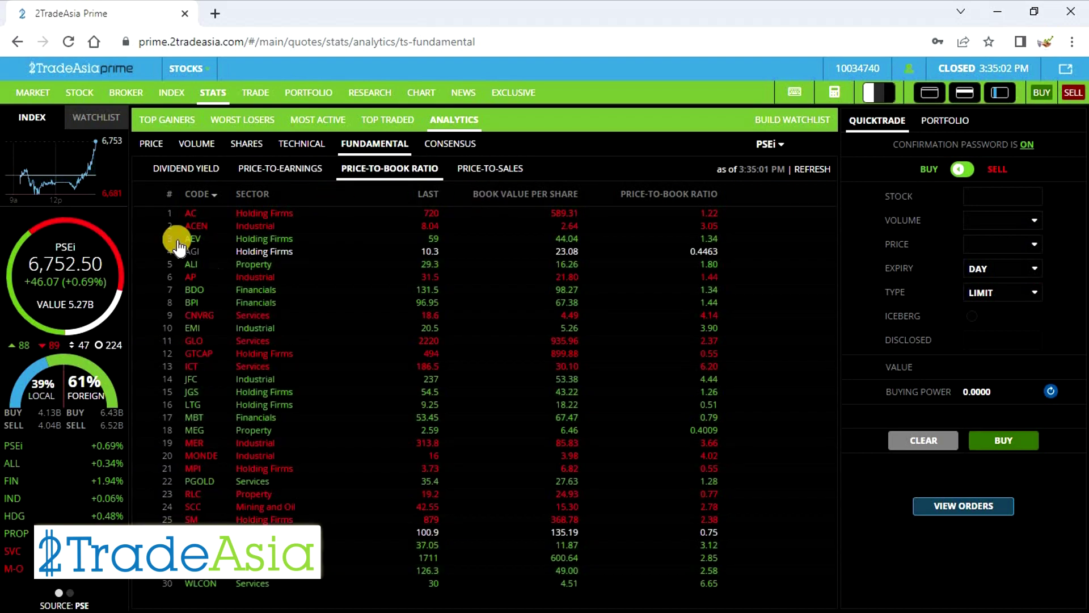
pyautogui.click(182, 169)
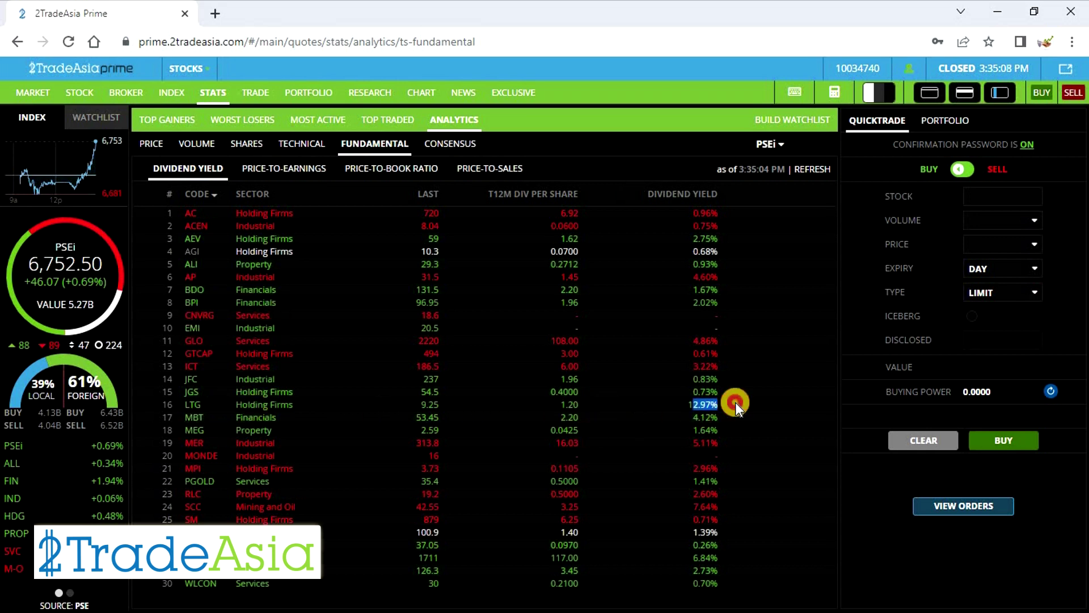
pyautogui.moveTo(736, 405); pyautogui.dragTo(190, 405)
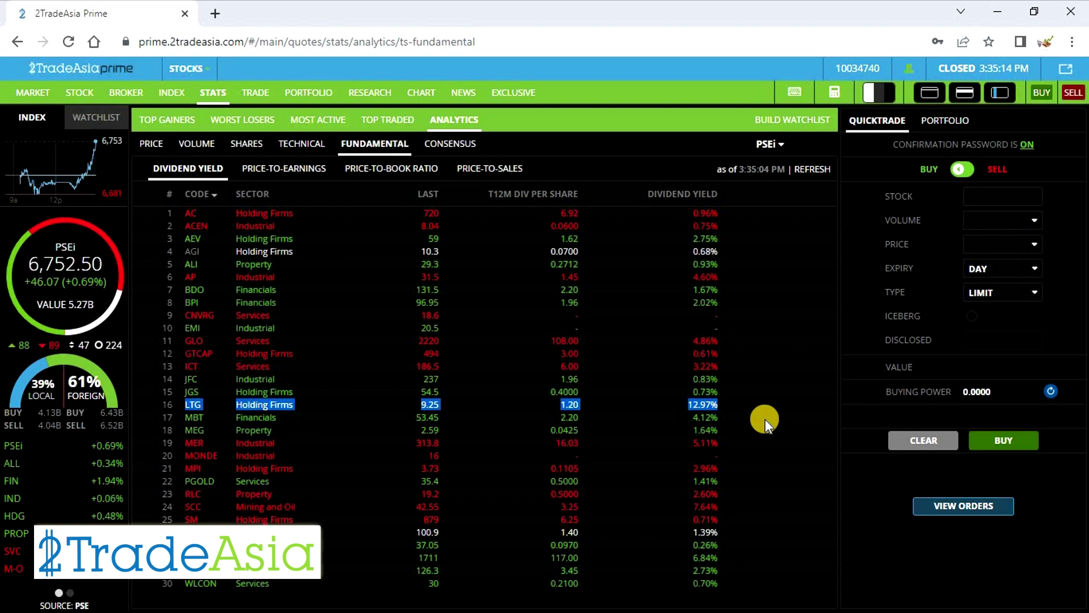
# Step: Return to the spreadsheet to select the CNVRG stock code, and switch back to the CNVRG chart
pyautogui.hotkey('alt', 'Tab')
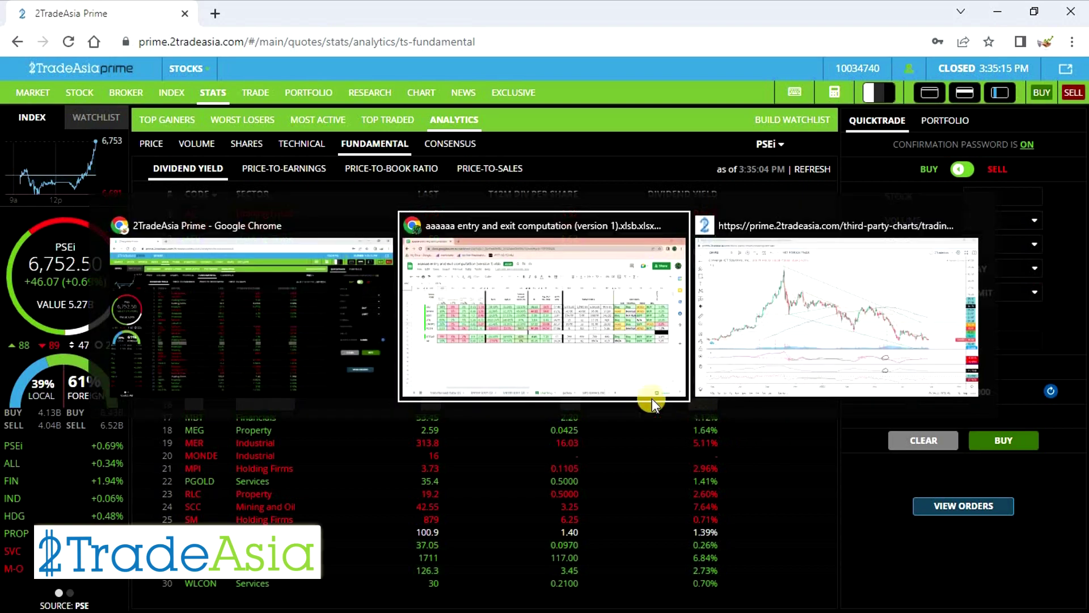
pyautogui.click(503, 358)
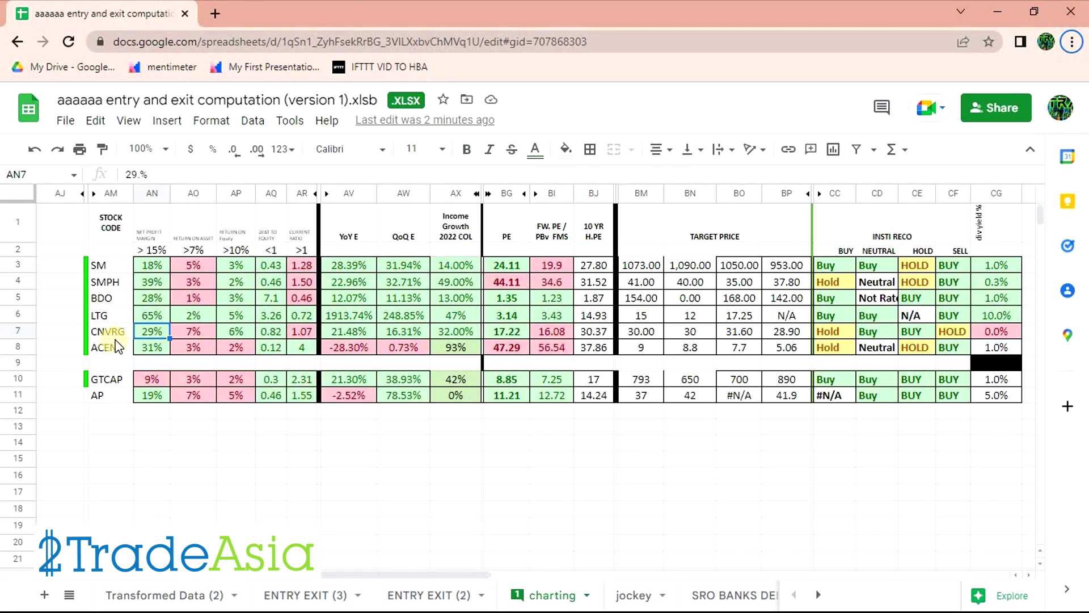
pyautogui.hotkey('shift', 'Tab')
pyautogui.hotkey('alt', 'Tab')
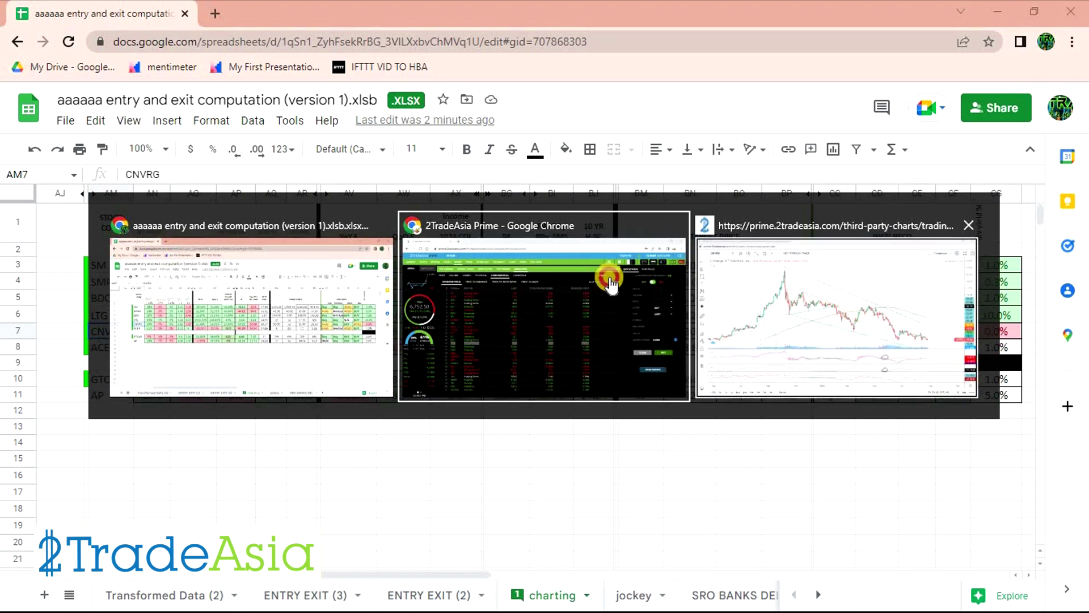
pyautogui.hotkey('alt', 'Tab')
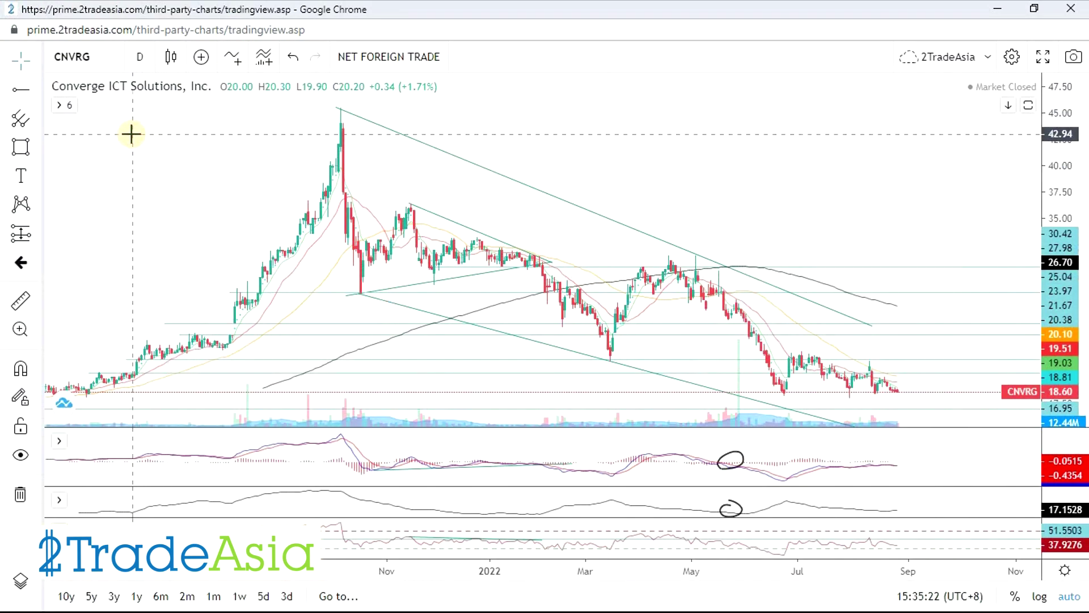
# Step: Delete the horizontal rays at 30.42, 27.98 and 23.97 from the CNVRG chart
pyautogui.scroll(2, 773, 299)
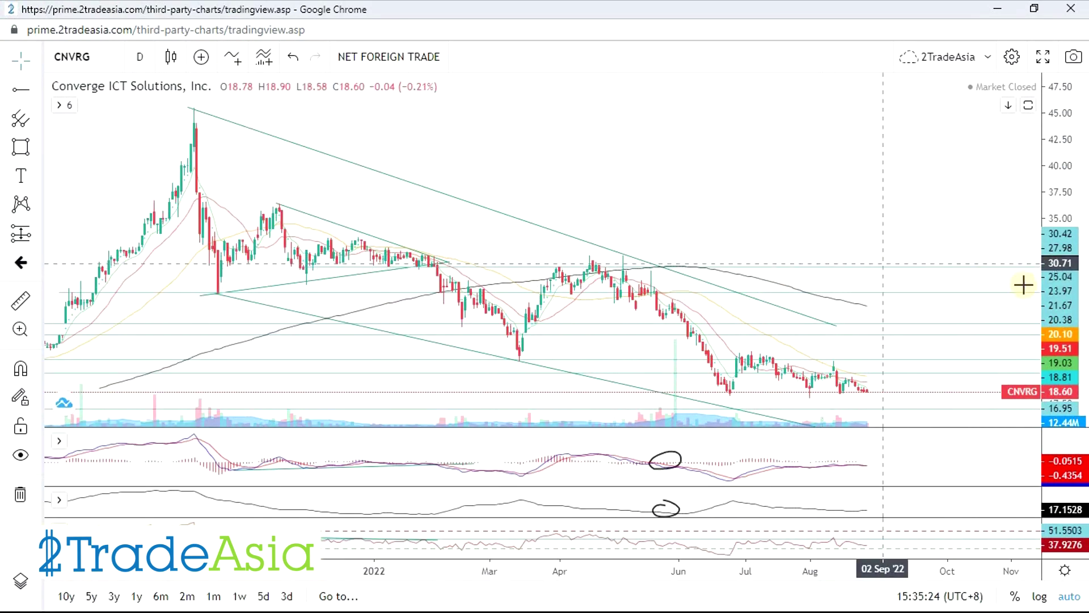
pyautogui.scroll(-5, 1031, 318)
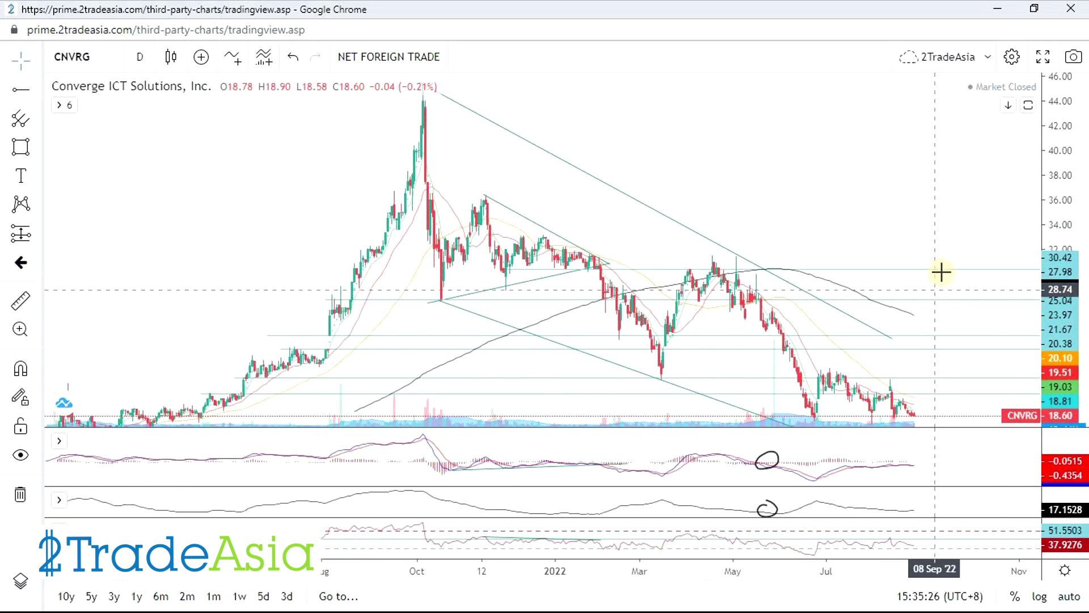
pyautogui.click(972, 269)
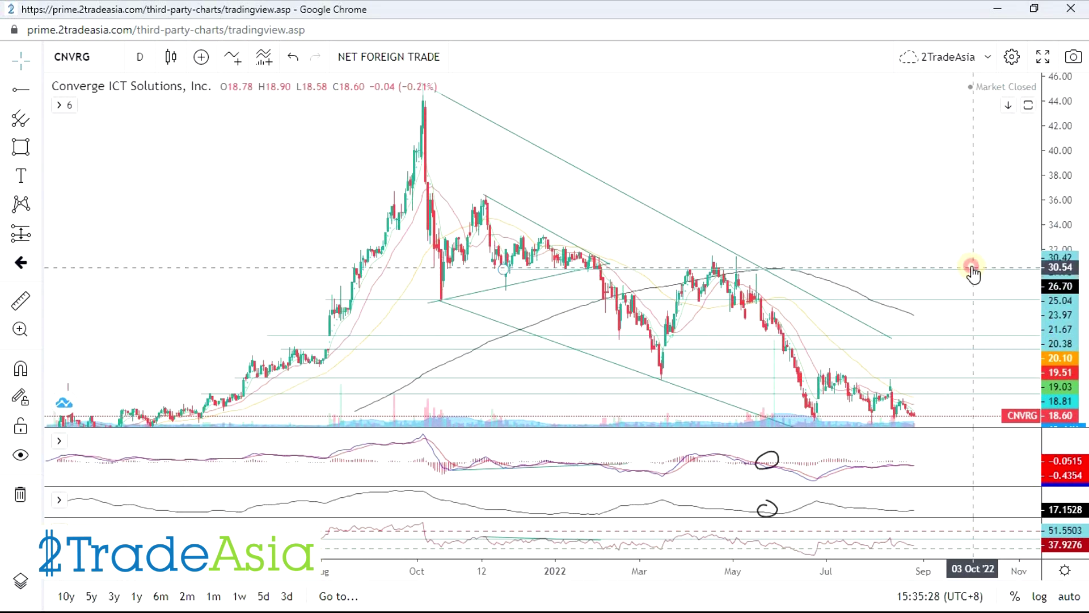
pyautogui.click(820, 107)
pyautogui.click(942, 299)
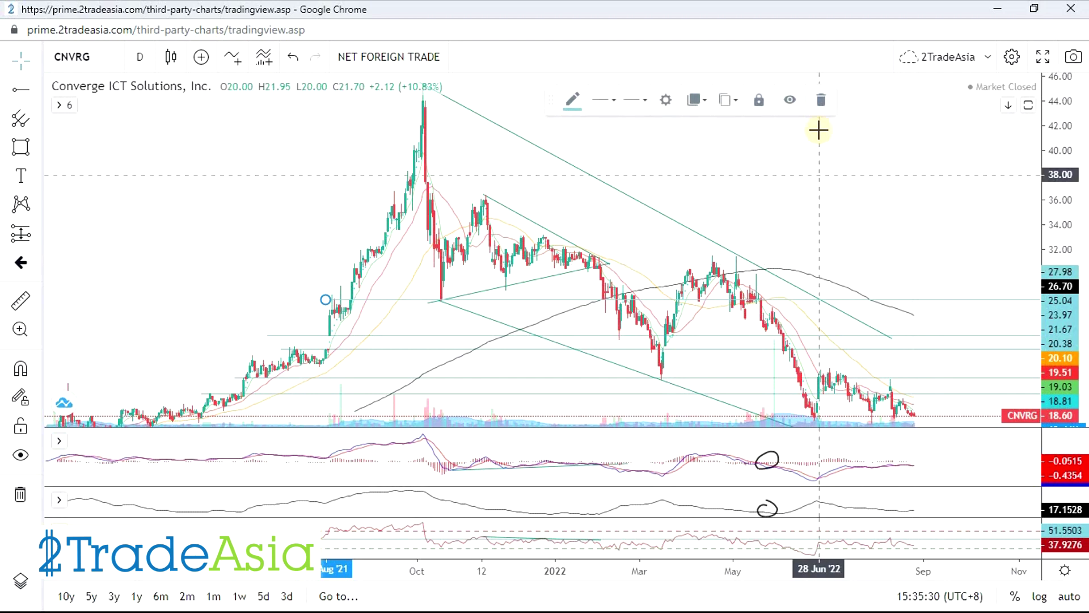
pyautogui.click(893, 282)
pyautogui.click(911, 350)
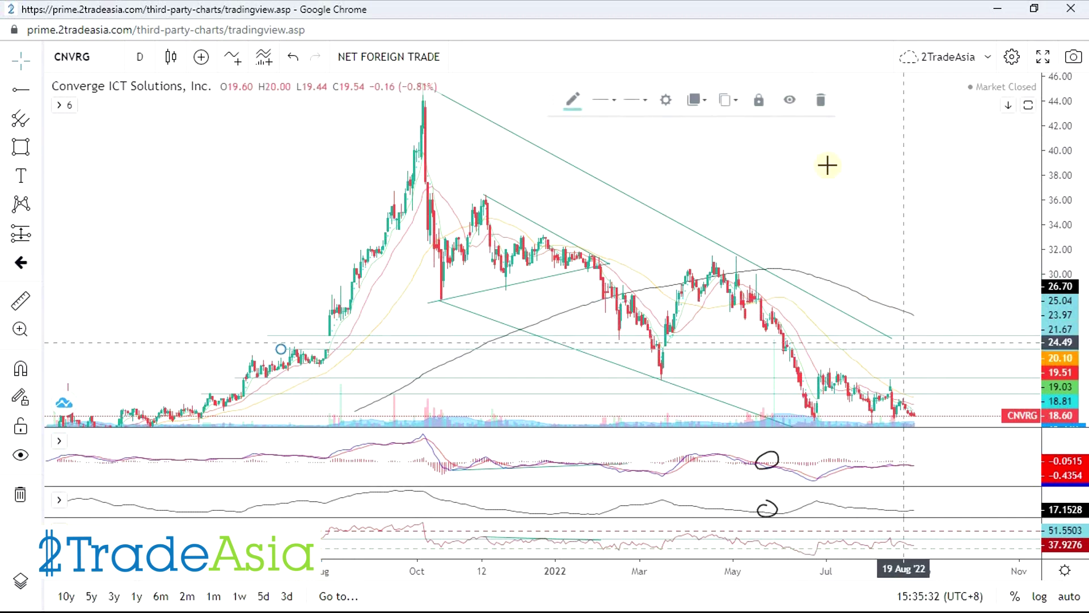
pyautogui.click(823, 101)
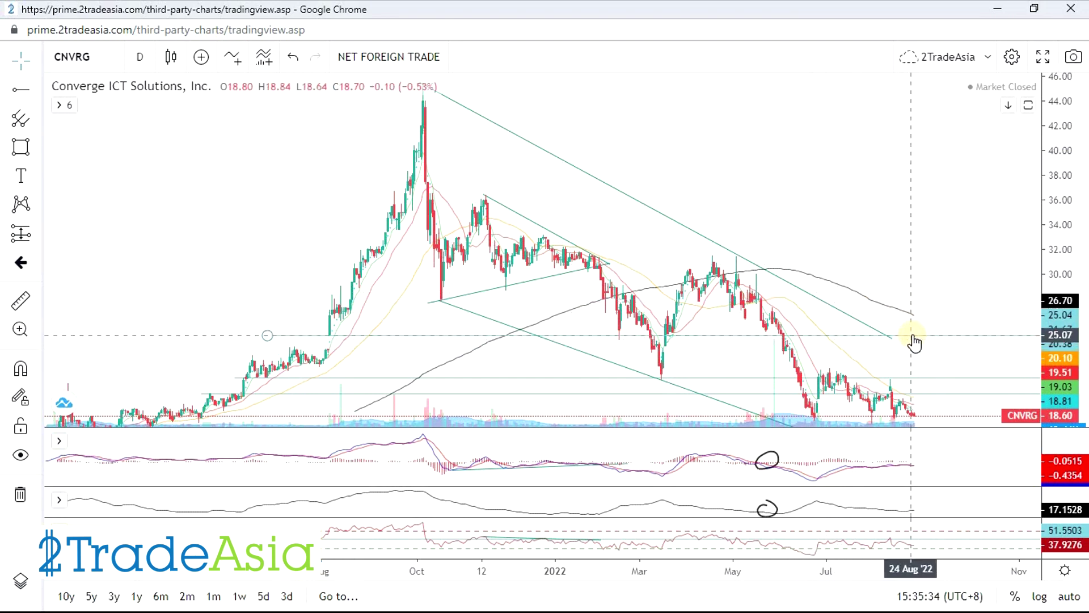
# Step: Delete the horizontal rays at 25.04 and 20.38 from the CNVRG chart
pyautogui.click(911, 335)
pyautogui.click(821, 104)
pyautogui.moveTo(977, 338); pyautogui.dragTo(1004, 199)
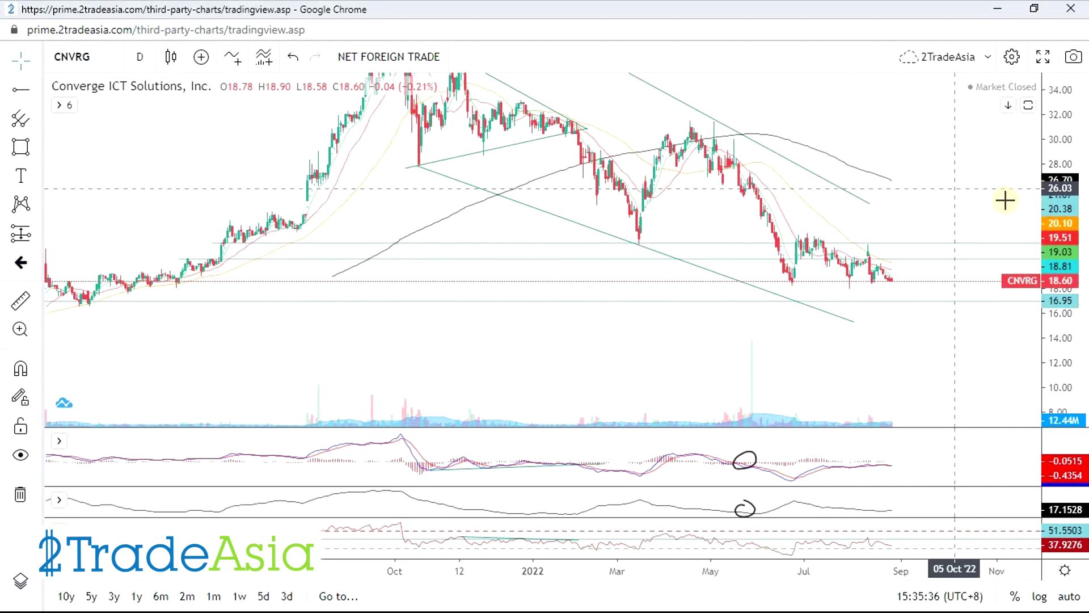
pyautogui.scroll(3, 907, 283)
pyautogui.click(871, 230)
pyautogui.click(824, 102)
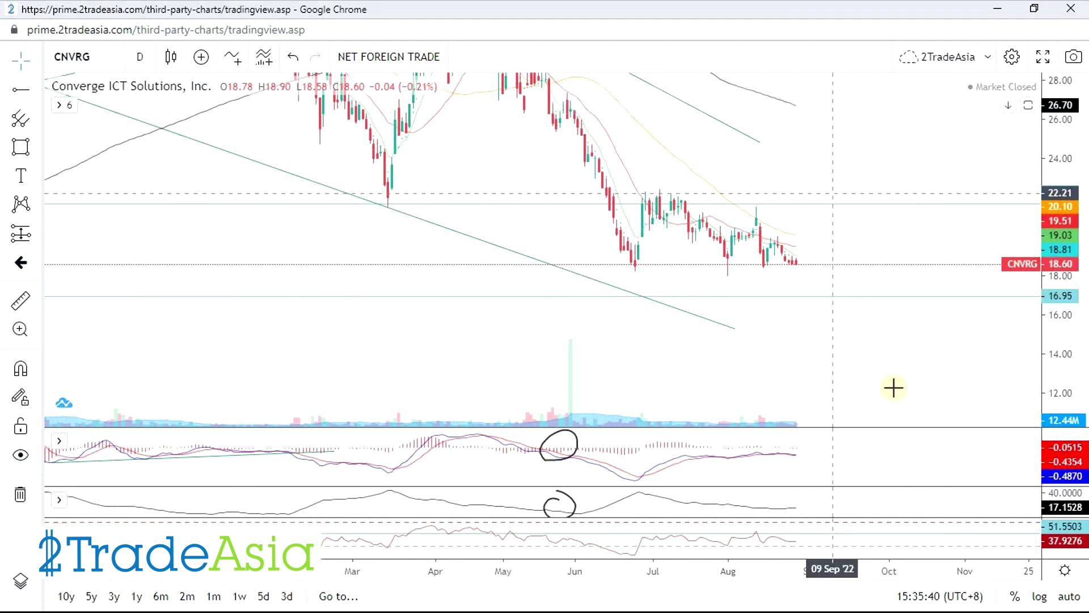
# Step: Examine CNVRG's recent candles, volume and indicators against the remaining 21.67 and 16.95 levels, both close up and over the longer downtrend
pyautogui.scroll(5, 868, 393)
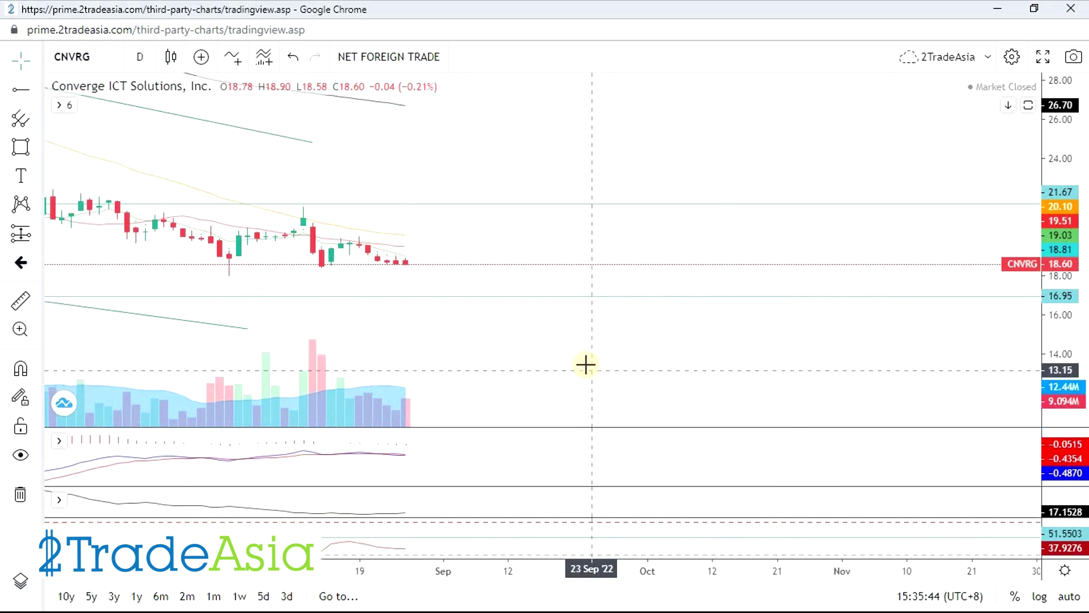
pyautogui.scroll(3, 585, 365)
pyautogui.scroll(-3, 666, 370)
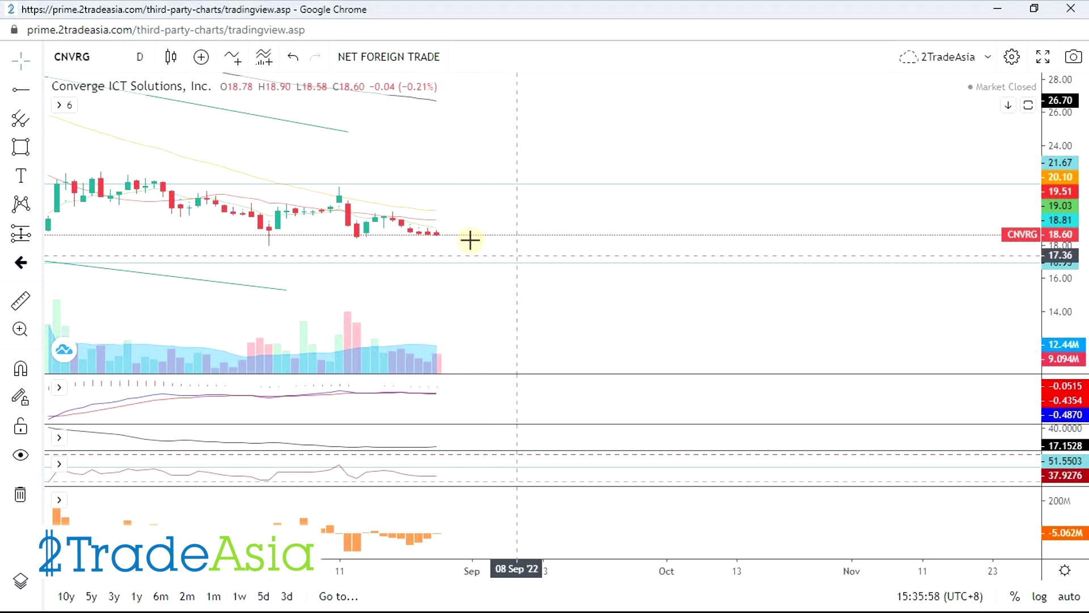
pyautogui.scroll(-2, 523, 295)
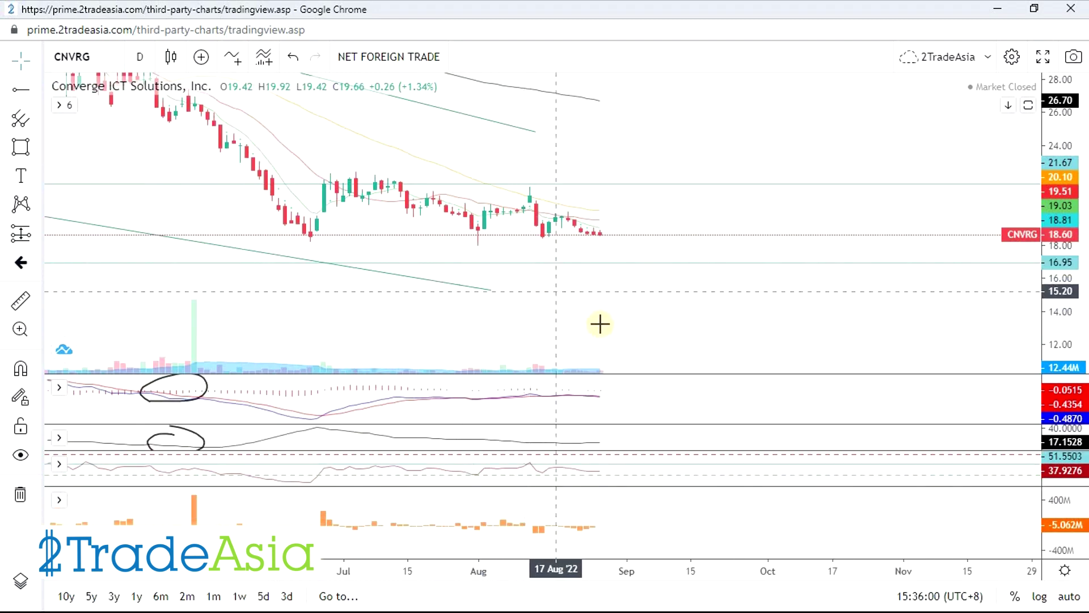
pyautogui.scroll(-2, 681, 281)
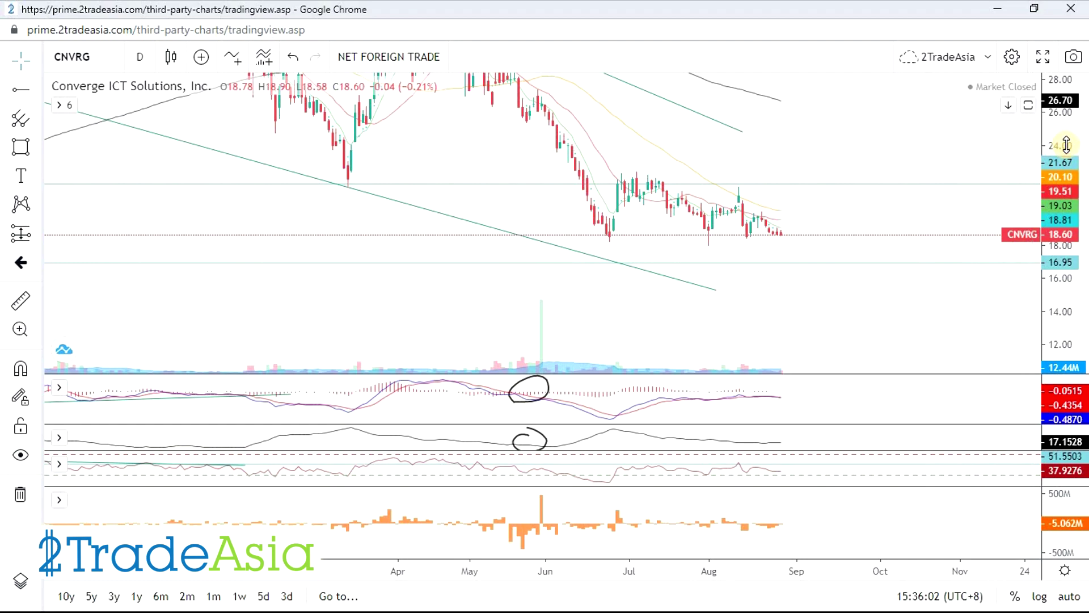
pyautogui.scroll(-3, 887, 304)
pyautogui.scroll(-3, 854, 310)
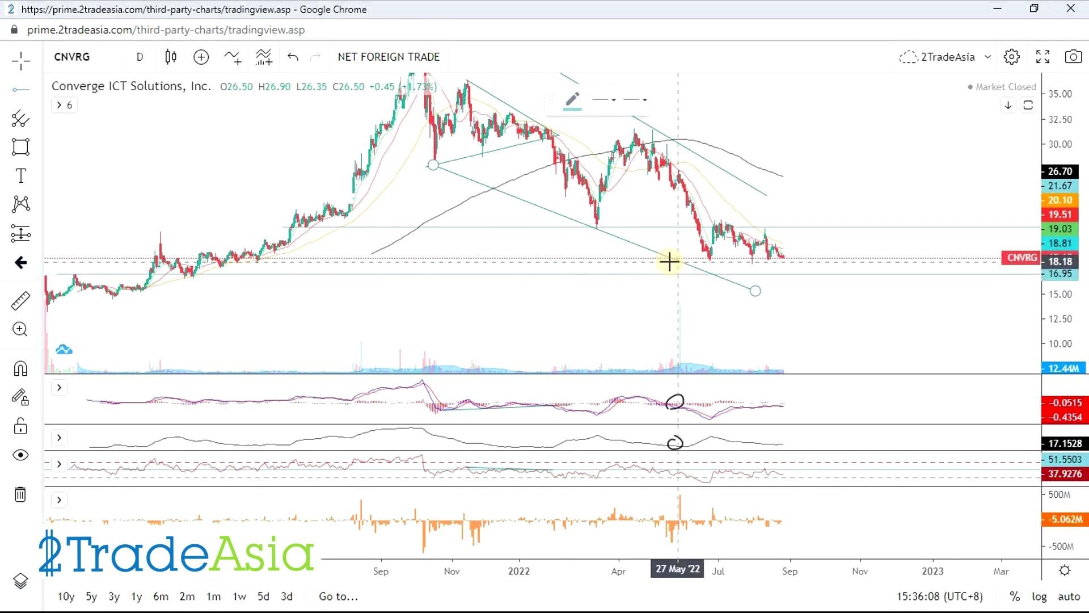
# Step: Draw a trend line under CNVRG's recent lows, from about 18.16 on 23 Jun '22 to just past the latest candle
pyautogui.scroll(3, 979, 250)
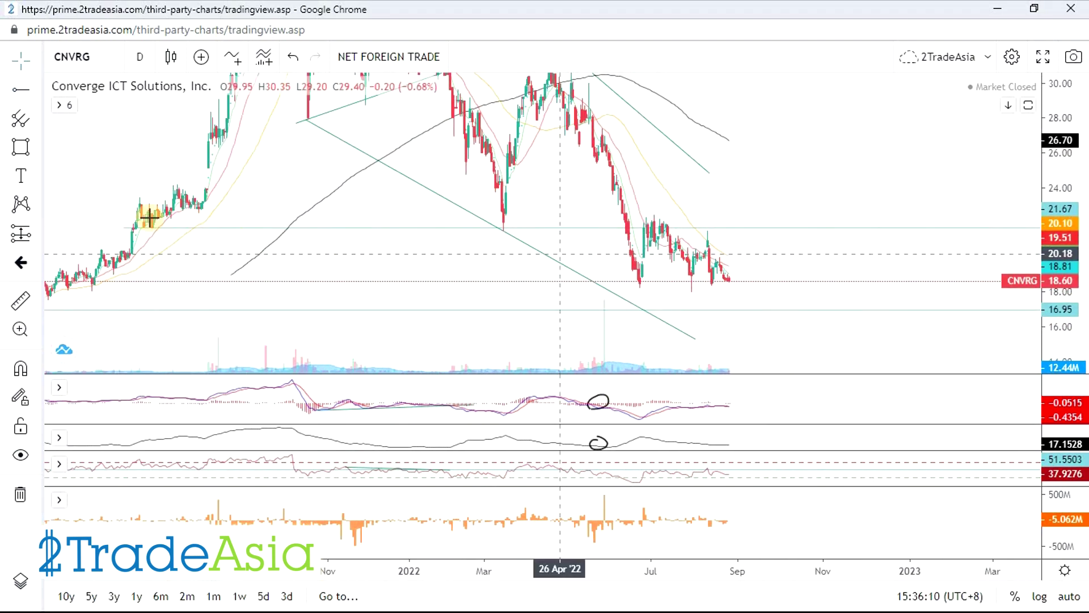
pyautogui.click(38, 89)
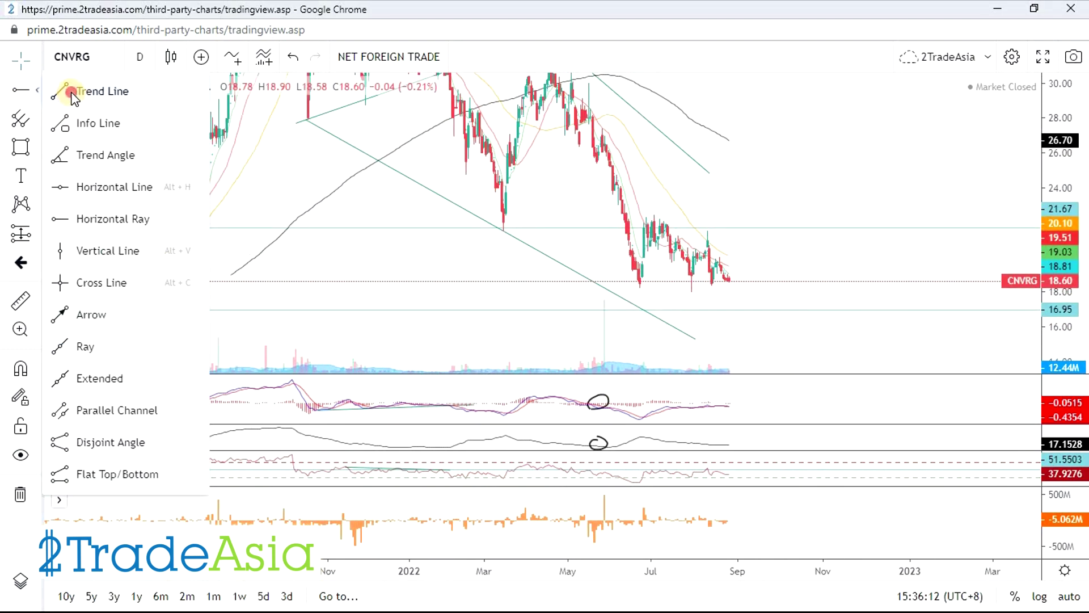
pyautogui.click(85, 91)
pyautogui.click(639, 289)
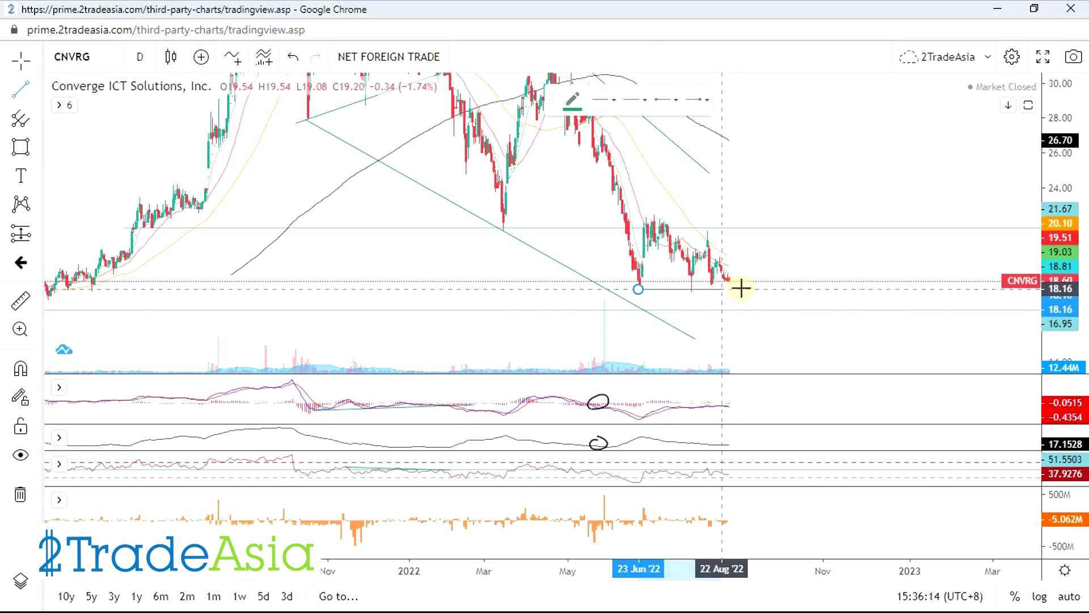
pyautogui.click(744, 285)
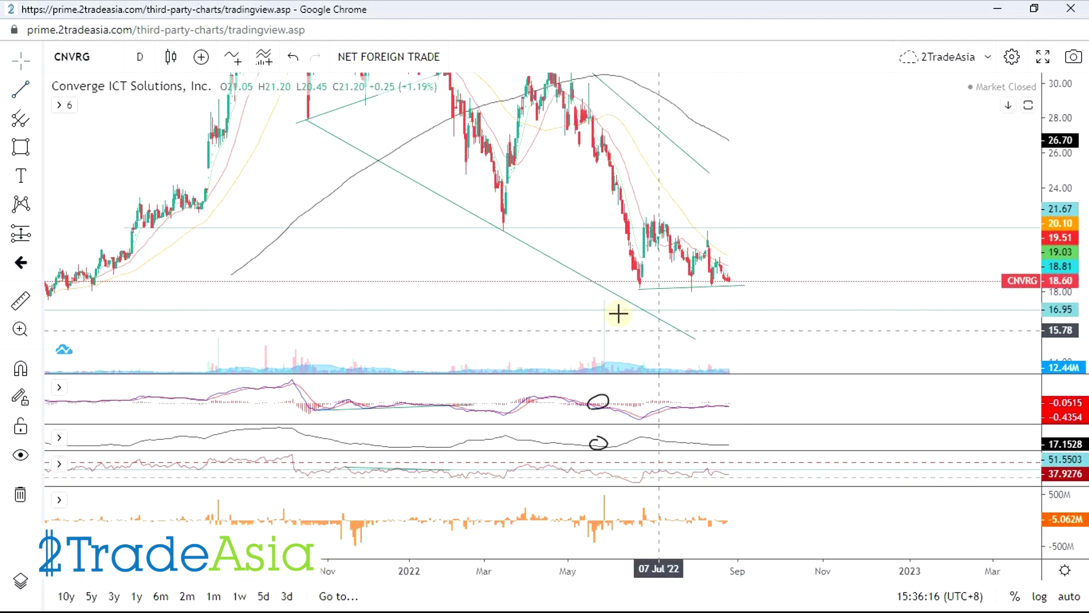
# Step: Draw a descending trend line over CNVRG's recent highs, from about 22.41 on 06 Jul '22 to just past the latest candle
pyautogui.scroll(2, 863, 341)
pyautogui.moveTo(1061, 337); pyautogui.dragTo(1061, 309)
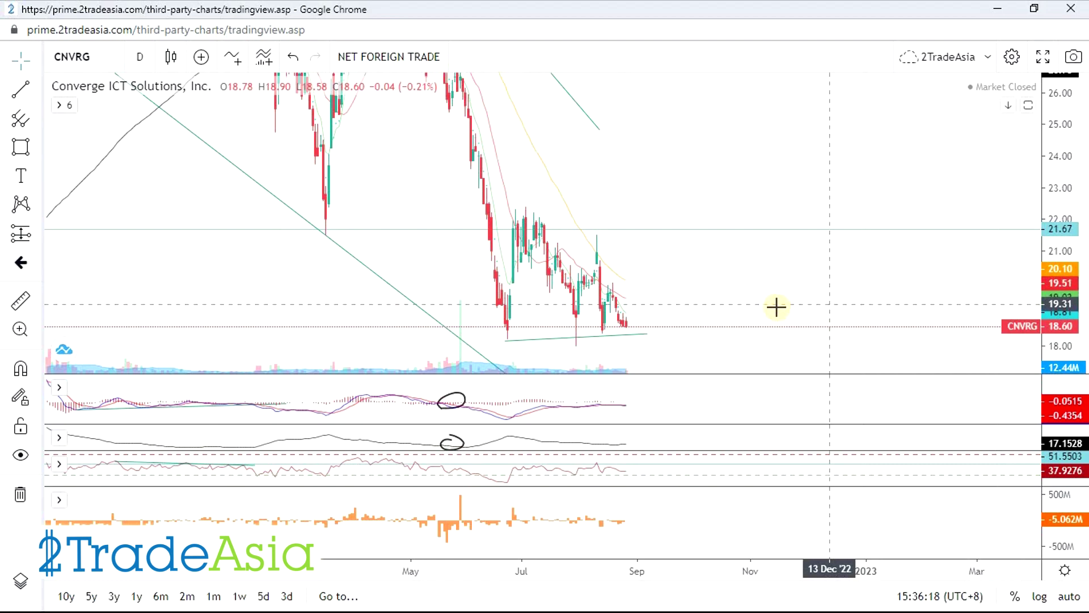
pyautogui.scroll(2, 763, 301)
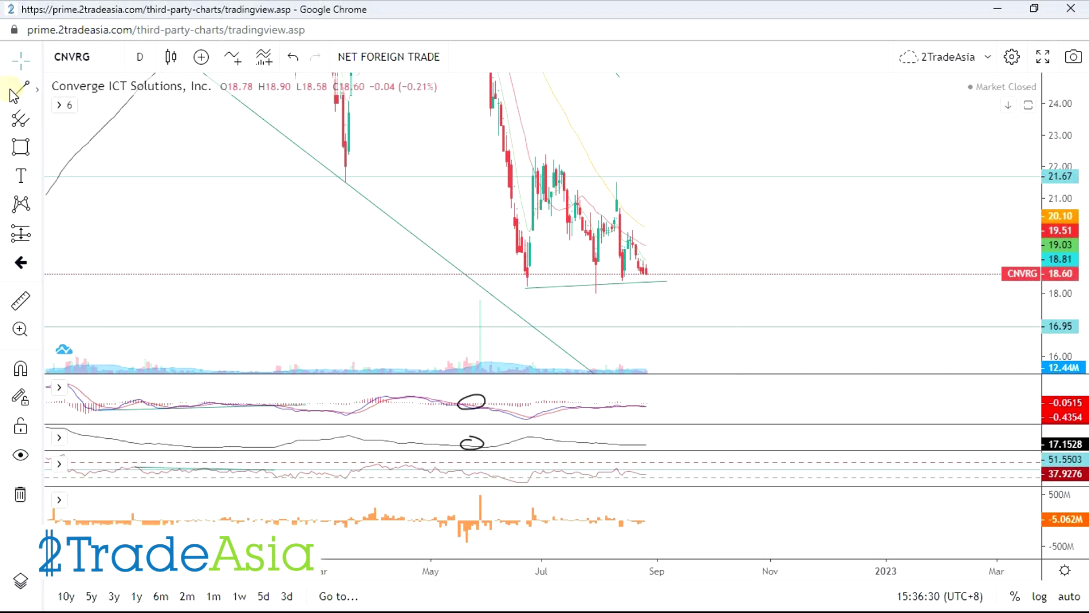
pyautogui.click(549, 153)
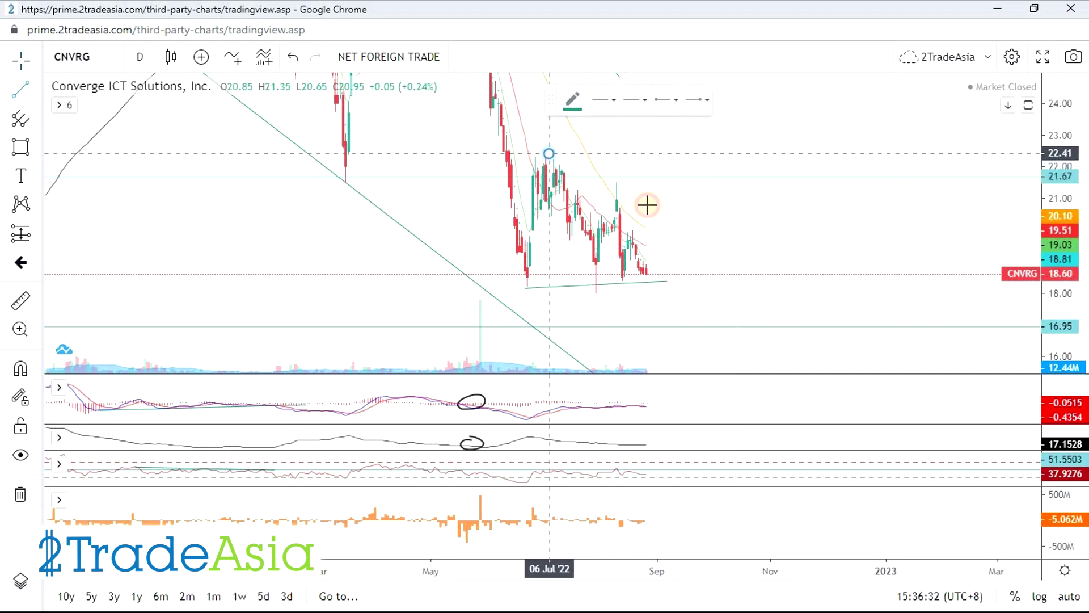
pyautogui.click(674, 270)
# Step: Adjust the end point of the support trend line under the recent lows so the line extends further and runs nearly flat
pyautogui.click(649, 283)
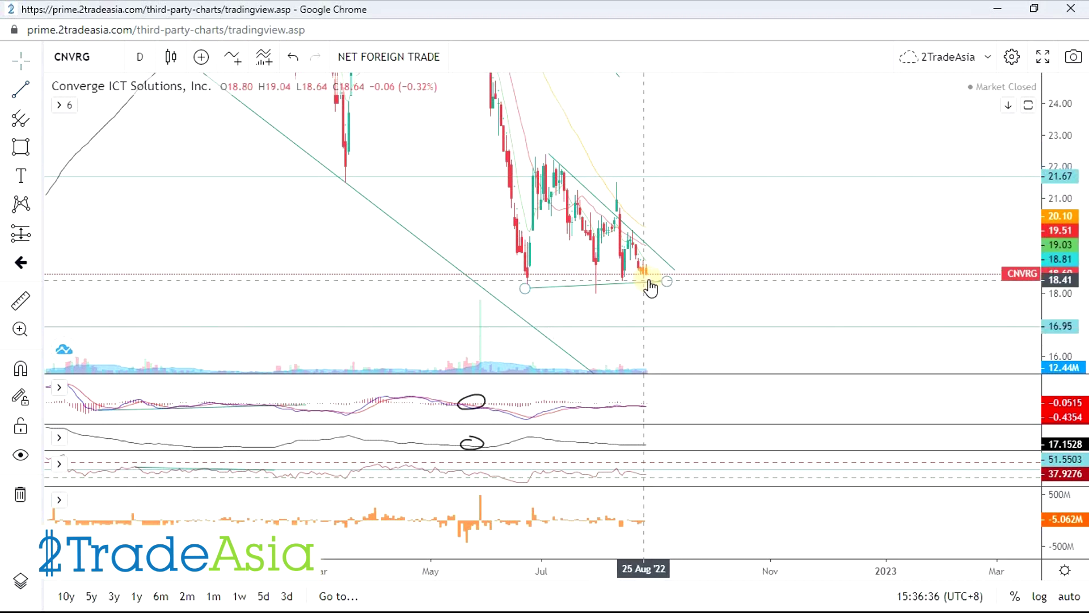
pyautogui.moveTo(667, 282); pyautogui.dragTo(677, 287)
pyautogui.click(686, 321)
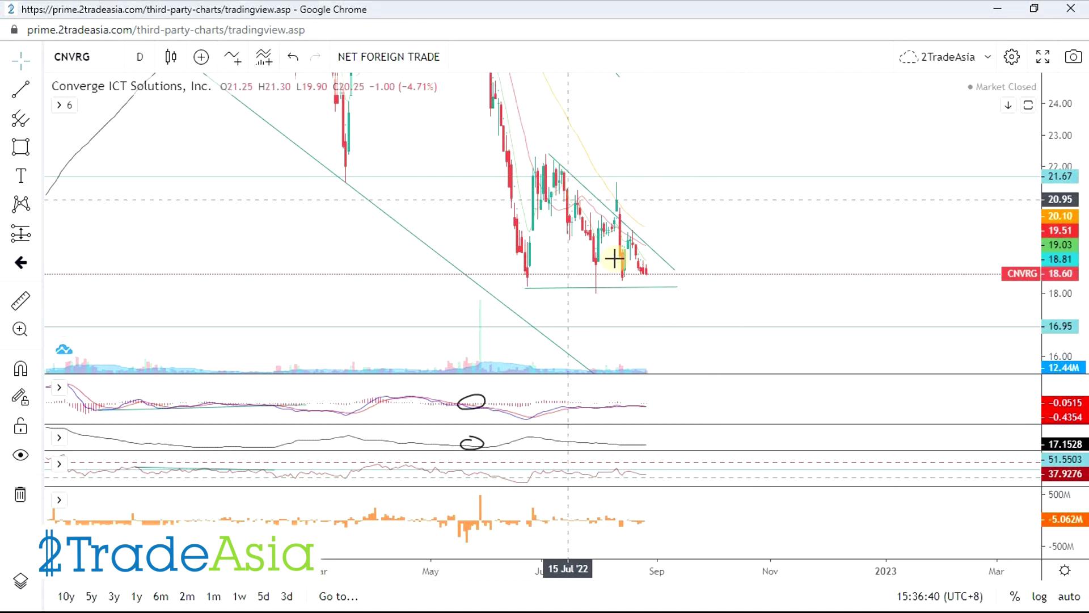
# Step: Examine the triangle formed by the two new trend lines and its place within CNVRG's wider downtrend
pyautogui.scroll(2, 687, 280)
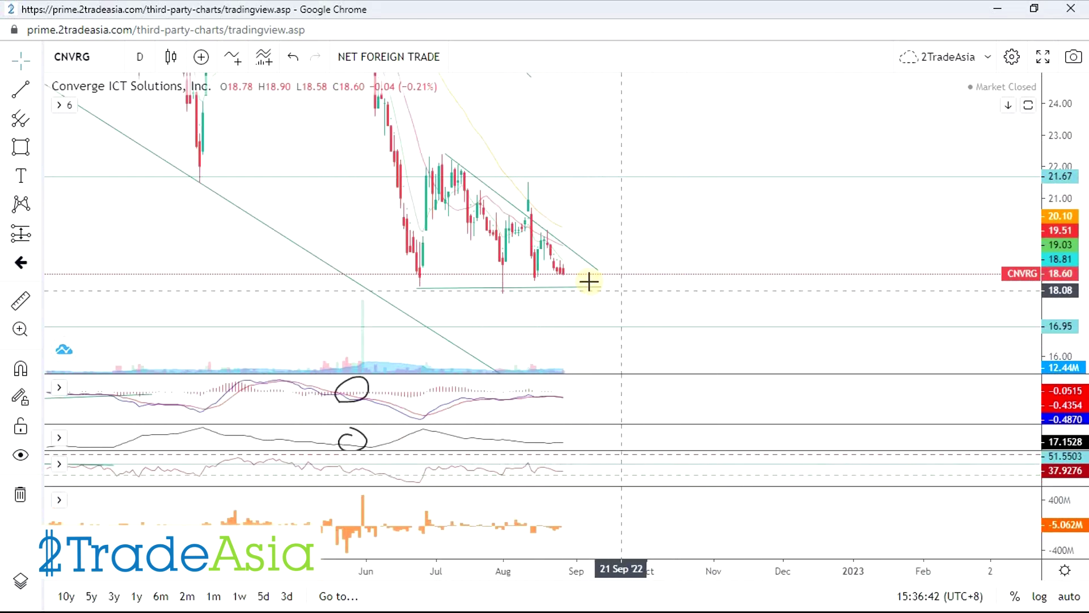
pyautogui.scroll(1, 549, 328)
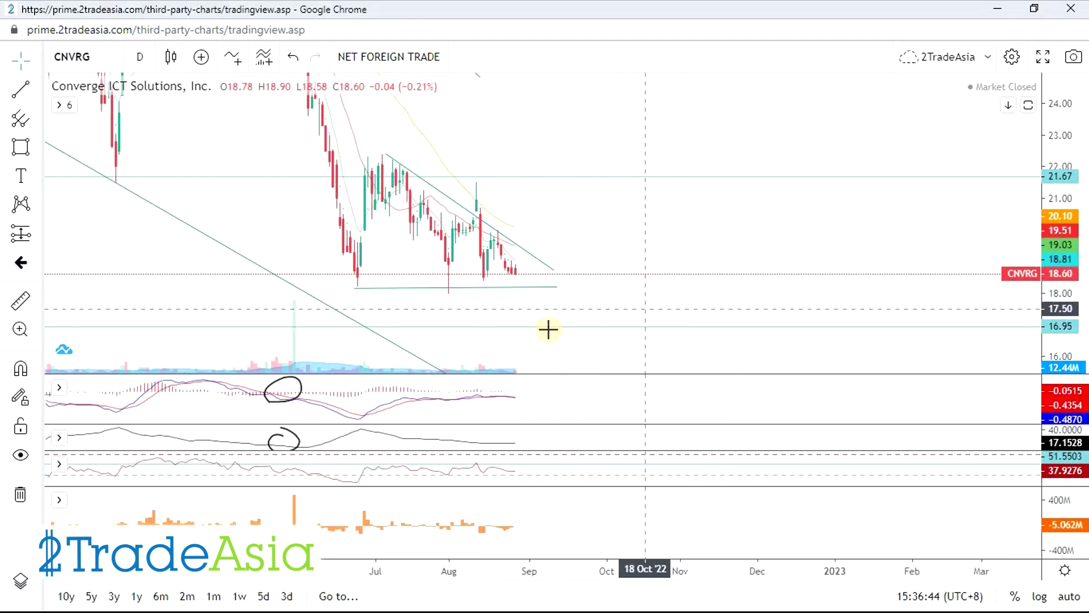
pyautogui.moveTo(539, 312); pyautogui.dragTo(962, 311)
pyautogui.scroll(-2, 968, 321)
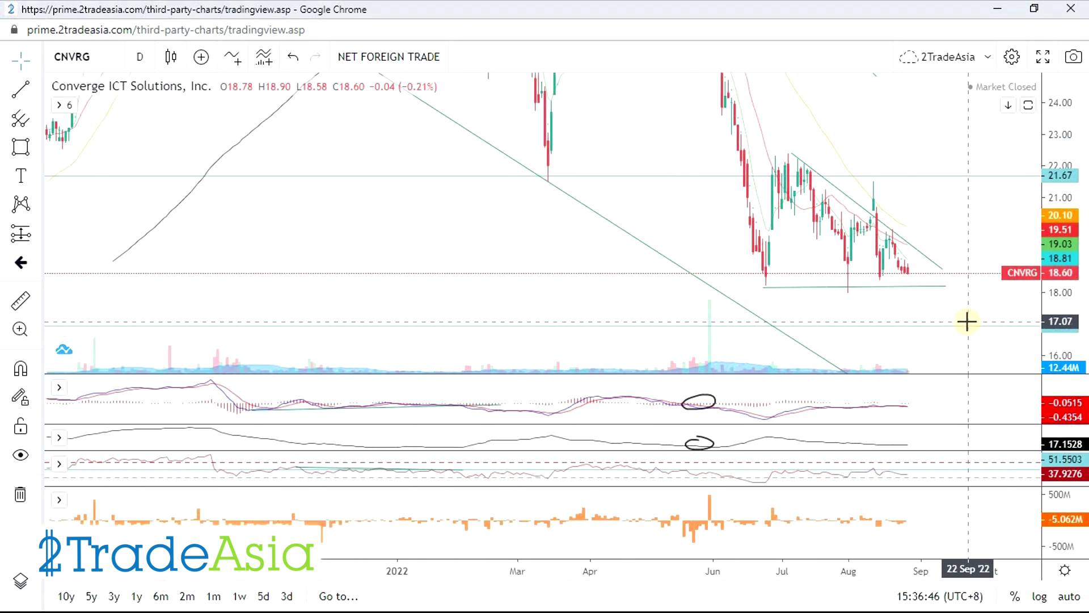
pyautogui.moveTo(1060, 245); pyautogui.dragTo(1064, 328)
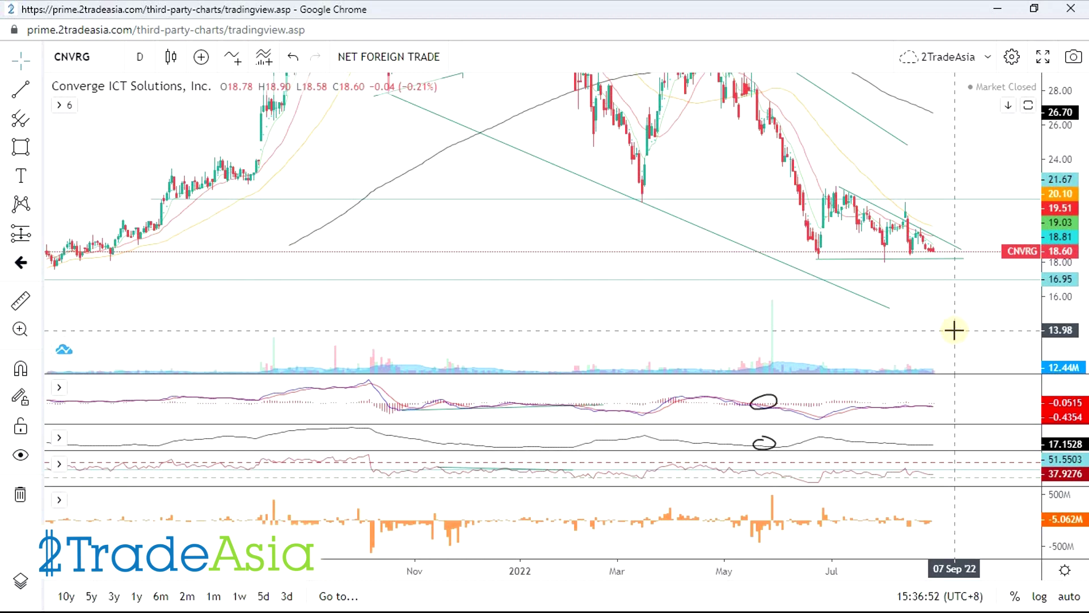
pyautogui.scroll(-1, 954, 330)
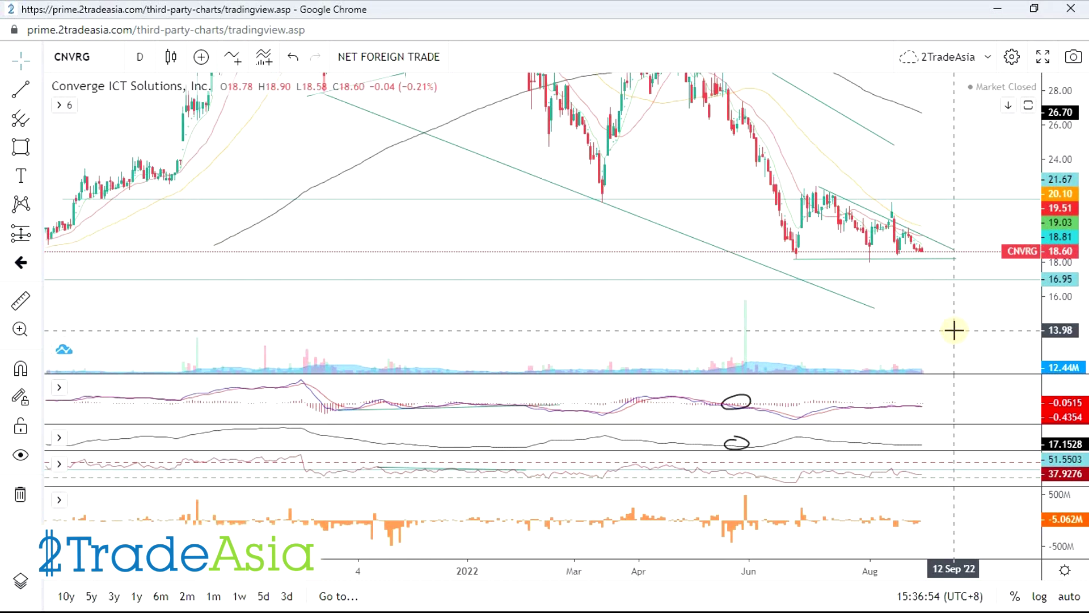
pyautogui.scroll(1, 936, 314)
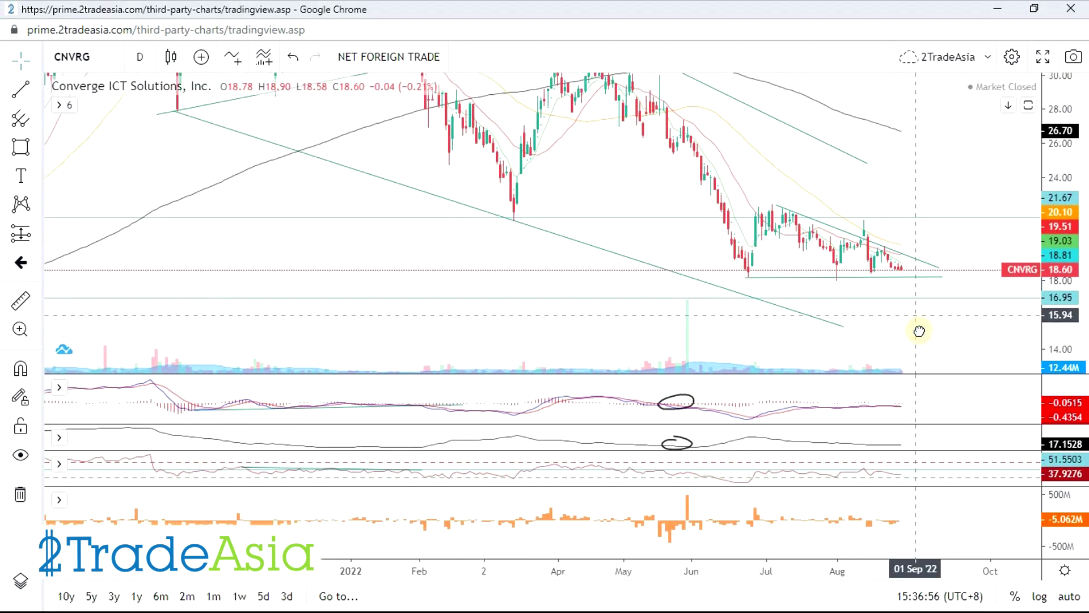
pyautogui.scroll(1, 932, 419)
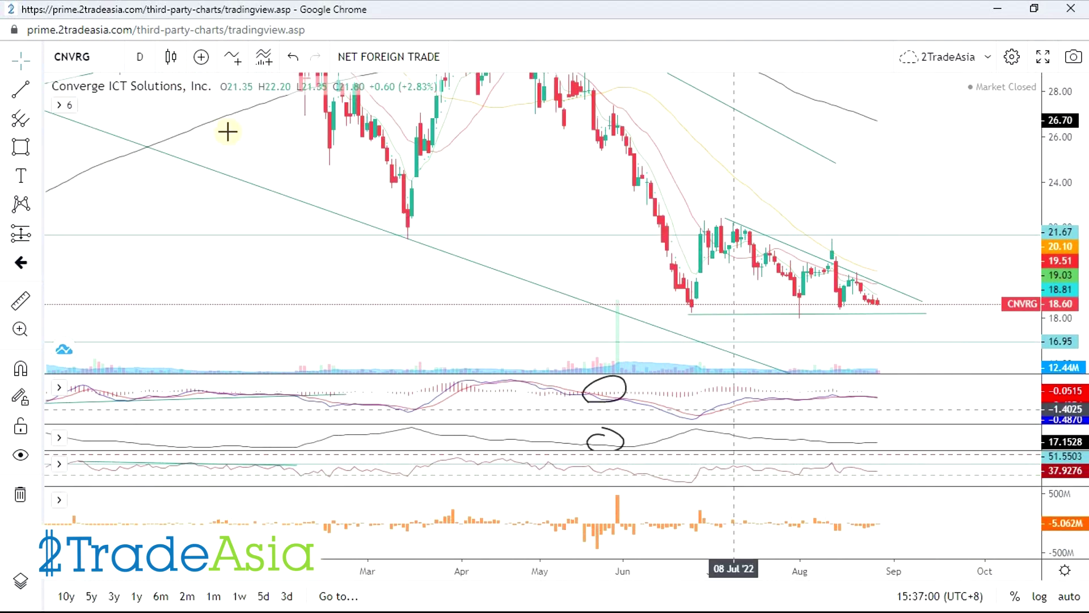
# Step: Draw a rising trend line in the RSI pane from about 16.69 on 27 Jun '22 to about 42.89 on 14 Sep '22
pyautogui.click(23, 90)
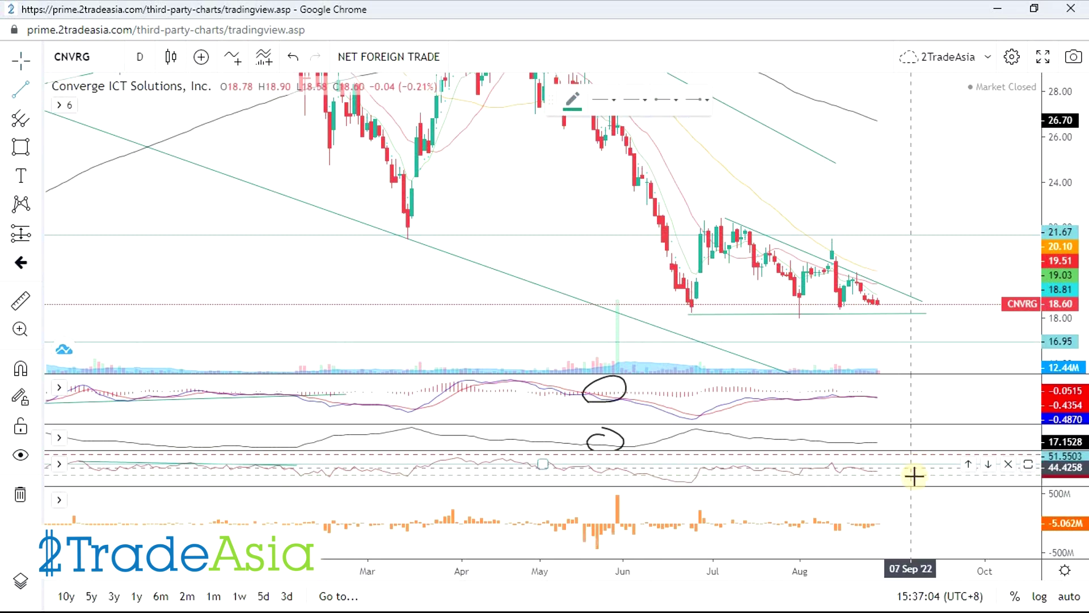
pyautogui.click(696, 482)
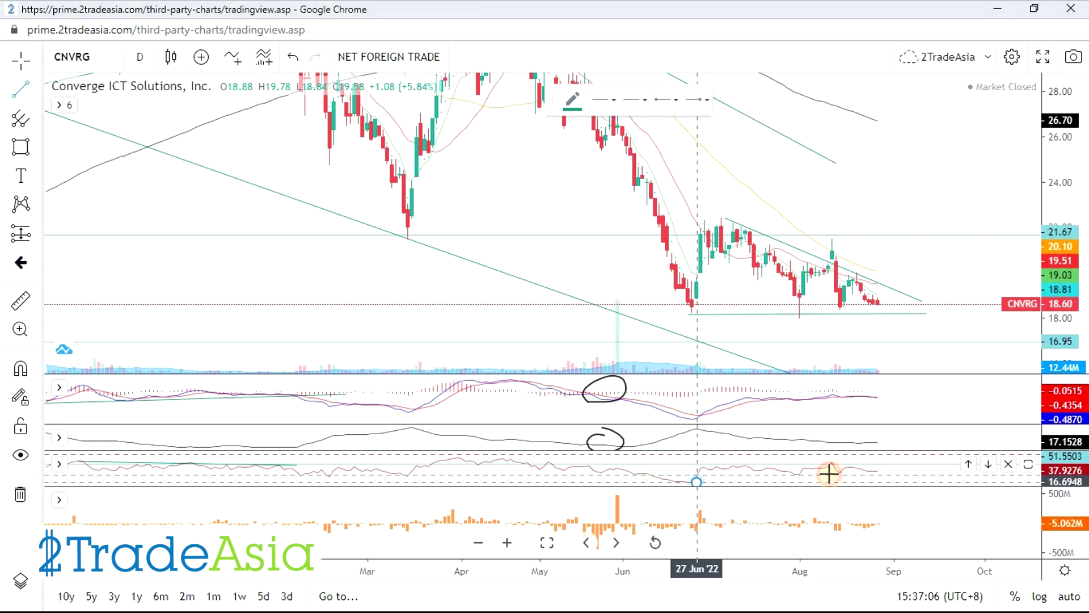
pyautogui.click(931, 469)
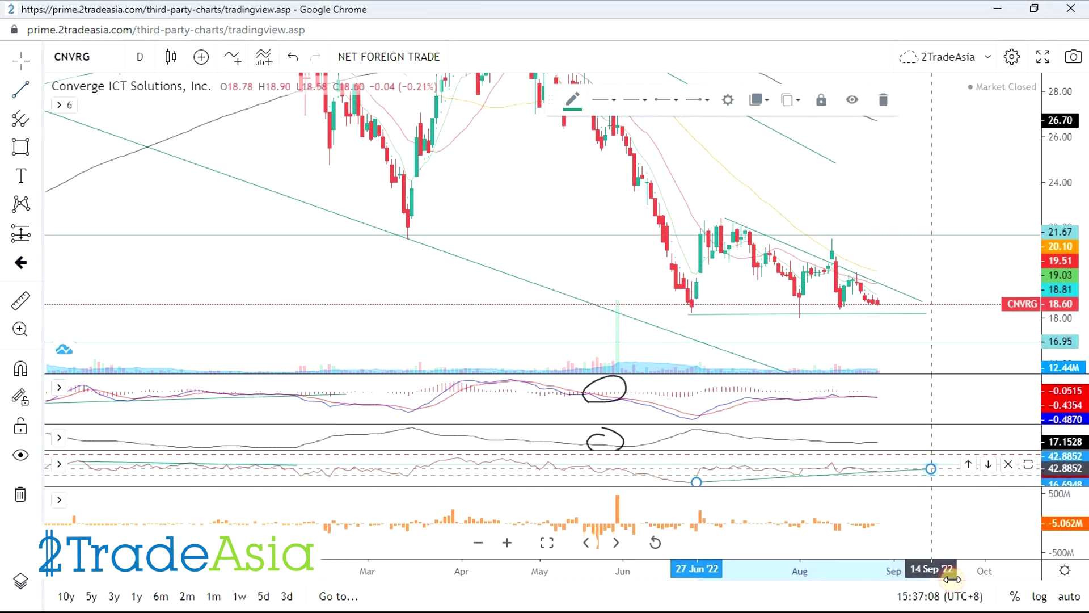
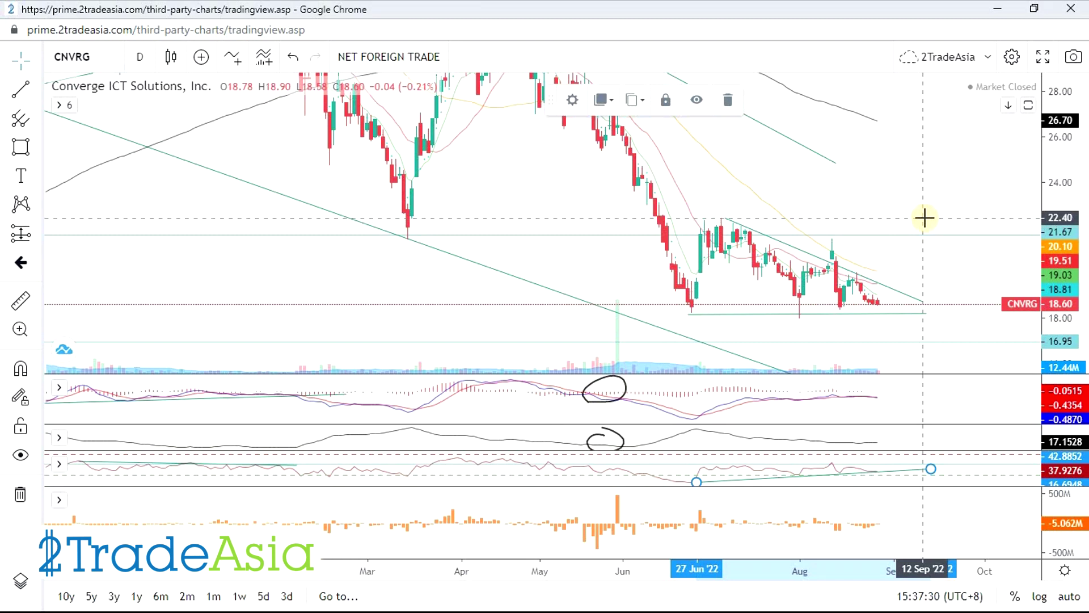
# Step: Switch to the Google Sheets spreadsheet and review CNVRG's net profit margin, year-on-year earnings growth, current ratio and debt-to-equity
pyautogui.hotkey('alt', 'Tab')
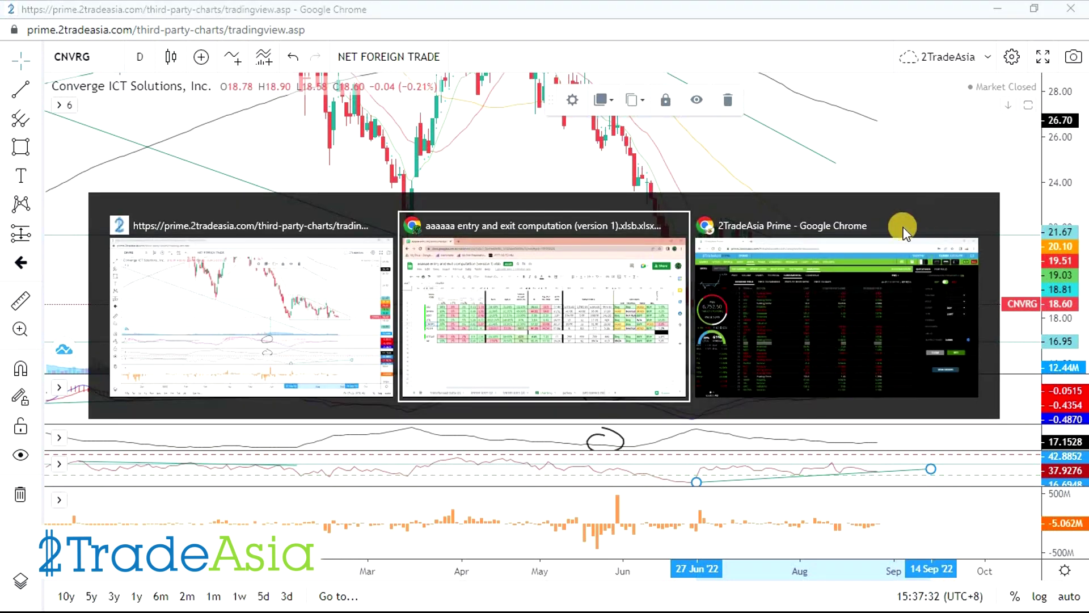
pyautogui.click(474, 321)
pyautogui.click(157, 332)
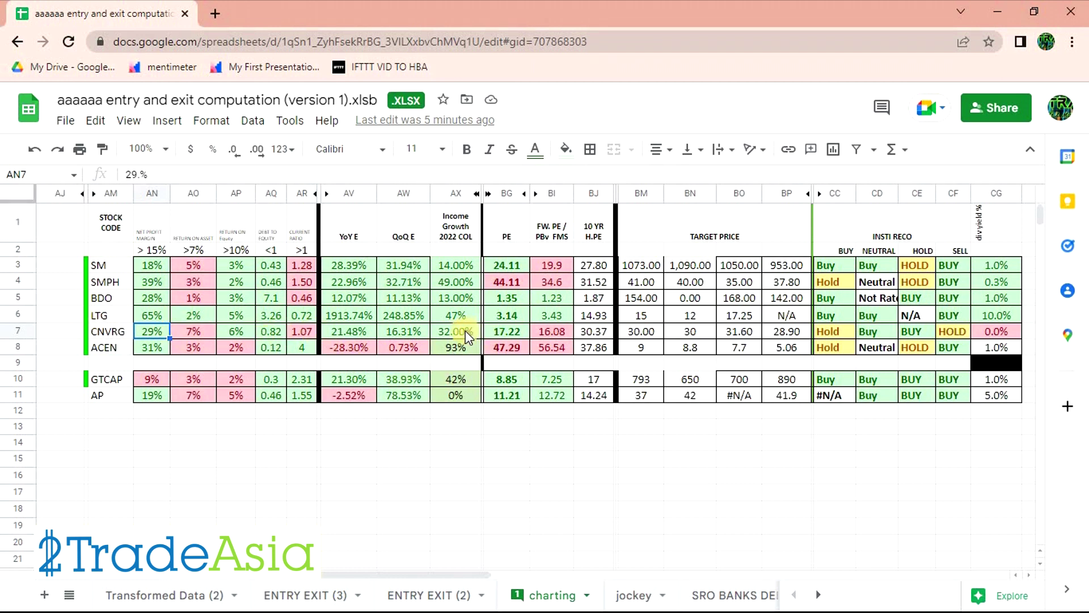
pyautogui.click(344, 332)
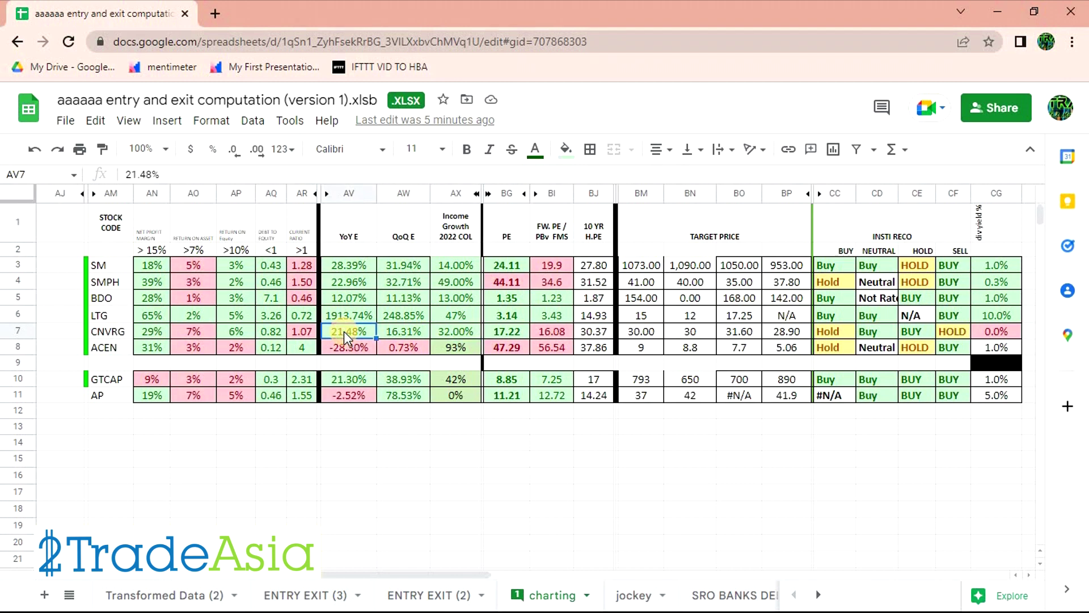
pyautogui.click(301, 333)
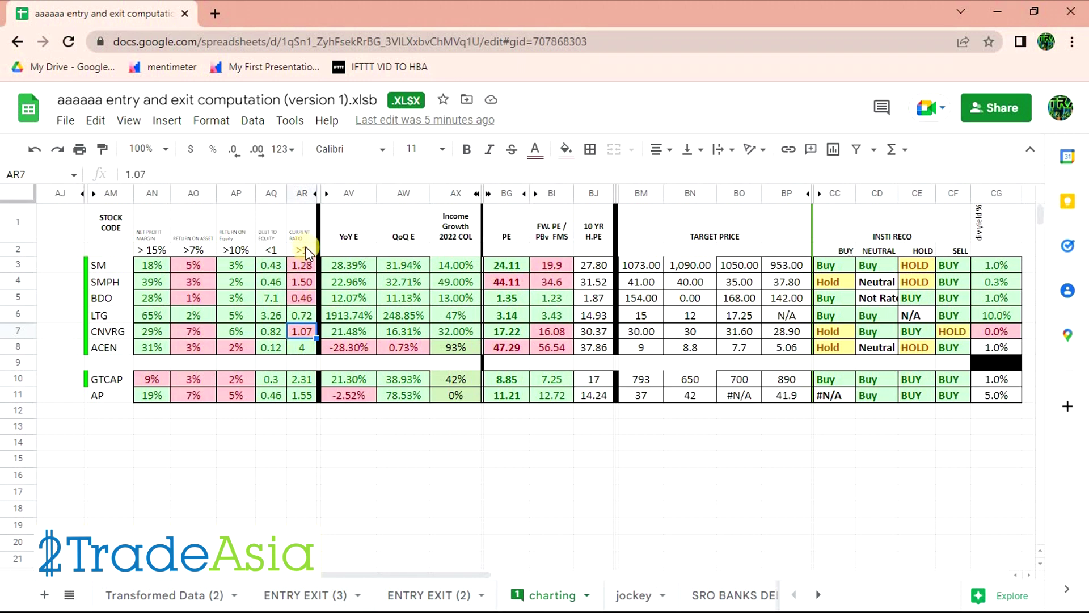
pyautogui.click(266, 331)
# Step: Compare CNVRG's PE with its 10-year historical PE and its forward PE in the spreadsheet
pyautogui.click(516, 331)
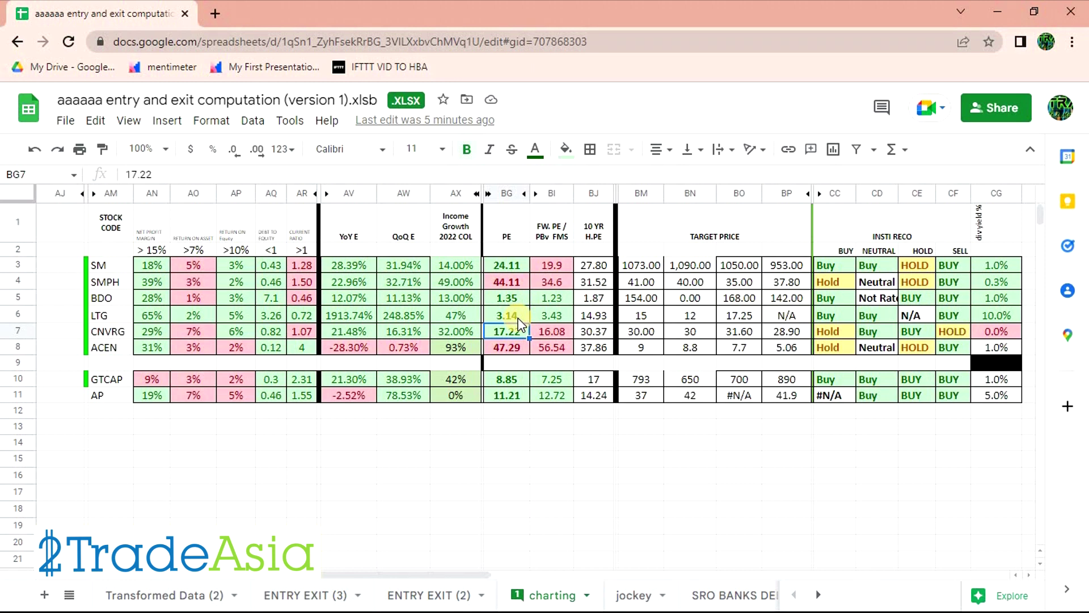
pyautogui.click(590, 334)
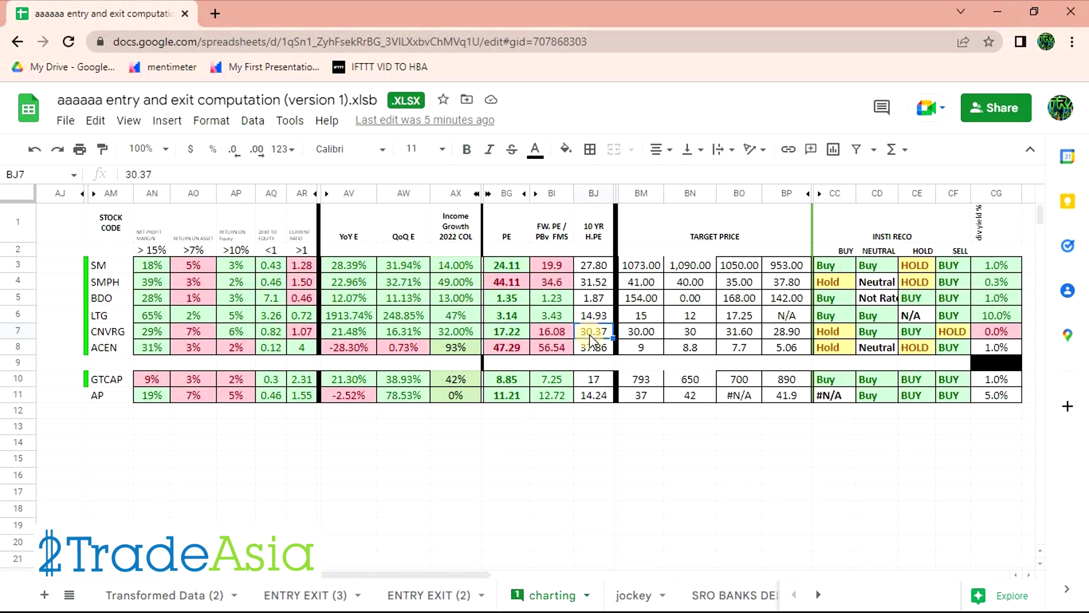
pyautogui.click(512, 330)
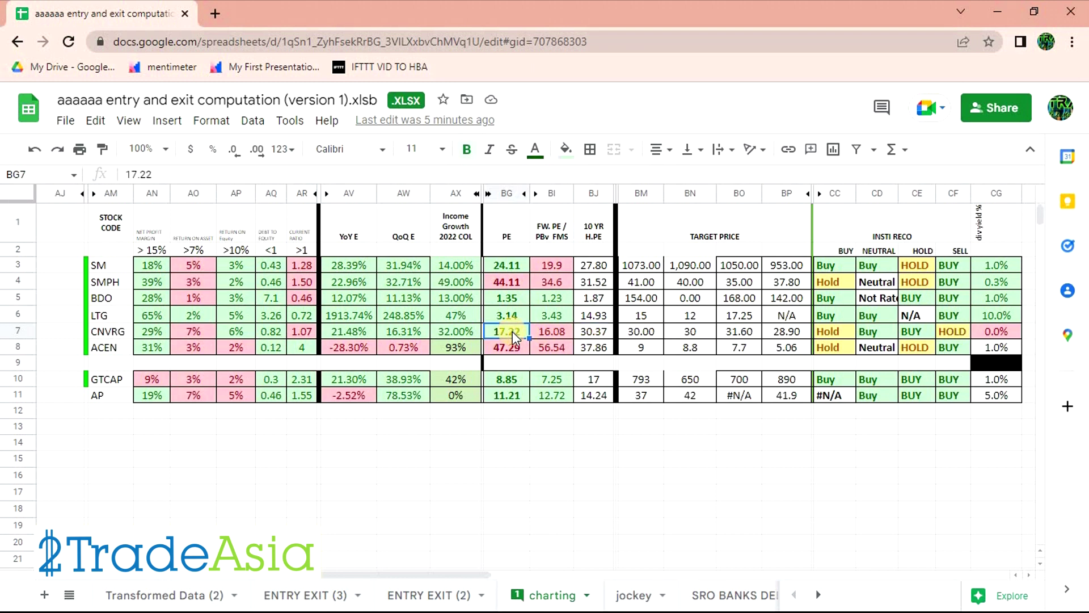
pyautogui.click(553, 331)
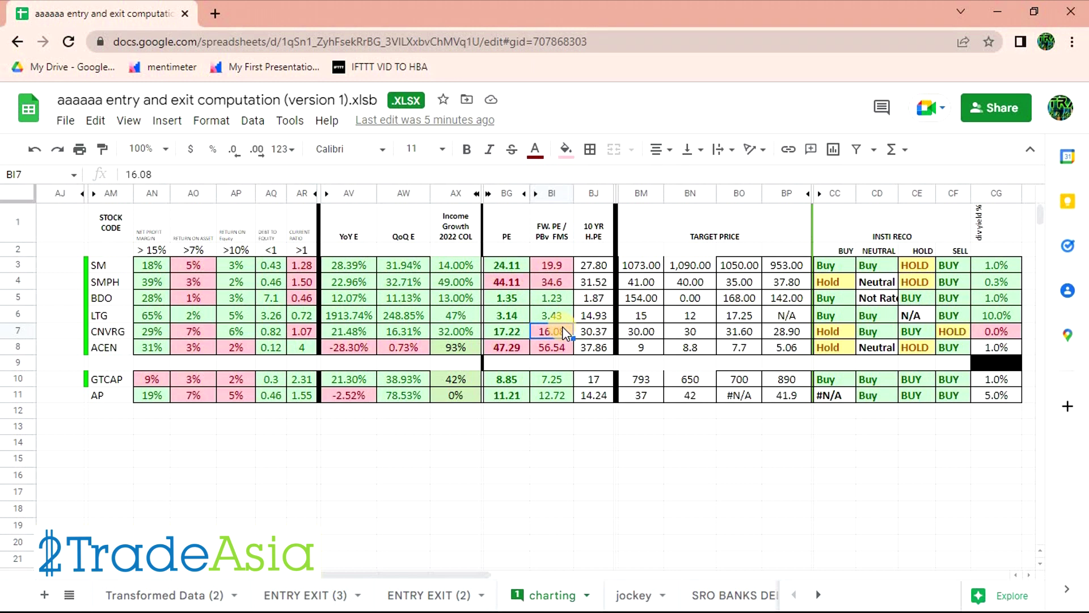
# Step: Review CNVRG's dividend yield, target prices and institutional recommendations in the spreadsheet
pyautogui.click(1004, 330)
pyautogui.click(642, 332)
pyautogui.moveTo(923, 330); pyautogui.dragTo(888, 332)
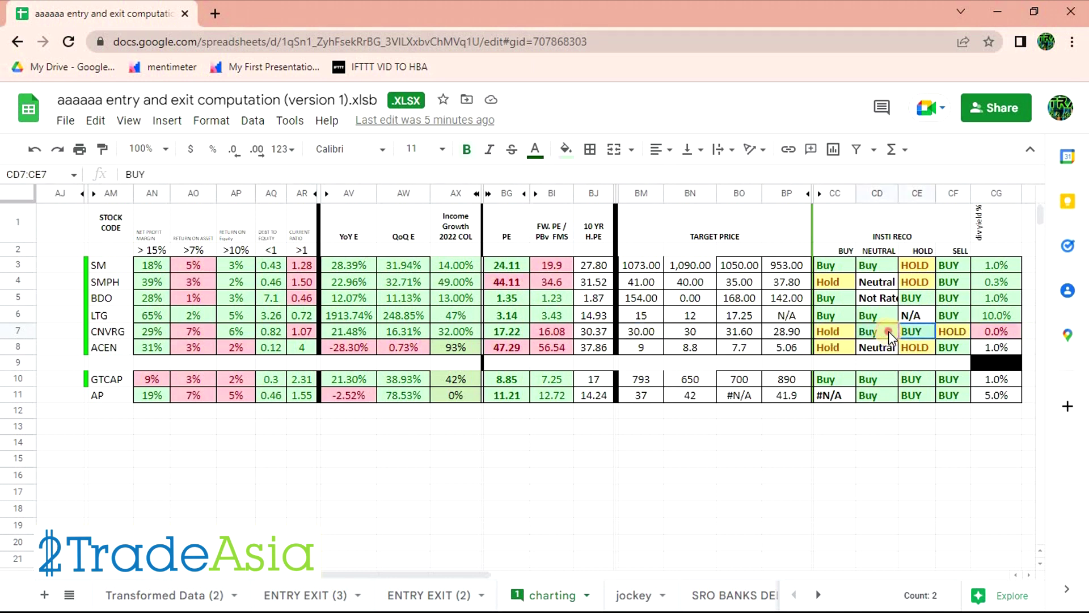
pyautogui.click(652, 332)
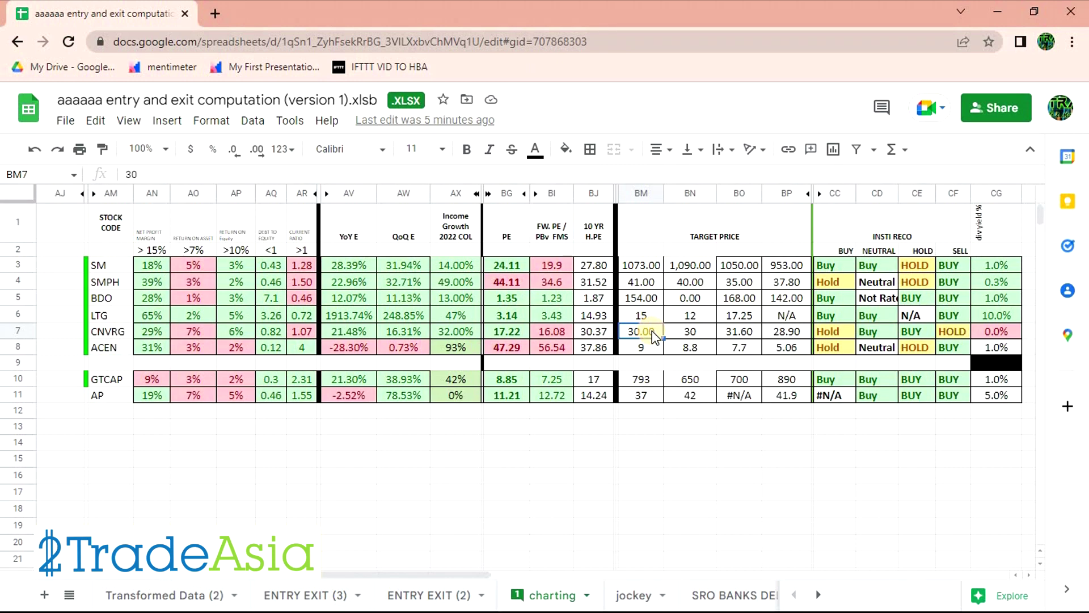
# Step: Switch to the TradingView chart and measure CNVRG's upside from about 18.51 to about 29.95
pyautogui.hotkey('alt', 'Tab')
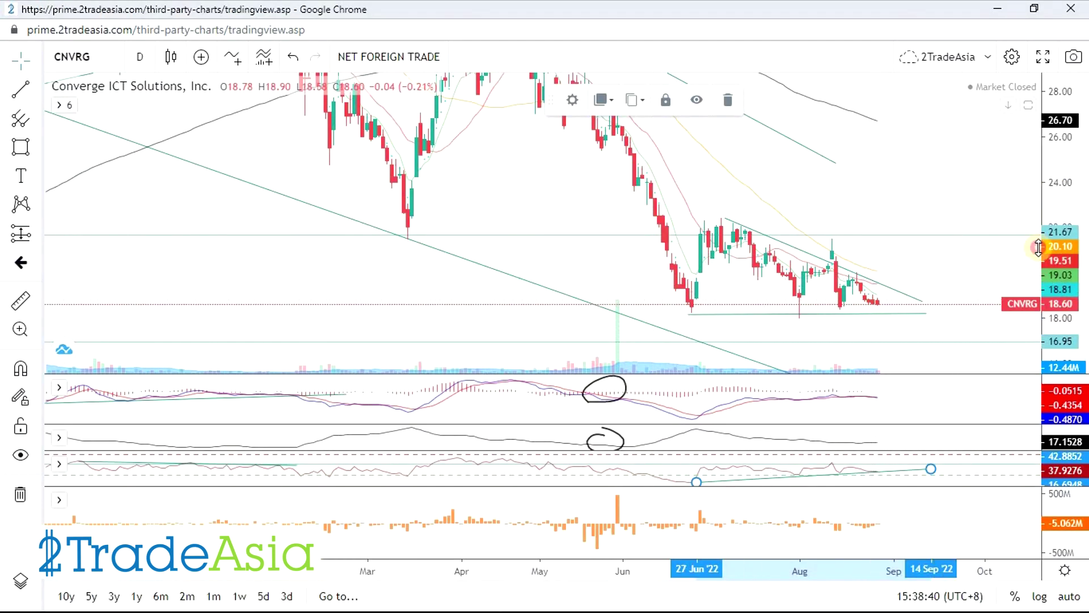
pyautogui.scroll(-5, 981, 275)
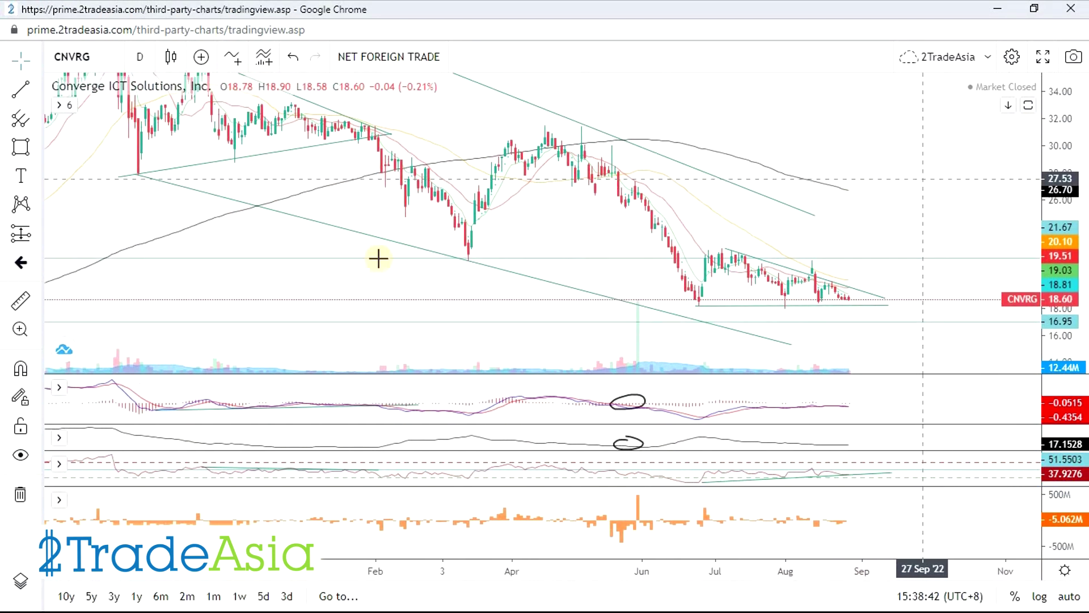
pyautogui.click(20, 301)
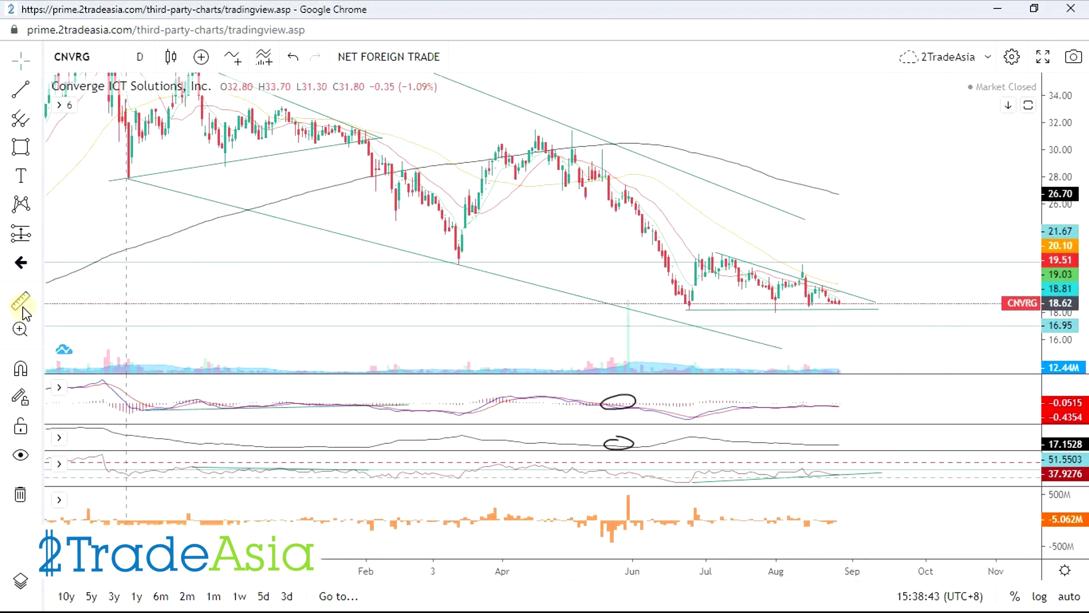
pyautogui.click(951, 305)
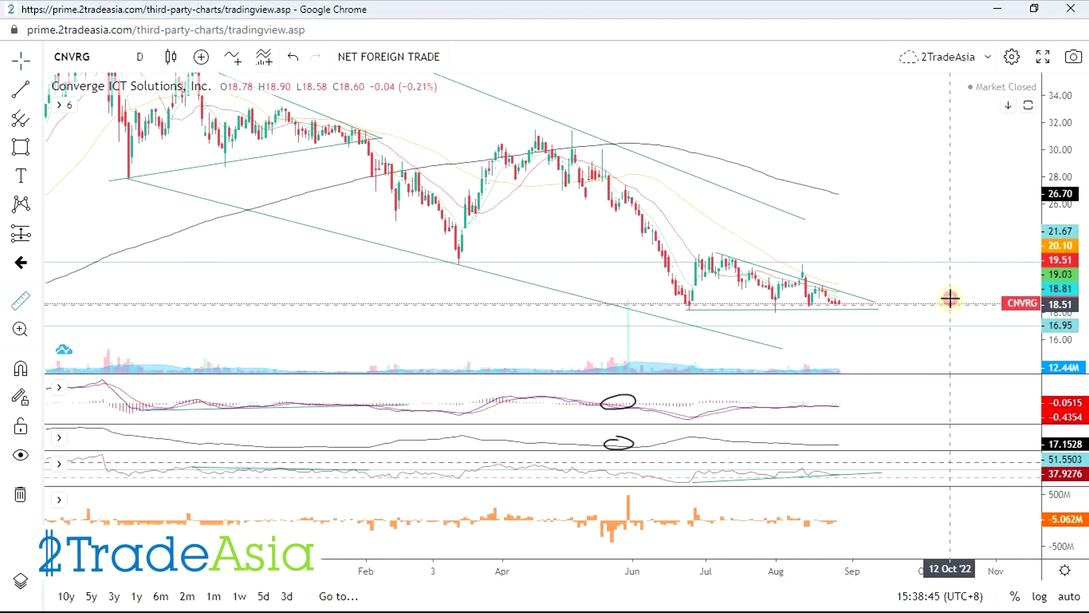
pyautogui.click(952, 151)
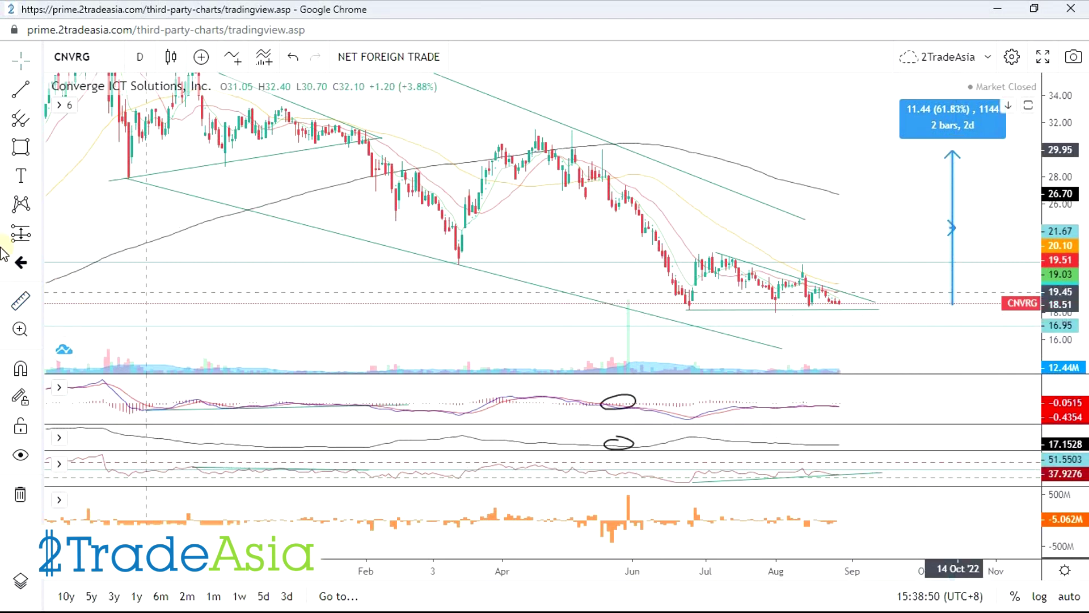
# Step: Measure CNVRG's potential move from about 18.57 up to about 22.22, above the 21.67 resistance line
pyautogui.click(918, 304)
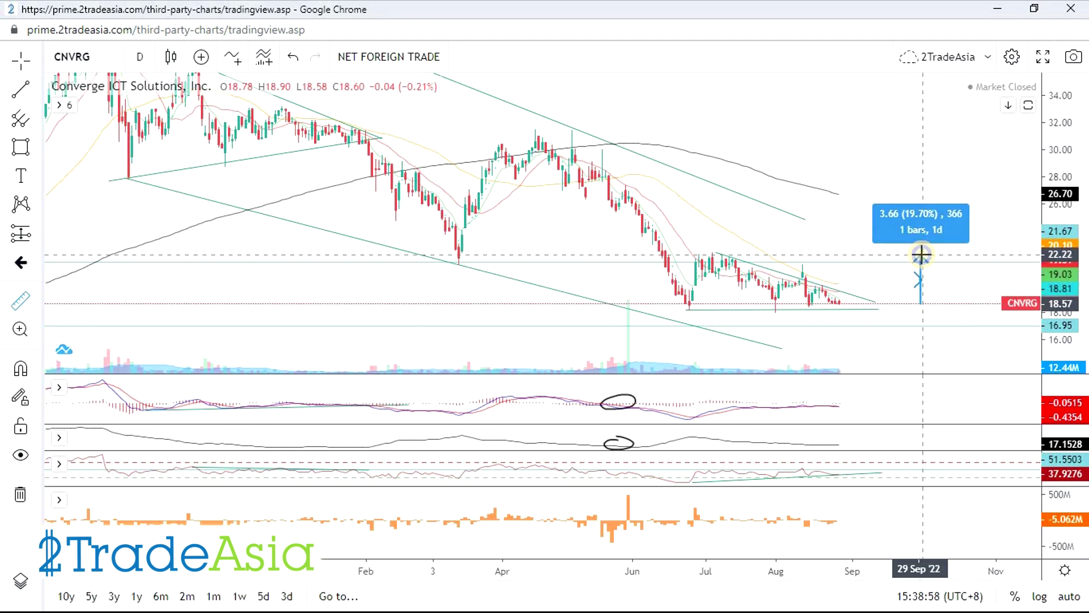
pyautogui.click(921, 255)
pyautogui.scroll(4, 936, 284)
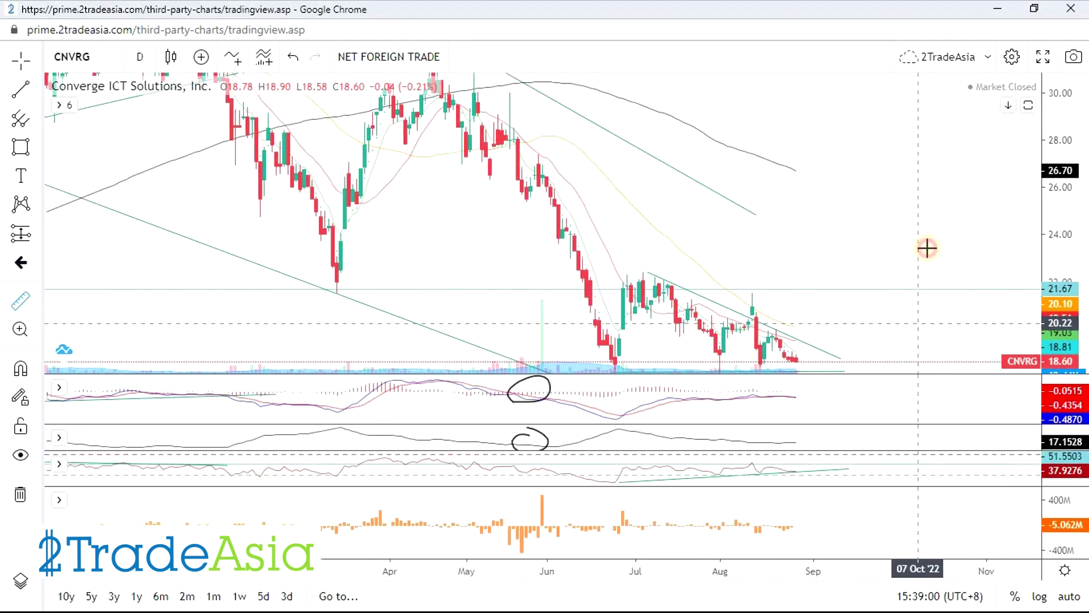
# Step: Examine the latest CNVRG candles against the triangle's lower line and the 16.95 support line
pyautogui.scroll(3, 746, 320)
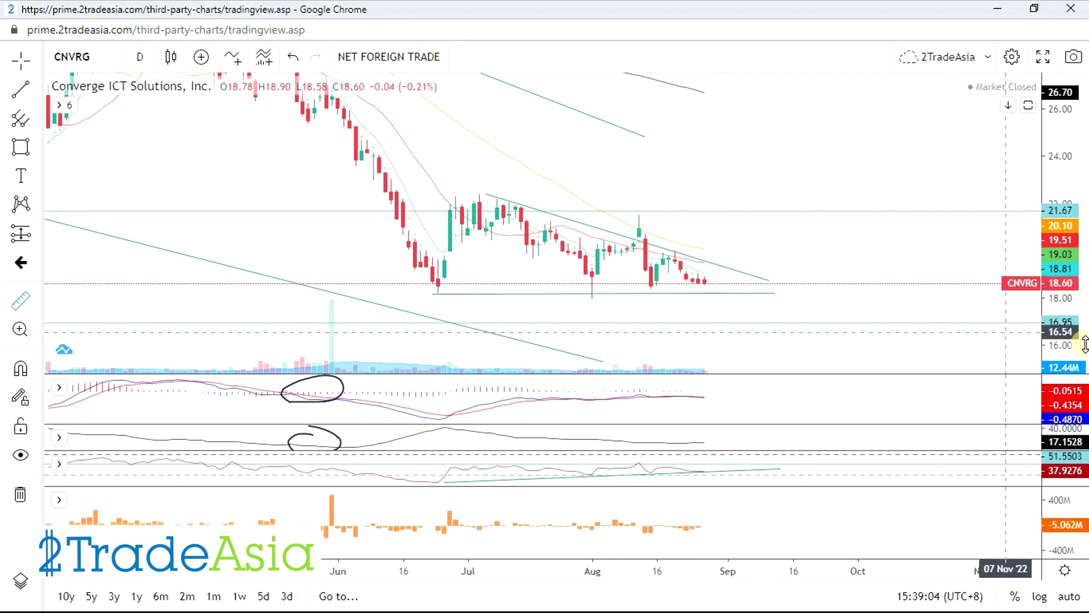
pyautogui.scroll(3, 858, 311)
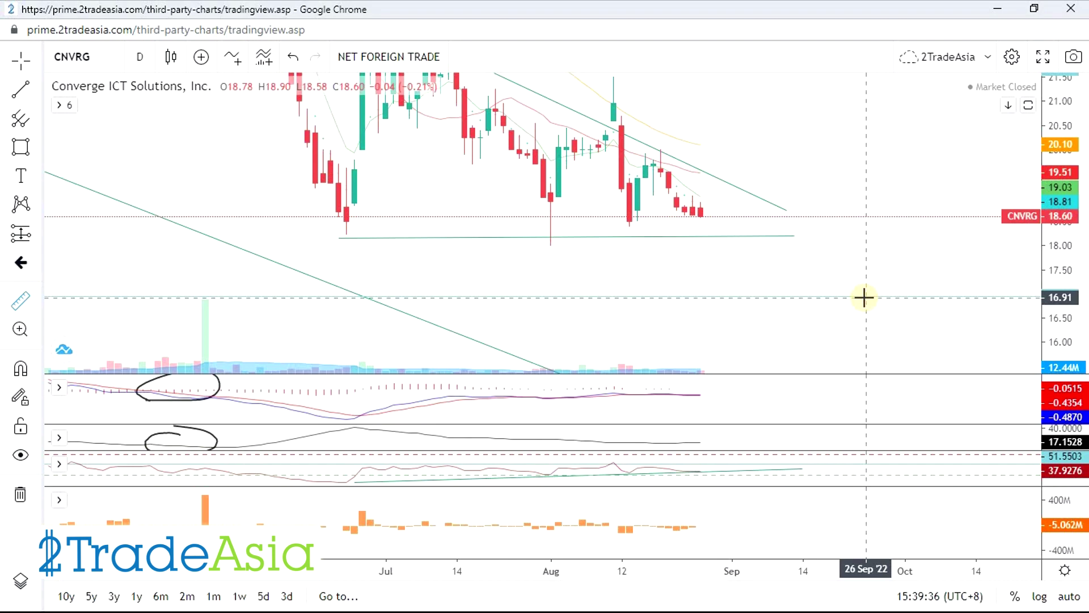
pyautogui.hotkey('alt', 'Tab')
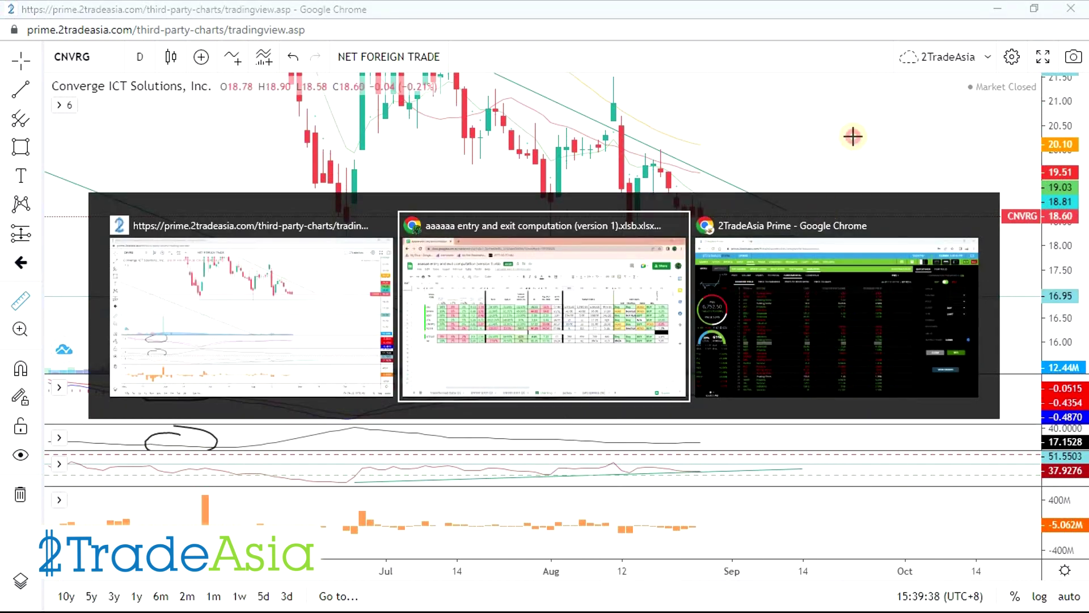
pyautogui.press('Escape')
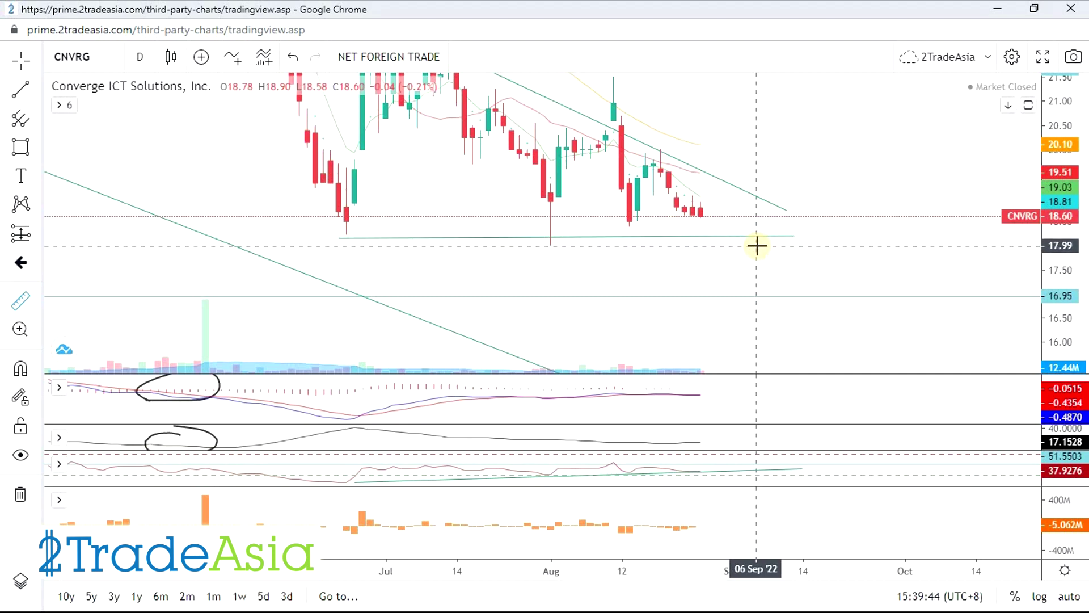
pyautogui.scroll(-3, 758, 246)
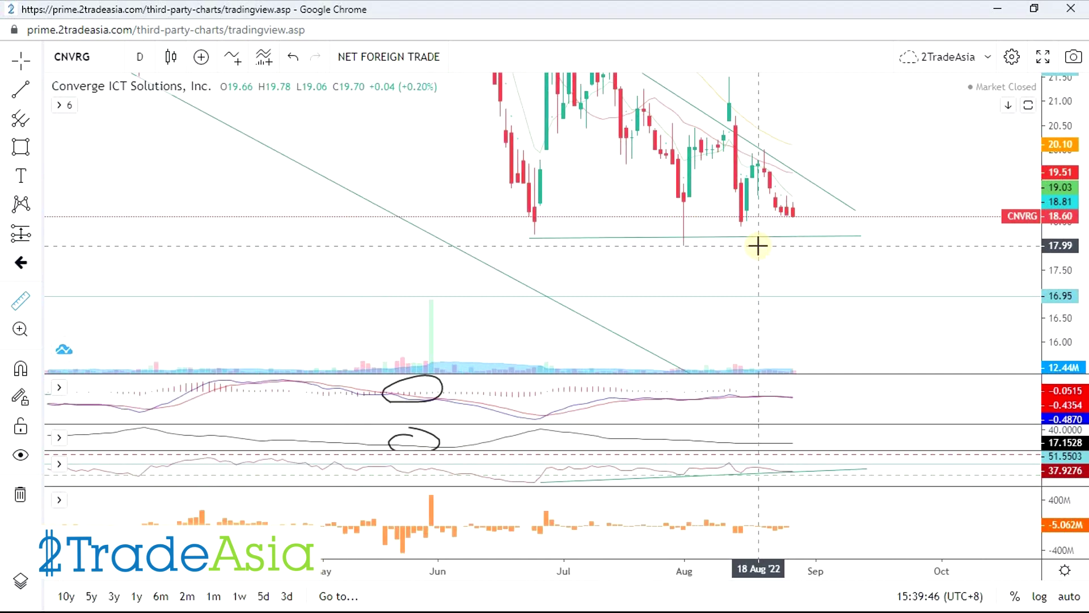
# Step: Alternate between the Google Sheets spreadsheet and the chart to weigh CNVRG's full row of fundamentals against its triangle support
pyautogui.hotkey('alt', 'Tab')
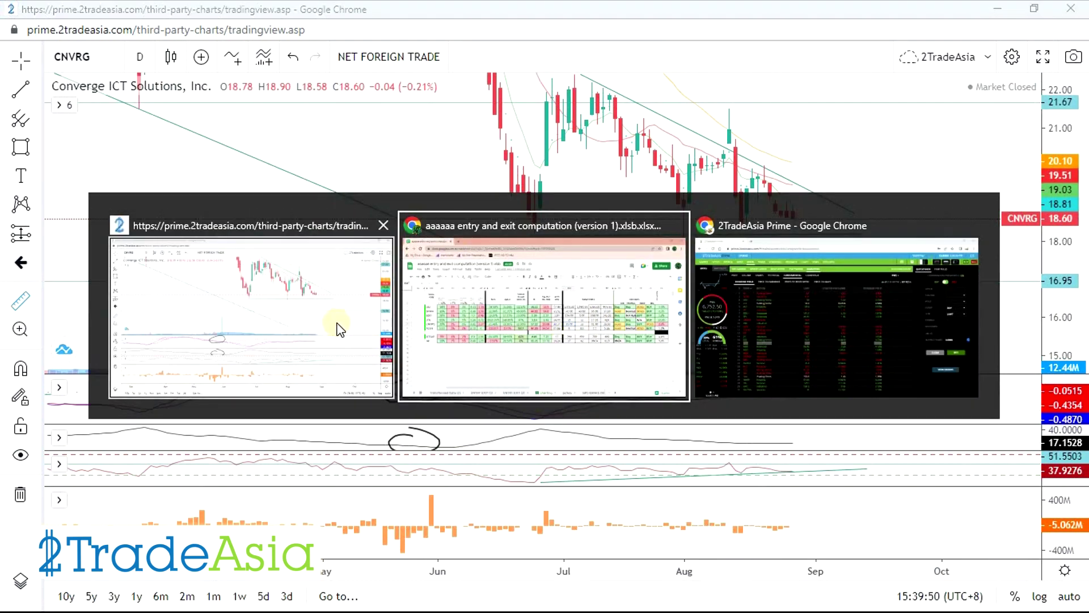
pyautogui.click(550, 358)
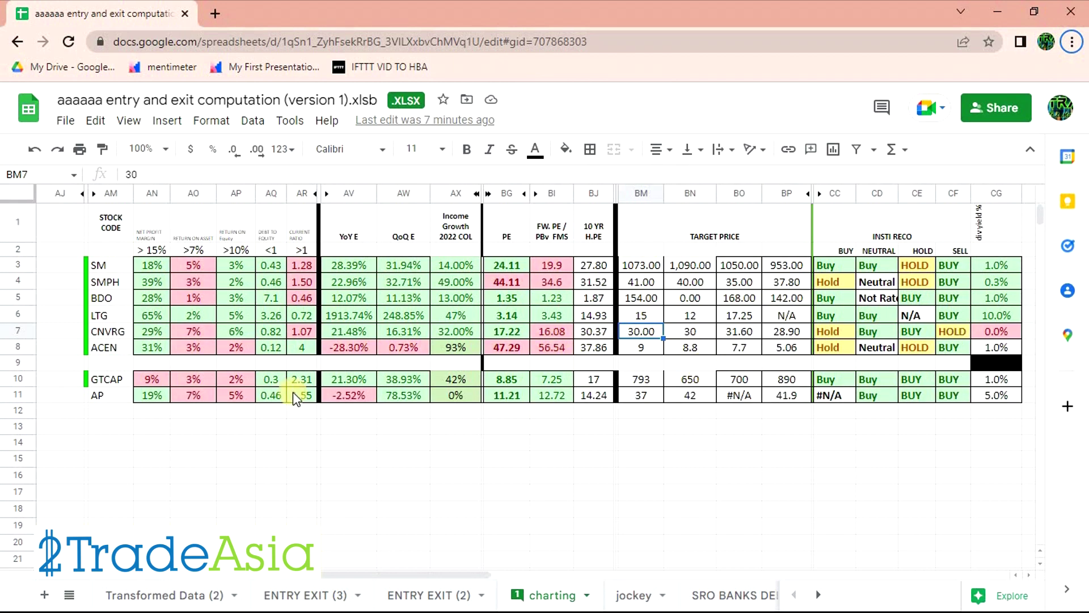
pyautogui.click(300, 483)
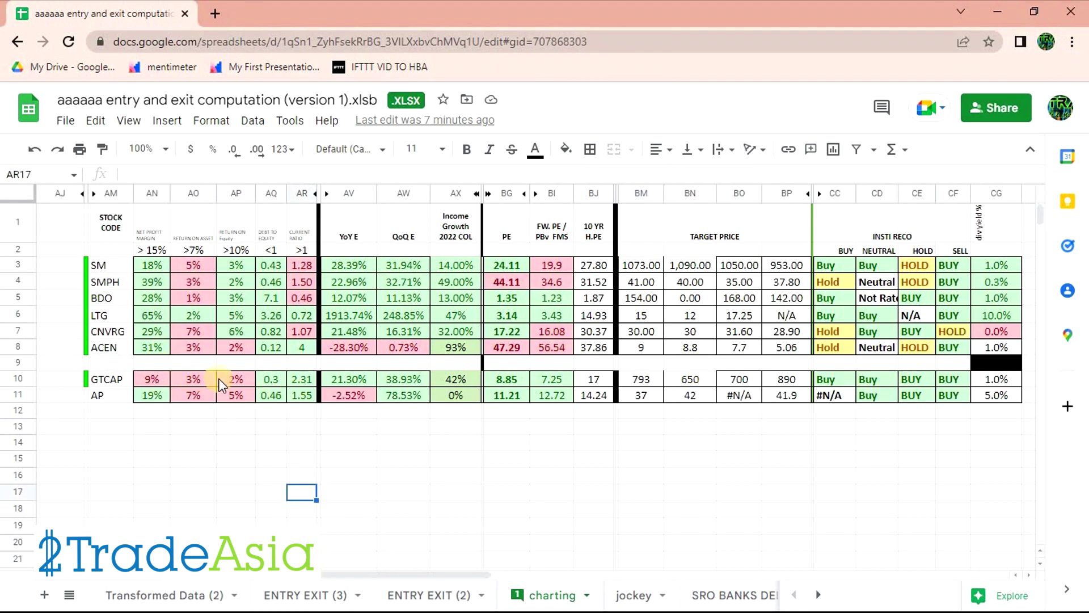
pyautogui.hotkey('alt', 'Tab')
pyautogui.moveTo(783, 324); pyautogui.dragTo(610, 287)
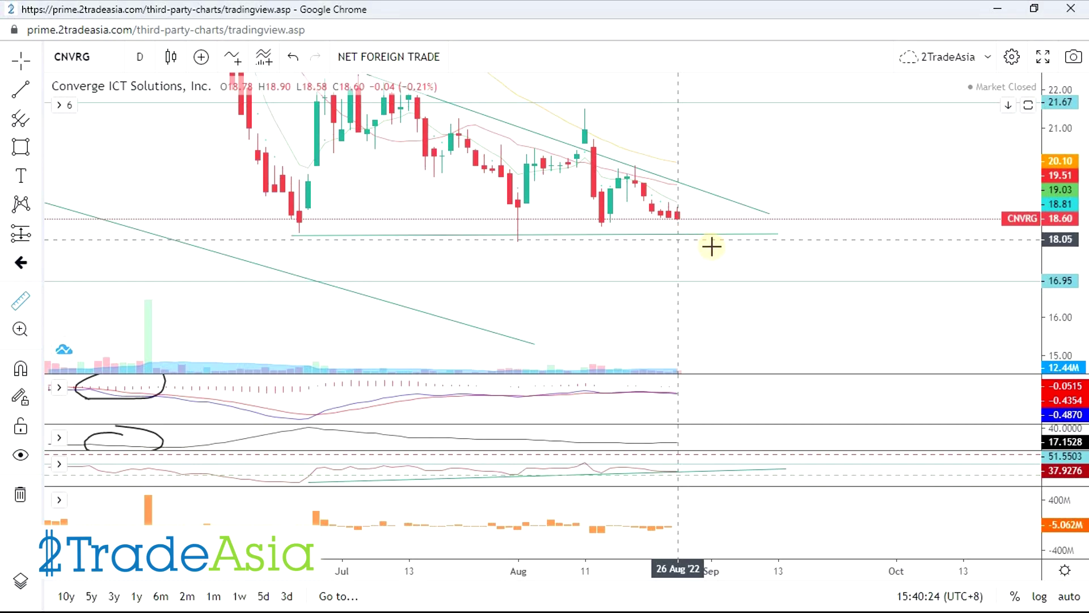
pyautogui.hotkey('alt', 'Tab')
pyautogui.moveTo(146, 338); pyautogui.dragTo(992, 347)
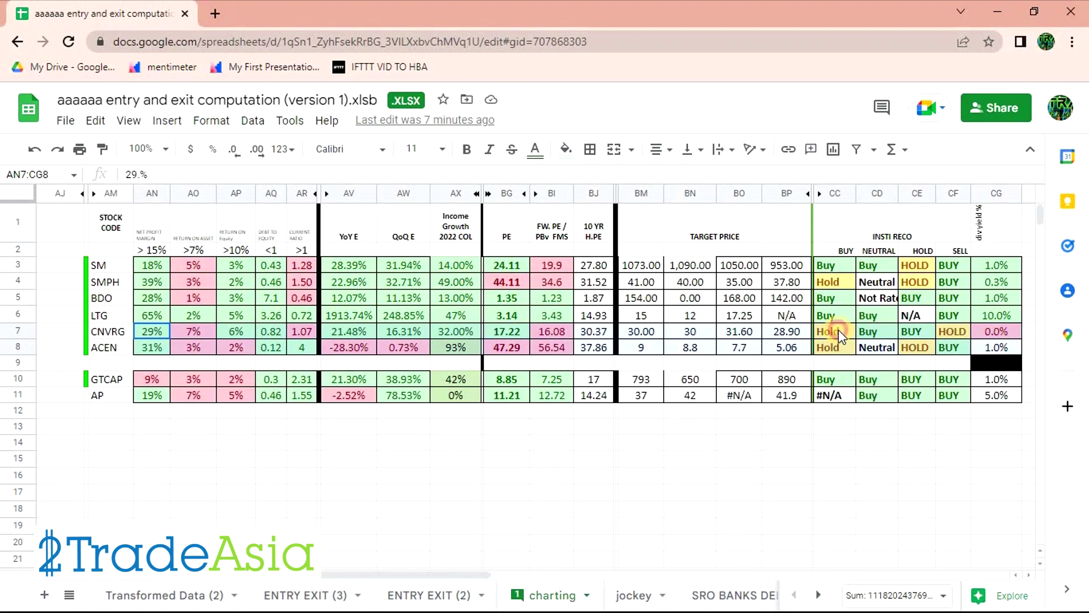
pyautogui.hotkey('alt', 'Tab')
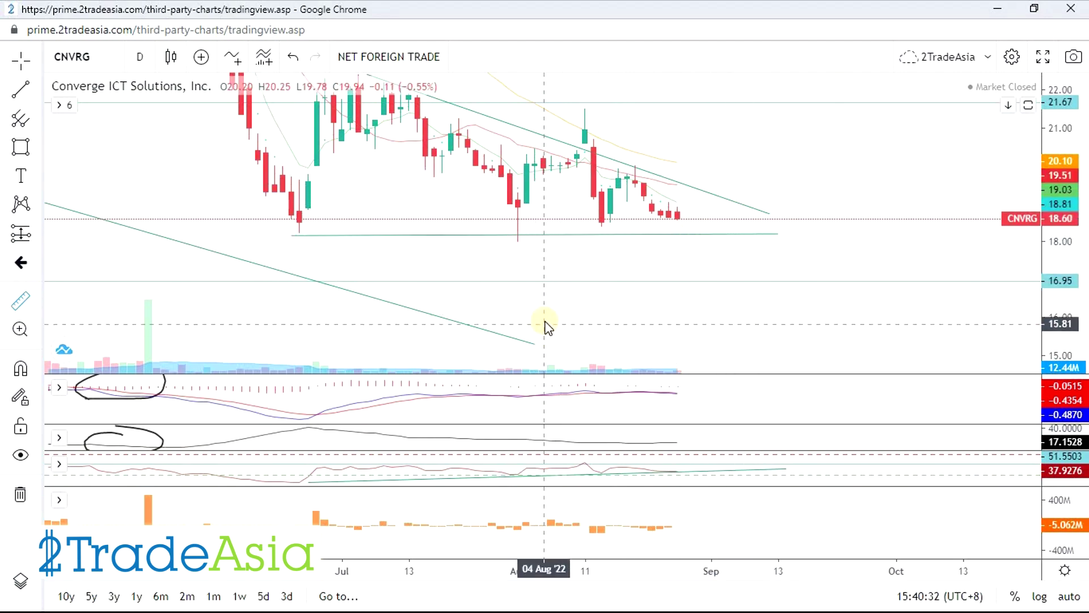
# Step: Mark the ACEN row in the spreadsheet as the next stock and load the ACEN chart in TradingView
pyautogui.hotkey('alt', 'Tab')
pyautogui.click(86, 346)
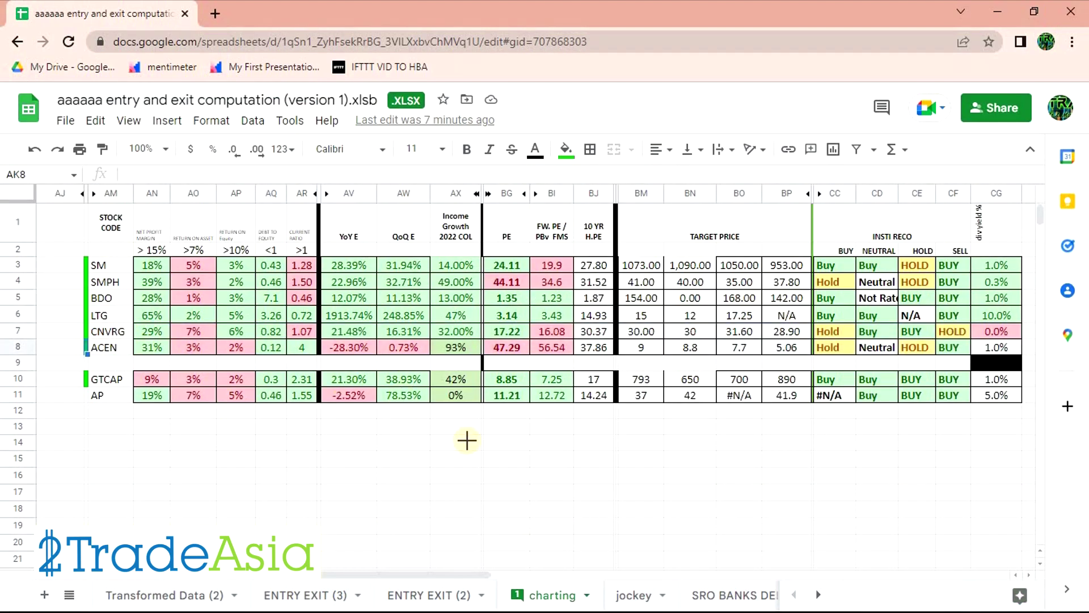
pyautogui.hotkey('alt', 'Tab')
pyautogui.write('A')
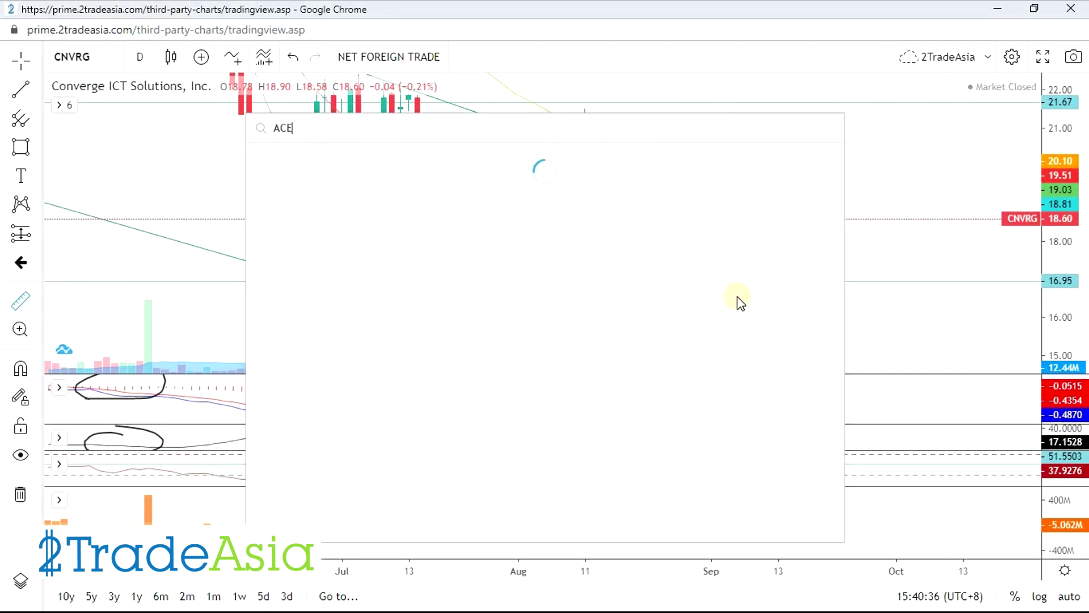
pyautogui.write('CEN')
pyautogui.press('Return')
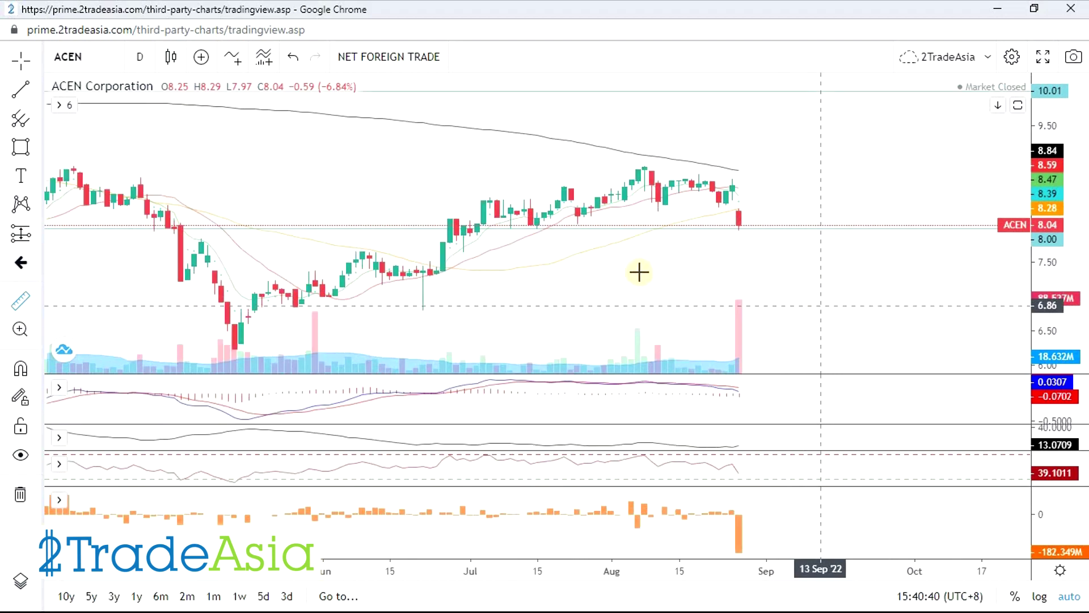
# Step: Examine ACEN's latest price drop and volume against its moving averages and the 8.00 support line
pyautogui.click(781, 271)
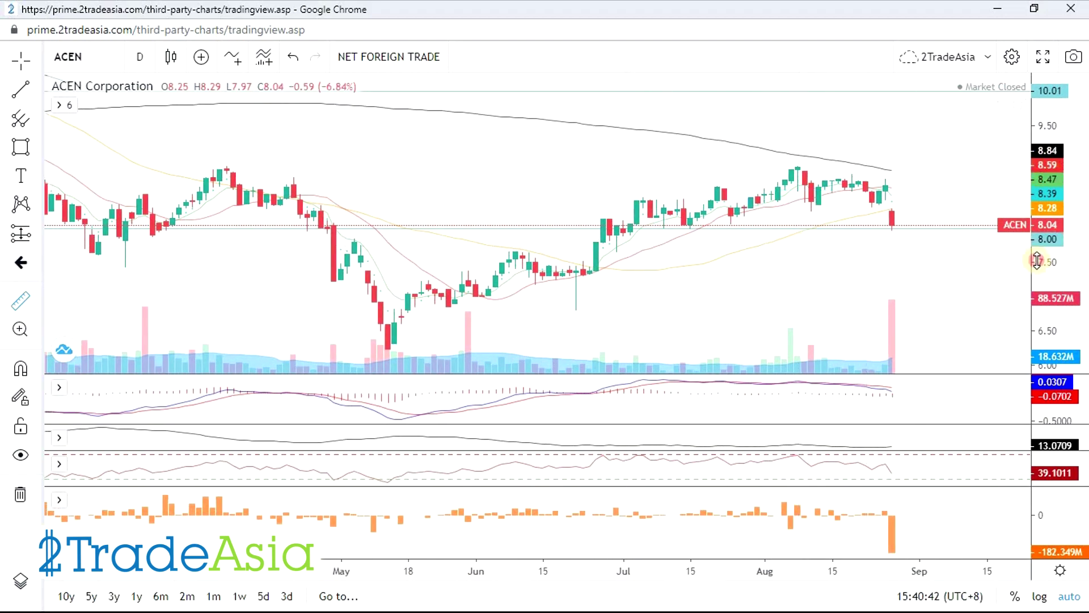
pyautogui.scroll(-5, 944, 287)
pyautogui.scroll(5, 938, 275)
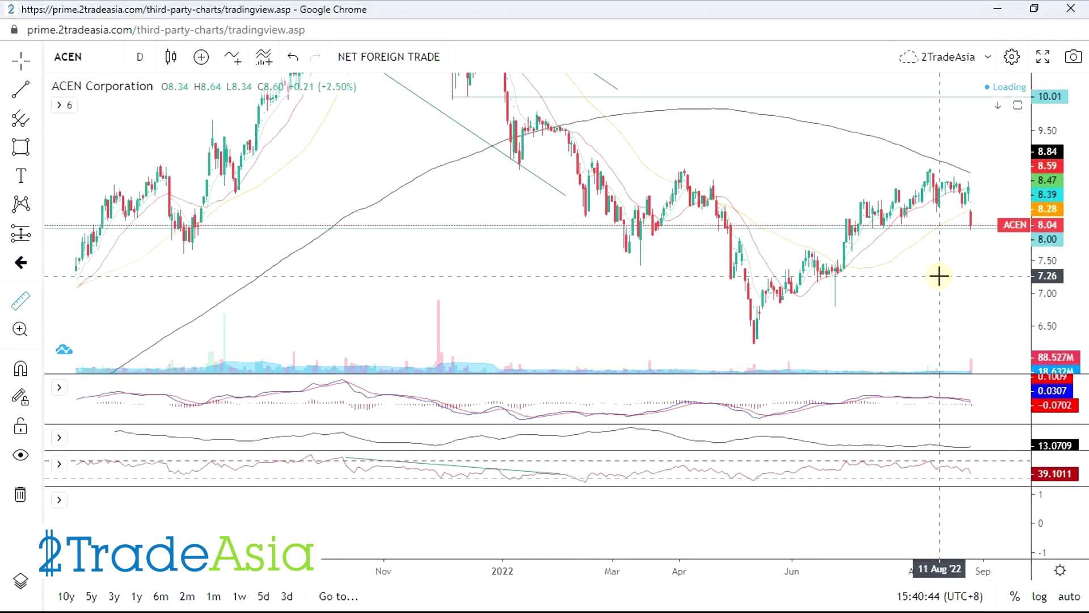
pyautogui.scroll(2, 929, 256)
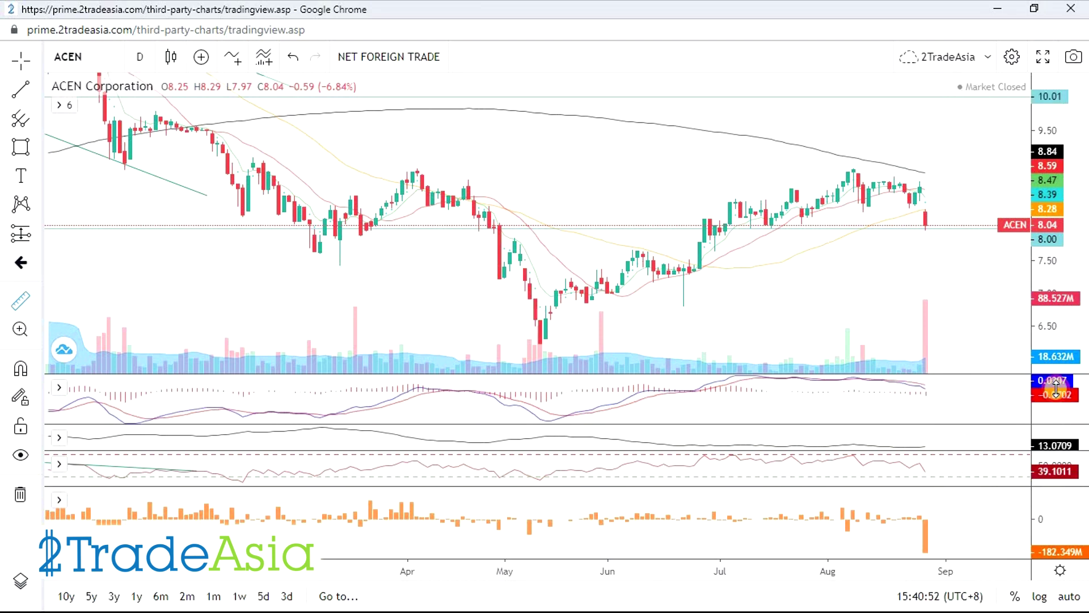
pyautogui.click(881, 290)
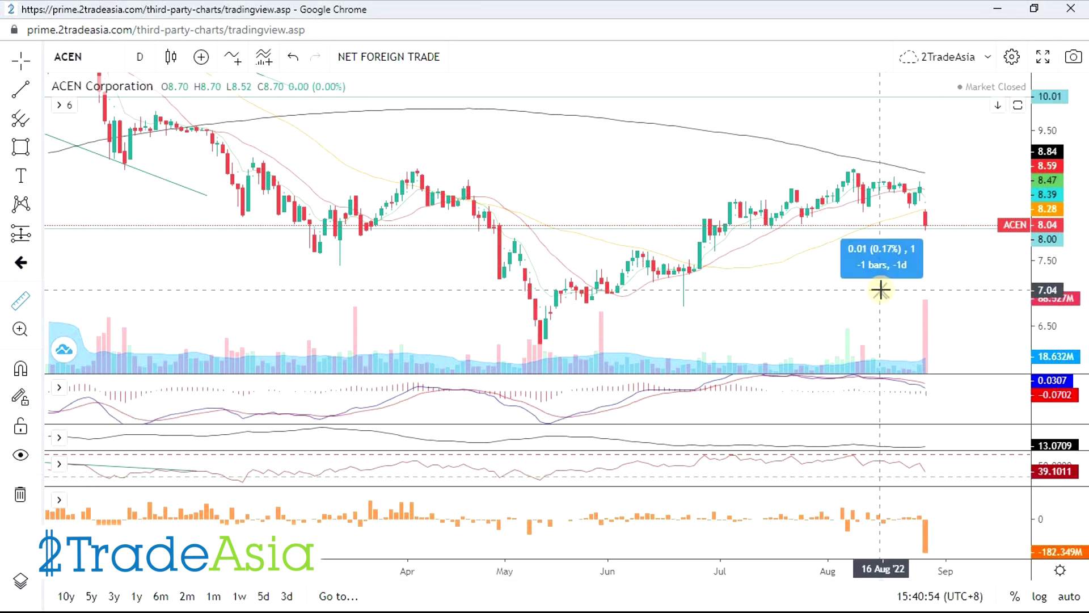
# Step: Load the MER chart and measure the drop from about 365.41 to about 312.86 around early August 2022
pyautogui.write('MER')
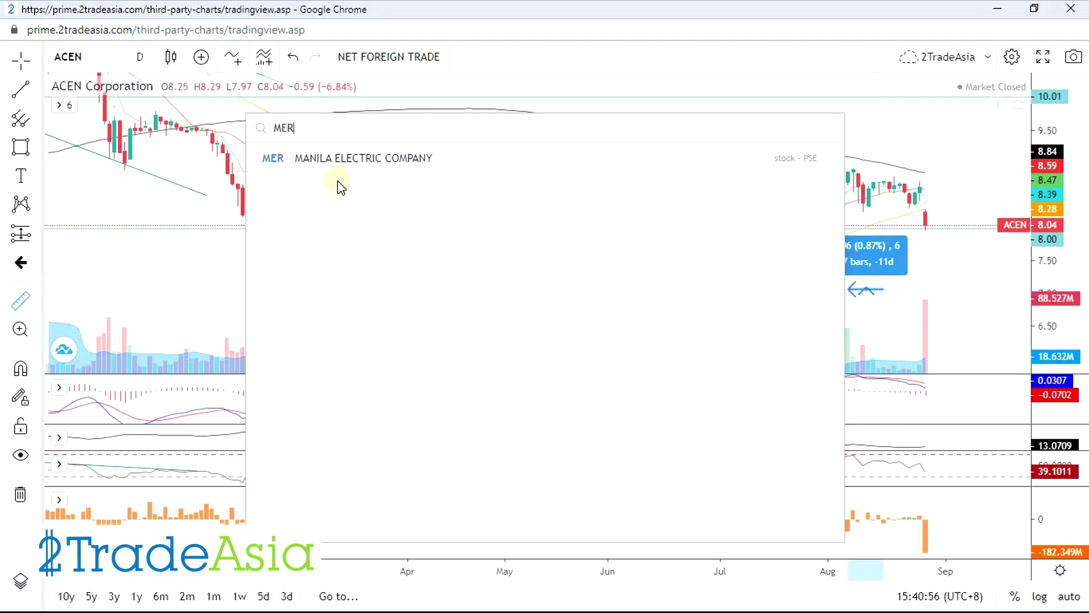
pyautogui.click(322, 156)
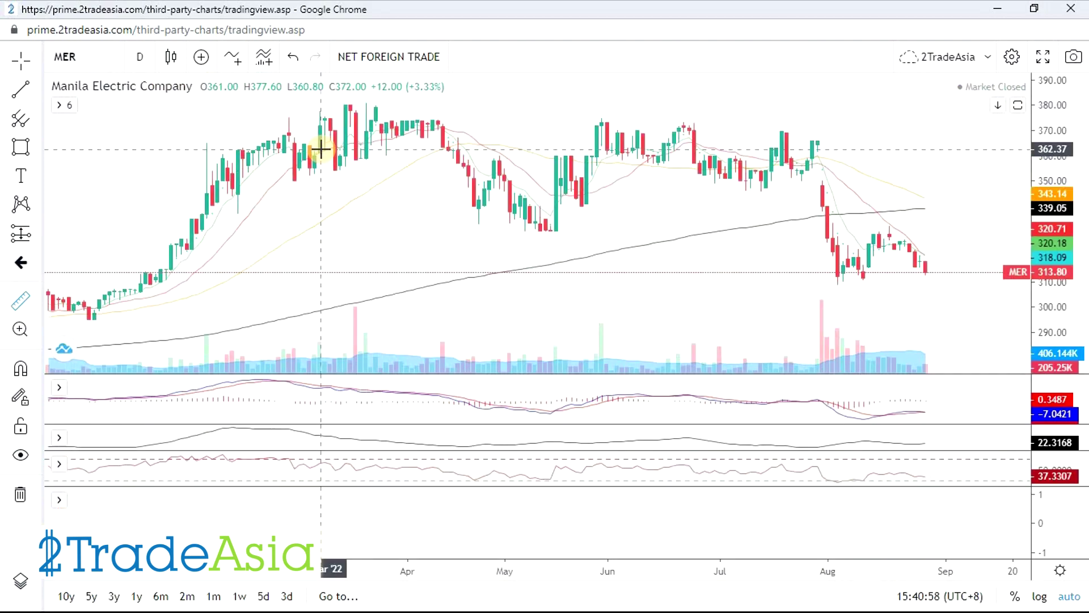
pyautogui.scroll(3, 783, 300)
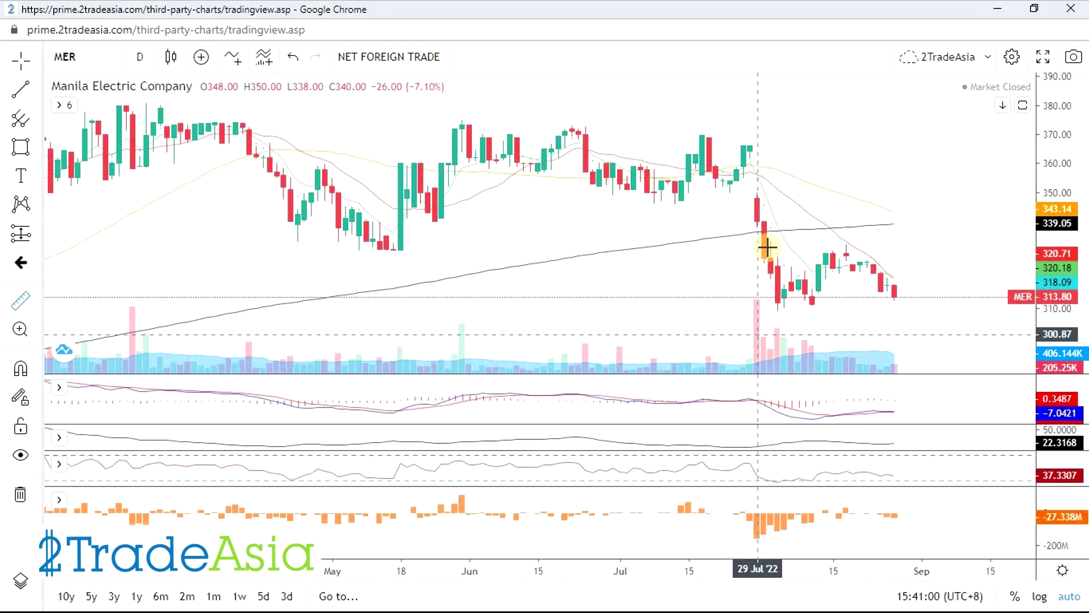
pyautogui.scroll(-3, 540, 218)
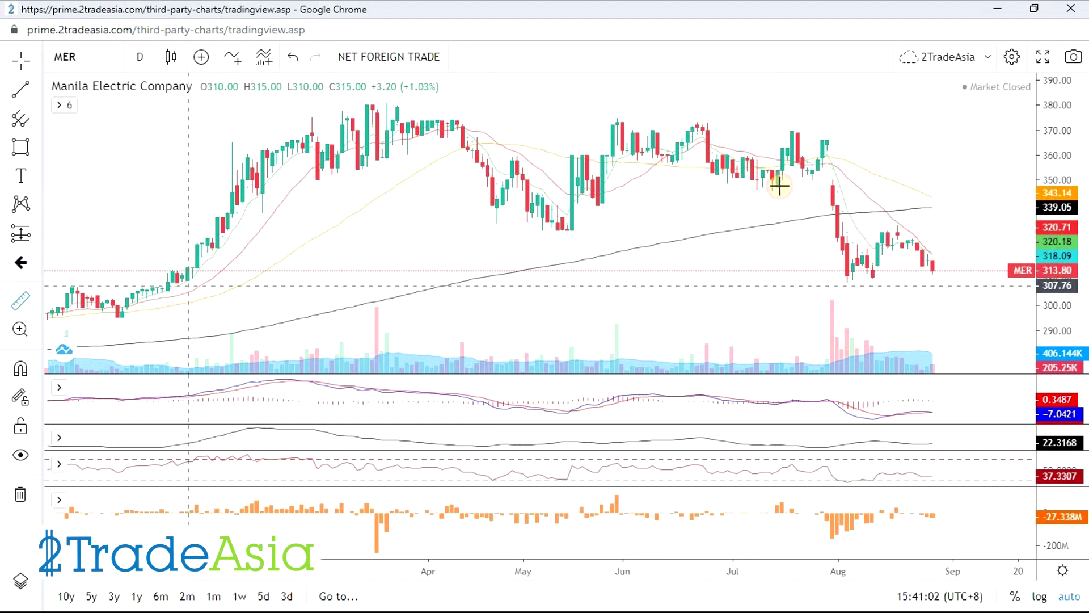
pyautogui.keyDown('shift'); pyautogui.click(855, 142); pyautogui.keyUp('shift')
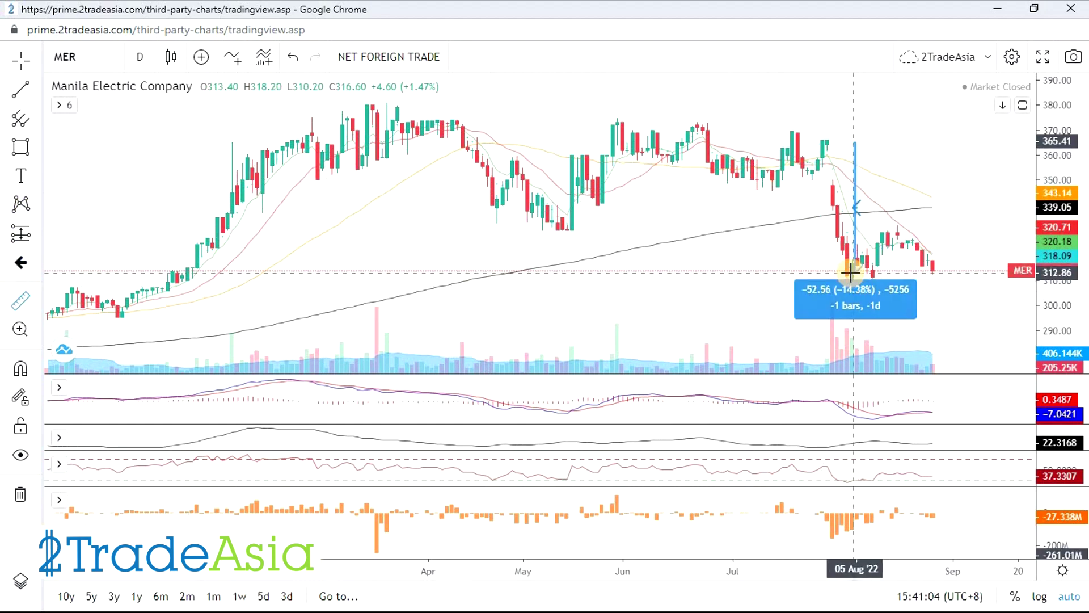
pyautogui.click(851, 272)
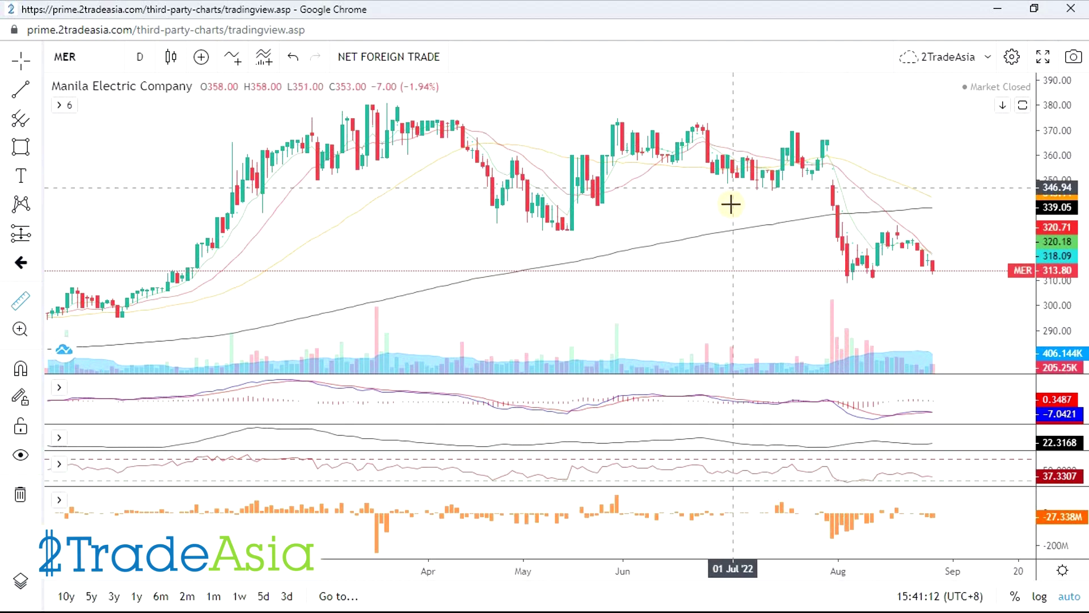
# Step: Examine MER's price history from 2021 to August 2022 against its moving averages and the latest drop
pyautogui.scroll(-2, 753, 189)
pyautogui.scroll(-3, 999, 182)
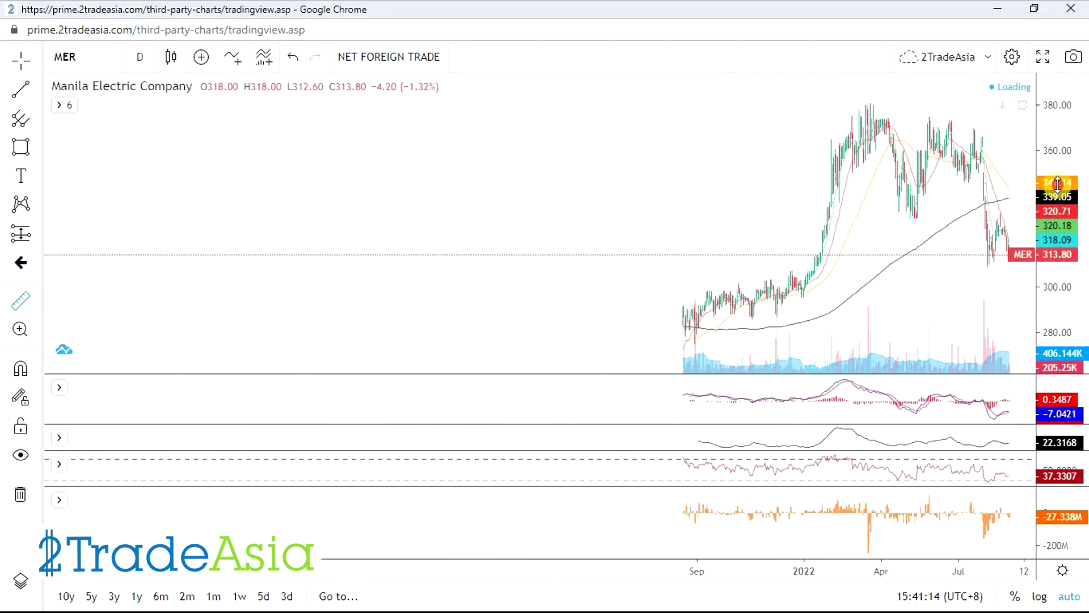
pyautogui.scroll(3, 792, 224)
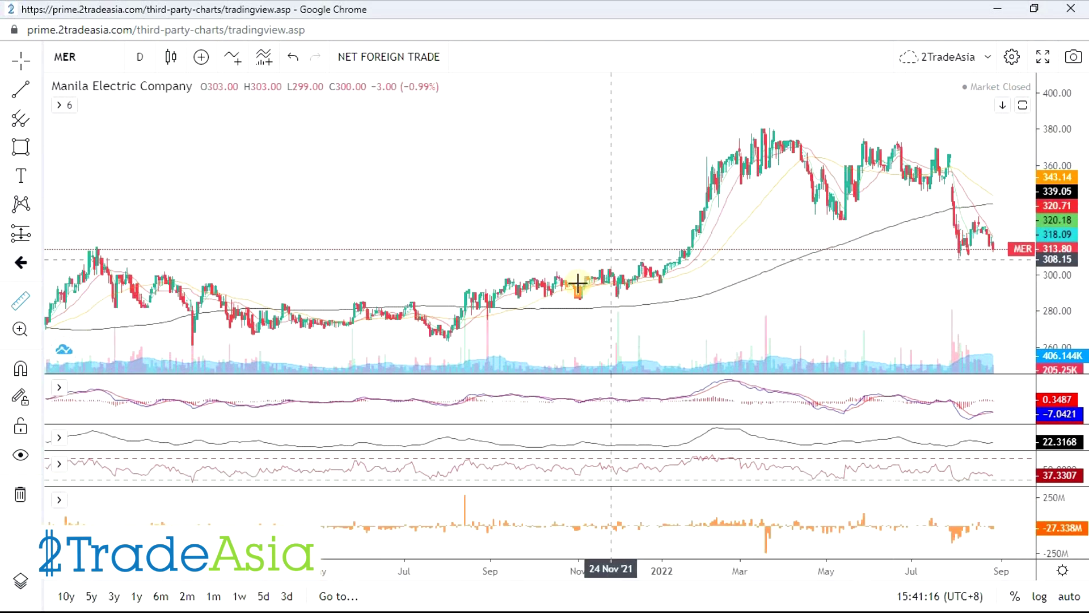
pyautogui.scroll(2, 822, 178)
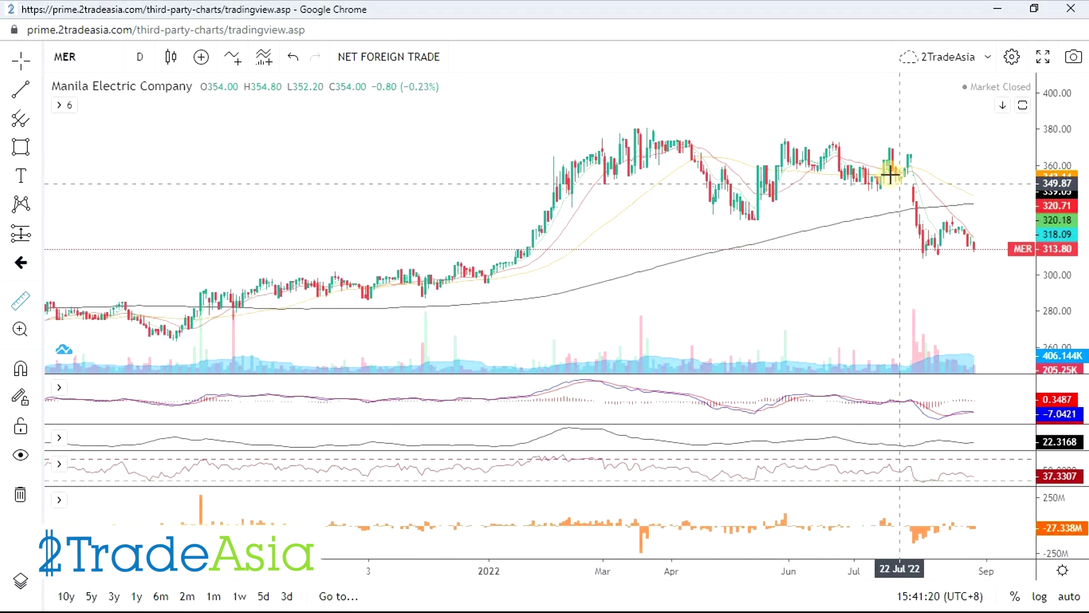
pyautogui.scroll(-3, 515, 294)
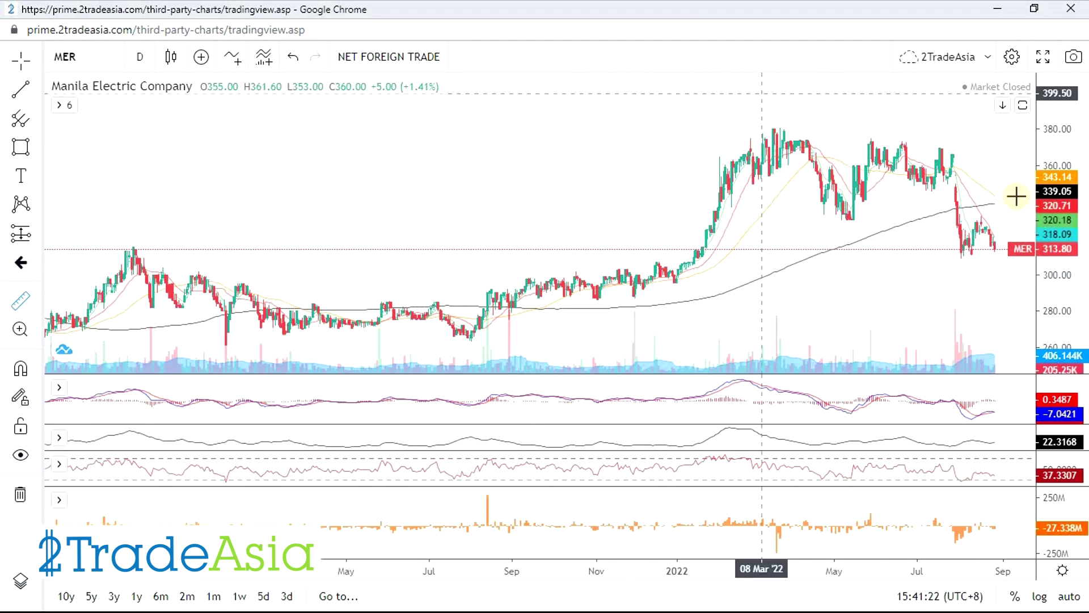
pyautogui.scroll(2, 971, 253)
pyautogui.scroll(2, 908, 201)
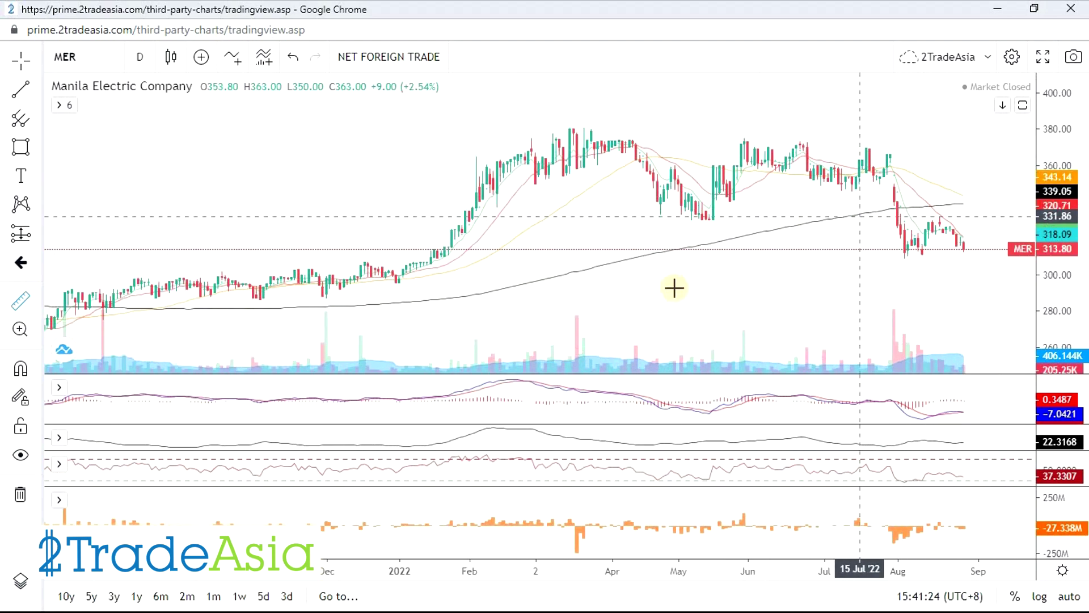
# Step: Load the ACEN chart and fit its price scale automatically to show the trend since mid-2021
pyautogui.keyDown('shift'); pyautogui.click(756, 291); pyautogui.keyUp('shift')
pyautogui.write('ACEN')
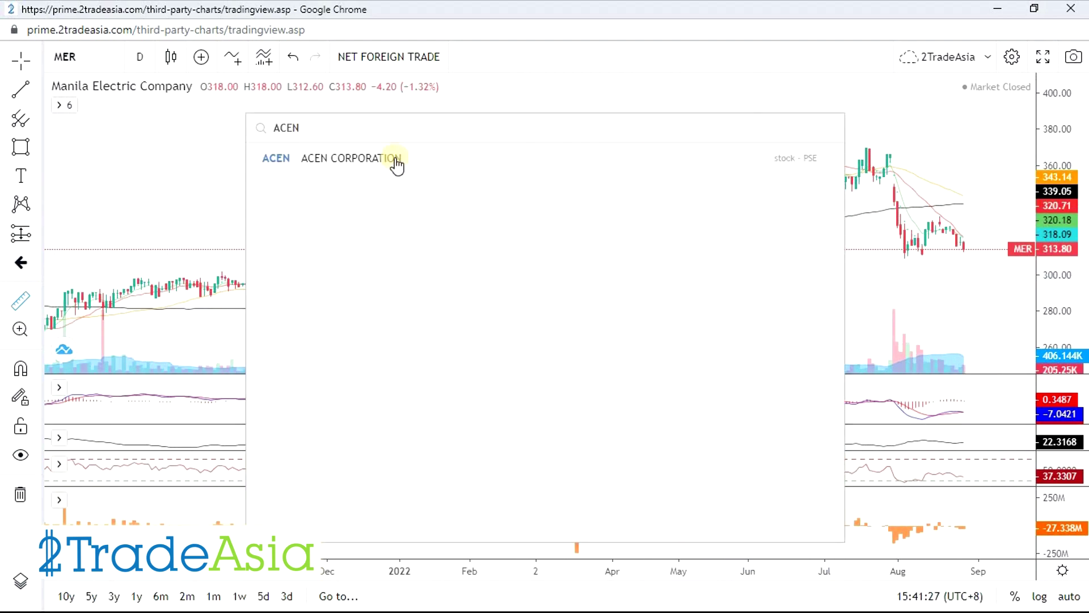
pyautogui.click(341, 161)
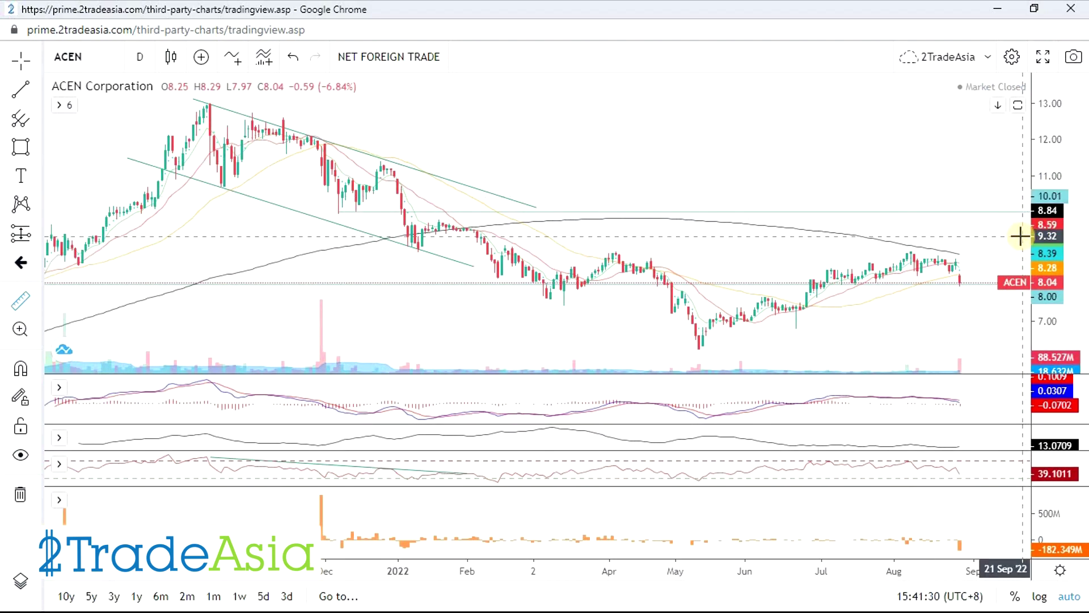
pyautogui.moveTo(1035, 250); pyautogui.dragTo(1035, 216)
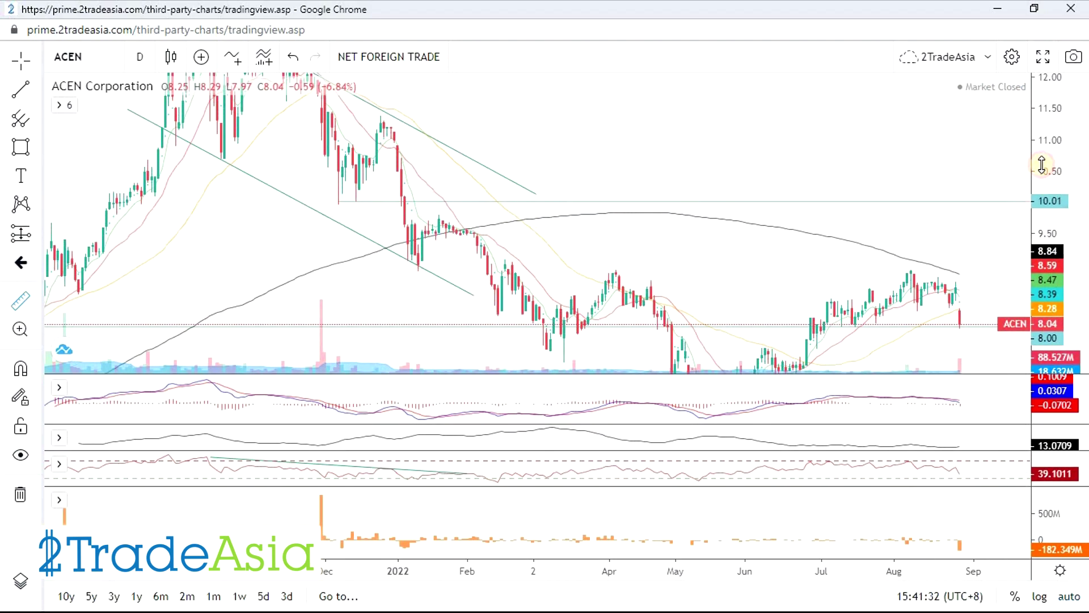
pyautogui.scroll(-3, 965, 180)
pyautogui.scroll(-5, 936, 170)
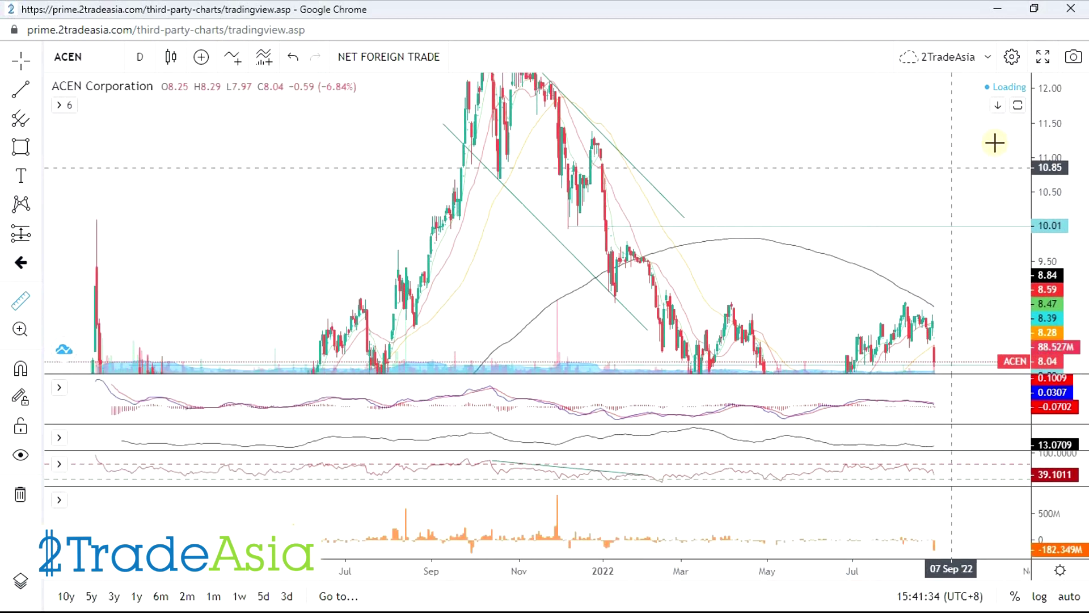
pyautogui.doubleClick(1036, 223)
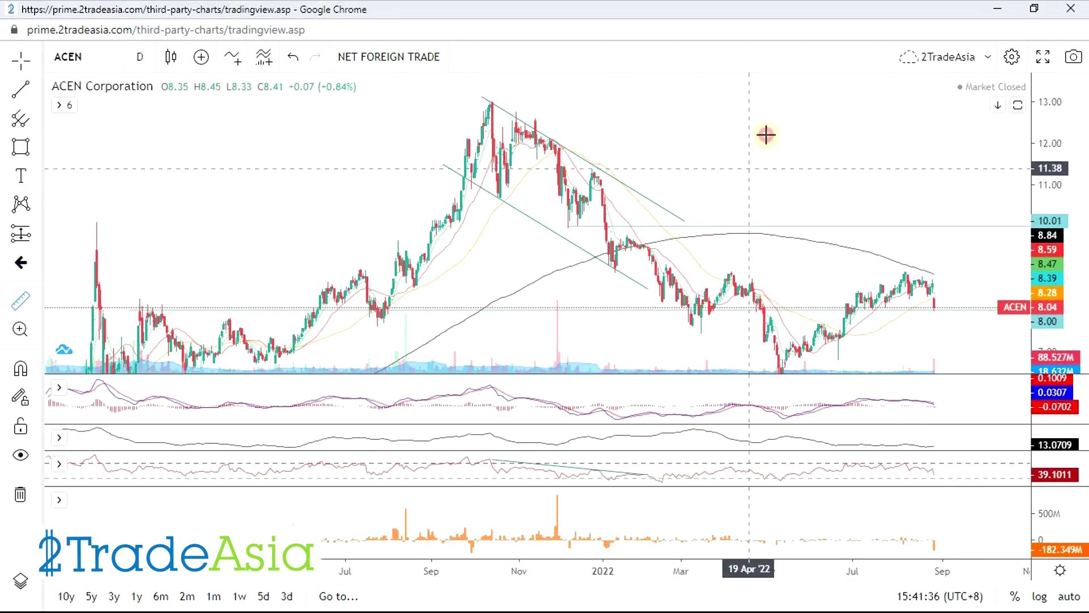
# Step: Switch to the Google Sheets spreadsheet and review ACEN's institutional recommendation, first target price, PE and forward PE
pyautogui.keyDown('shift'); pyautogui.click(766, 117); pyautogui.keyUp('shift')
pyautogui.hotkey('alt', 'Tab')
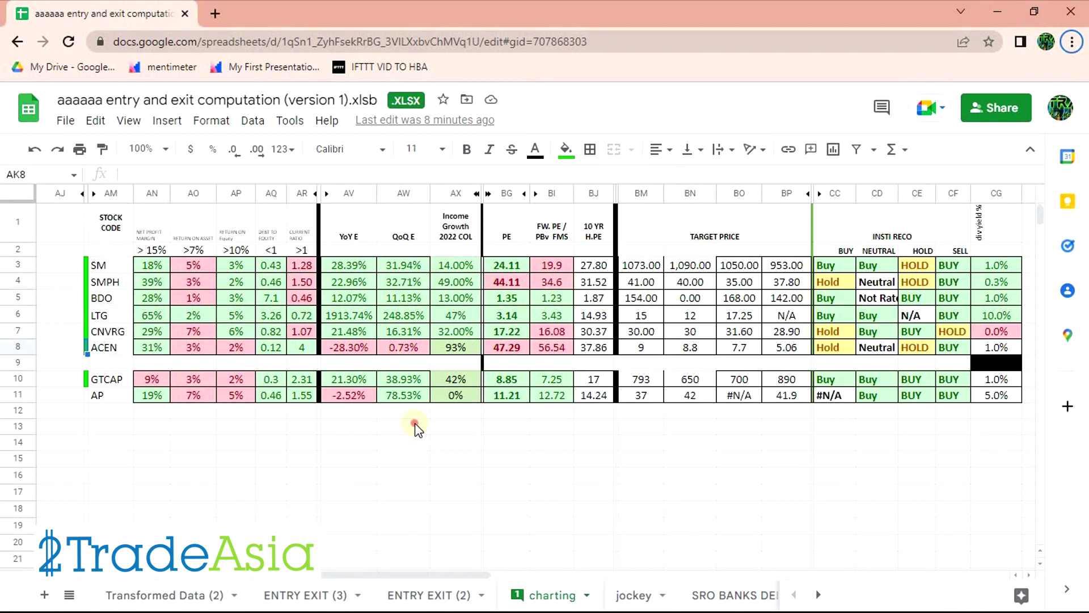
pyautogui.click(414, 425)
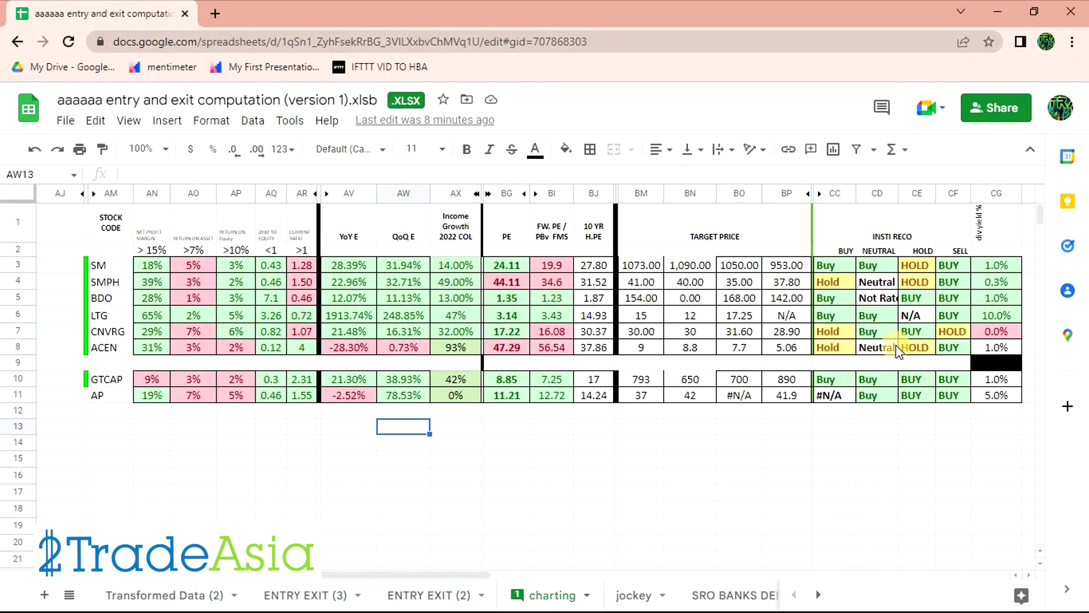
pyautogui.click(943, 349)
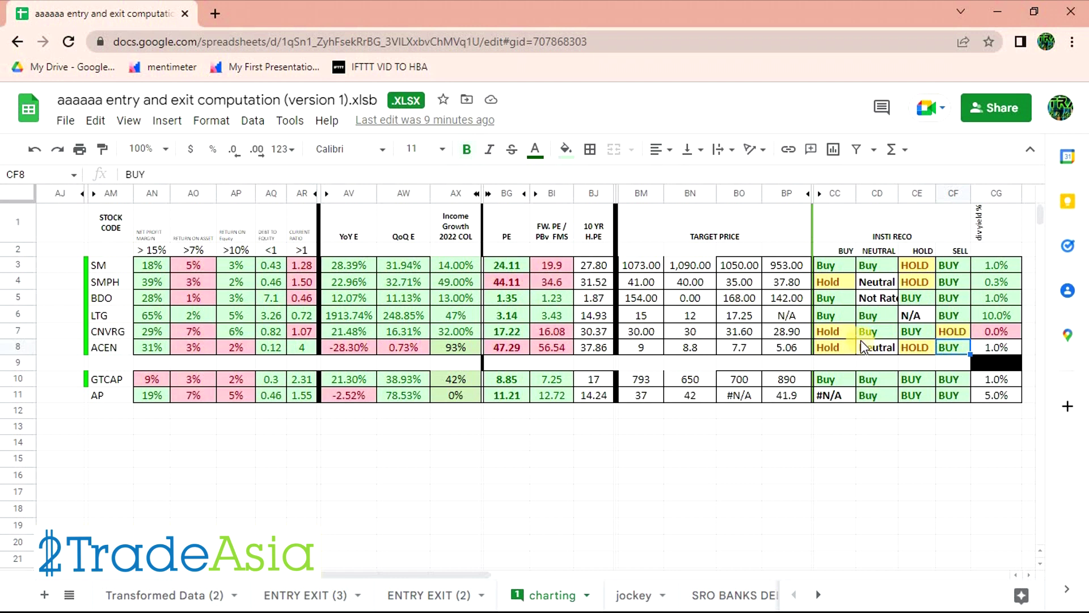
pyautogui.click(641, 347)
pyautogui.click(495, 349)
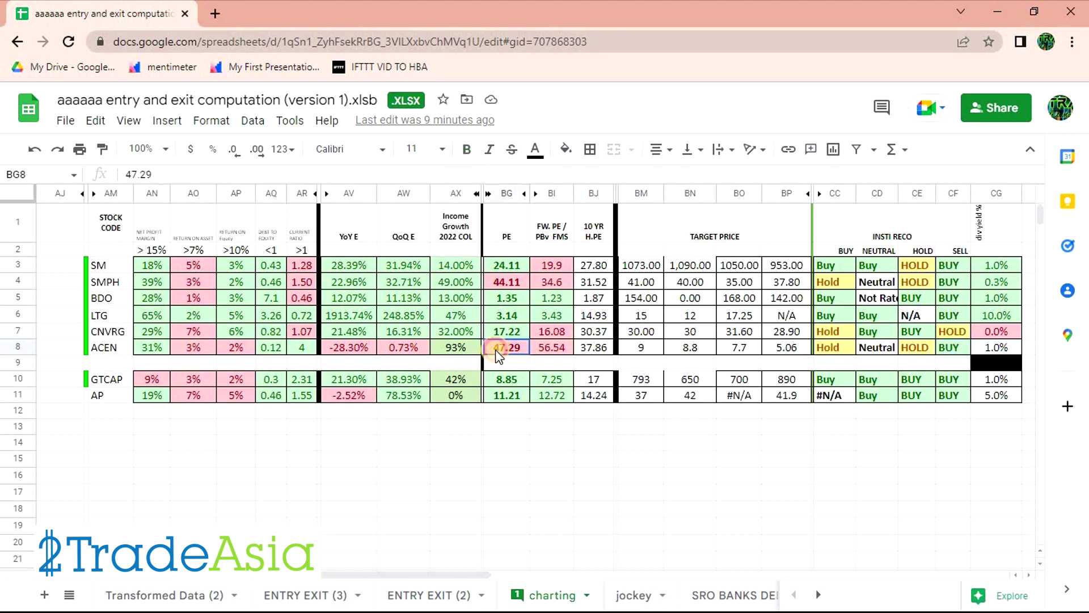
pyautogui.click(551, 347)
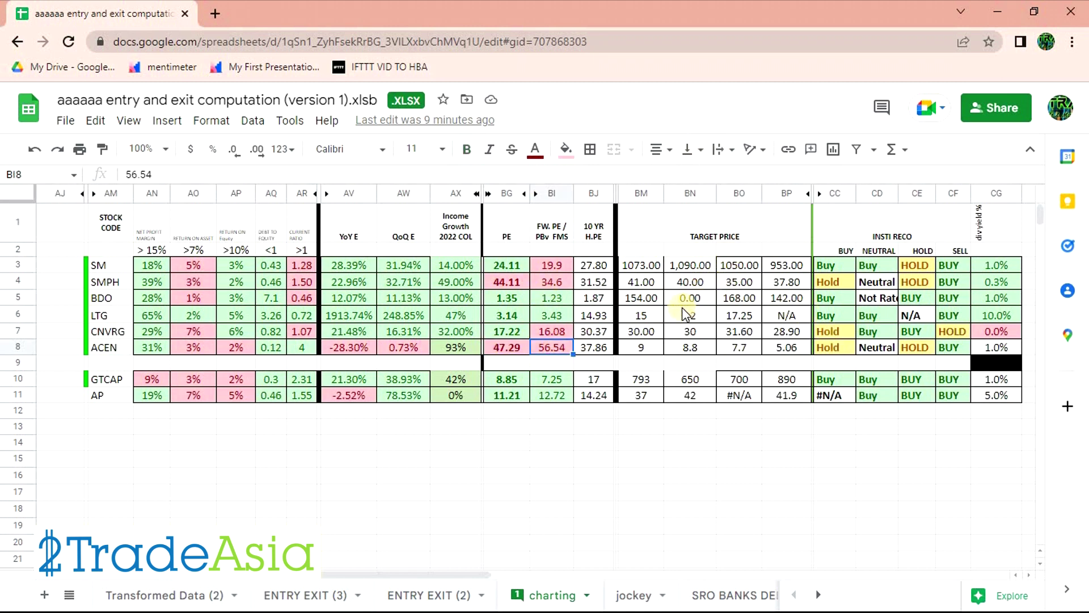
# Step: Compare ACEN's year-on-year earnings and 2022 income growth with its PE, target price, profitability ratios and ten-year historical PE
pyautogui.click(343, 348)
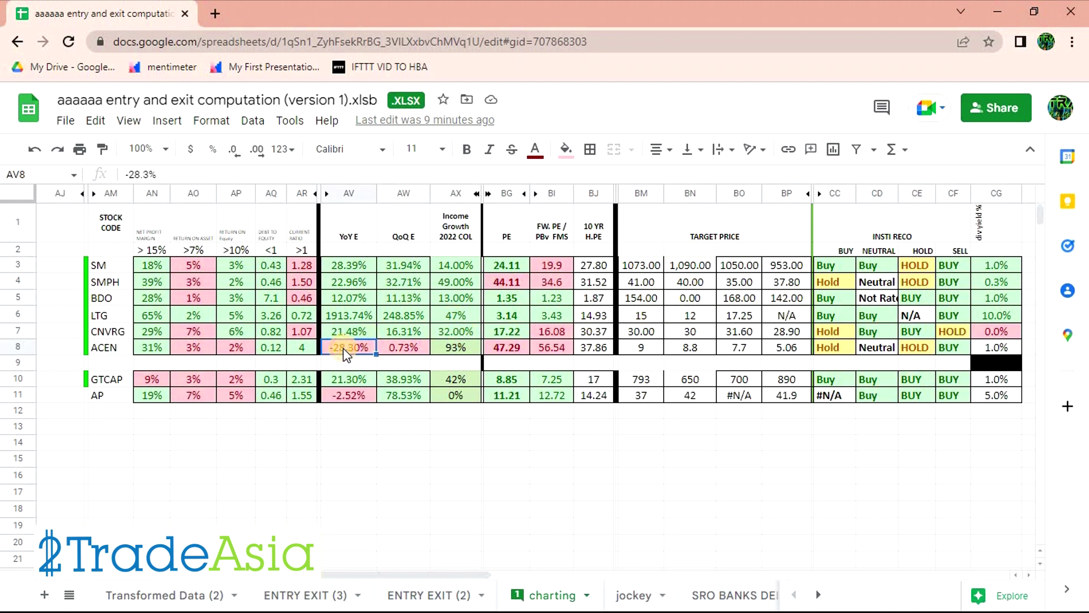
pyautogui.click(454, 348)
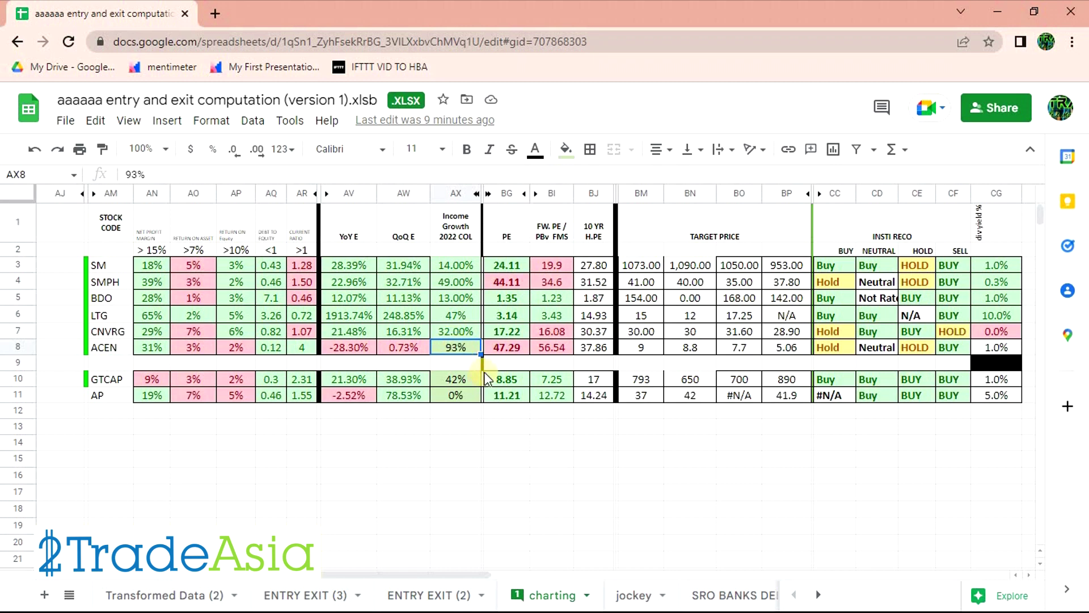
pyautogui.click(353, 364)
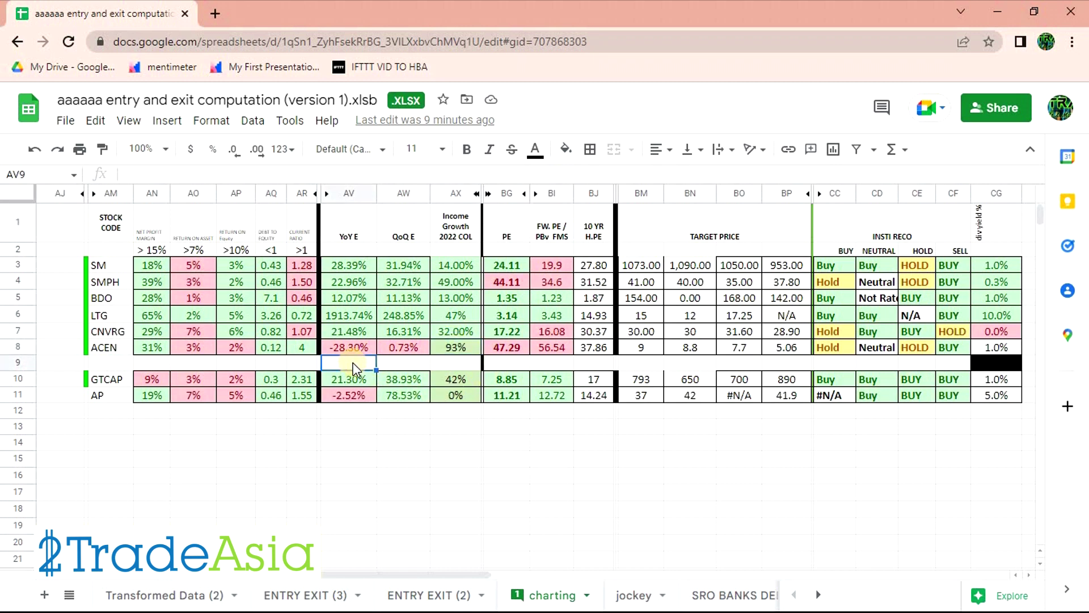
pyautogui.click(352, 346)
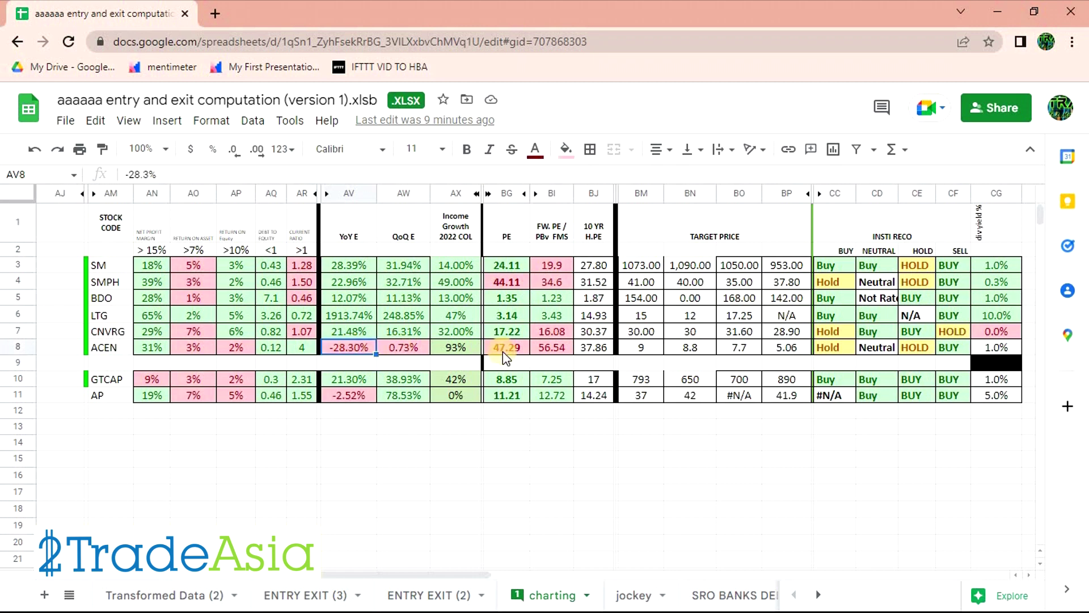
pyautogui.click(502, 349)
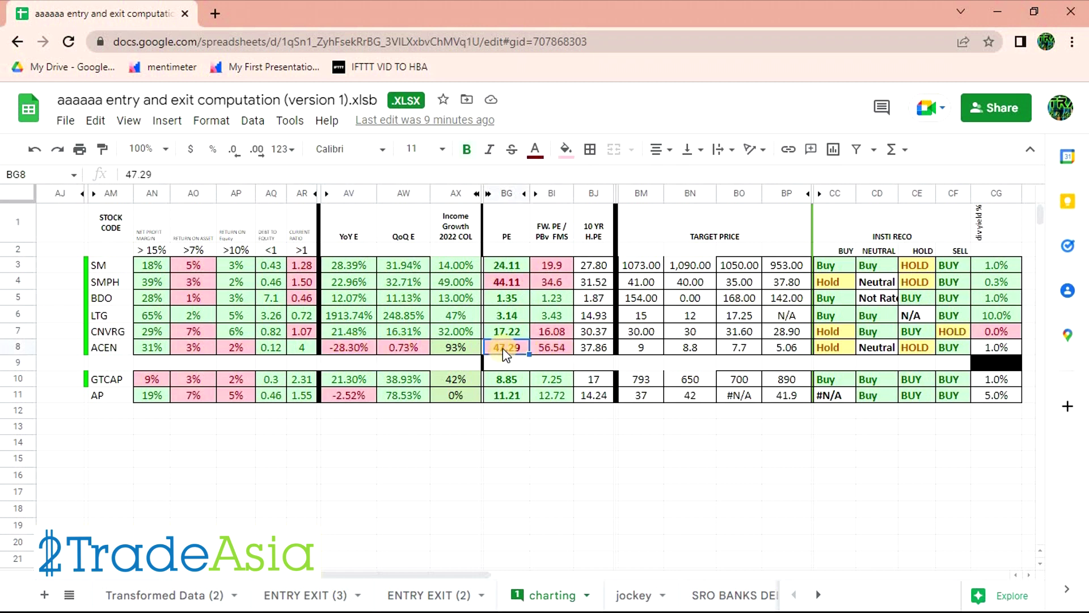
pyautogui.click(642, 346)
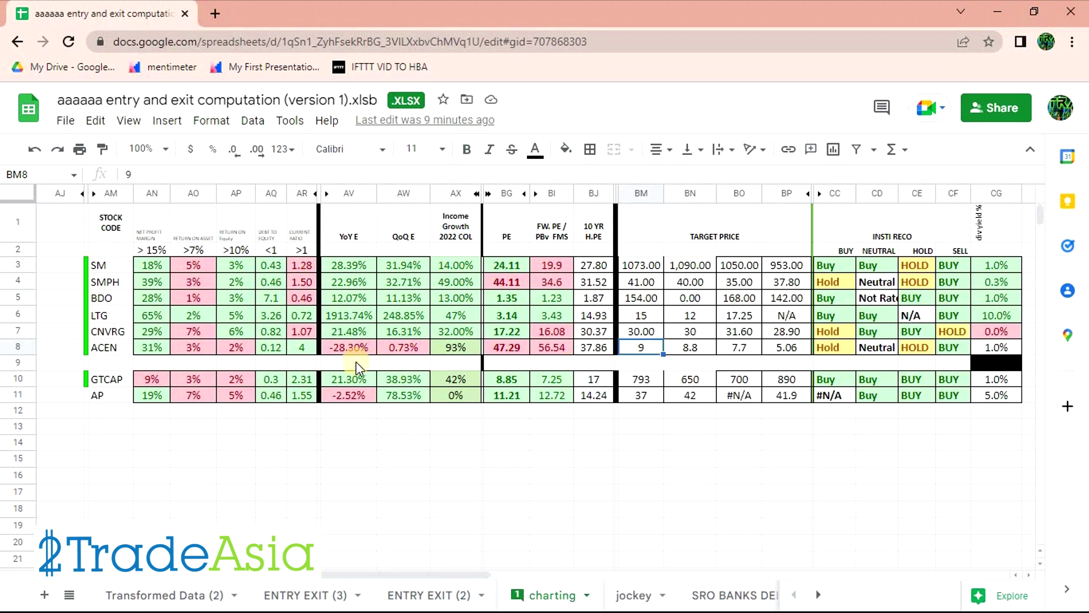
pyautogui.moveTo(141, 349); pyautogui.dragTo(278, 349)
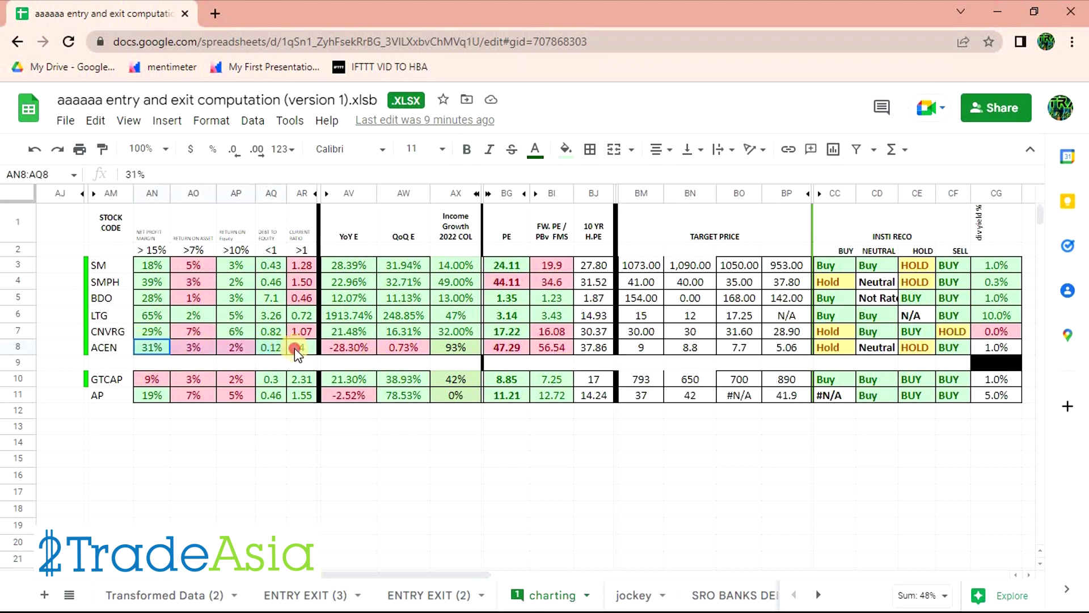
pyautogui.click(591, 349)
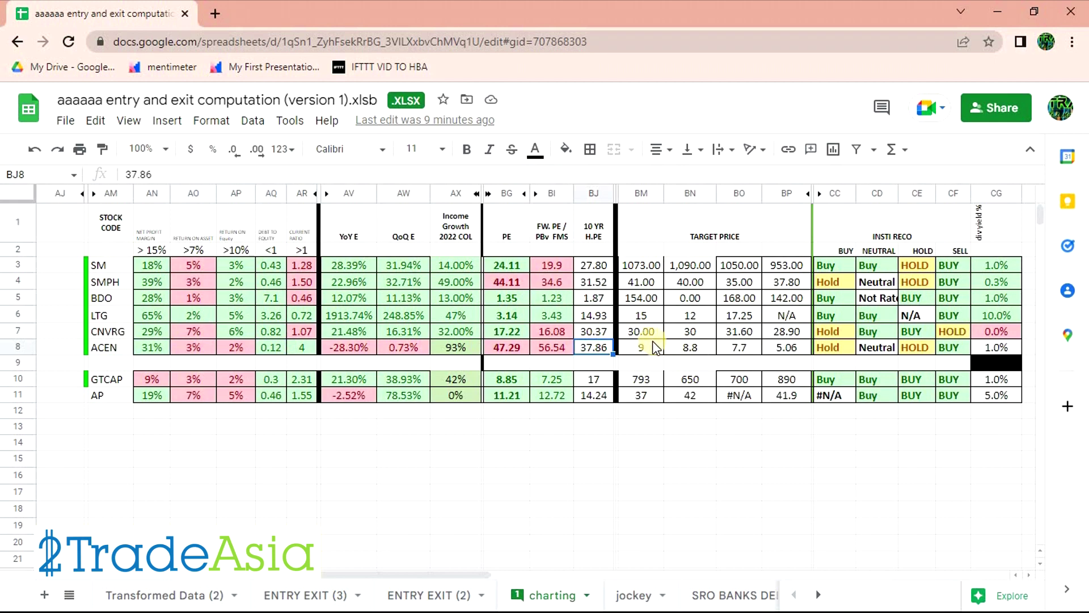
# Step: Return to the TradingView chart, clear the leftover measurement and examine ACEN's price and volume through August 2022
pyautogui.hotkey('alt', 'Tab')
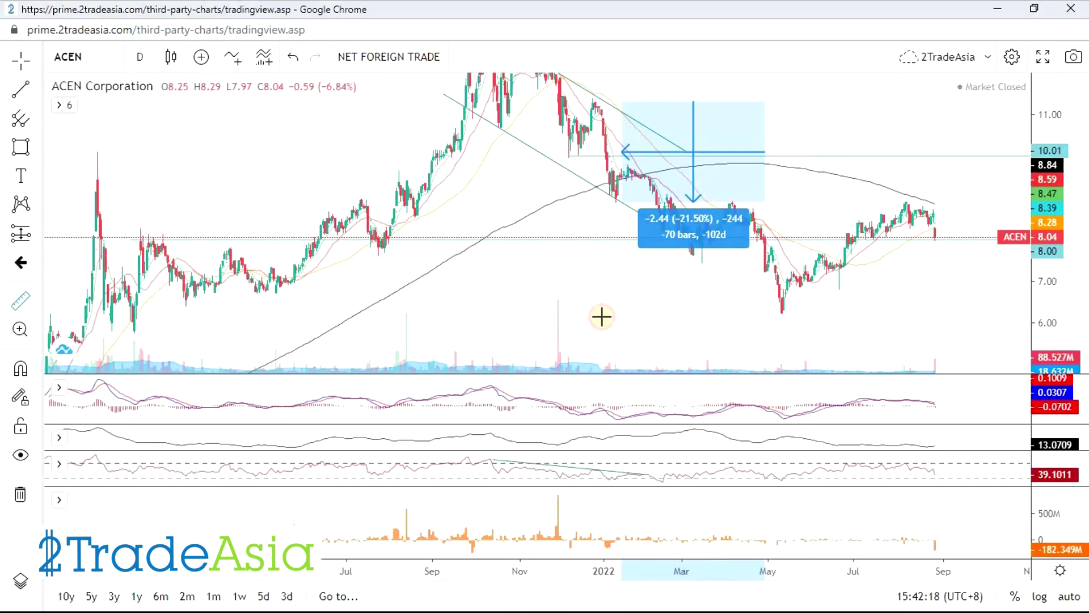
pyautogui.click(661, 299)
pyautogui.scroll(3, 964, 317)
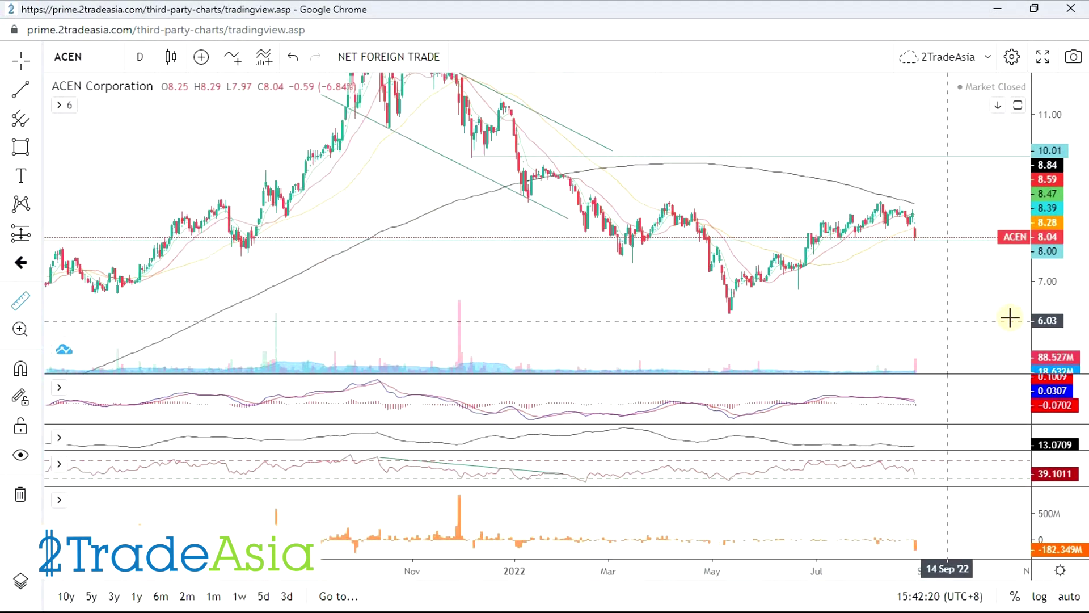
pyautogui.scroll(3, 1001, 287)
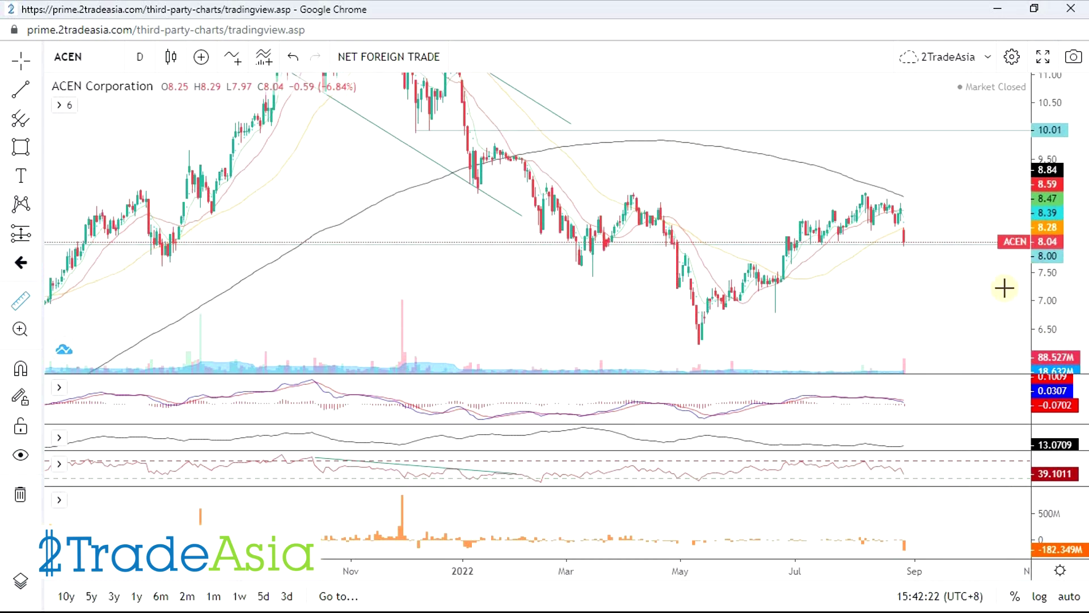
pyautogui.scroll(-3, 907, 300)
pyautogui.click(849, 274)
pyautogui.scroll(4, 865, 263)
pyautogui.click(860, 272)
pyautogui.scroll(2, 861, 272)
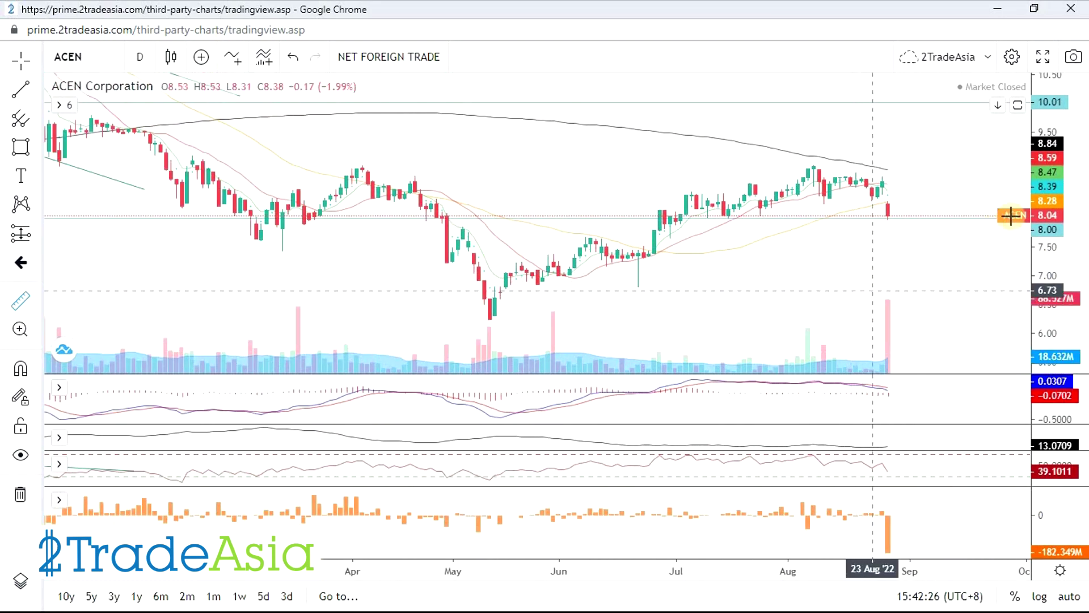
# Step: Measure ACEN's latest price drop from about 8.65 to about 8.05
pyautogui.click(19, 298)
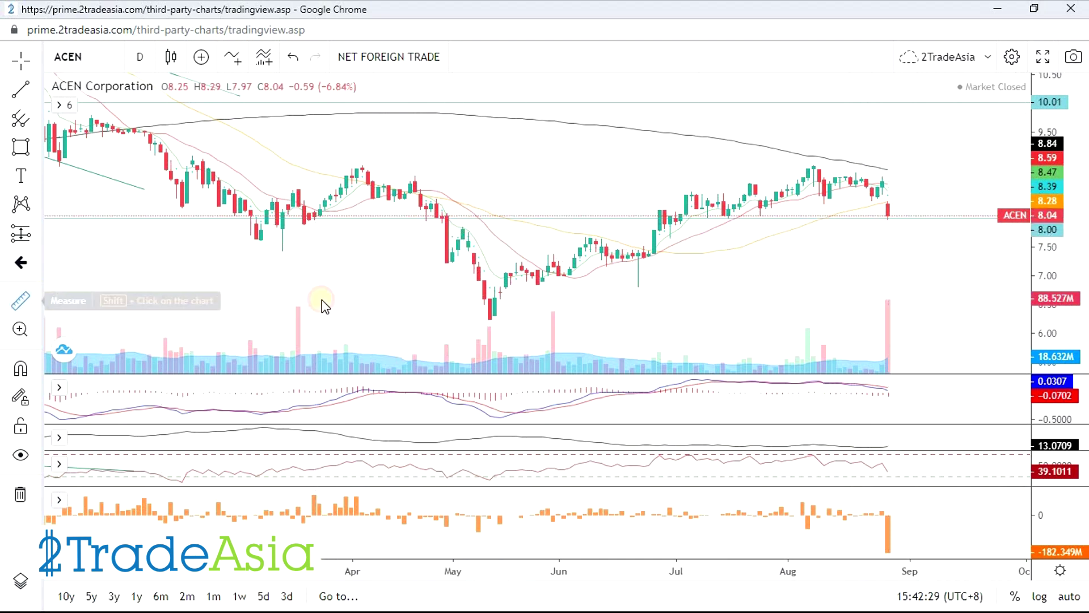
pyautogui.click(930, 181)
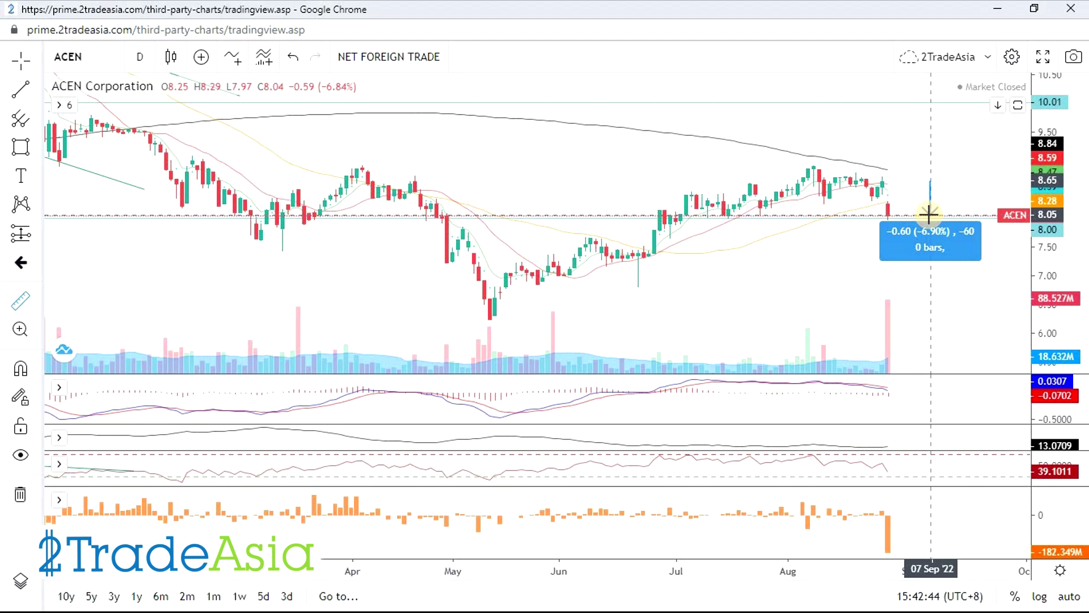
pyautogui.click(929, 214)
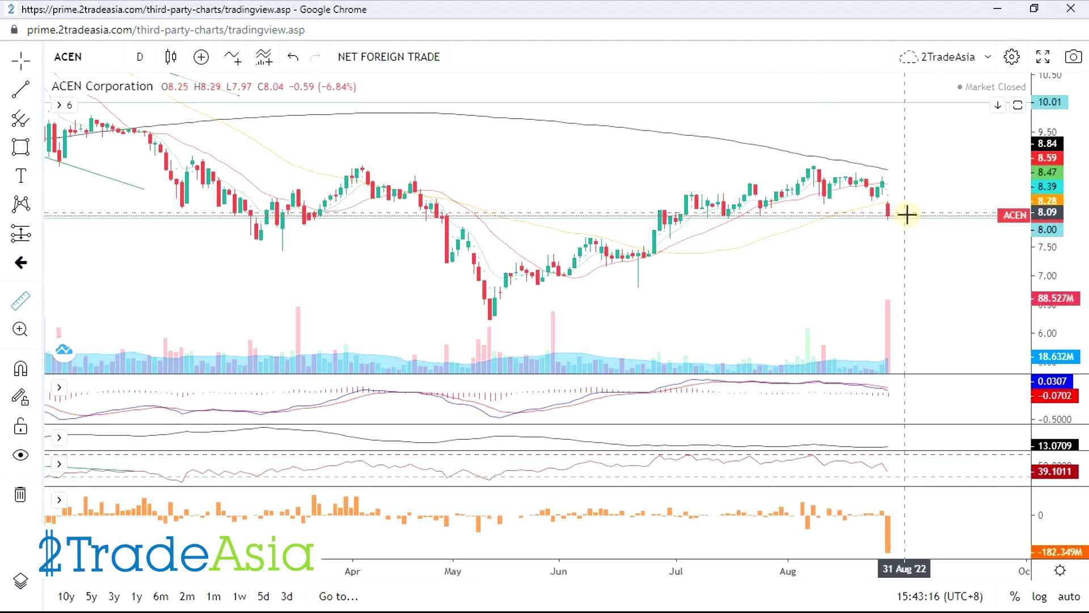
# Step: Examine ACEN's late-August gap down against its moving averages, the 8.00 support line and the 10.01 line
pyautogui.scroll(-3, 907, 215)
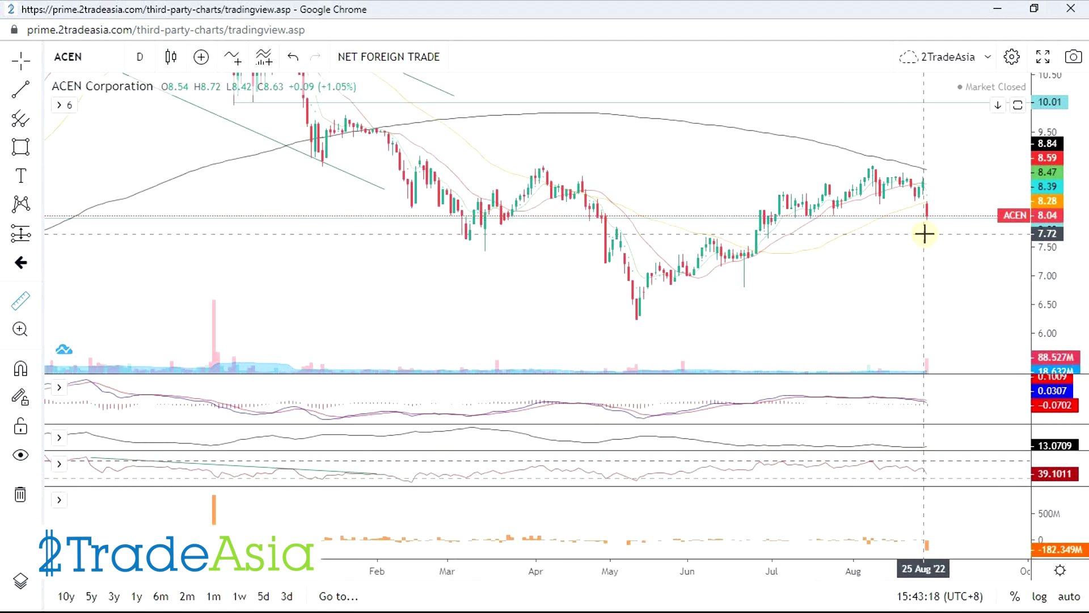
pyautogui.scroll(2, 939, 234)
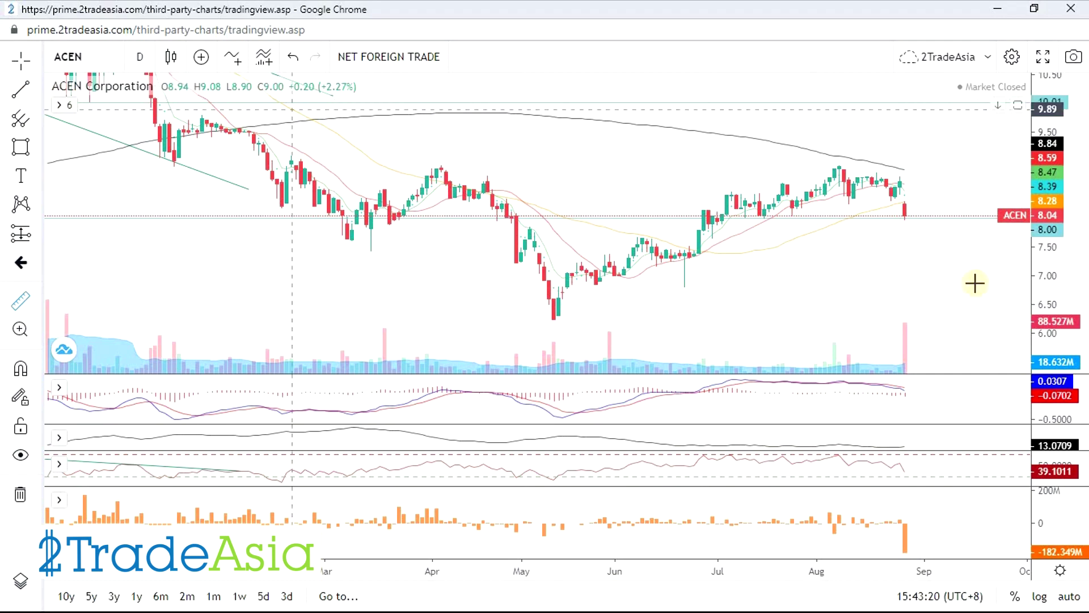
pyautogui.scroll(-2, 972, 253)
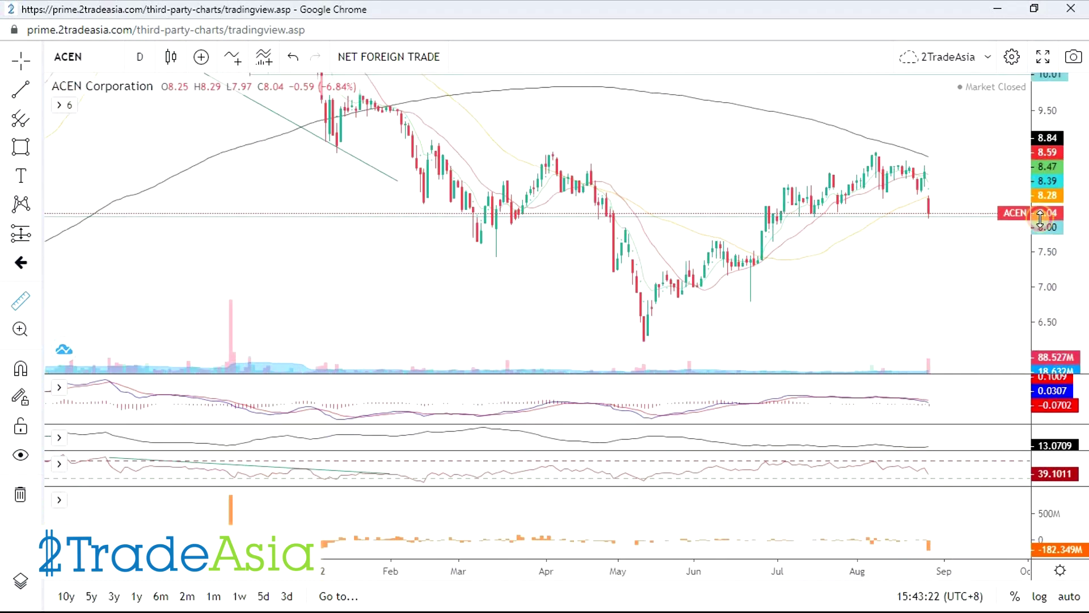
pyautogui.scroll(2, 912, 295)
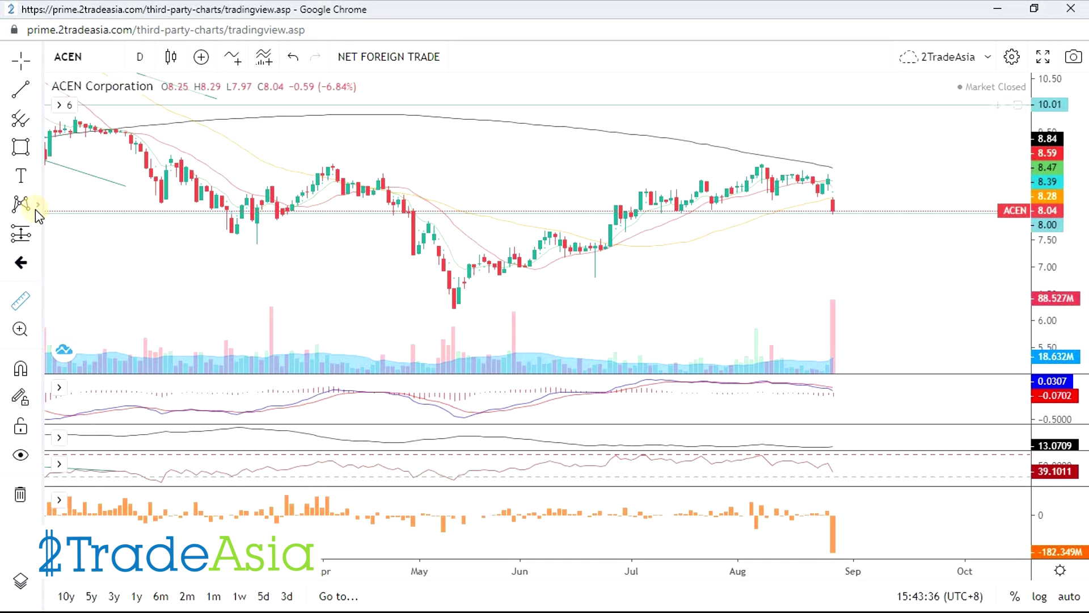
pyautogui.click(71, 259)
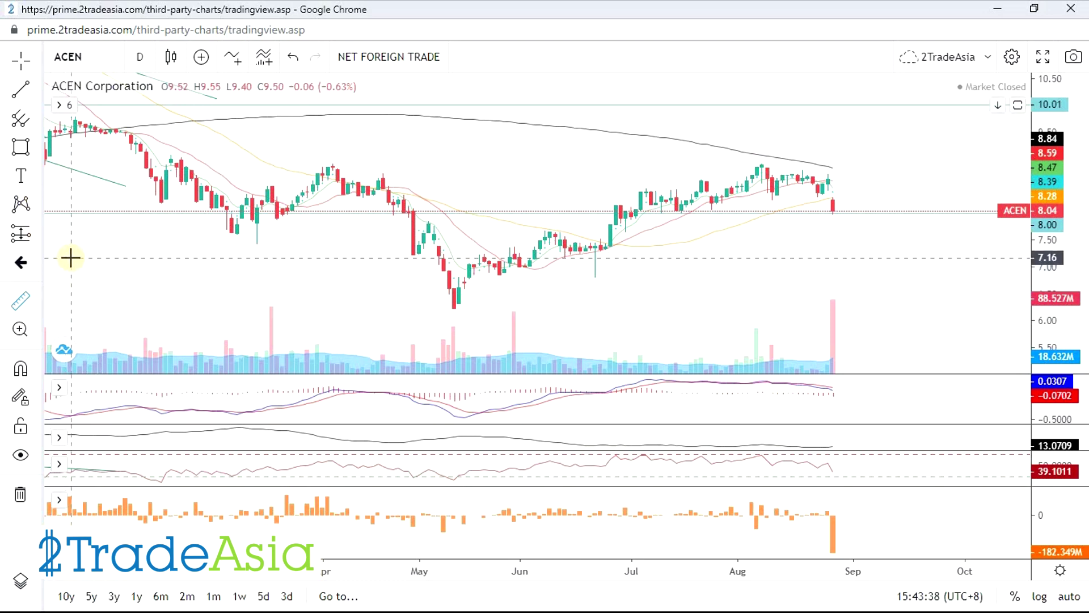
# Step: Examine ACEN's price swings from late 2021 through August 2022 against its moving averages and the 8.00 support line
pyautogui.click(27, 306)
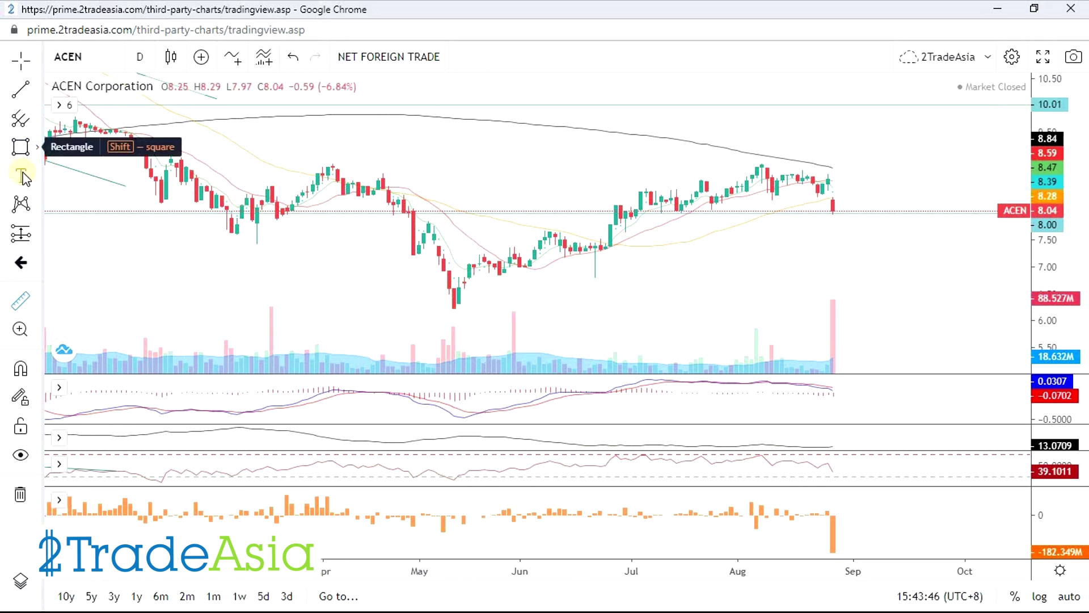
pyautogui.click(19, 302)
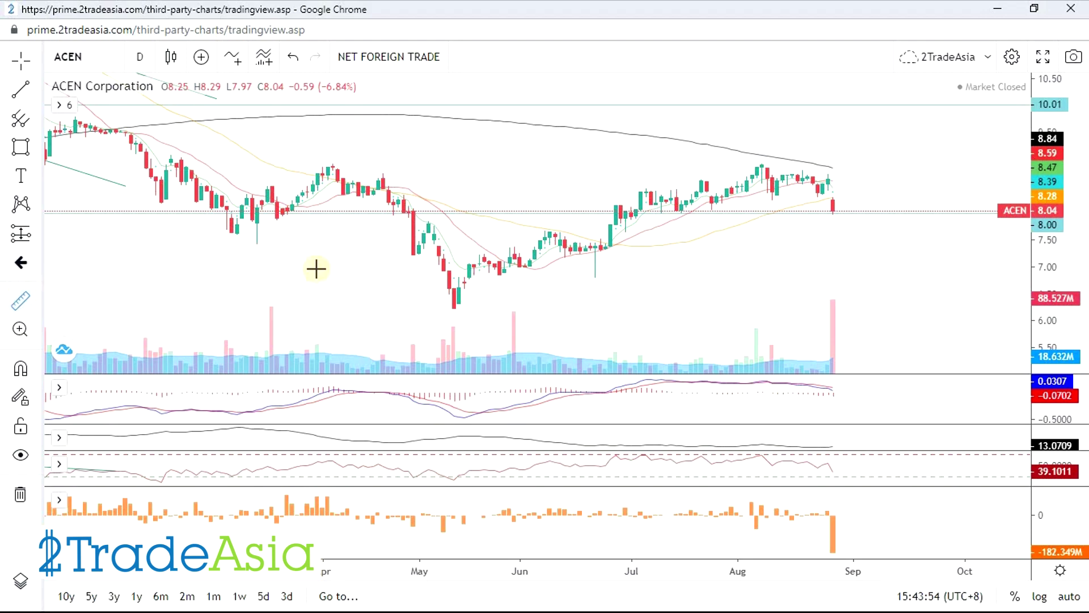
pyautogui.scroll(-1, 919, 215)
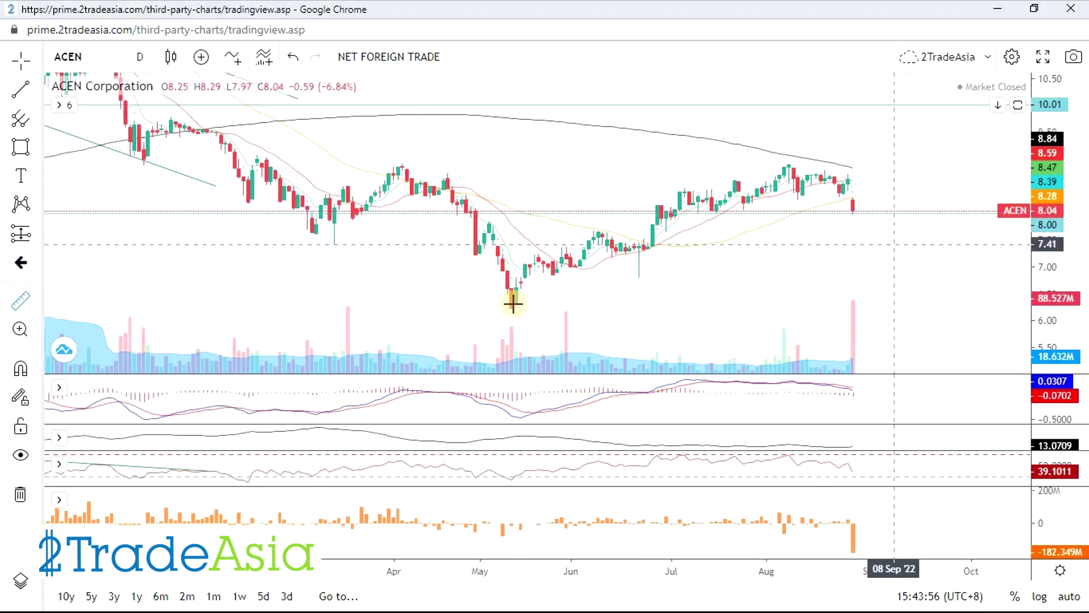
pyautogui.scroll(-3, 826, 267)
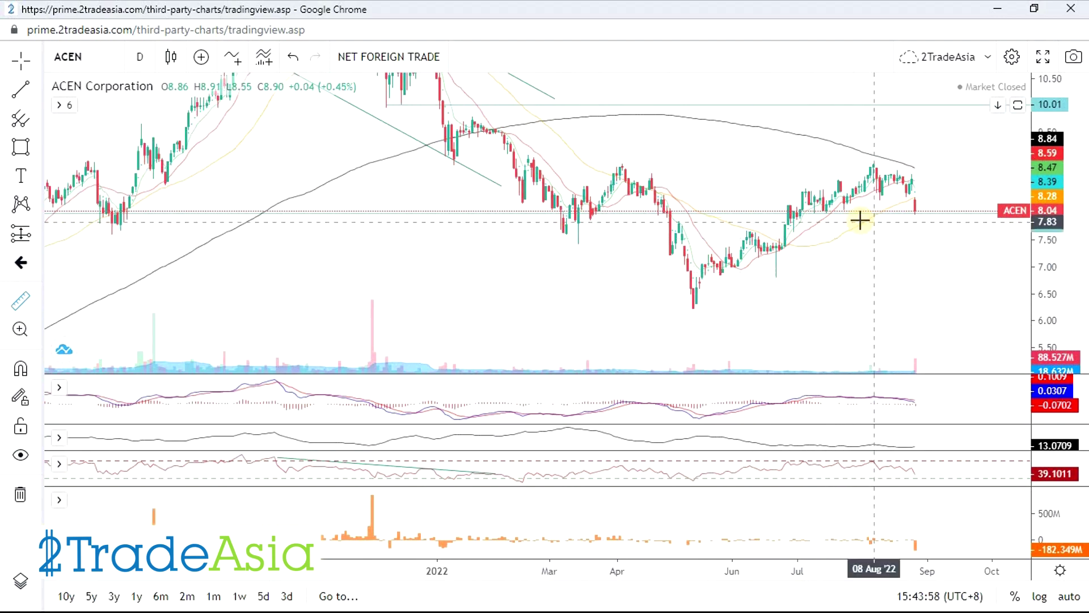
pyautogui.scroll(2, 834, 214)
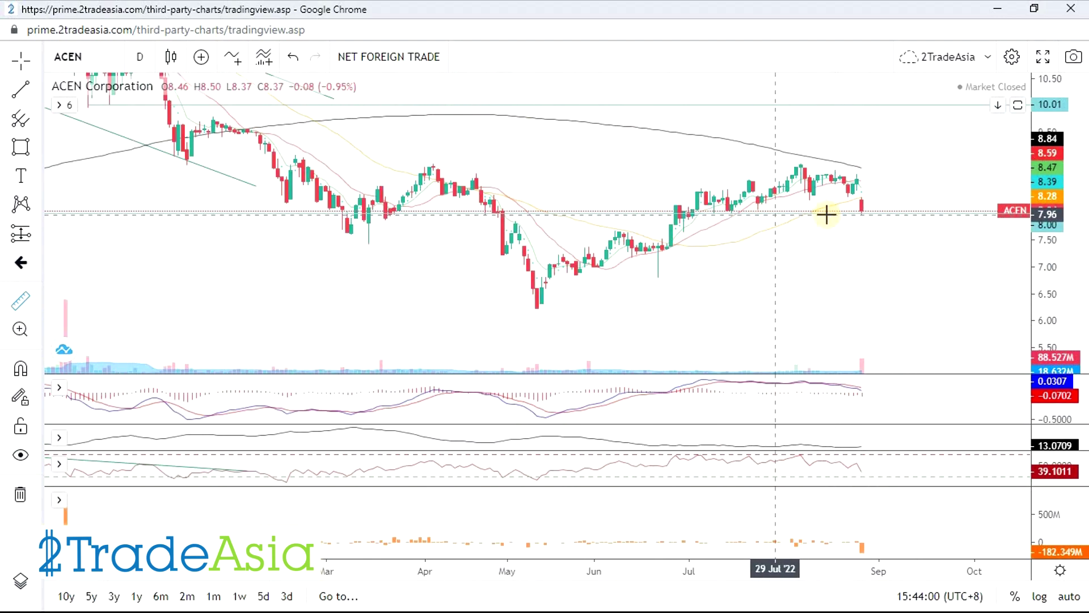
pyautogui.scroll(2, 826, 215)
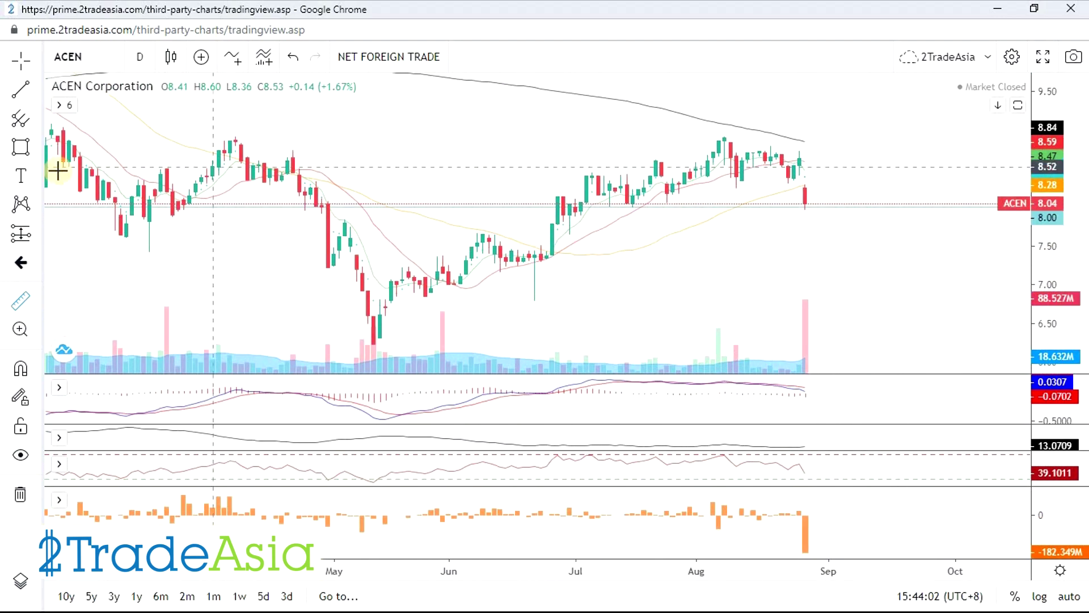
# Step: Measure ACEN's upside from the 8.04 price line to about 8.53, then clear the measurement
pyautogui.click(36, 304)
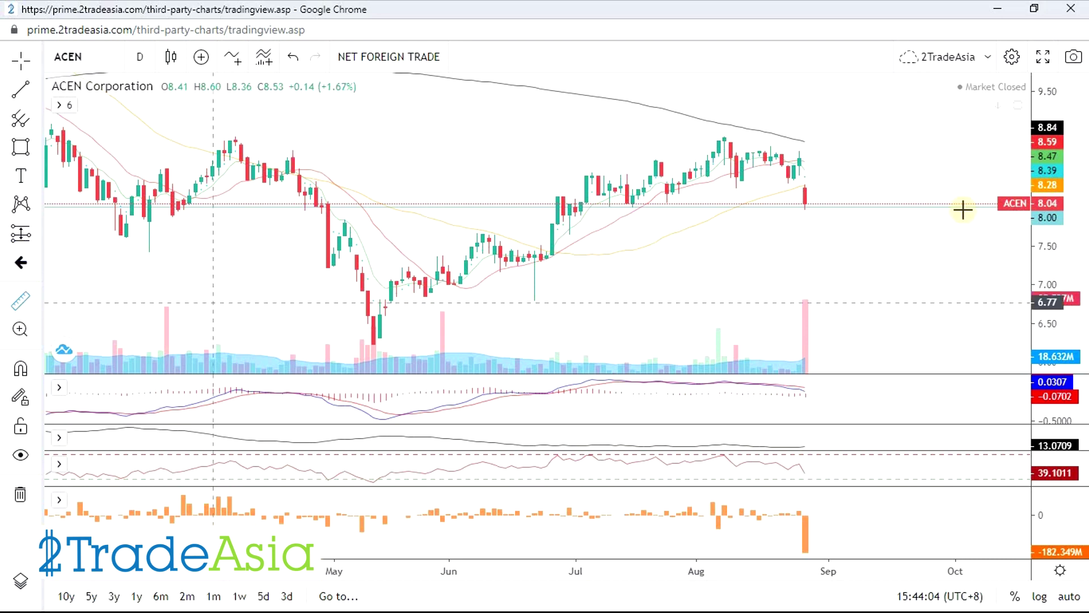
pyautogui.click(896, 204)
pyautogui.click(894, 165)
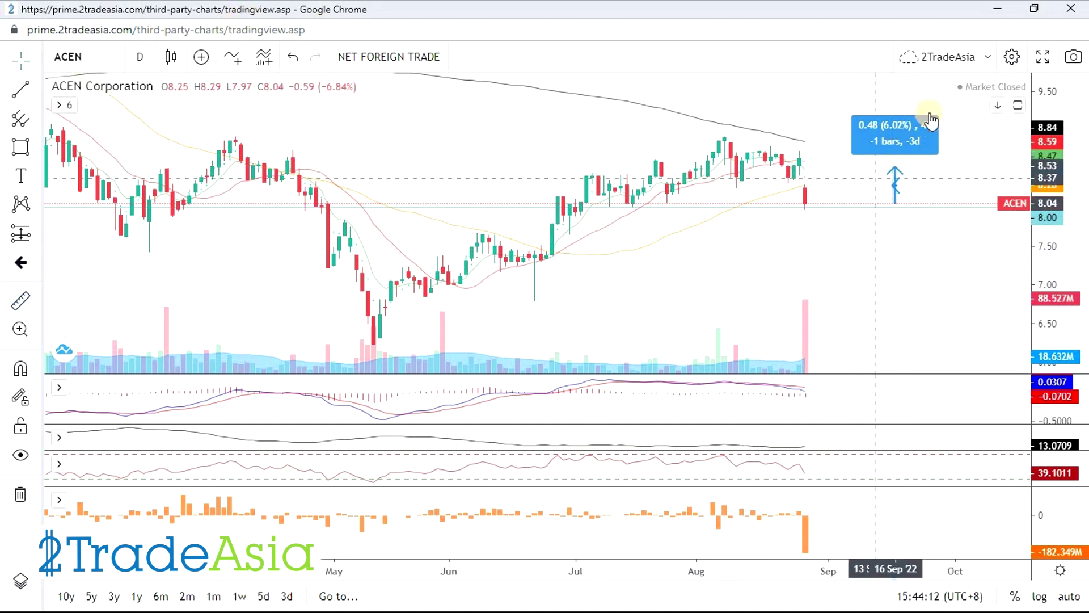
pyautogui.click(871, 275)
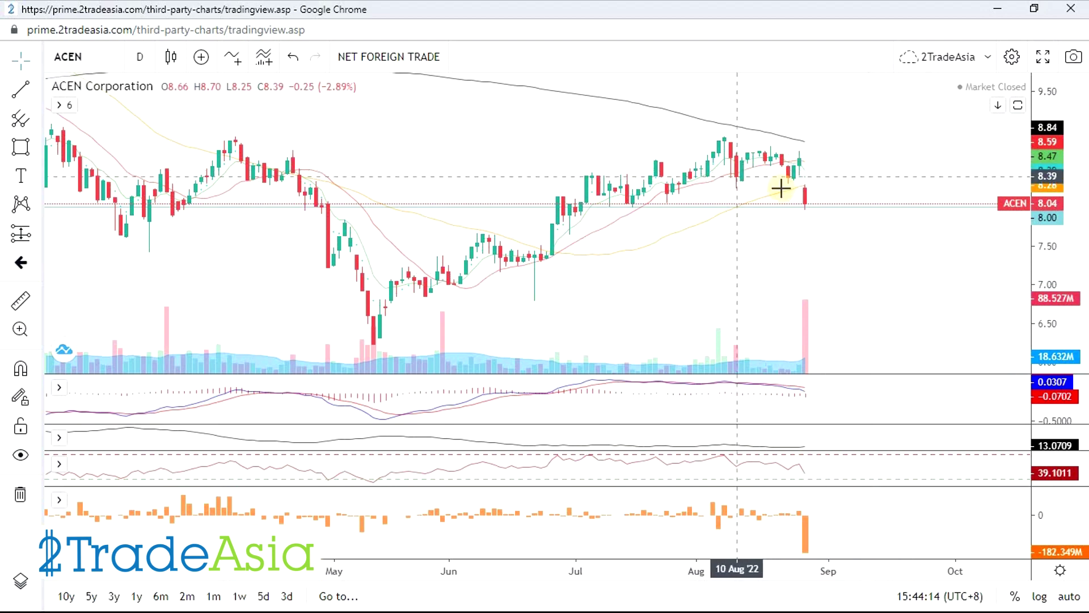
# Step: Switch the daily chart from ACEN to Manila Electric Company, symbol MER
pyautogui.scroll(-2, 879, 254)
pyautogui.scroll(-1, 879, 254)
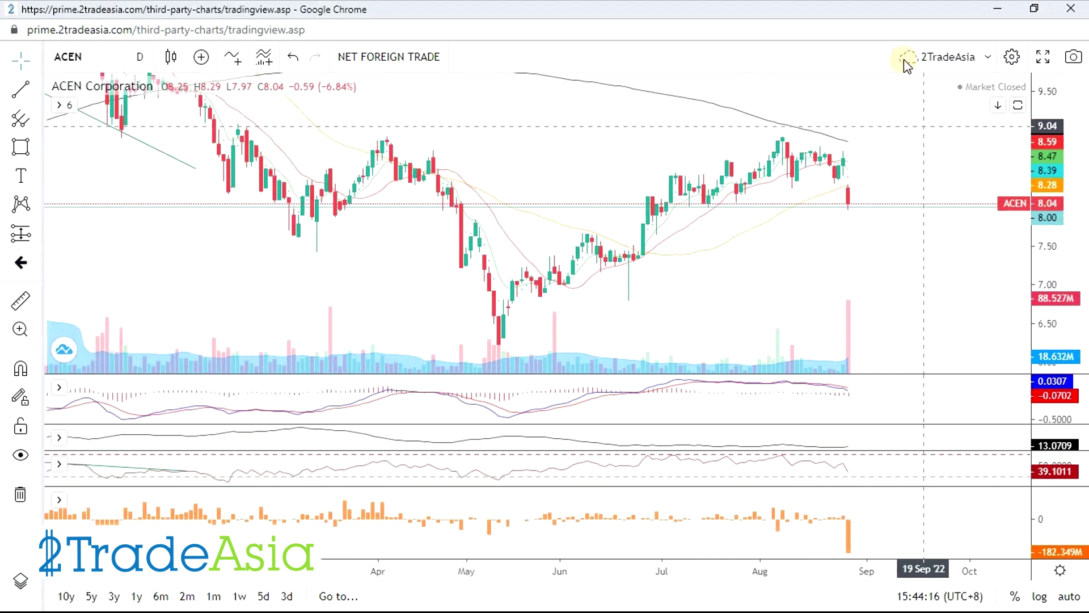
pyautogui.click(102, 57)
pyautogui.press('BackSpace')
pyautogui.press('BackSpace')
pyautogui.press('BackSpace')
pyautogui.press('BackSpace')
pyautogui.write('MER')
pyautogui.press('Return')
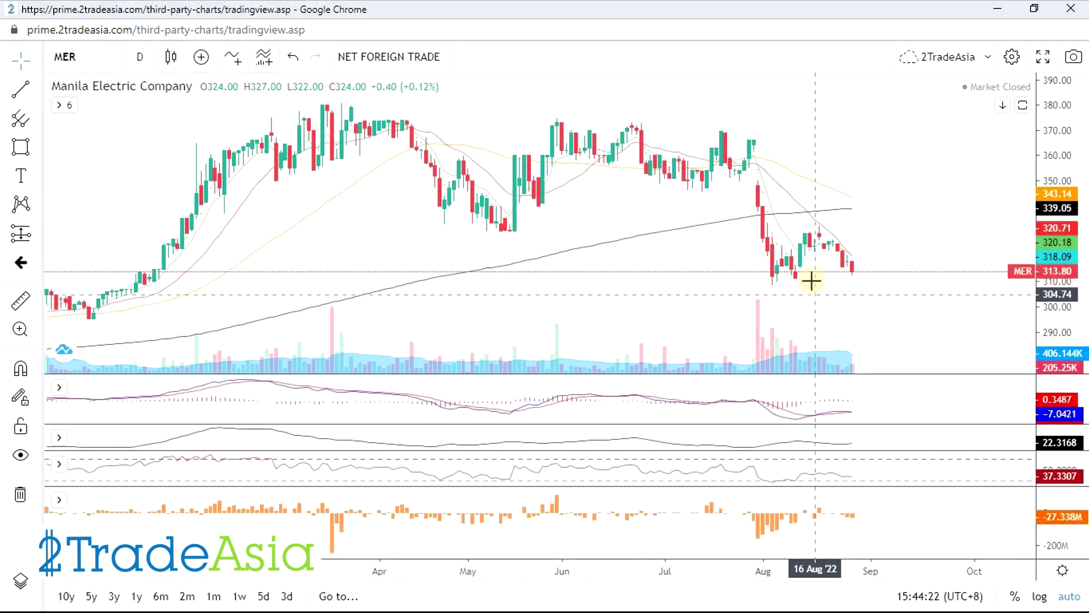
# Step: Examine Meralco's price action through August 2022 against its moving averages, volume and net foreign trade bars
pyautogui.scroll(1, 755, 167)
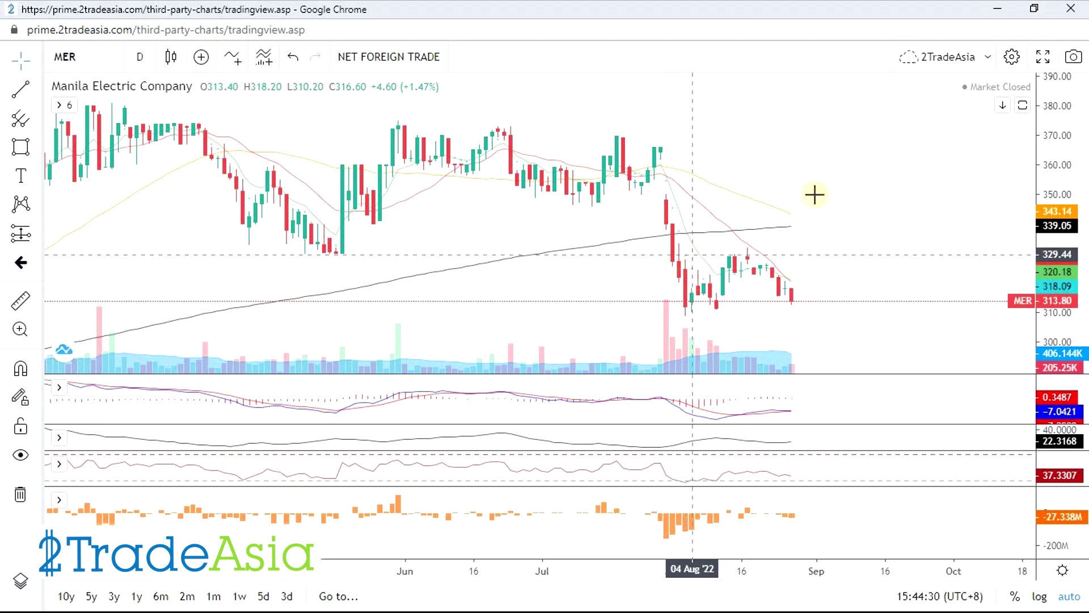
pyautogui.scroll(-3, 877, 192)
pyautogui.scroll(2, 907, 210)
pyautogui.moveTo(819, 155); pyautogui.dragTo(902, 176)
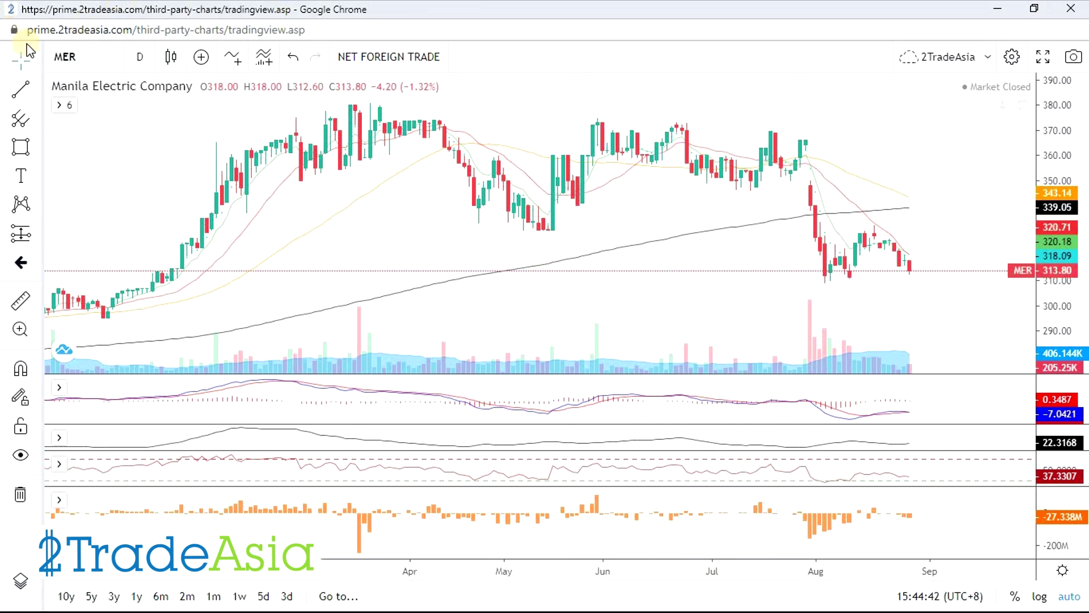
# Step: Set the chart back to ACEN and switch to the stock comparison spreadsheet in Google Sheets
pyautogui.click(86, 51)
pyautogui.write('ACEN')
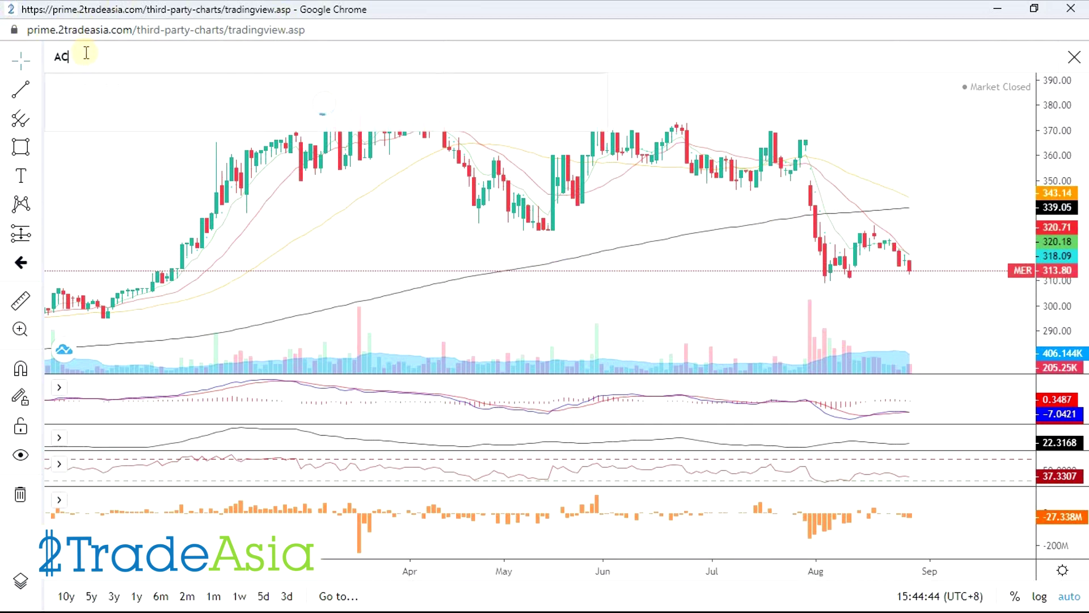
pyautogui.press('Return')
pyautogui.hotkey('alt', 'Tab')
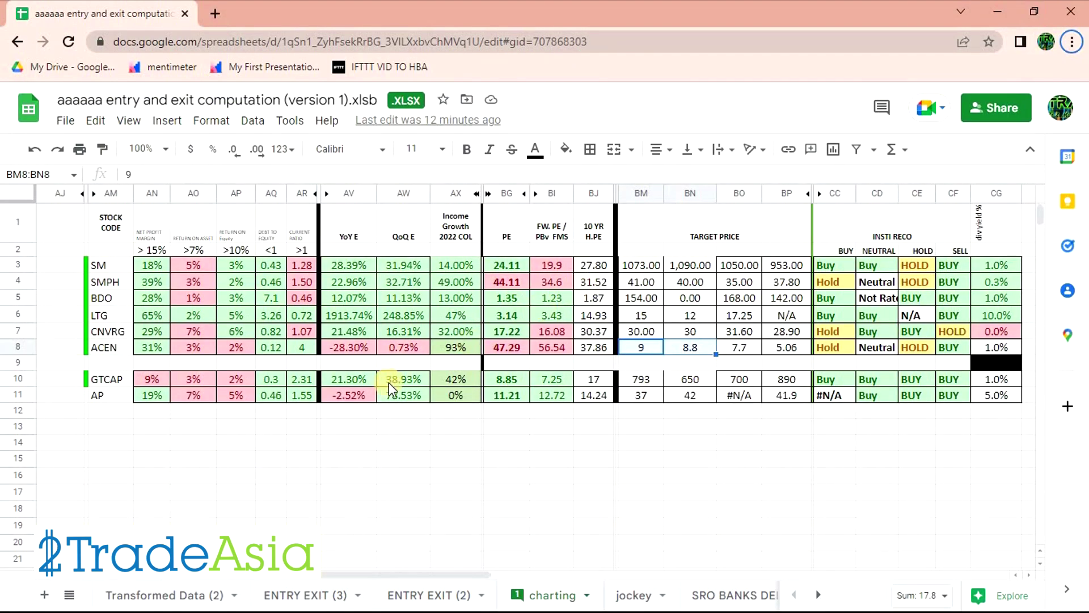
# Step: Review the charting sheet's profitability ratios, earnings growth, PE, target prices and institutional recommendations across the listed stocks
pyautogui.click(711, 473)
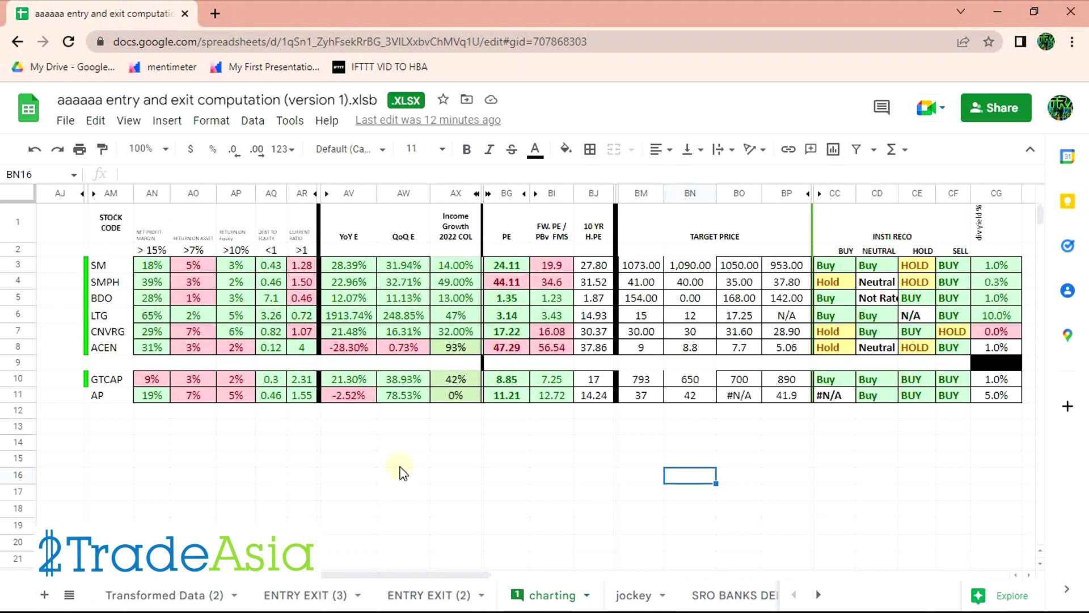
pyautogui.click(361, 474)
pyautogui.click(477, 454)
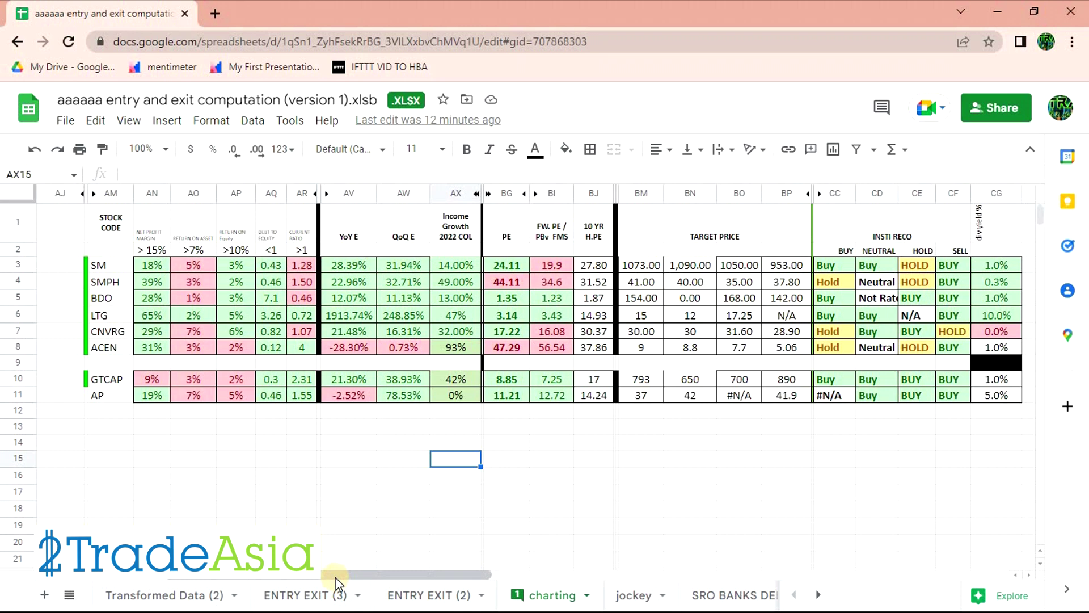
pyautogui.moveTo(337, 581)
pyautogui.mouseDown()
pyautogui.moveTo(368, 578)
pyautogui.moveTo(320, 572)
pyautogui.mouseUp()
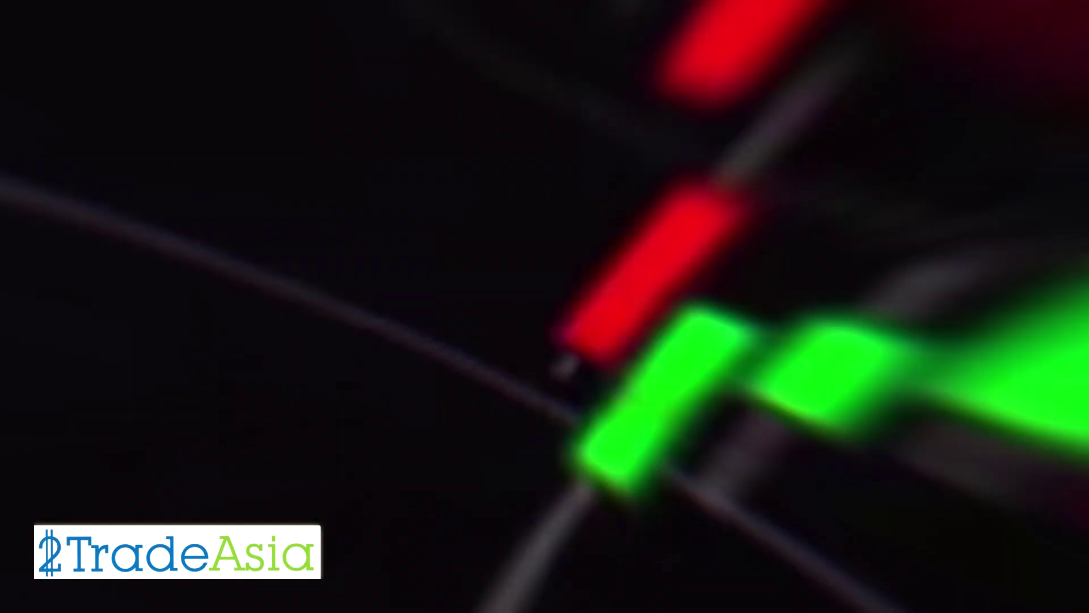